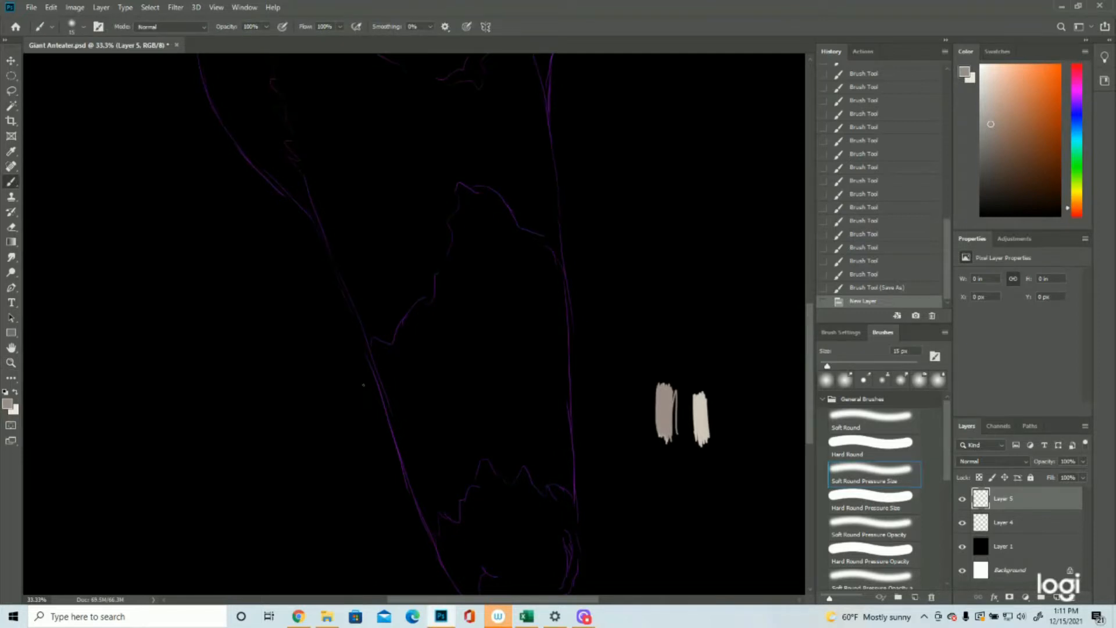
Step: Paint fine upward grey fur strokes on Layer 5 along the jagged edge above the nose, reaching the snout's right outline
mouse_move(510, 485)
mouse_down()
mouse_move(522, 455)
mouse_move(515, 440)
mouse_move(497, 456)
mouse_move(508, 420)
mouse_up()
mouse_move(485, 460)
mouse_down()
mouse_move(486, 436)
mouse_move(491, 452)
mouse_move(498, 430)
mouse_move(505, 437)
mouse_move(494, 411)
mouse_up()
drag(503, 432, 501, 410)
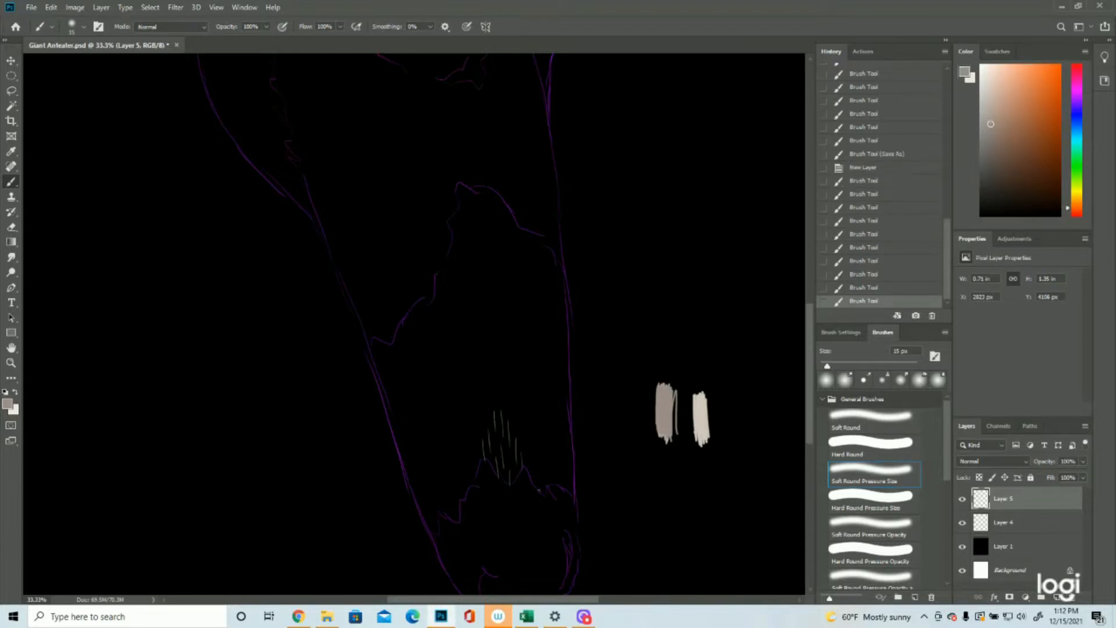
mouse_move(574, 499)
mouse_down()
mouse_move(576, 461)
mouse_move(557, 489)
mouse_move(575, 451)
mouse_up()
drag(532, 485, 558, 426)
mouse_move(533, 464)
mouse_down()
mouse_move(532, 438)
mouse_move(556, 407)
mouse_up()
drag(526, 447, 518, 409)
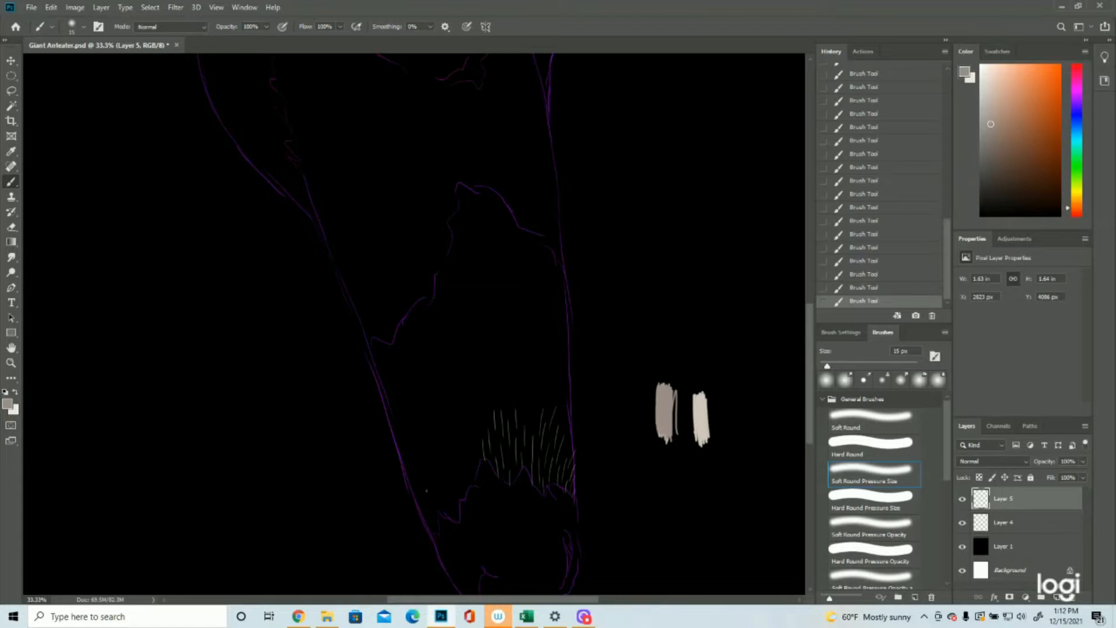
Step: Paint fur strokes along the left part of the jagged nose edge, fanning up and out toward the snout's left outline
mouse_move(435, 542)
mouse_down()
mouse_move(438, 519)
mouse_move(412, 491)
mouse_up()
drag(457, 519, 449, 500)
mouse_move(453, 481)
mouse_down()
mouse_move(437, 464)
mouse_move(437, 476)
mouse_move(425, 458)
mouse_move(411, 463)
mouse_up()
drag(478, 471, 469, 432)
Step: Add a second tier of fur strokes above the first across the lower snout, from the right outline to the left one
mouse_move(472, 482)
mouse_down()
mouse_move(450, 439)
mouse_move(437, 445)
mouse_move(429, 431)
mouse_move(453, 413)
mouse_move(475, 419)
mouse_move(473, 384)
mouse_move(494, 386)
mouse_move(485, 376)
mouse_up()
drag(512, 413, 499, 372)
mouse_move(532, 435)
mouse_down()
mouse_move(532, 372)
mouse_move(537, 414)
mouse_move(544, 375)
mouse_move(533, 398)
mouse_move(520, 387)
mouse_move(517, 400)
mouse_move(521, 370)
mouse_up()
drag(523, 385, 531, 353)
mouse_move(572, 453)
mouse_down()
mouse_move(566, 400)
mouse_move(549, 393)
mouse_move(567, 381)
mouse_up()
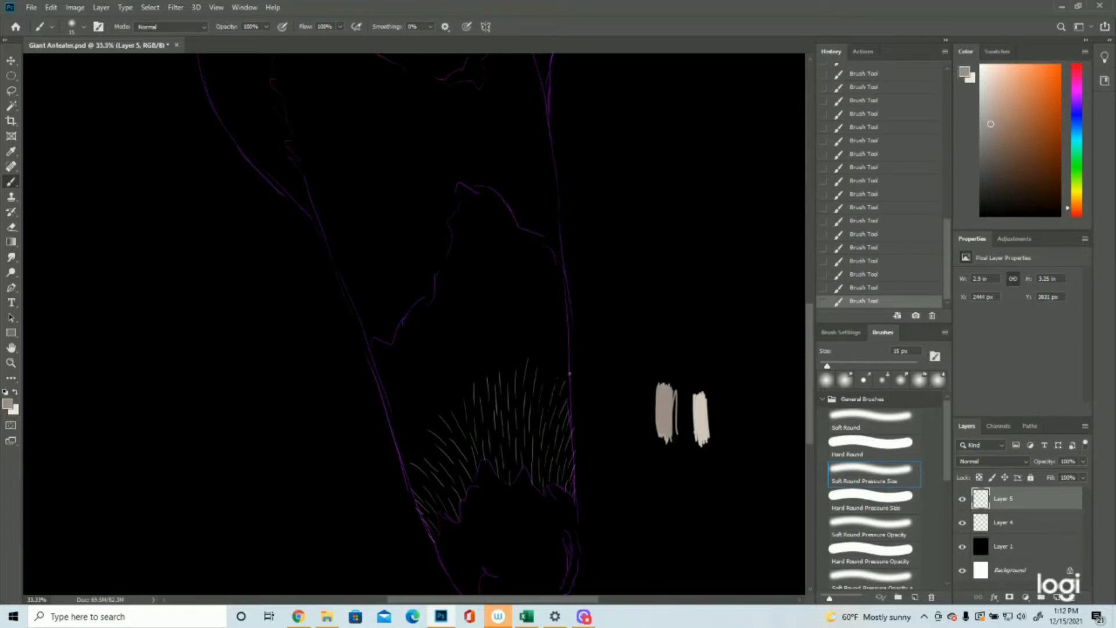
drag(420, 487, 401, 460)
mouse_move(429, 431)
mouse_down()
mouse_move(400, 419)
mouse_move(402, 431)
mouse_move(400, 410)
mouse_move(439, 429)
mouse_move(419, 404)
mouse_move(421, 419)
mouse_move(399, 391)
mouse_move(401, 413)
mouse_move(383, 390)
mouse_move(401, 399)
mouse_move(380, 392)
mouse_up()
Step: Extend the snout fur upward in the middle and fill the left side up to the patch's lower-left contour
click(11, 362)
drag(597, 420, 552, 450)
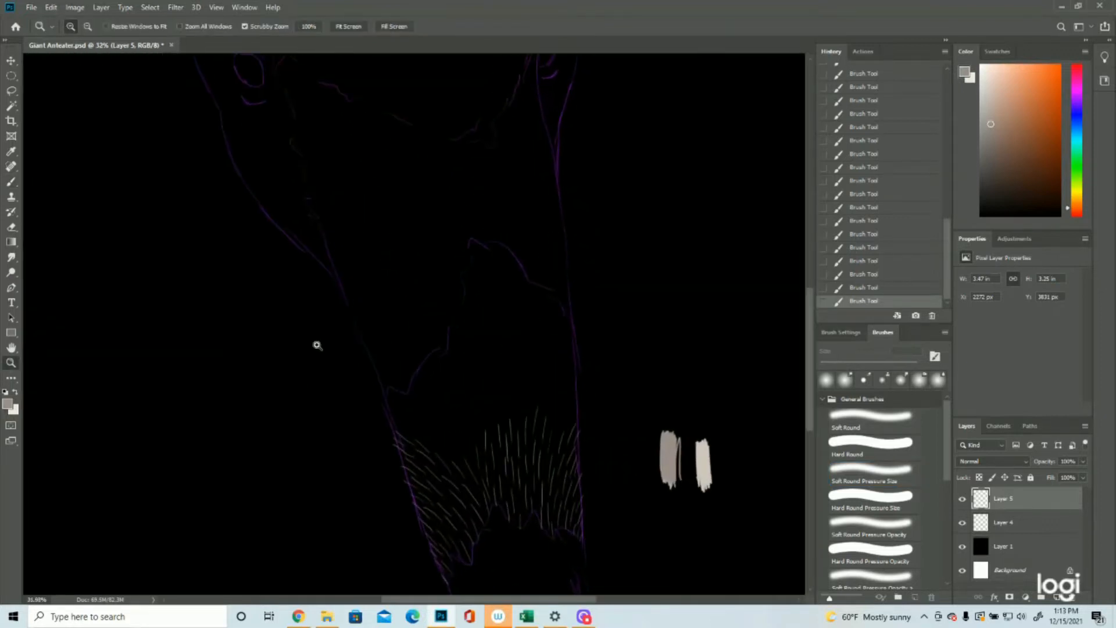
click(11, 181)
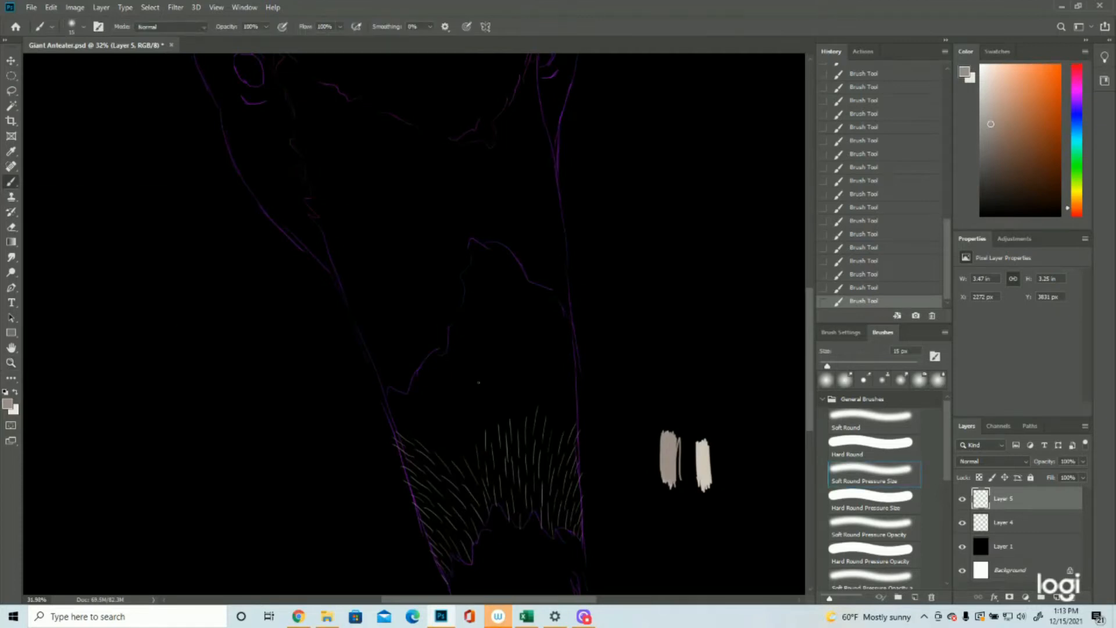
mouse_move(479, 441)
mouse_down()
mouse_move(457, 395)
mouse_move(493, 418)
mouse_move(492, 432)
mouse_move(478, 397)
mouse_move(502, 395)
mouse_move(504, 423)
mouse_move(491, 380)
mouse_up()
drag(517, 431, 515, 408)
mouse_move(456, 440)
mouse_down()
mouse_move(437, 422)
mouse_move(450, 416)
mouse_move(457, 428)
mouse_move(431, 373)
mouse_up()
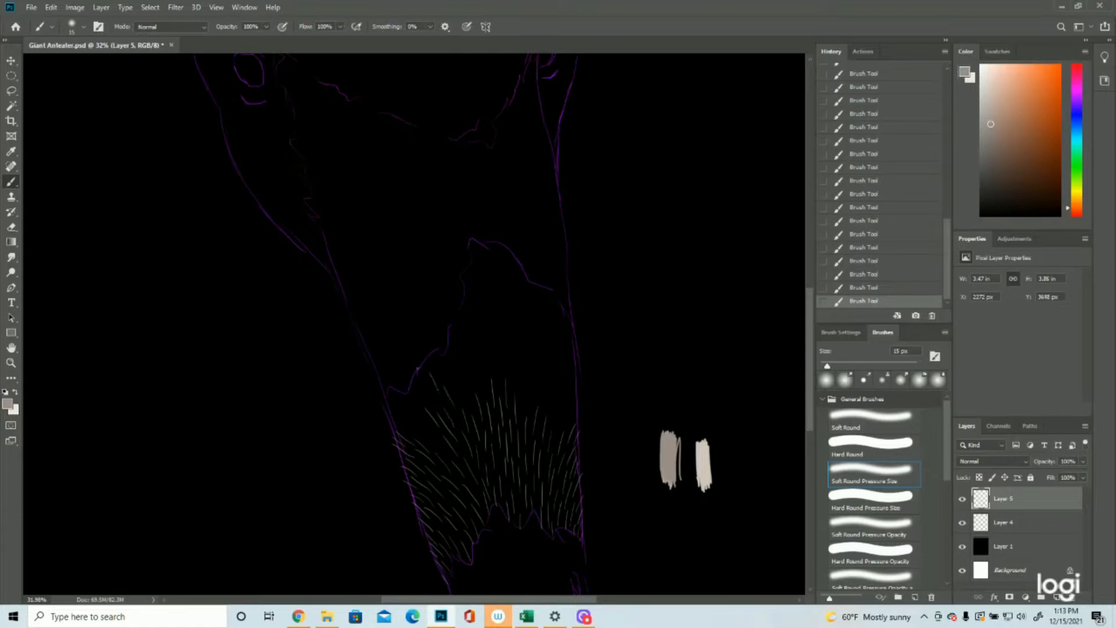
mouse_move(423, 434)
mouse_down()
mouse_move(383, 399)
mouse_move(399, 391)
mouse_move(414, 419)
mouse_move(394, 397)
mouse_move(405, 433)
mouse_move(392, 423)
mouse_move(403, 419)
mouse_move(399, 397)
mouse_move(424, 407)
mouse_move(403, 387)
mouse_move(413, 405)
mouse_move(407, 384)
mouse_move(442, 411)
mouse_move(418, 381)
mouse_move(425, 400)
mouse_move(428, 378)
mouse_move(432, 388)
mouse_move(417, 369)
mouse_move(395, 400)
mouse_move(385, 379)
mouse_up()
drag(449, 381, 435, 355)
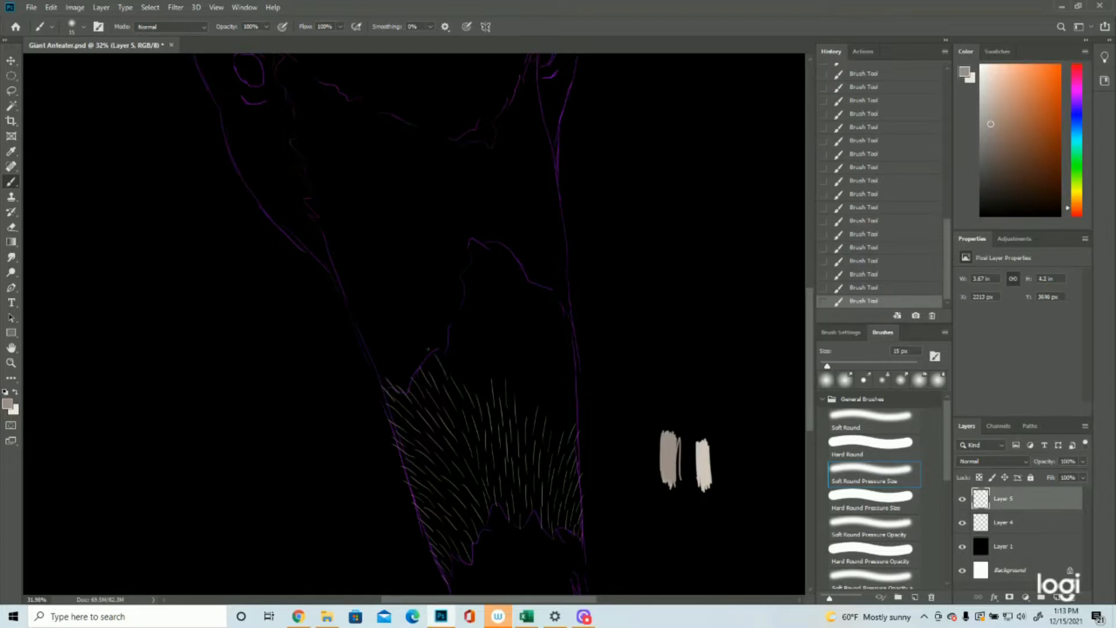
Step: Paint long upward fur strokes through the middle of the snout patch up to its pointed peak
mouse_move(484, 395)
mouse_down()
mouse_move(480, 355)
mouse_move(463, 355)
mouse_move(468, 332)
mouse_up()
mouse_move(460, 377)
mouse_down()
mouse_move(450, 329)
mouse_move(441, 347)
mouse_move(477, 313)
mouse_move(470, 302)
mouse_up()
mouse_move(494, 351)
mouse_down()
mouse_move(481, 292)
mouse_move(459, 294)
mouse_up()
mouse_move(523, 410)
mouse_down()
mouse_move(488, 263)
mouse_move(484, 282)
mouse_move(476, 263)
mouse_move(470, 270)
mouse_move(475, 235)
mouse_up()
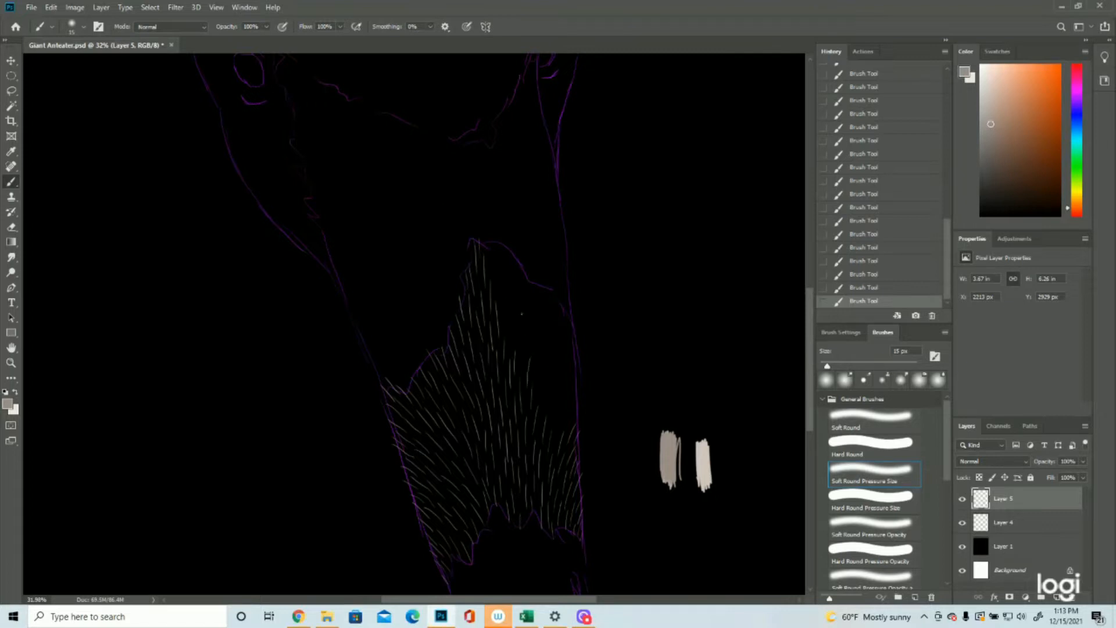
Step: Fill the right side of the snout patch with fur strokes between its sloping upper contour and the right outline
mouse_move(526, 353)
mouse_down()
mouse_move(524, 314)
mouse_move(518, 333)
mouse_move(509, 308)
mouse_move(505, 325)
mouse_move(515, 268)
mouse_move(499, 299)
mouse_move(508, 269)
mouse_move(497, 244)
mouse_up()
mouse_move(543, 420)
mouse_down()
mouse_move(546, 403)
mouse_move(563, 414)
mouse_move(558, 397)
mouse_move(578, 408)
mouse_move(573, 370)
mouse_up()
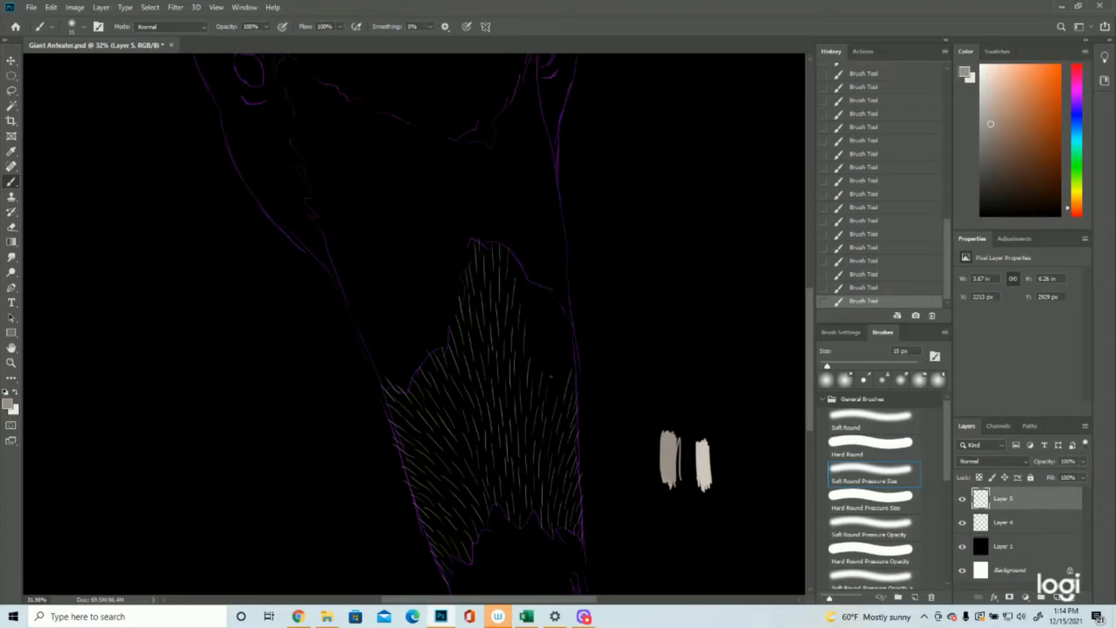
mouse_move(545, 369)
mouse_down()
mouse_move(561, 309)
mouse_move(535, 305)
mouse_move(529, 285)
mouse_up()
mouse_move(543, 324)
mouse_down()
mouse_move(549, 287)
mouse_move(550, 314)
mouse_move(524, 266)
mouse_up()
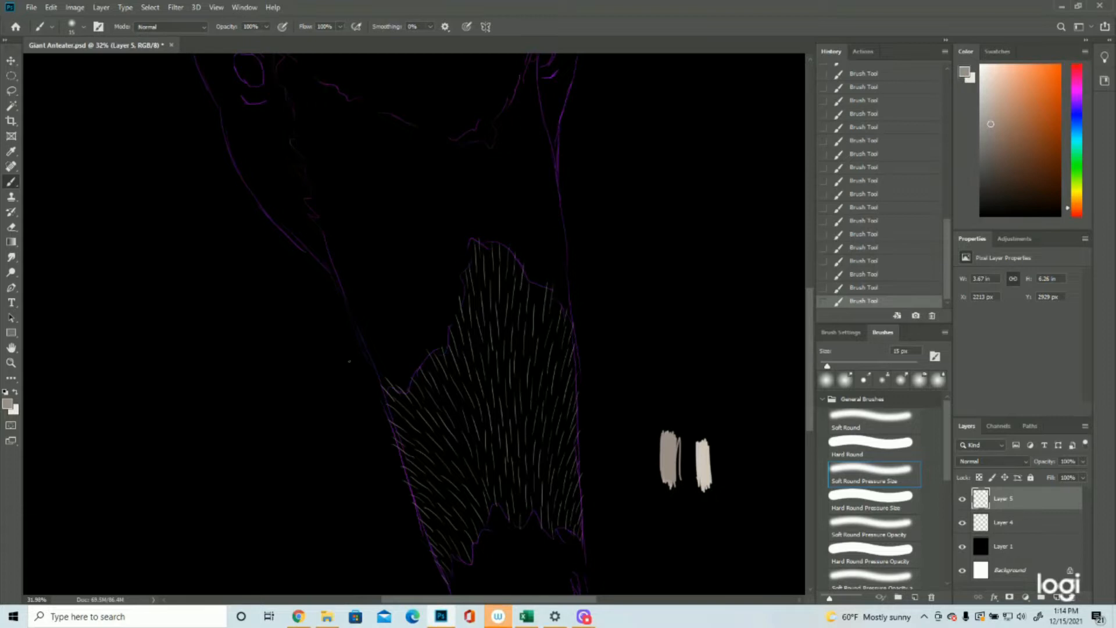
Step: Paint short curved fur strokes around the left eye's inner corner and underside, checking them with the Layer 4 outline hidden
click(11, 363)
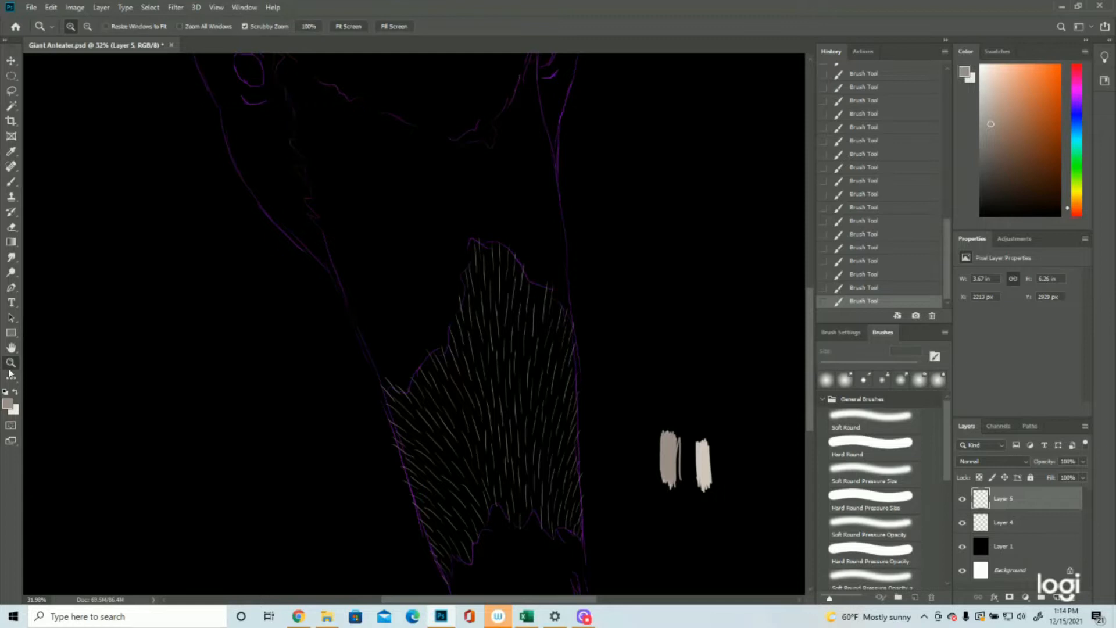
drag(434, 333, 391, 339)
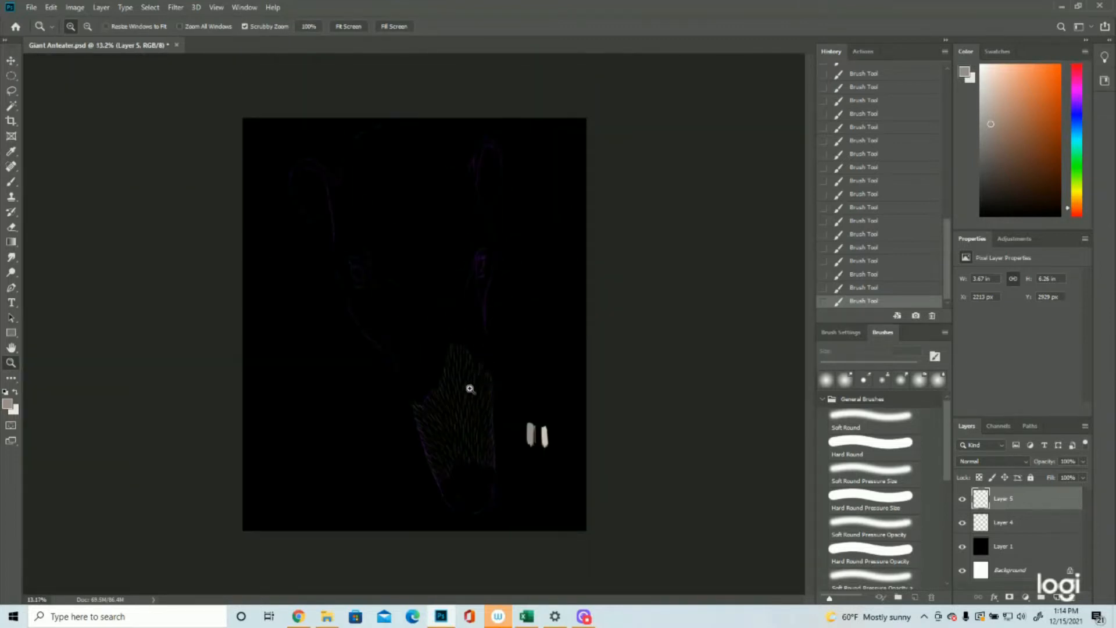
drag(449, 208, 490, 210)
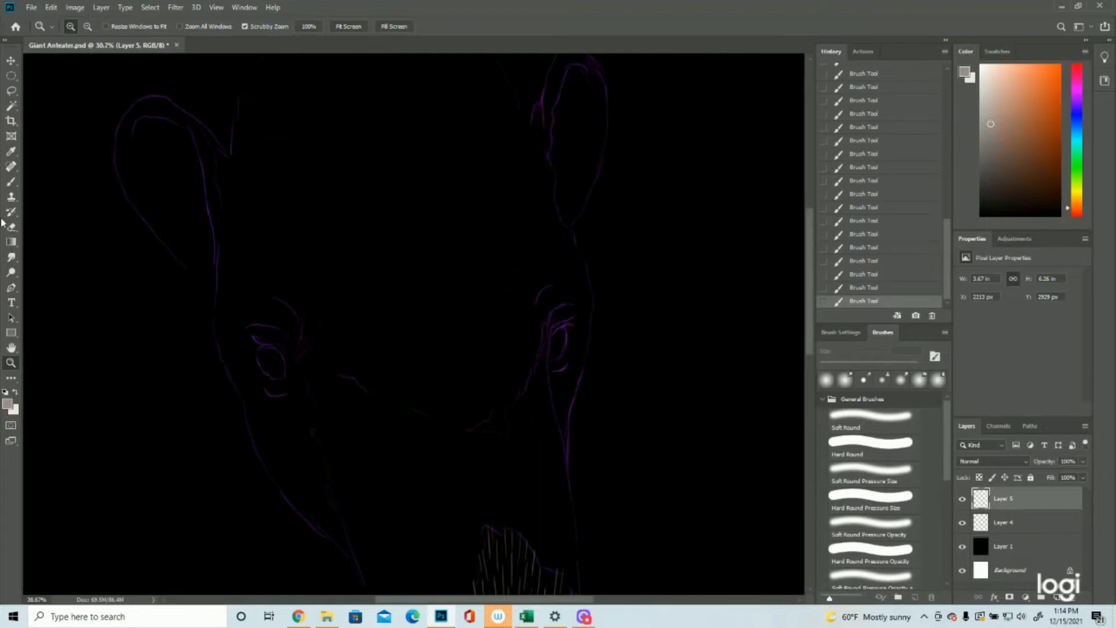
click(11, 182)
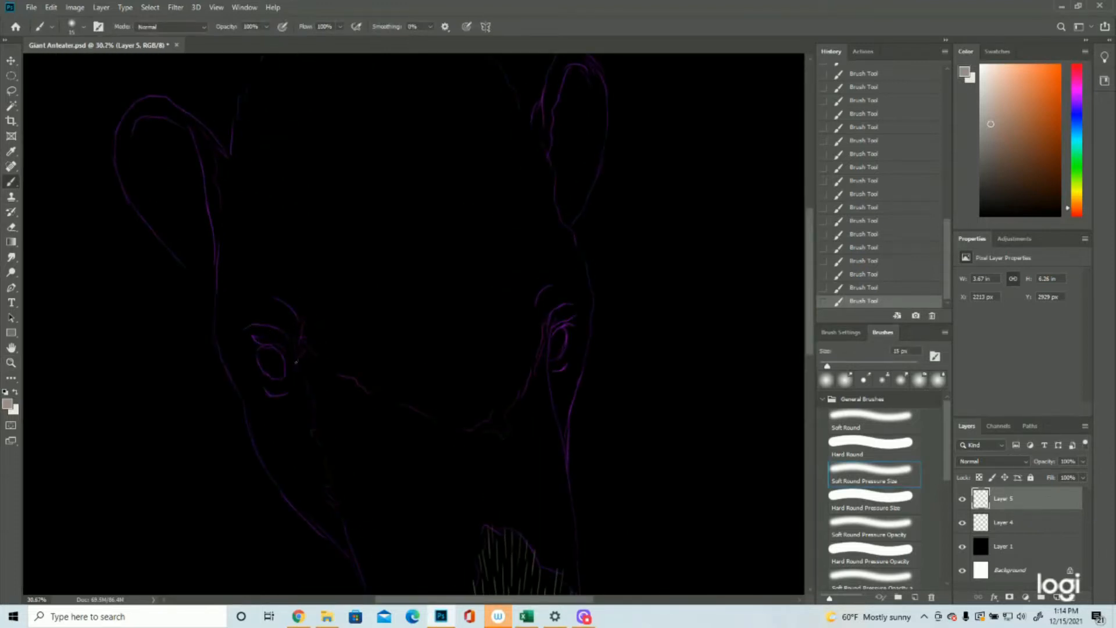
mouse_move(279, 350)
mouse_down()
mouse_move(289, 358)
mouse_move(283, 340)
mouse_move(292, 352)
mouse_up()
drag(289, 378, 294, 383)
mouse_move(295, 386)
mouse_down()
mouse_move(276, 391)
mouse_move(279, 381)
mouse_up()
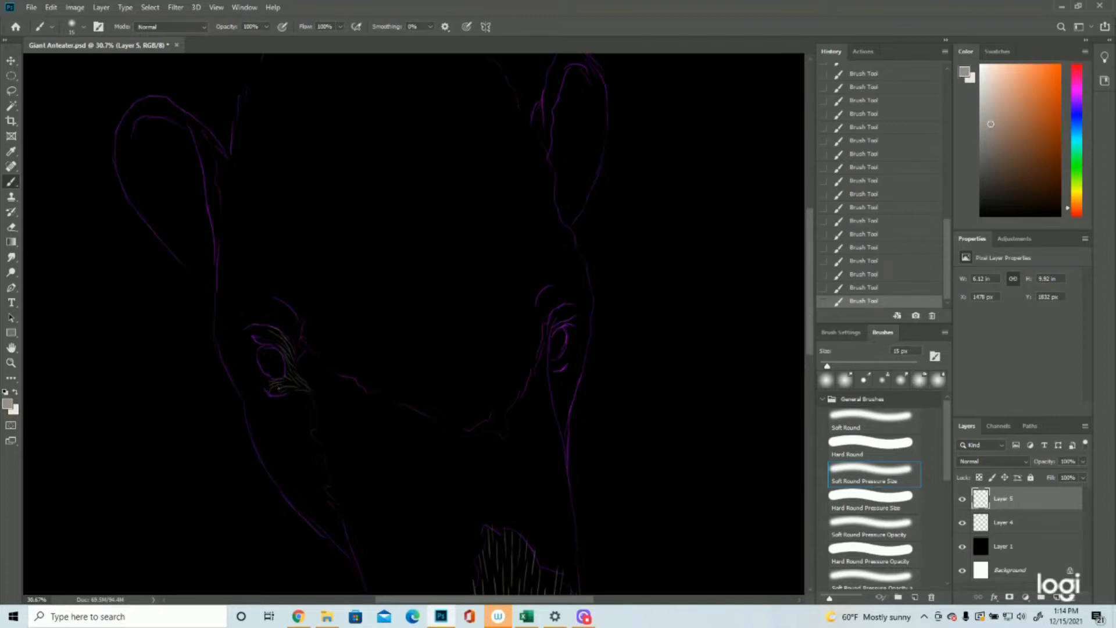
drag(268, 379, 244, 369)
drag(268, 404, 251, 421)
drag(254, 377, 238, 381)
click(962, 522)
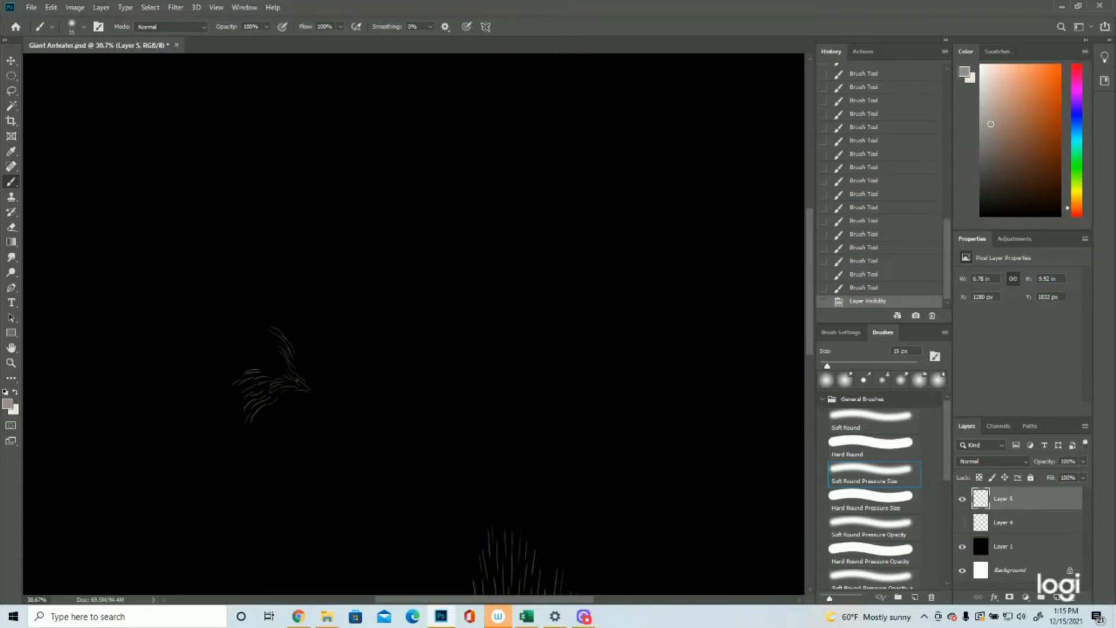
click(962, 522)
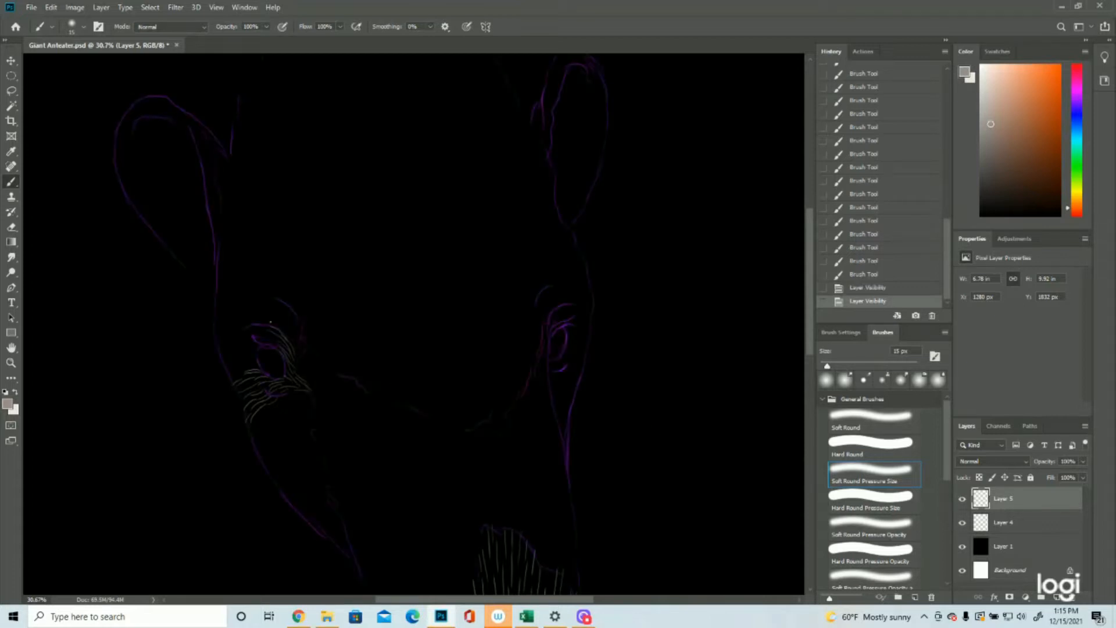
Step: Cover the outer side of the left eye and its brow with curved fur strokes sweeping out to the face outline
drag(266, 341, 229, 365)
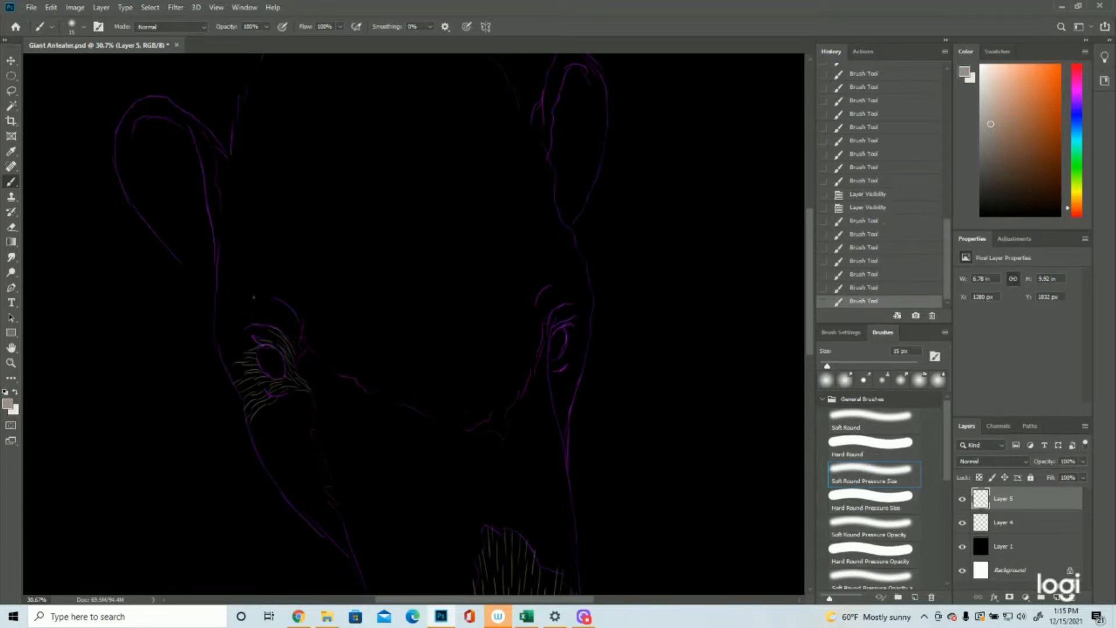
mouse_move(253, 326)
mouse_down()
mouse_move(224, 334)
mouse_move(252, 343)
mouse_move(216, 344)
mouse_move(247, 354)
mouse_move(226, 372)
mouse_up()
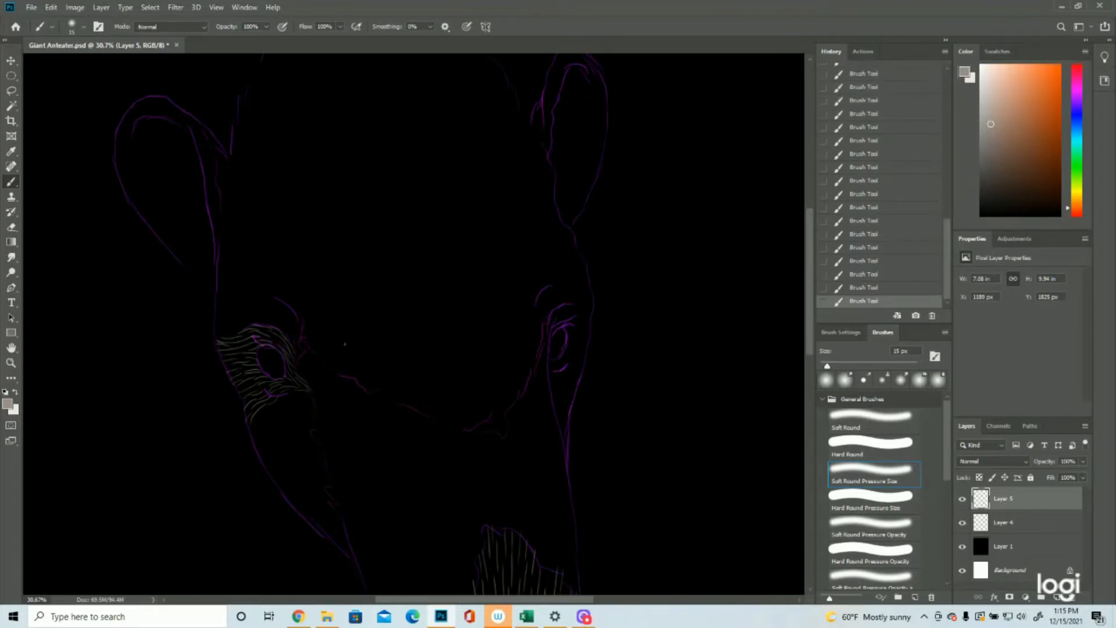
mouse_move(296, 324)
mouse_down()
mouse_move(278, 299)
mouse_move(259, 307)
mouse_up()
mouse_move(254, 321)
mouse_down()
mouse_move(210, 334)
mouse_move(234, 307)
mouse_move(210, 326)
mouse_up()
mouse_move(257, 299)
mouse_down()
mouse_move(220, 297)
mouse_move(214, 312)
mouse_move(210, 300)
mouse_up()
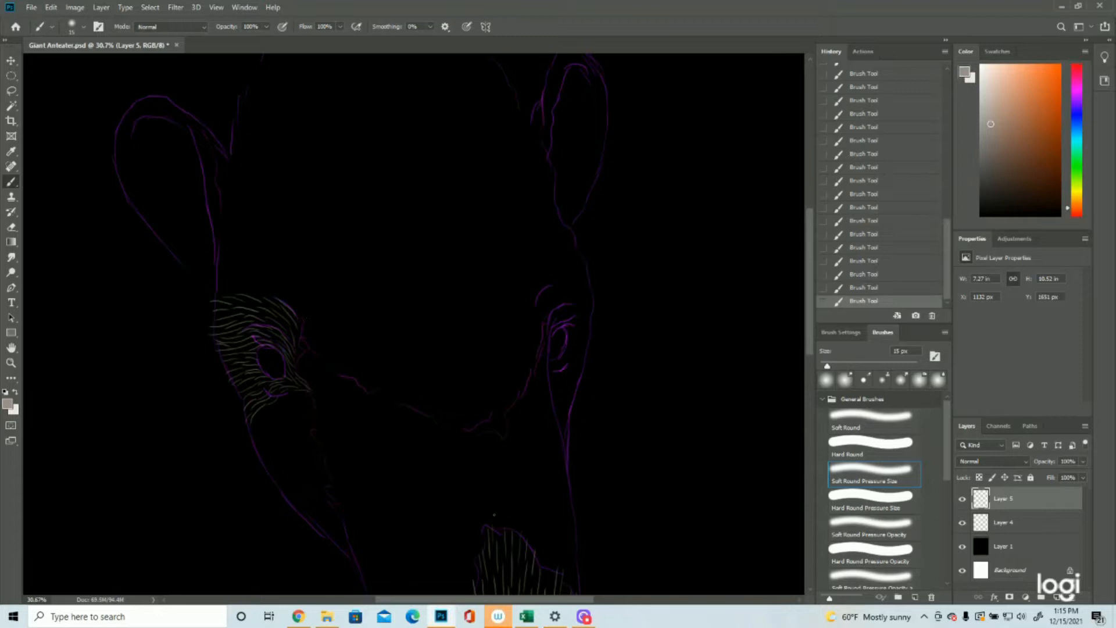
Step: Paint upward fur strokes from the lowest part of the forehead contour between the eyes
mouse_move(468, 430)
mouse_down()
mouse_move(460, 393)
mouse_move(479, 434)
mouse_move(468, 394)
mouse_move(453, 426)
mouse_move(445, 396)
mouse_move(455, 411)
mouse_move(461, 364)
mouse_up()
mouse_move(435, 422)
mouse_down()
mouse_move(425, 401)
mouse_move(436, 406)
mouse_move(432, 379)
mouse_move(443, 389)
mouse_move(434, 348)
mouse_move(425, 391)
mouse_move(421, 337)
mouse_up()
mouse_move(488, 428)
mouse_down()
mouse_move(483, 388)
mouse_move(504, 437)
mouse_move(497, 390)
mouse_move(497, 418)
mouse_move(515, 370)
mouse_move(516, 399)
mouse_move(520, 351)
mouse_move(506, 381)
mouse_move(510, 356)
mouse_up()
mouse_move(481, 407)
mouse_down()
mouse_move(486, 354)
mouse_move(472, 342)
mouse_up()
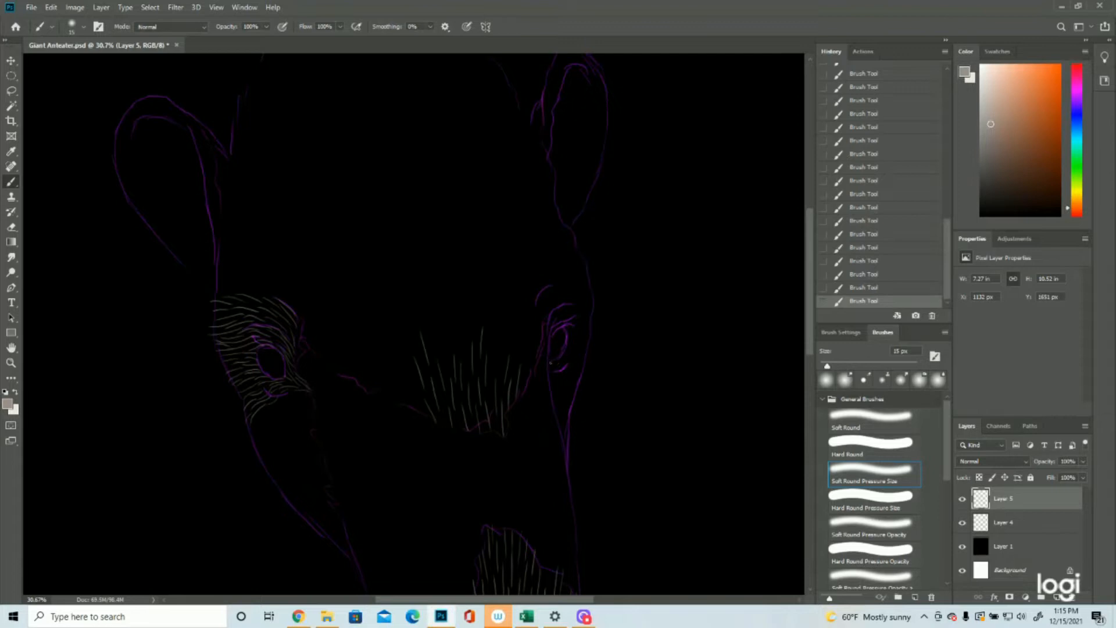
Step: Paint short fur strokes below and on the outer side of the right eye, checking them with the Layer 4 outline hidden
drag(556, 360, 558, 367)
drag(555, 379, 566, 403)
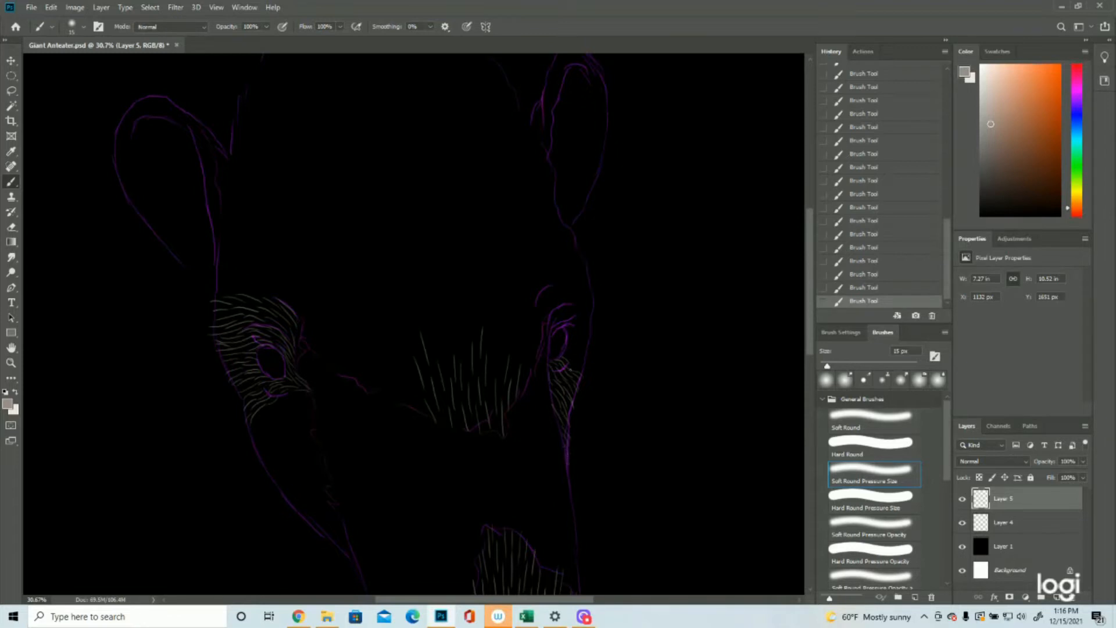
drag(567, 354, 565, 363)
drag(552, 330, 569, 325)
drag(580, 320, 594, 326)
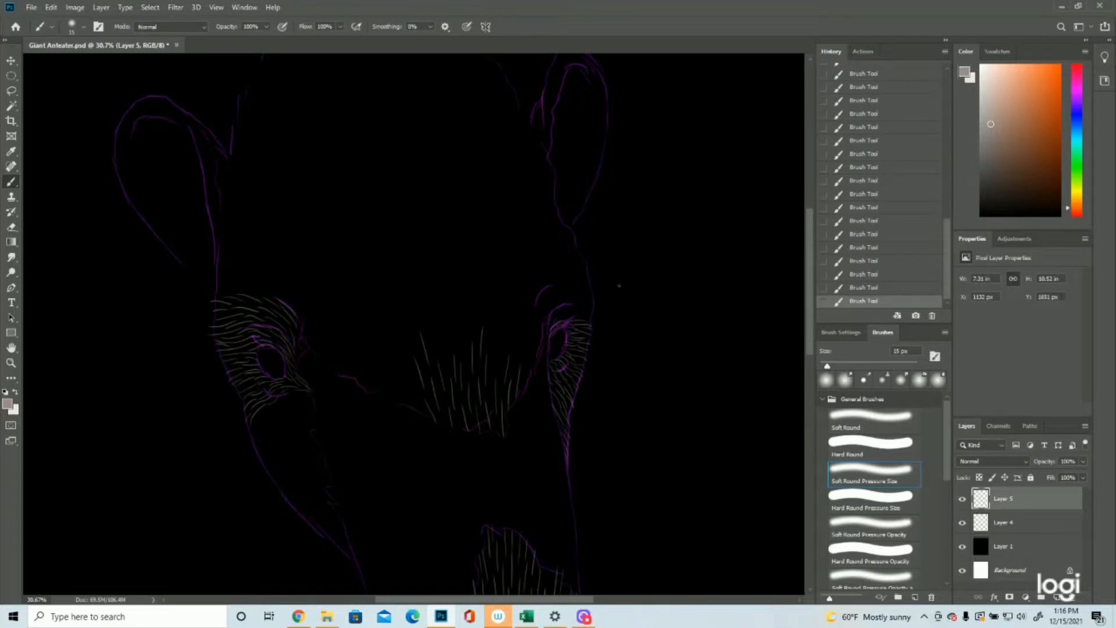
click(962, 522)
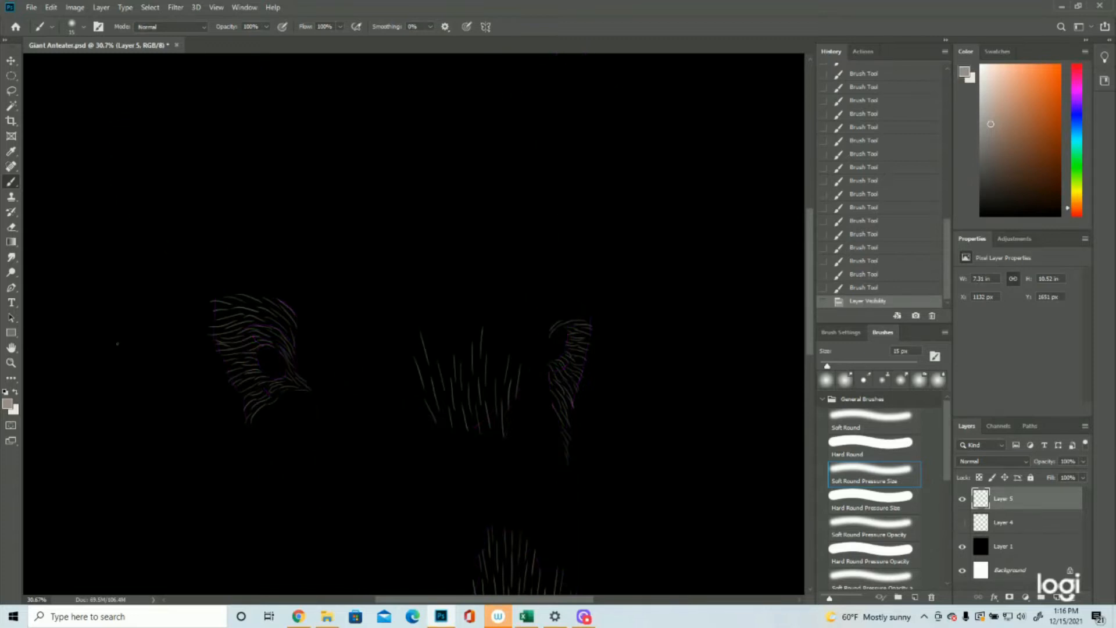
click(11, 363)
drag(498, 353, 437, 360)
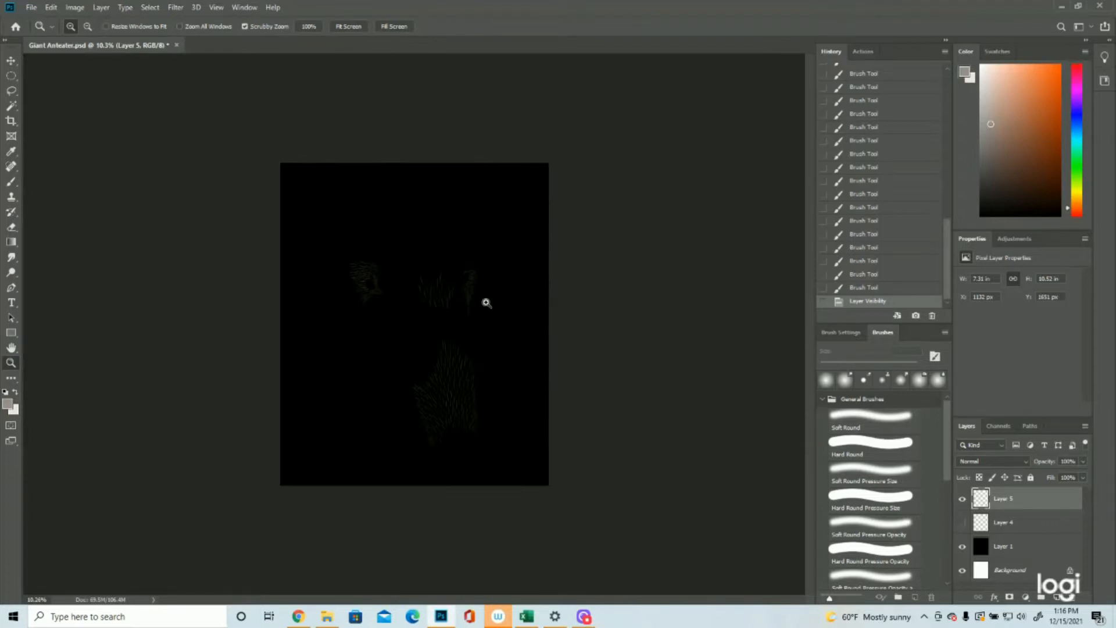
click(963, 522)
Step: Paint curved fur strokes over the right eye's brow and along its inner side toward the forehead
drag(473, 198, 524, 217)
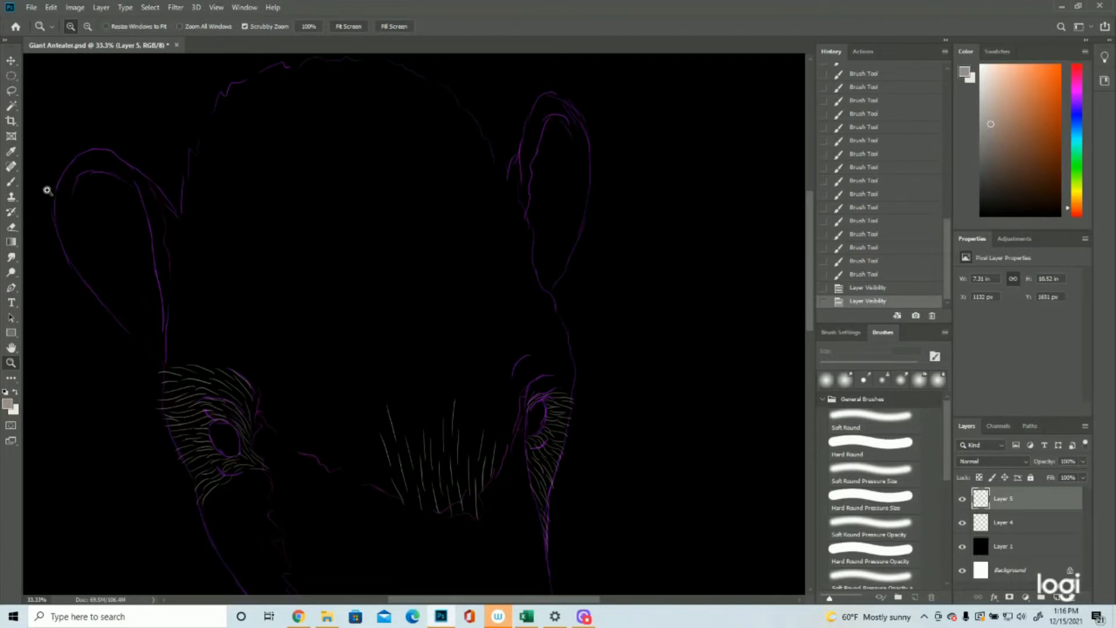
click(11, 181)
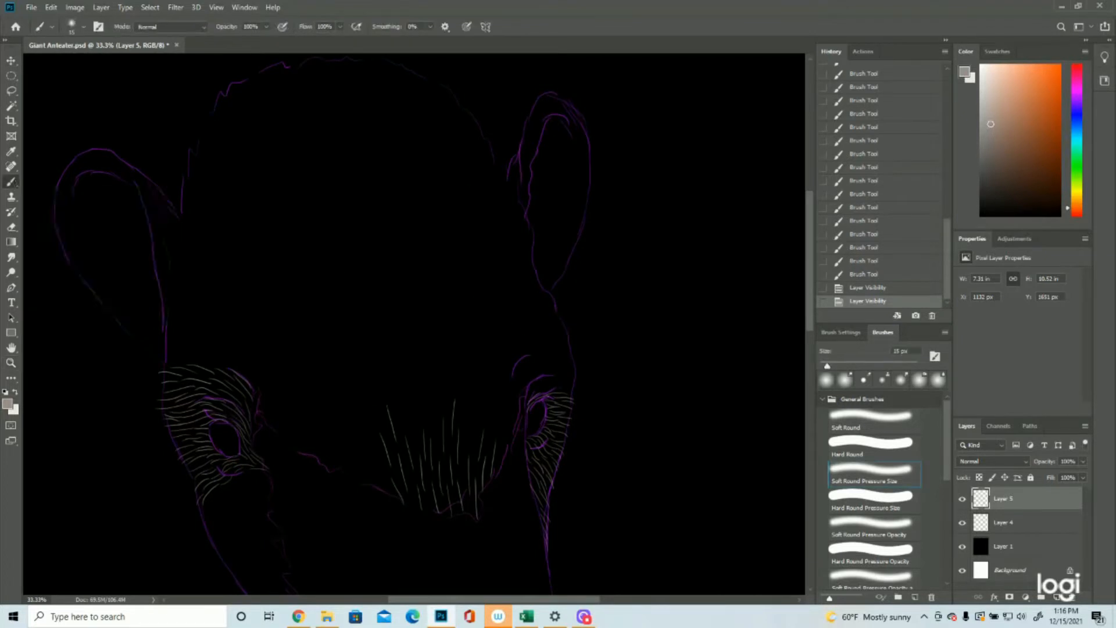
drag(531, 399, 559, 380)
mouse_move(530, 393)
mouse_down()
mouse_move(572, 391)
mouse_move(521, 368)
mouse_move(540, 352)
mouse_move(571, 367)
mouse_move(577, 389)
mouse_up()
drag(507, 393, 508, 414)
drag(517, 403, 508, 437)
mouse_move(514, 428)
mouse_down()
mouse_move(497, 468)
mouse_move(504, 427)
mouse_move(490, 439)
mouse_move(502, 384)
mouse_move(471, 446)
mouse_move(469, 401)
mouse_move(476, 434)
mouse_move(483, 390)
mouse_move(486, 417)
mouse_move(497, 382)
mouse_up()
drag(501, 396, 507, 372)
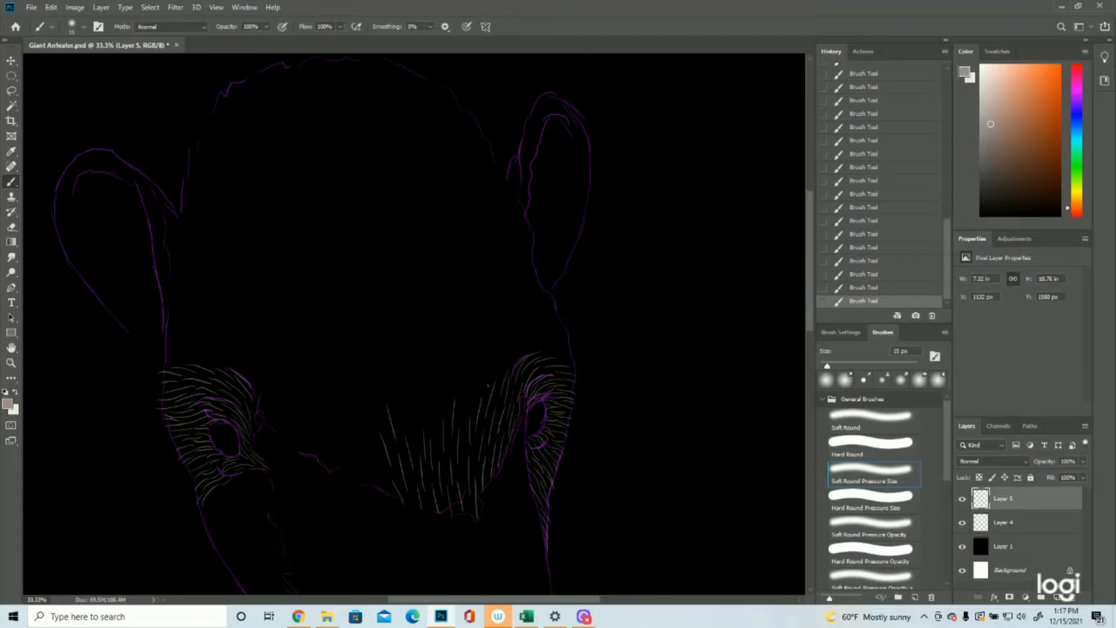
Step: Extend the central forehead fur upward with longer strokes that lean toward the right brow
mouse_move(464, 416)
mouse_down()
mouse_move(500, 345)
mouse_move(540, 336)
mouse_up()
mouse_move(433, 437)
mouse_down()
mouse_move(427, 393)
mouse_move(413, 435)
mouse_move(420, 381)
mouse_move(406, 415)
mouse_move(408, 366)
mouse_move(429, 364)
mouse_move(445, 403)
mouse_move(432, 375)
mouse_move(426, 394)
mouse_move(434, 353)
mouse_move(411, 342)
mouse_up()
drag(454, 389, 442, 333)
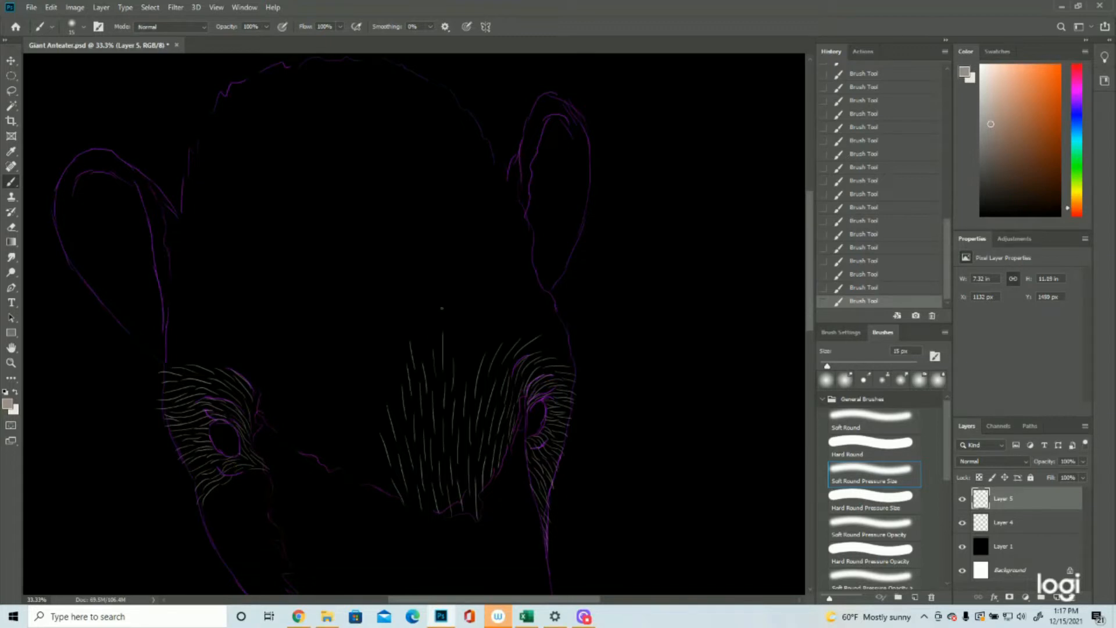
mouse_move(460, 383)
mouse_down()
mouse_move(459, 352)
mouse_move(486, 306)
mouse_up()
Step: Fill the gap between the left eye and the central forehead with slanted fur strokes along the lower forehead contour
drag(285, 417, 264, 385)
mouse_move(381, 491)
mouse_down()
mouse_move(351, 415)
mouse_move(377, 444)
mouse_move(362, 404)
mouse_move(382, 421)
mouse_move(349, 387)
mouse_up()
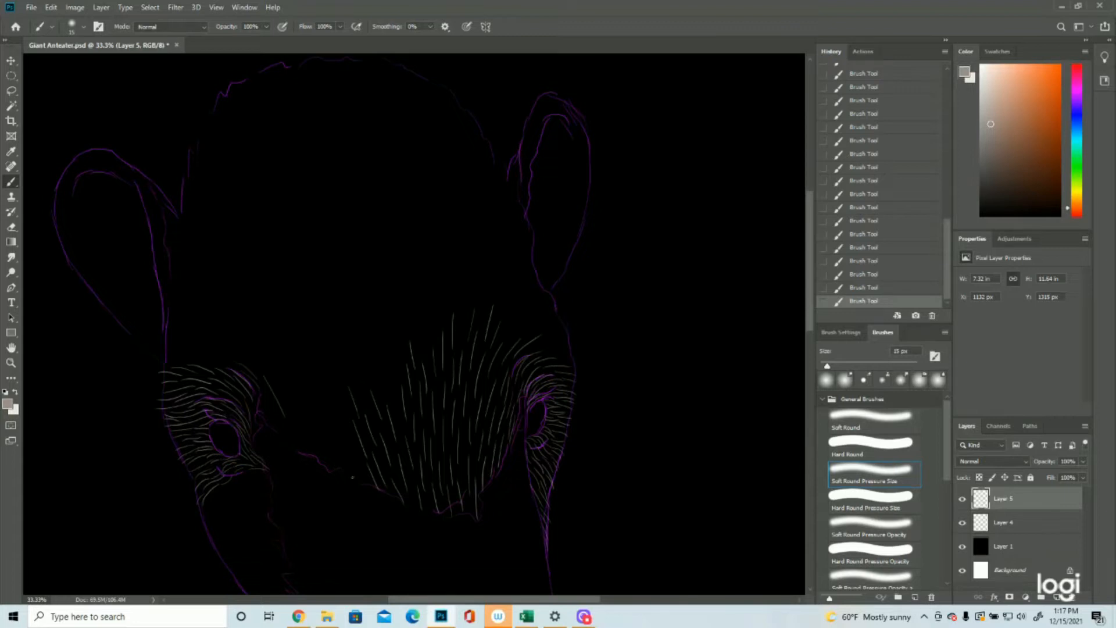
mouse_move(355, 462)
mouse_down()
mouse_move(320, 400)
mouse_move(348, 425)
mouse_move(323, 361)
mouse_move(321, 402)
mouse_move(309, 377)
mouse_up()
mouse_move(277, 411)
mouse_down()
mouse_move(266, 393)
mouse_move(259, 405)
mouse_move(293, 386)
mouse_move(307, 394)
mouse_move(315, 439)
mouse_up()
drag(318, 438, 334, 472)
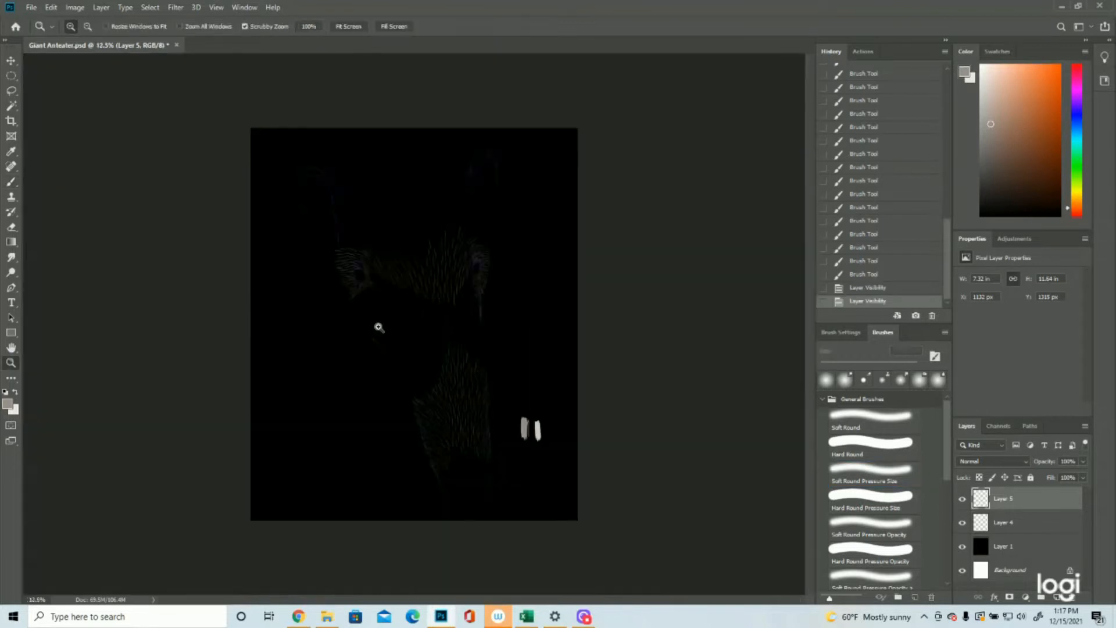
Step: Paint curved fur strokes on the upper cheek directly below the left eye
drag(379, 327, 439, 327)
click(12, 181)
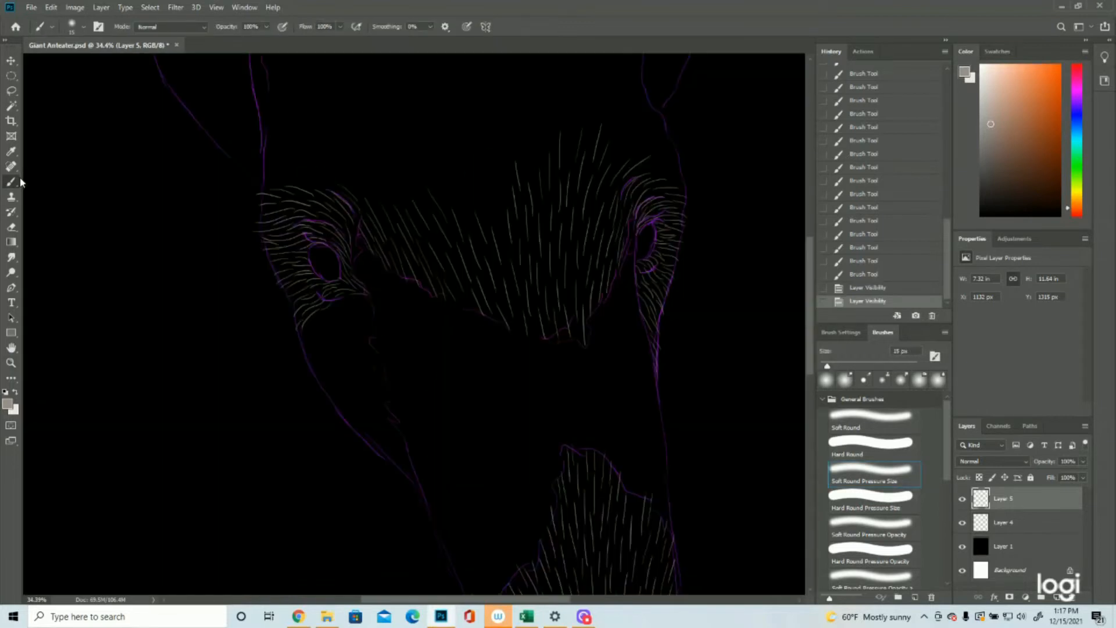
drag(370, 307, 330, 298)
mouse_move(346, 316)
mouse_down()
mouse_move(337, 303)
mouse_move(356, 328)
mouse_move(346, 336)
mouse_up()
mouse_move(356, 328)
mouse_down()
mouse_move(316, 362)
mouse_move(328, 325)
mouse_move(314, 334)
mouse_move(315, 321)
mouse_move(301, 353)
mouse_up()
Step: Paint short curved fur strokes down the inner edge of the left cheek toward its lower tip
mouse_move(382, 351)
mouse_down()
mouse_move(363, 357)
mouse_move(359, 338)
mouse_up()
drag(379, 365, 361, 368)
drag(377, 372, 356, 379)
drag(391, 383, 370, 390)
drag(368, 395, 351, 416)
drag(391, 397, 372, 410)
drag(393, 440, 390, 459)
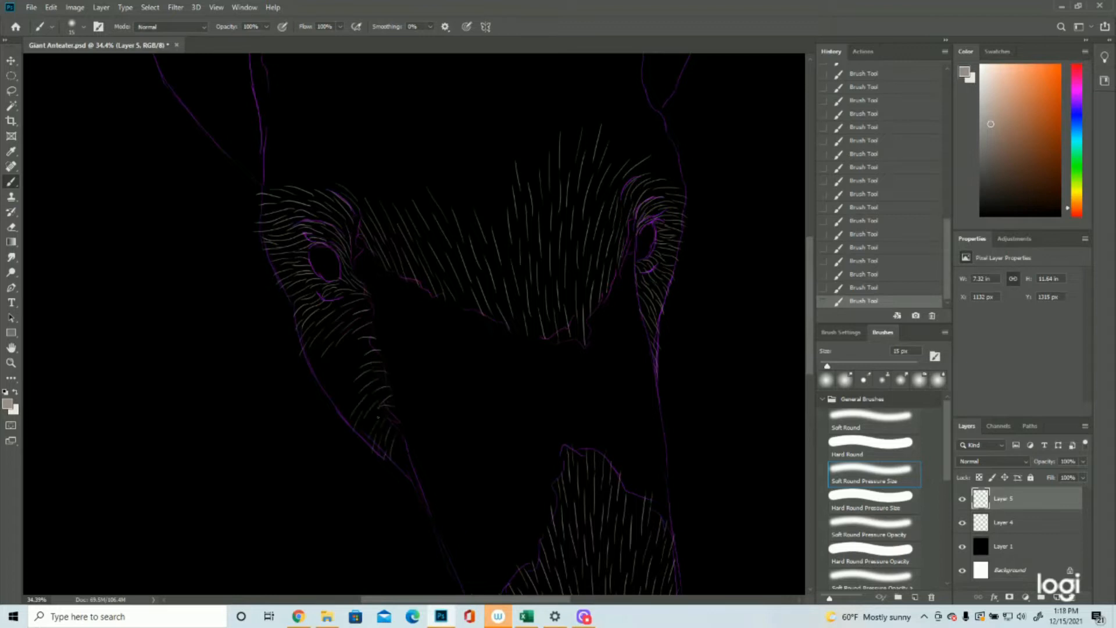
Step: Finish the left cheek's tapering tip and fill its remaining middle and outer area with fur strokes
drag(403, 423, 390, 414)
drag(414, 470, 418, 487)
mouse_move(342, 362)
mouse_down()
mouse_move(329, 408)
mouse_move(341, 412)
mouse_up()
drag(323, 353, 311, 371)
Step: Hide the Layer 4 outline and examine the fur strokes on the whole canvas
click(962, 522)
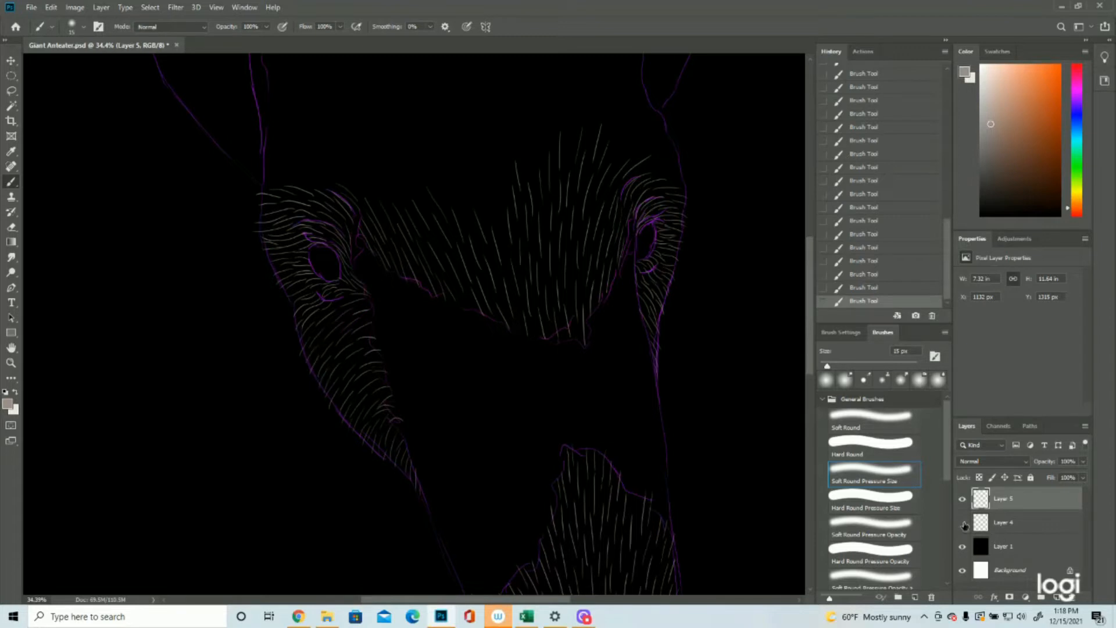
click(11, 363)
drag(424, 341, 363, 346)
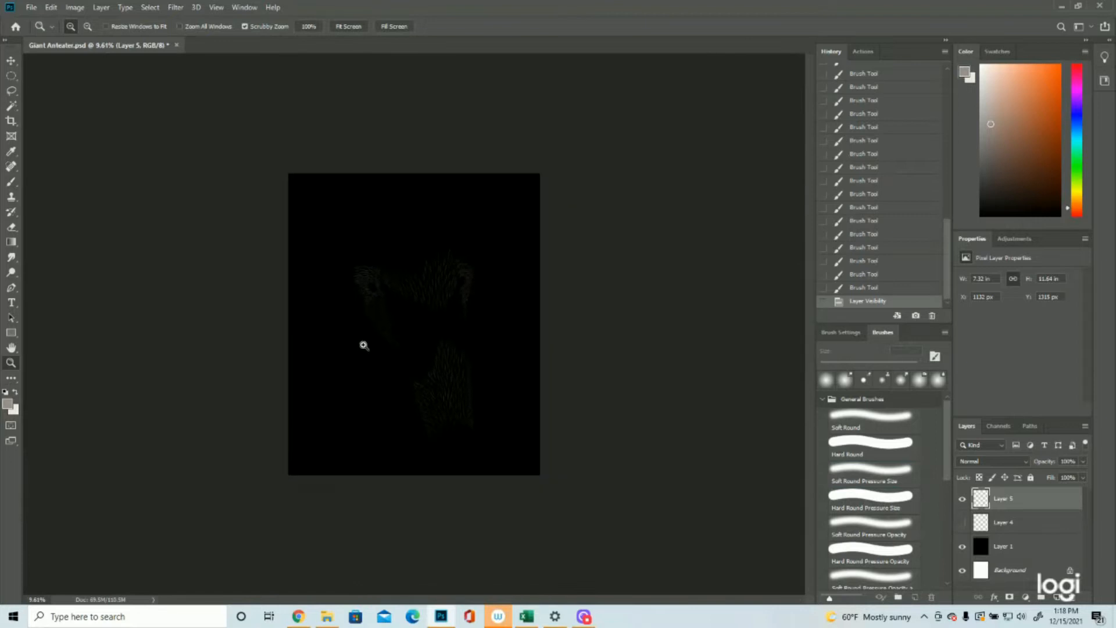
click(434, 170)
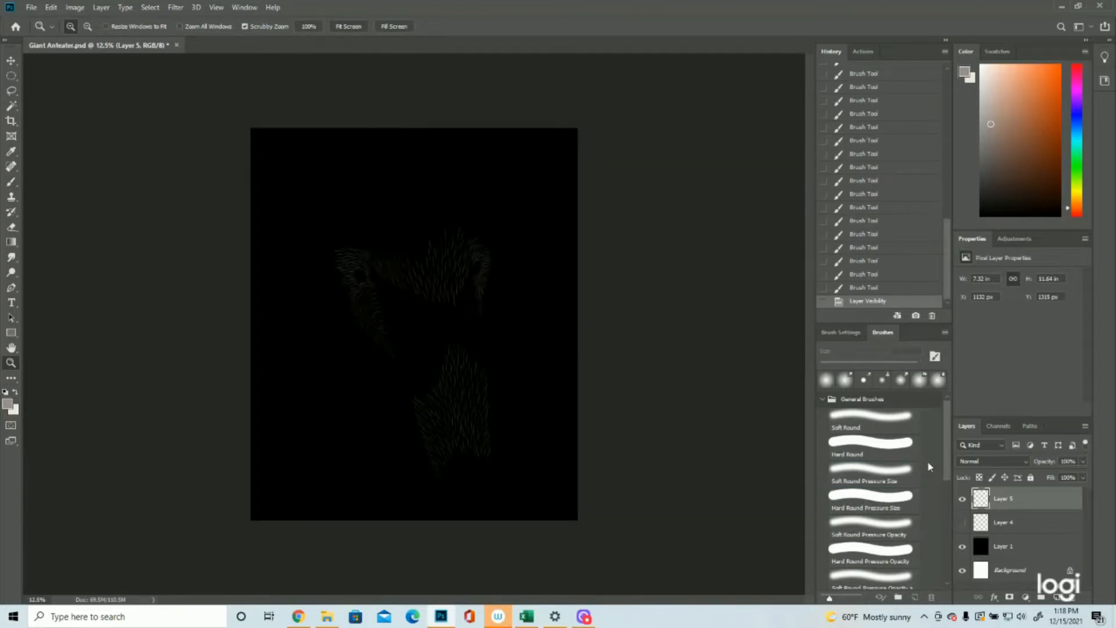
Step: Show the Layer 4 outline again and brush long upward fur strokes over the central forehead above the existing fur
click(962, 522)
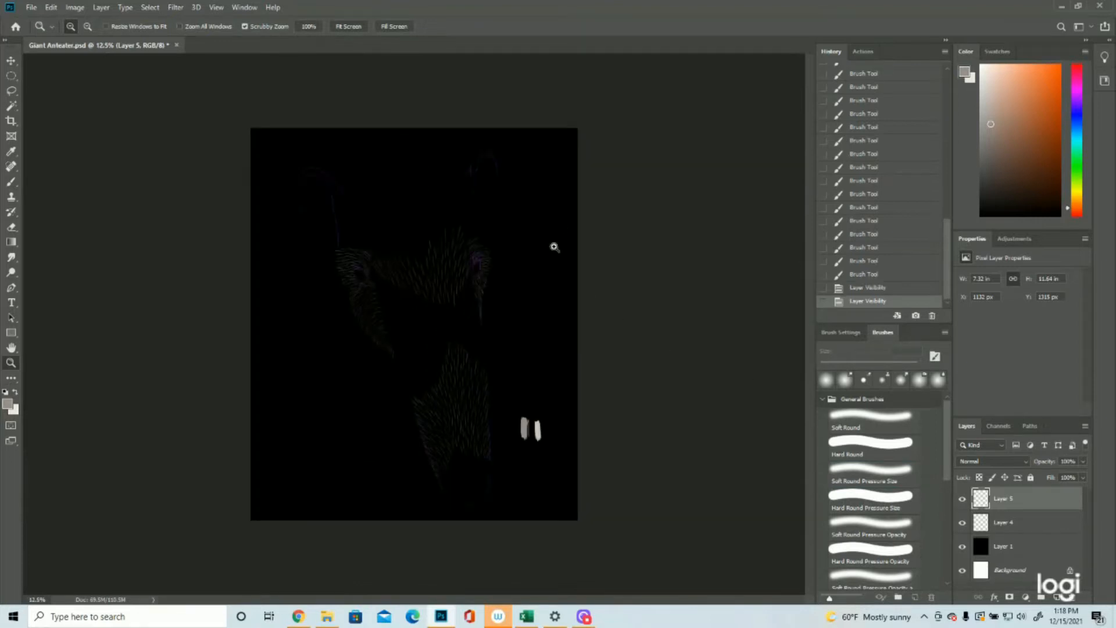
click(423, 143)
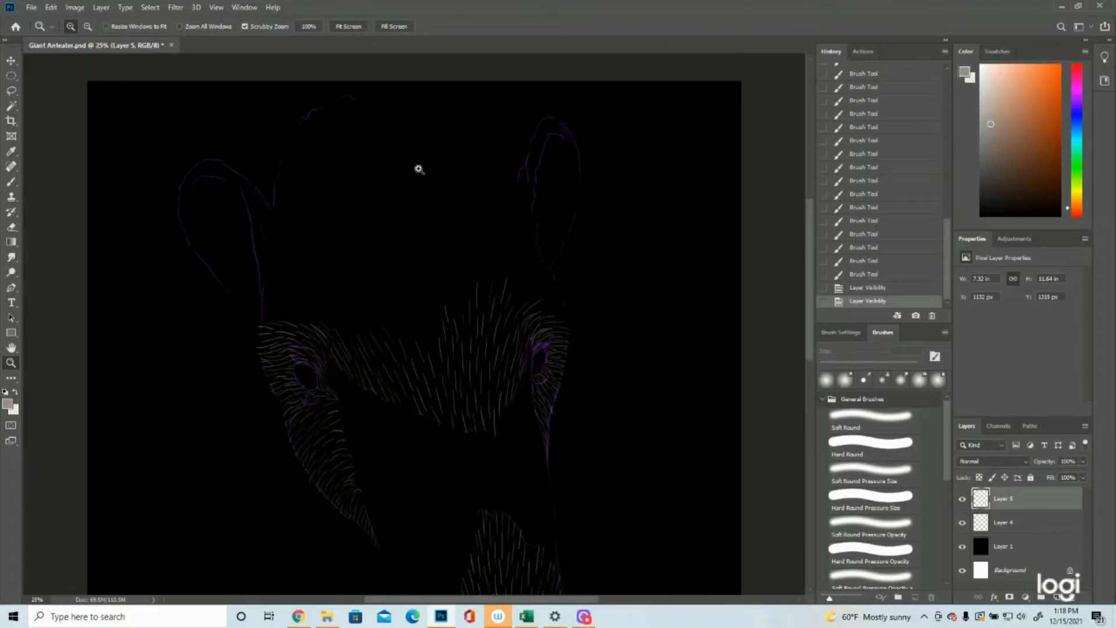
click(2, 178)
mouse_move(434, 377)
mouse_down()
mouse_move(433, 395)
mouse_move(421, 356)
mouse_move(430, 347)
mouse_up()
mouse_move(420, 357)
mouse_down()
mouse_move(414, 331)
mouse_move(435, 323)
mouse_move(417, 303)
mouse_up()
drag(407, 384, 406, 293)
mouse_move(400, 366)
mouse_down()
mouse_move(378, 326)
mouse_move(386, 306)
mouse_up()
drag(402, 343, 396, 314)
drag(458, 359, 459, 284)
Step: Extend the fur strokes across the right side of the forehead above the right eye, fanning toward the head outline
mouse_move(481, 338)
mouse_down()
mouse_move(476, 282)
mouse_move(500, 282)
mouse_up()
drag(507, 334, 518, 286)
mouse_move(519, 341)
mouse_down()
mouse_move(539, 324)
mouse_move(538, 298)
mouse_up()
mouse_move(535, 339)
mouse_down()
mouse_move(558, 319)
mouse_move(547, 306)
mouse_up()
drag(547, 335, 561, 333)
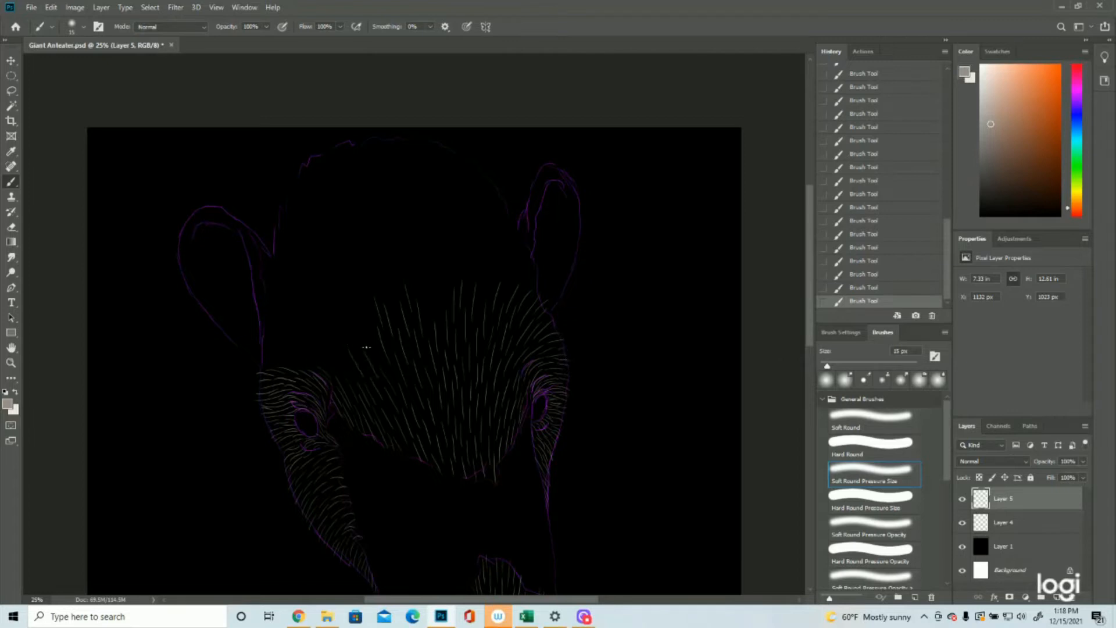
Step: Fill the left side of the forehead with curved fur strokes from above the left eye to the left ear's base
mouse_move(357, 350)
mouse_down()
mouse_move(345, 326)
mouse_move(353, 301)
mouse_up()
mouse_move(345, 380)
mouse_down()
mouse_move(333, 353)
mouse_move(354, 375)
mouse_move(301, 351)
mouse_move(339, 342)
mouse_move(290, 291)
mouse_move(329, 334)
mouse_move(330, 353)
mouse_move(305, 333)
mouse_up()
drag(324, 333, 294, 314)
mouse_move(312, 360)
mouse_down()
mouse_move(253, 364)
mouse_move(308, 343)
mouse_move(284, 329)
mouse_move(289, 339)
mouse_move(259, 341)
mouse_move(299, 326)
mouse_move(260, 319)
mouse_up()
drag(286, 319, 273, 314)
mouse_move(308, 352)
mouse_down()
mouse_move(304, 322)
mouse_move(329, 307)
mouse_move(339, 329)
mouse_move(312, 303)
mouse_move(319, 320)
mouse_move(274, 299)
mouse_up()
drag(349, 321, 334, 302)
drag(329, 304, 312, 287)
drag(302, 282, 286, 272)
drag(272, 270, 241, 221)
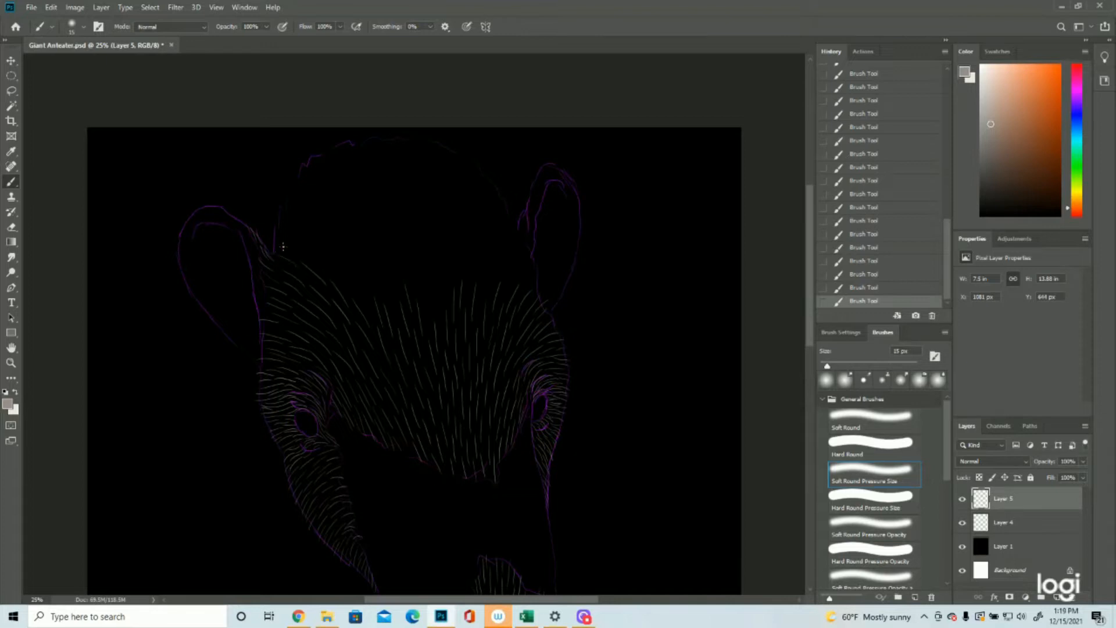
Step: Paint a higher band of fur strokes across the upper forehead from the left ear's base toward the right ear
mouse_move(365, 302)
mouse_down()
mouse_move(350, 272)
mouse_move(311, 247)
mouse_up()
drag(287, 240, 275, 214)
mouse_move(430, 318)
mouse_down()
mouse_move(422, 281)
mouse_move(443, 312)
mouse_move(429, 277)
mouse_move(431, 295)
mouse_move(420, 260)
mouse_move(415, 288)
mouse_move(407, 251)
mouse_move(391, 284)
mouse_move(400, 246)
mouse_up()
mouse_move(448, 297)
mouse_down()
mouse_move(446, 270)
mouse_move(417, 246)
mouse_move(463, 246)
mouse_up()
mouse_move(485, 294)
mouse_down()
mouse_move(483, 249)
mouse_move(496, 243)
mouse_up()
mouse_move(506, 286)
mouse_down()
mouse_move(522, 245)
mouse_move(533, 270)
mouse_up()
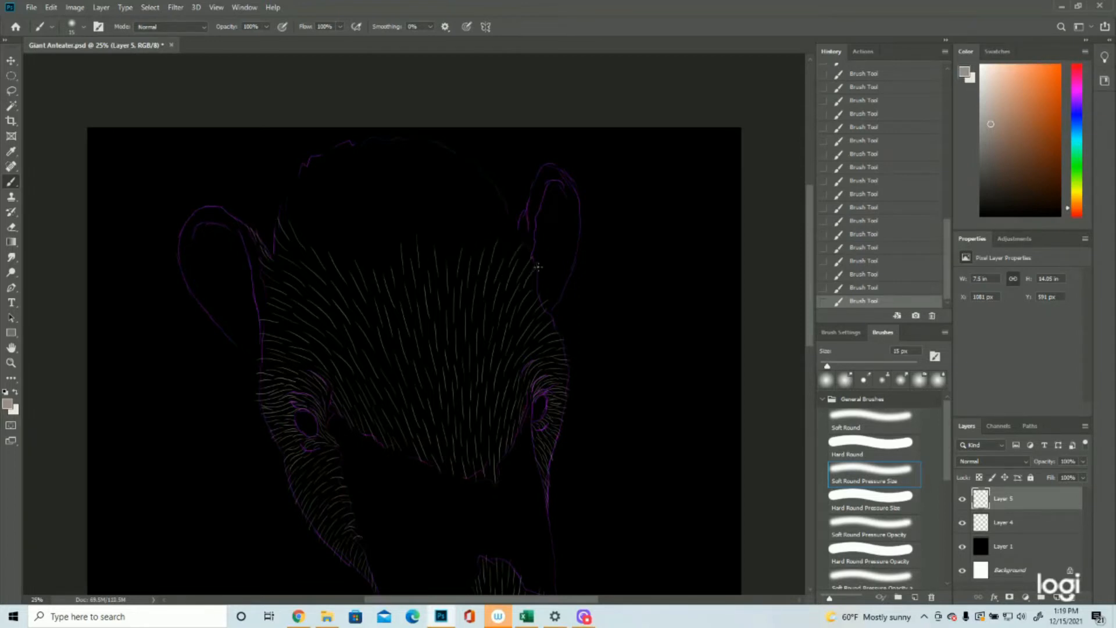
Step: Add fur strokes up the right side of the crown and touch up the inner edges of both ears
drag(442, 247, 441, 219)
mouse_move(471, 258)
mouse_down()
mouse_move(471, 191)
mouse_move(480, 242)
mouse_move(489, 192)
mouse_up()
drag(524, 238, 538, 170)
drag(242, 224, 230, 216)
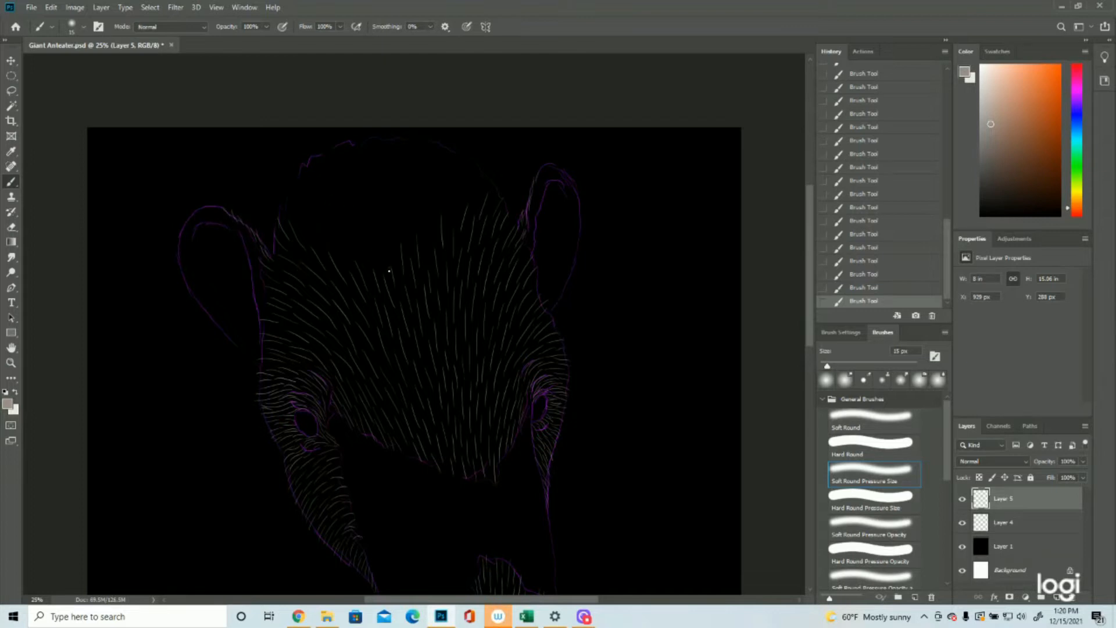
Step: Brush long fur strokes up the middle of the crown to the top of the head outline
drag(390, 232, 389, 228)
mouse_move(383, 238)
mouse_down()
mouse_move(380, 191)
mouse_move(407, 241)
mouse_move(391, 178)
mouse_up()
mouse_move(426, 239)
mouse_down()
mouse_move(422, 196)
mouse_move(416, 212)
mouse_move(414, 178)
mouse_up()
drag(434, 218, 421, 146)
mouse_move(450, 227)
mouse_down()
mouse_move(441, 177)
mouse_move(461, 195)
mouse_move(452, 145)
mouse_up()
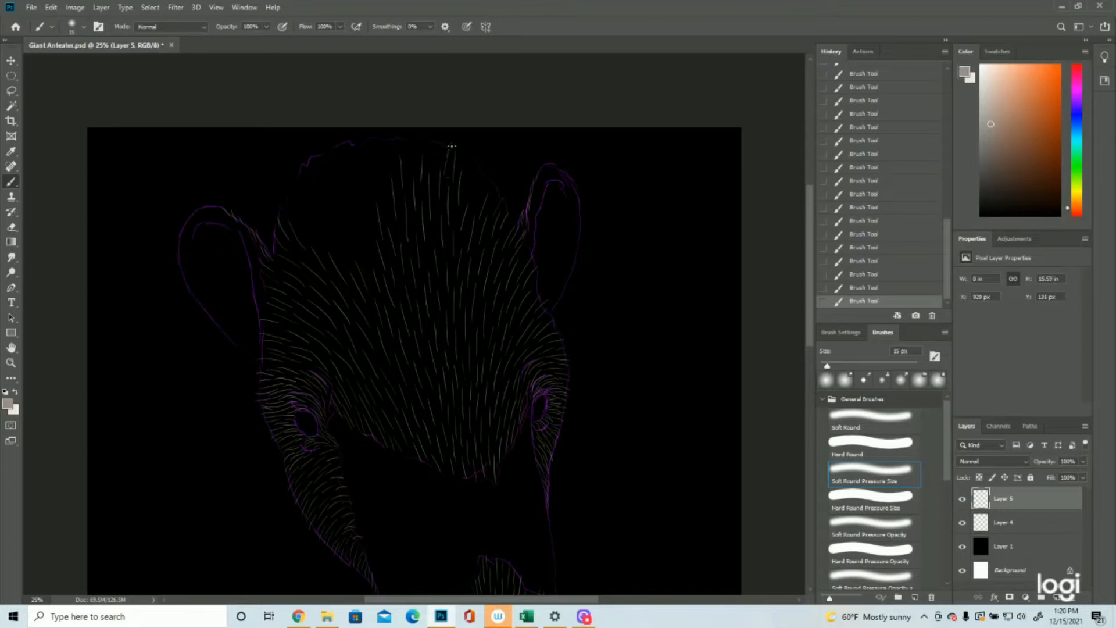
drag(466, 191, 470, 162)
mouse_move(365, 235)
mouse_down()
mouse_move(363, 196)
mouse_move(393, 152)
mouse_move(392, 168)
mouse_move(383, 130)
mouse_move(410, 162)
mouse_move(406, 133)
mouse_up()
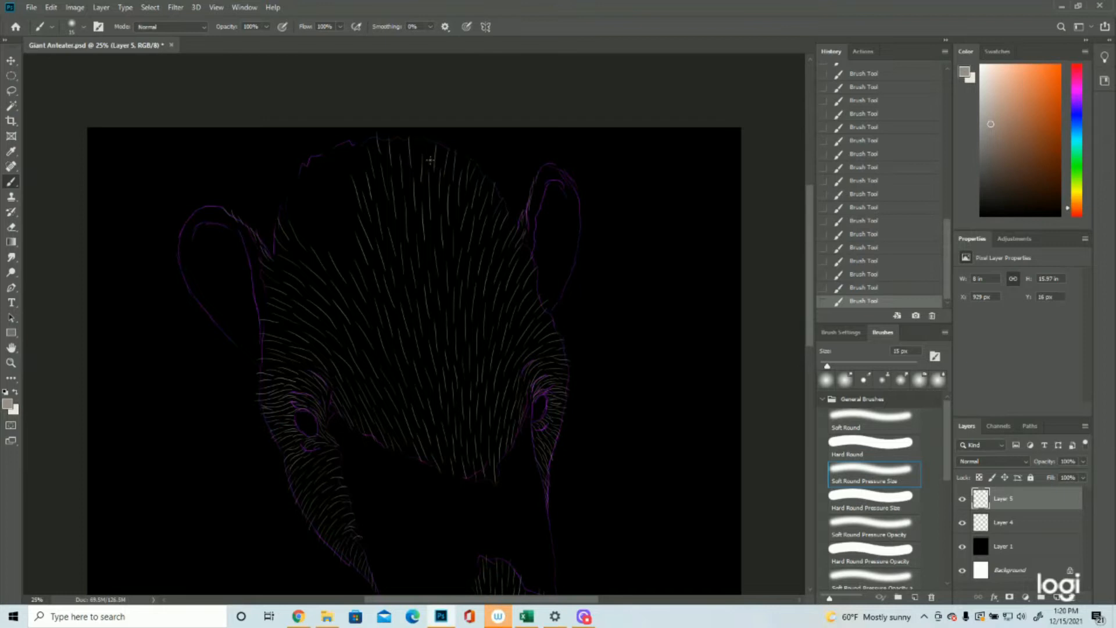
Step: Fill the crown's upper left with fur strokes and check the whole head with the Layer 4 outline temporarily hidden
drag(349, 262, 333, 207)
mouse_move(335, 223)
mouse_down()
mouse_move(320, 201)
mouse_move(335, 178)
mouse_up()
mouse_move(332, 194)
mouse_down()
mouse_move(318, 169)
mouse_move(338, 156)
mouse_move(328, 149)
mouse_move(356, 138)
mouse_up()
click(11, 363)
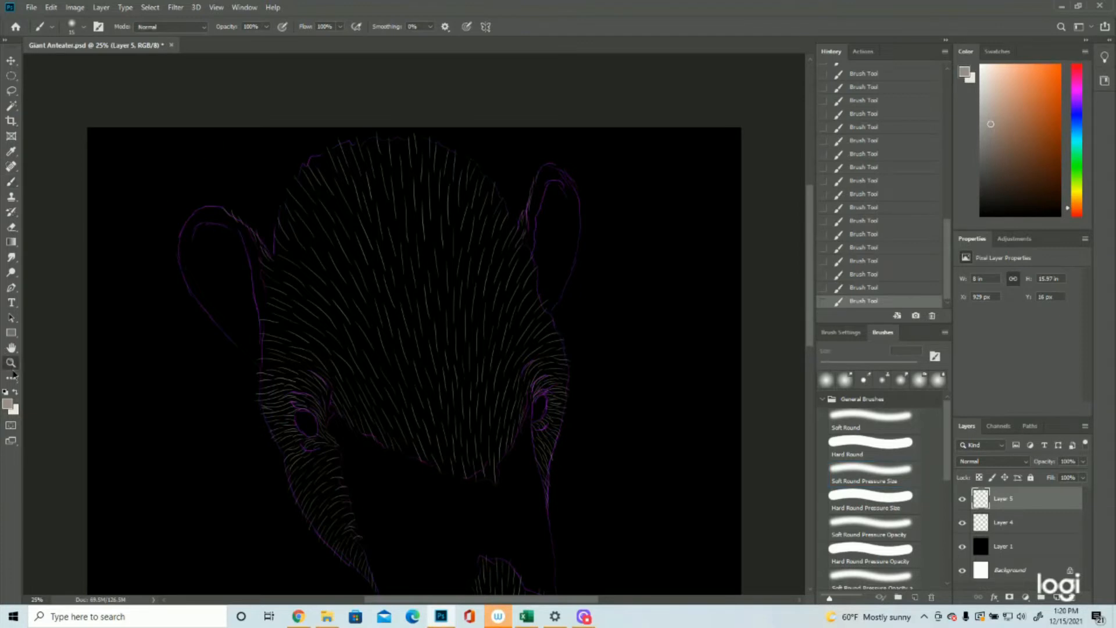
drag(372, 308, 281, 295)
click(963, 525)
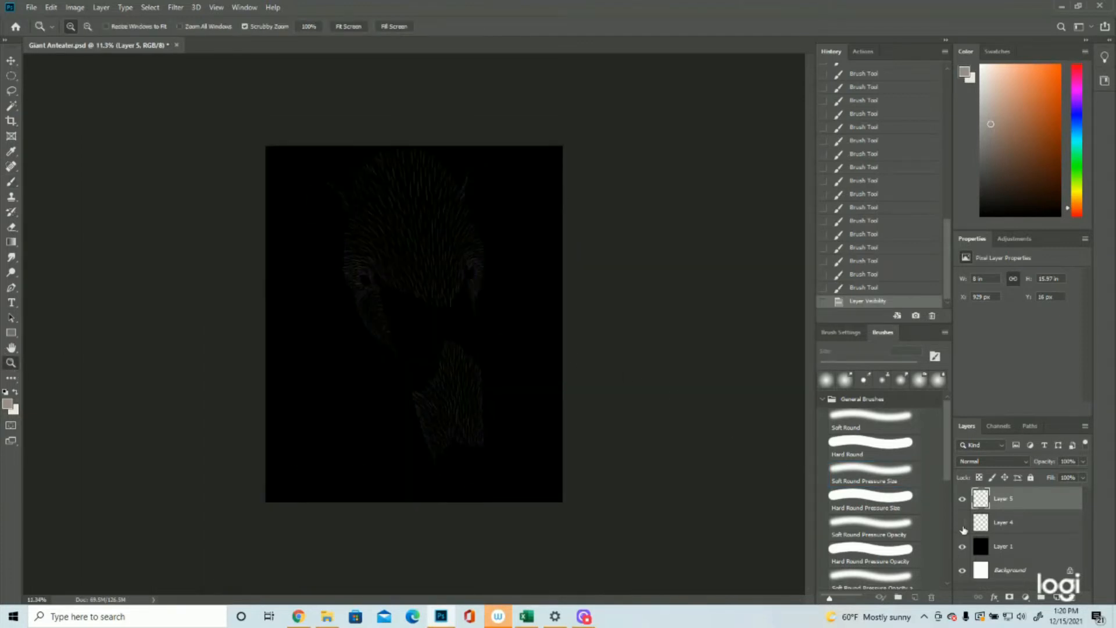
click(963, 523)
Step: Add a new layer above Layer 5 and sample the light beige swatch on the canvas as the foreground colour
click(1056, 597)
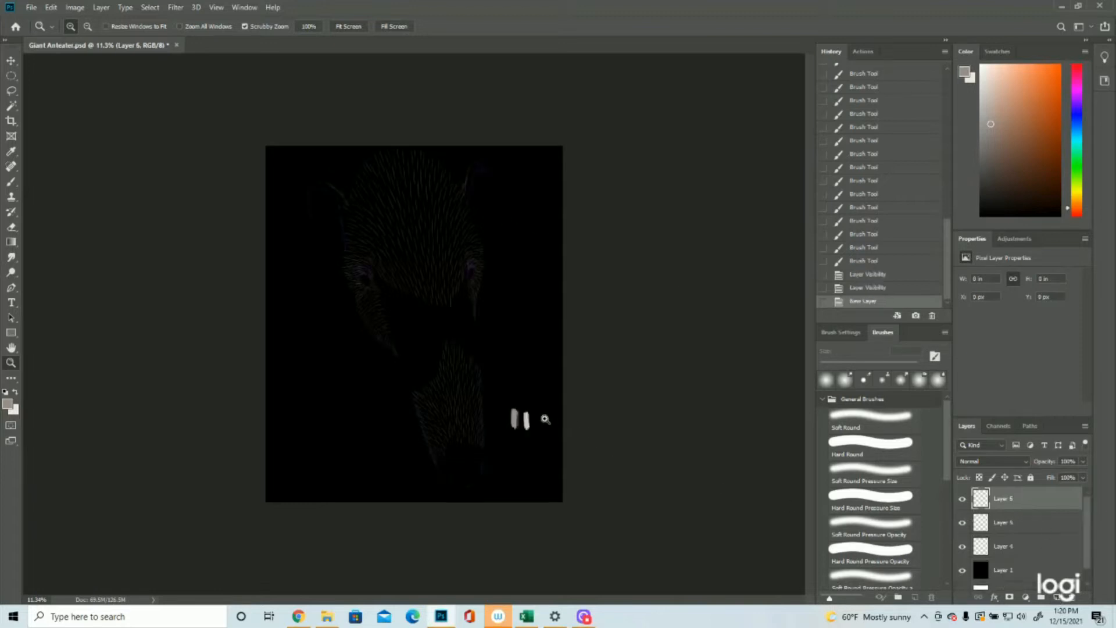
drag(543, 416, 572, 412)
click(8, 404)
click(697, 430)
click(1071, 243)
Step: Paint light beige fur strokes from the forehead's lower tip down to the top of the muzzle fur
key(z)
mouse_move(553, 226)
mouse_down()
mouse_move(528, 231)
mouse_move(511, 266)
mouse_up()
click(9, 182)
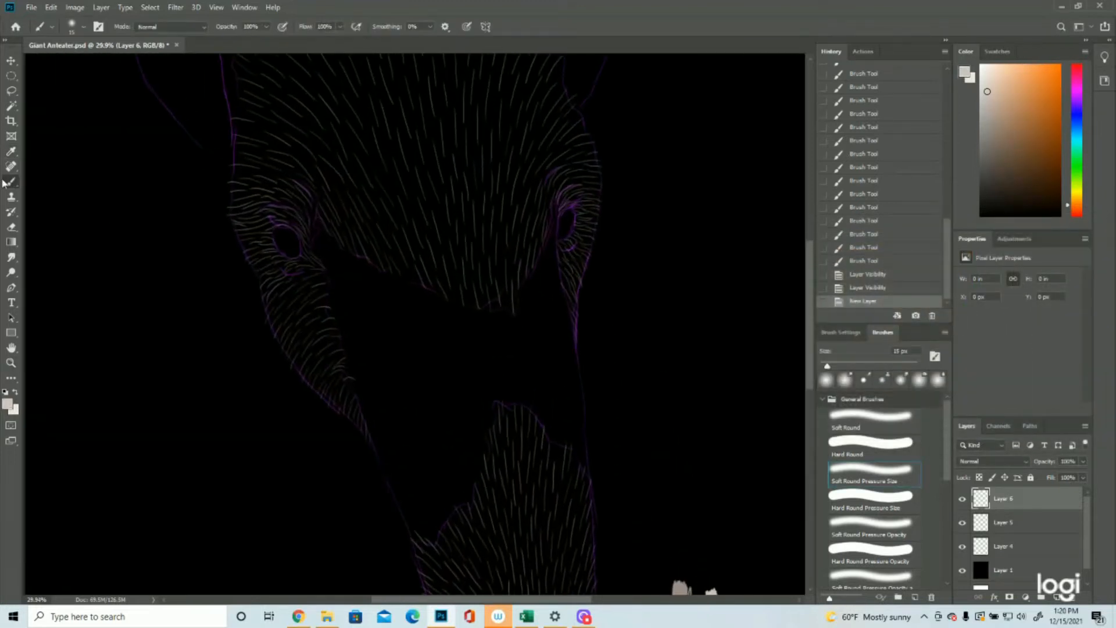
drag(483, 300, 498, 335)
drag(495, 311, 501, 352)
drag(472, 296, 490, 369)
drag(494, 343, 509, 412)
mouse_move(493, 368)
mouse_down()
mouse_move(500, 401)
mouse_move(528, 379)
mouse_move(523, 355)
mouse_move(510, 356)
mouse_move(505, 311)
mouse_up()
Step: Brush light fur strokes along the snout's right side up to the right eye, checking them with the outline briefly hidden
drag(556, 436, 551, 390)
drag(582, 426, 570, 323)
mouse_move(568, 330)
mouse_down()
mouse_move(561, 310)
mouse_move(536, 295)
mouse_move(547, 283)
mouse_move(551, 298)
mouse_move(545, 260)
mouse_move(560, 191)
mouse_up()
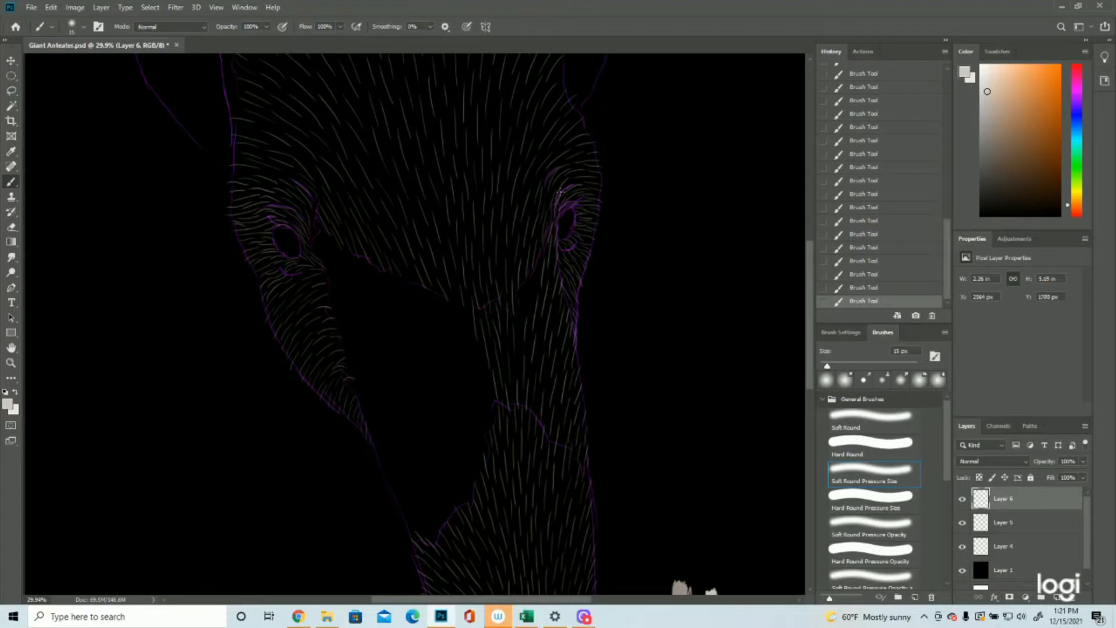
drag(535, 288, 534, 255)
click(960, 547)
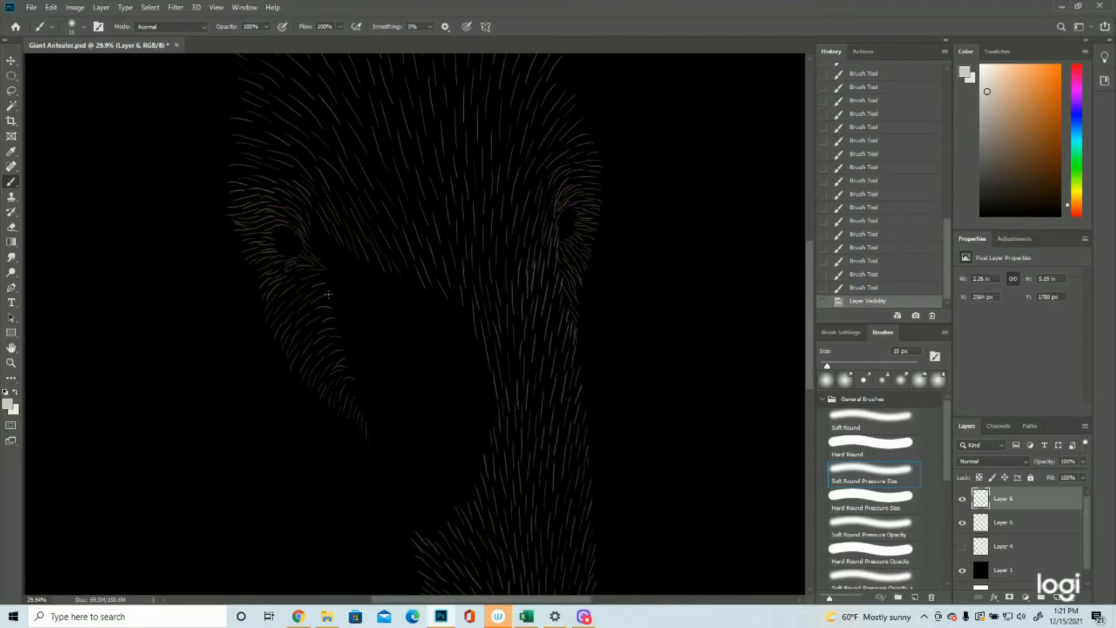
click(962, 546)
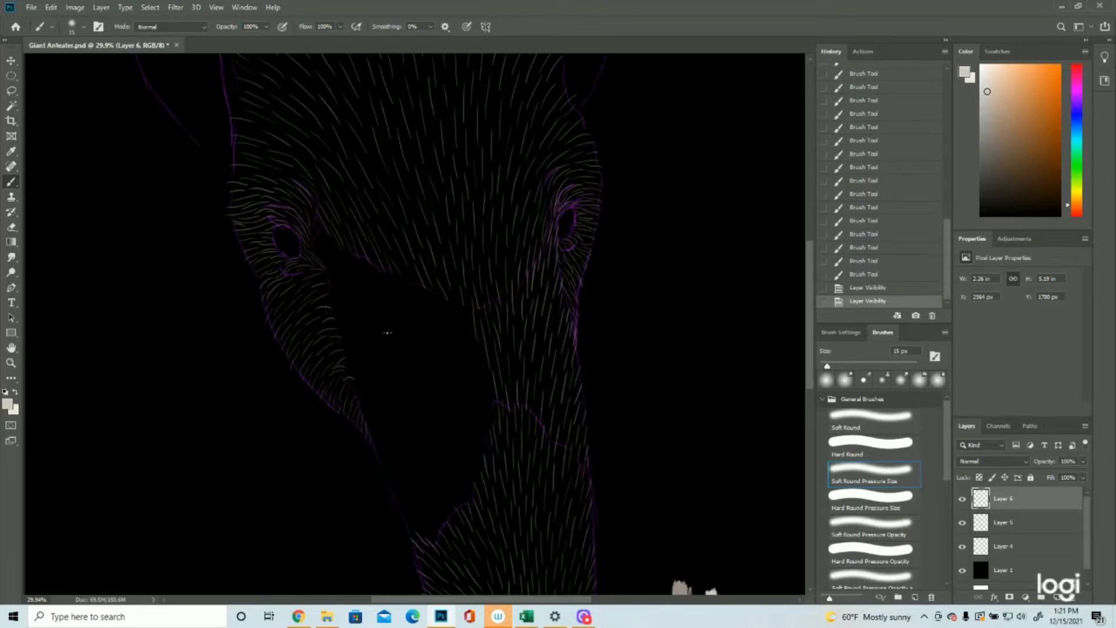
Step: Extend the muzzle's upper left edge with light fur strokes angled up toward the left cheek
mouse_move(438, 537)
mouse_down()
mouse_move(419, 511)
mouse_move(410, 528)
mouse_move(407, 518)
mouse_move(445, 509)
mouse_move(416, 484)
mouse_move(412, 495)
mouse_move(386, 484)
mouse_up()
mouse_move(466, 504)
mouse_down()
mouse_move(453, 481)
mouse_move(419, 466)
mouse_up()
mouse_move(476, 507)
mouse_down()
mouse_move(448, 462)
mouse_move(463, 458)
mouse_up()
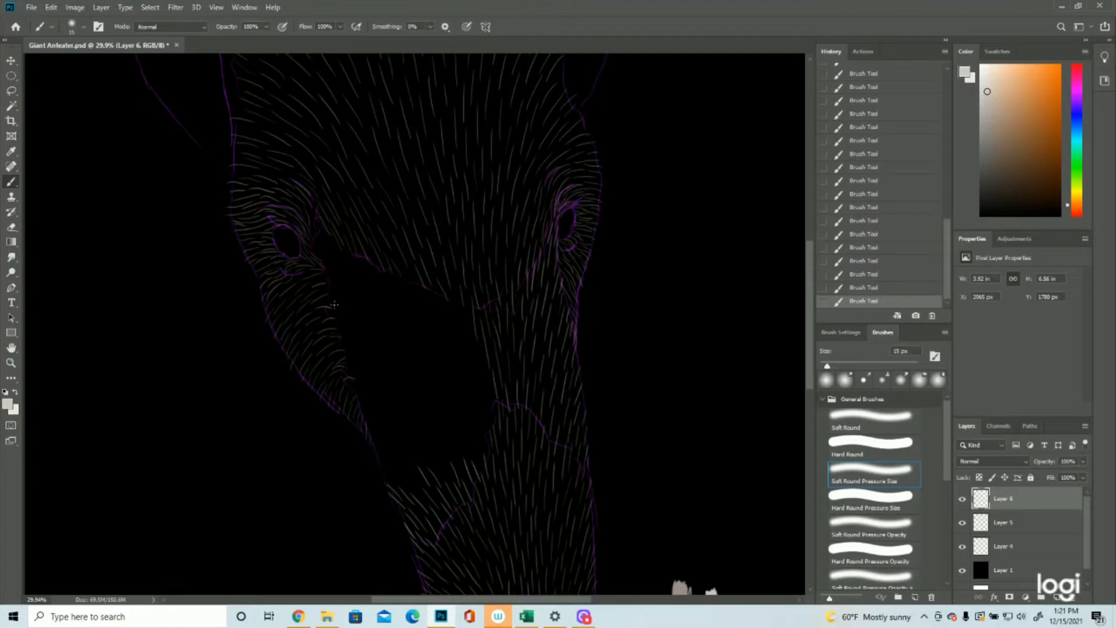
Step: Paint light fur strokes from the left eye's inner corner along the cheek's inner edge to the muzzle, and review without the outline
mouse_move(325, 301)
mouse_down()
mouse_move(338, 302)
mouse_move(339, 277)
mouse_move(319, 247)
mouse_move(327, 233)
mouse_move(325, 256)
mouse_up()
drag(325, 310, 348, 324)
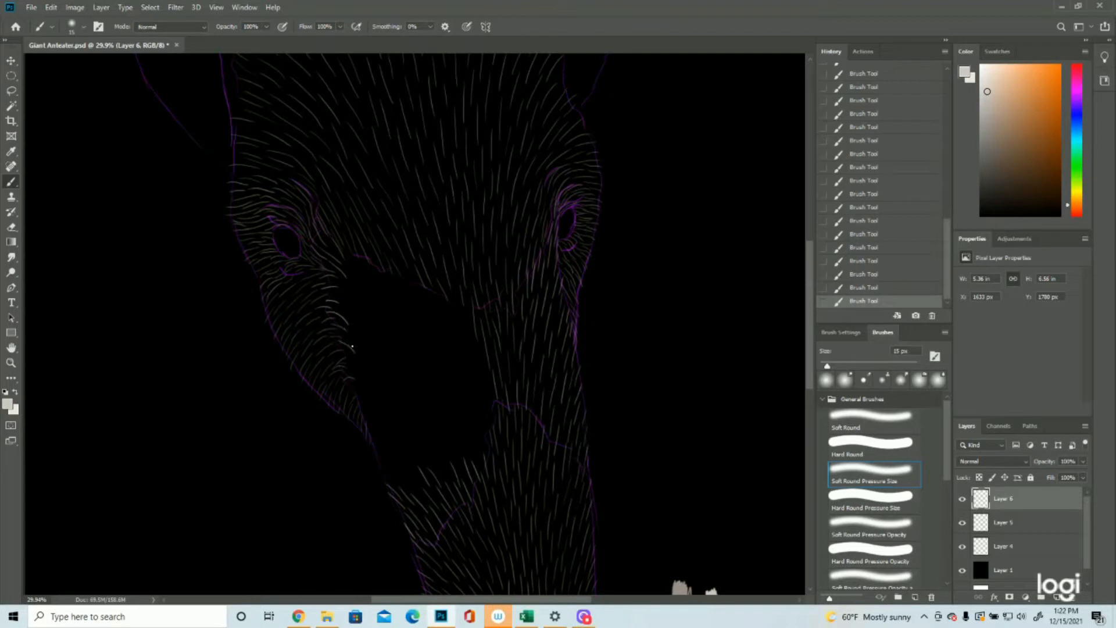
mouse_move(345, 365)
mouse_down()
mouse_move(367, 374)
mouse_move(361, 391)
mouse_up()
mouse_move(369, 435)
mouse_down()
mouse_move(393, 446)
mouse_move(406, 493)
mouse_move(421, 497)
mouse_up()
drag(379, 432, 400, 446)
mouse_move(338, 294)
mouse_down()
mouse_move(353, 301)
mouse_move(352, 288)
mouse_move(375, 276)
mouse_move(361, 291)
mouse_move(373, 295)
mouse_move(367, 332)
mouse_move(409, 445)
mouse_move(425, 468)
mouse_move(452, 476)
mouse_up()
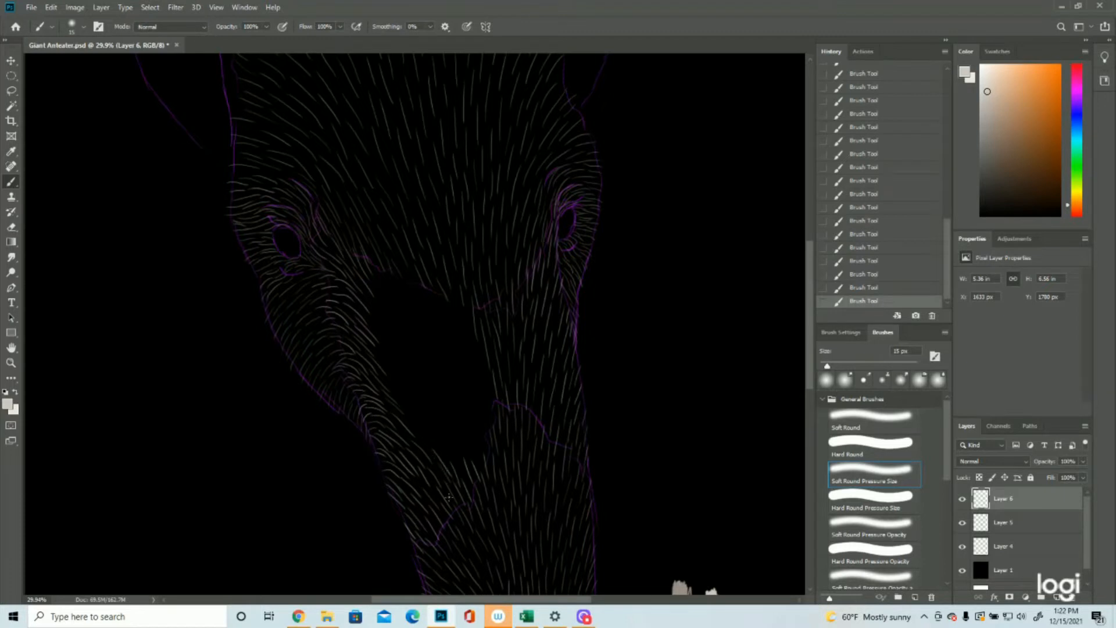
click(962, 547)
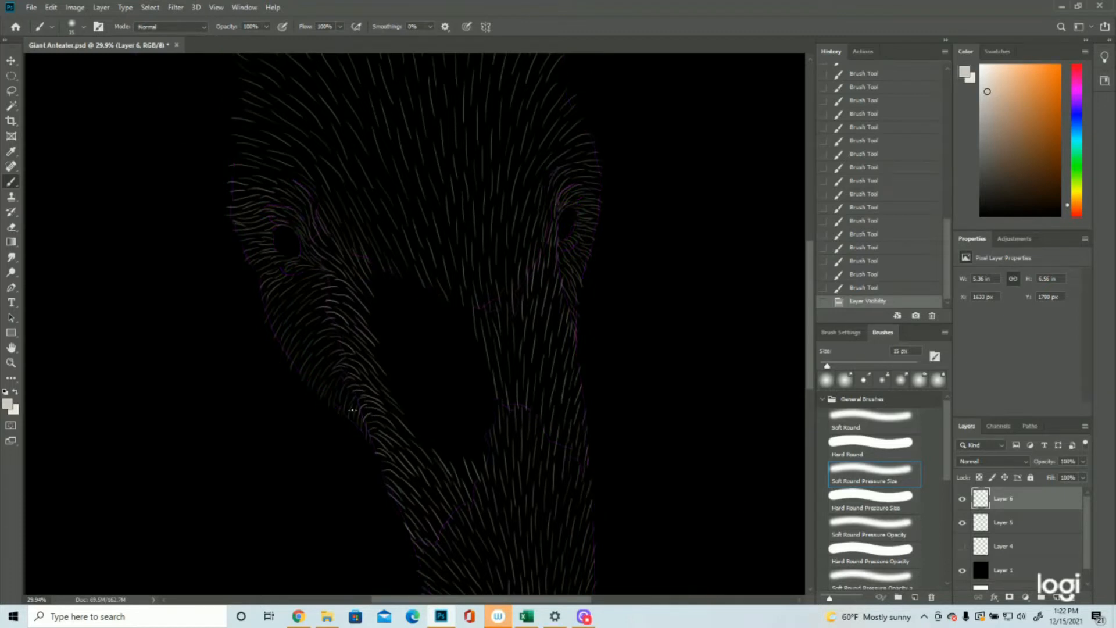
click(11, 363)
drag(600, 417, 526, 419)
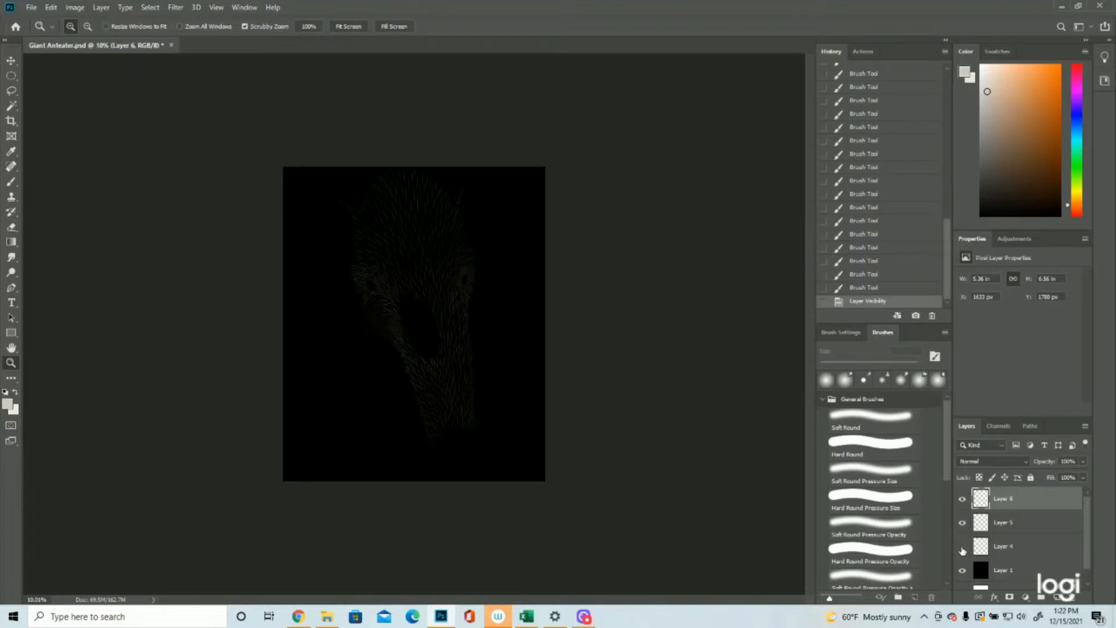
Step: With the outline shown, brush light fur strokes from the forehead's lower left edge down into the bare patch
drag(443, 311, 512, 303)
click(10, 181)
mouse_move(309, 259)
mouse_down()
mouse_move(340, 294)
mouse_move(325, 308)
mouse_move(336, 312)
mouse_move(310, 320)
mouse_up()
drag(307, 303, 315, 350)
drag(308, 322, 340, 376)
mouse_move(348, 263)
mouse_down()
mouse_move(377, 311)
mouse_move(359, 314)
mouse_move(357, 334)
mouse_up()
drag(354, 314, 382, 348)
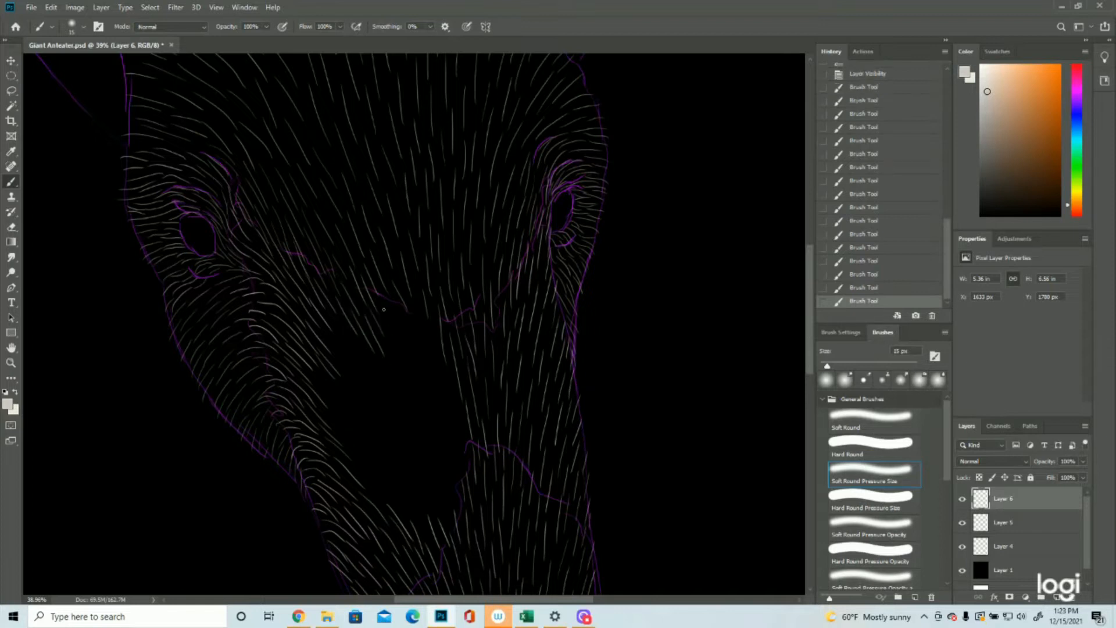
Step: Continue the light fur strokes from the forehead's lower centre down the right side of the bare patch
drag(382, 290, 403, 353)
drag(418, 340, 428, 377)
drag(436, 378, 448, 413)
drag(453, 385, 464, 429)
Step: Paint light fur strokes upward from the muzzle through the lower end and middle of the bare snout patch
drag(422, 485, 435, 521)
mouse_move(423, 457)
mouse_down()
mouse_move(438, 491)
mouse_move(416, 493)
mouse_up()
mouse_move(410, 457)
mouse_down()
mouse_move(425, 433)
mouse_move(440, 470)
mouse_up()
mouse_move(428, 427)
mouse_down()
mouse_move(437, 451)
mouse_move(454, 442)
mouse_up()
mouse_move(375, 484)
mouse_down()
mouse_move(398, 492)
mouse_move(361, 439)
mouse_move(376, 477)
mouse_move(349, 448)
mouse_move(380, 438)
mouse_move(402, 474)
mouse_move(375, 431)
mouse_move(401, 454)
mouse_move(379, 412)
mouse_move(389, 440)
mouse_move(377, 410)
mouse_up()
mouse_move(420, 447)
mouse_down()
mouse_move(384, 385)
mouse_move(406, 393)
mouse_move(392, 368)
mouse_up()
drag(434, 428, 422, 393)
drag(416, 396, 401, 368)
Step: Fill the remaining left side of the bare snout patch with light fur strokes blending into the cheek fur
drag(384, 405, 367, 373)
drag(354, 353, 337, 322)
drag(352, 423, 333, 395)
mouse_move(364, 429)
mouse_down()
mouse_move(343, 397)
mouse_move(351, 375)
mouse_move(361, 405)
mouse_up()
drag(349, 446, 331, 416)
drag(360, 446, 340, 414)
drag(383, 451, 362, 419)
Step: Paint short light fur strokes around the right ear's rim, from its inner base over the tip to the outer base
scroll(374, 493, up, 10)
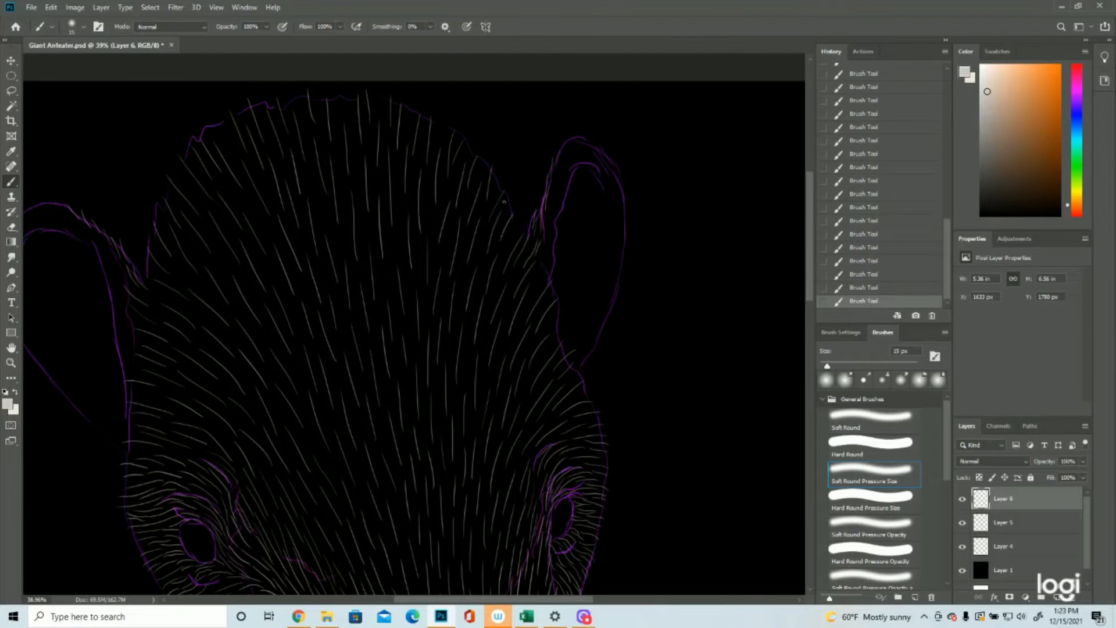
mouse_move(543, 258)
mouse_down()
mouse_move(556, 236)
mouse_move(544, 244)
mouse_move(557, 212)
mouse_move(547, 216)
mouse_move(566, 194)
mouse_move(552, 211)
mouse_move(559, 181)
mouse_move(552, 186)
mouse_move(560, 204)
mouse_move(558, 160)
mouse_up()
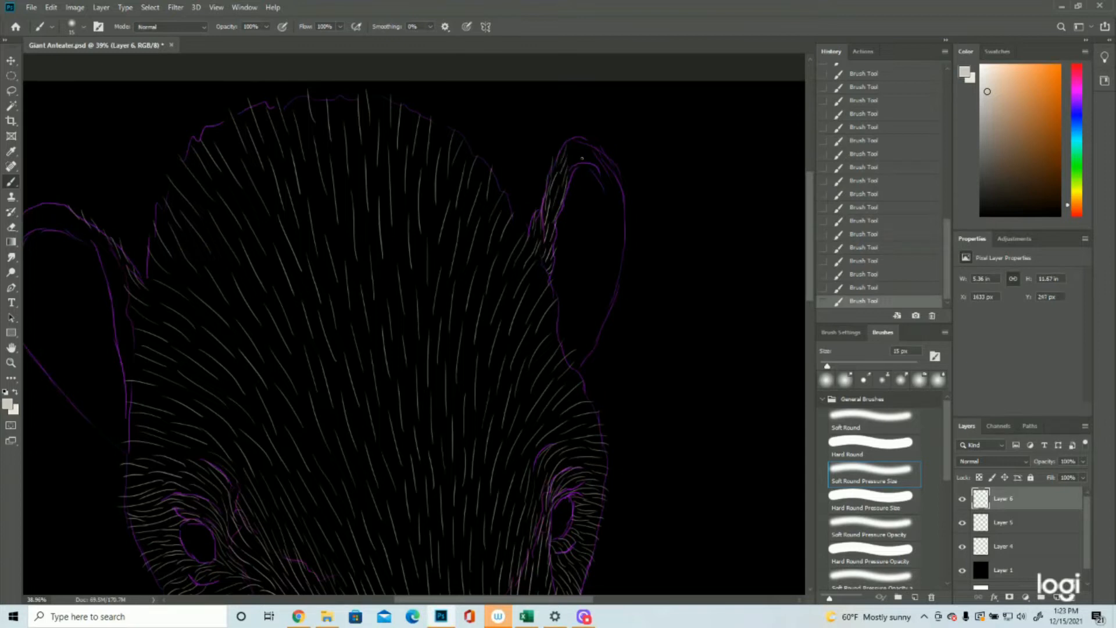
mouse_move(583, 162)
mouse_down()
mouse_move(588, 150)
mouse_move(609, 166)
mouse_up()
drag(621, 203, 618, 182)
mouse_move(624, 221)
mouse_down()
mouse_move(623, 195)
mouse_move(622, 213)
mouse_up()
mouse_move(620, 254)
mouse_down()
mouse_move(617, 283)
mouse_move(626, 262)
mouse_move(587, 308)
mouse_move(620, 283)
mouse_move(603, 310)
mouse_move(614, 287)
mouse_move(603, 296)
mouse_move(611, 309)
mouse_move(593, 338)
mouse_move(608, 303)
mouse_move(558, 357)
mouse_move(600, 326)
mouse_move(563, 363)
mouse_up()
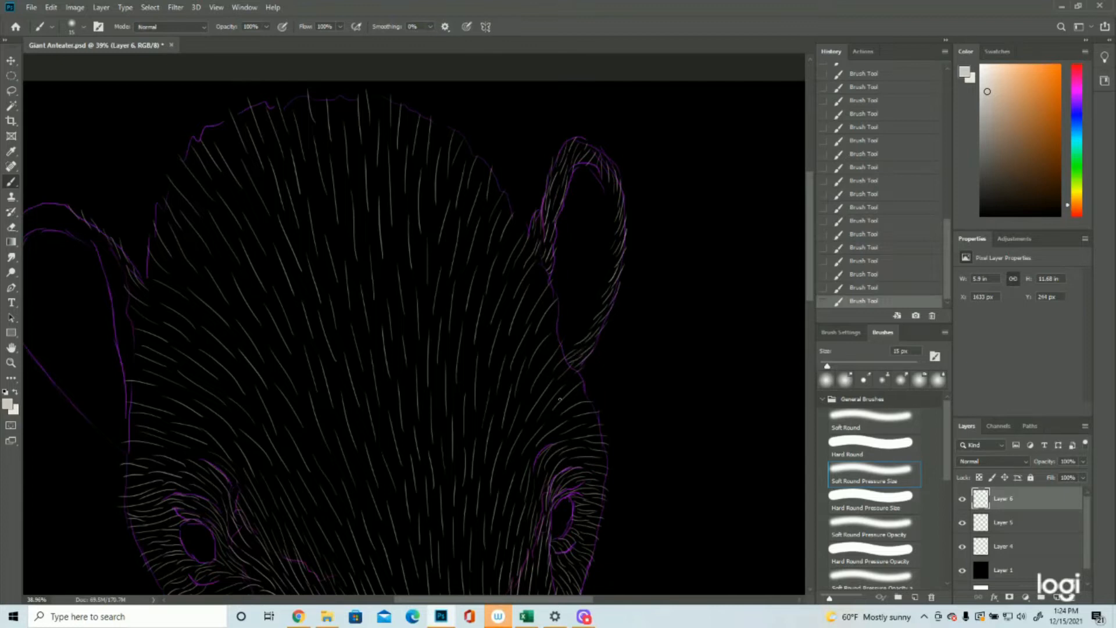
Step: Paint short light fur strokes along the left ear's inner edge and over its top
drag(559, 600, 521, 600)
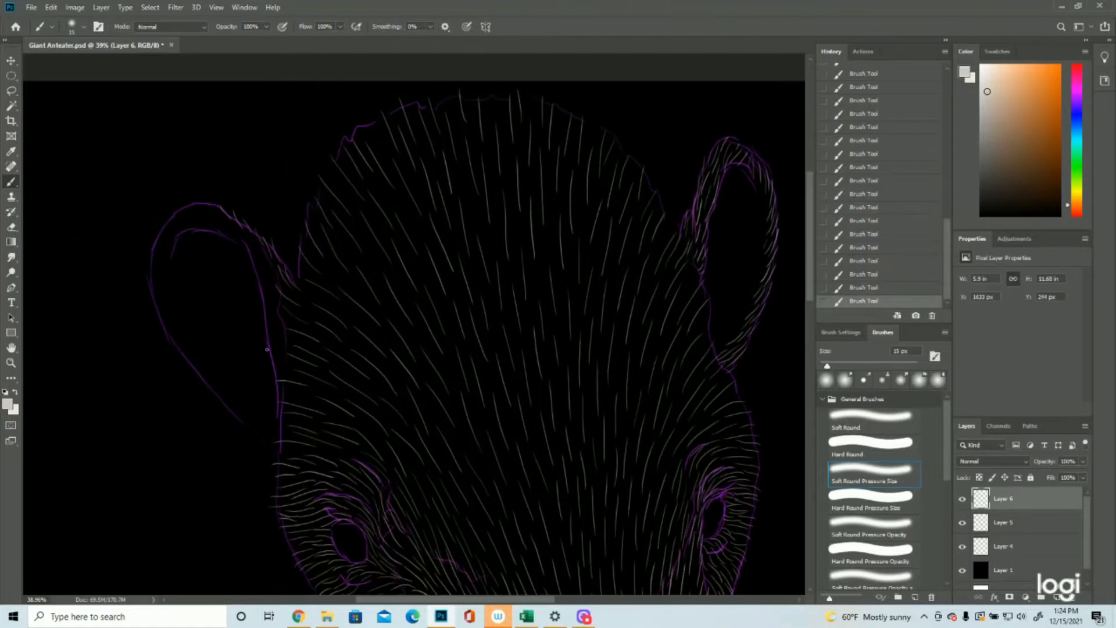
mouse_move(285, 376)
mouse_down()
mouse_move(271, 356)
mouse_move(286, 352)
mouse_move(264, 321)
mouse_move(286, 332)
mouse_move(270, 302)
mouse_move(274, 332)
mouse_move(265, 318)
mouse_move(274, 319)
mouse_move(268, 282)
mouse_move(281, 298)
mouse_move(253, 274)
mouse_move(280, 282)
mouse_move(267, 255)
mouse_move(264, 281)
mouse_move(244, 230)
mouse_move(232, 233)
mouse_move(244, 246)
mouse_move(199, 214)
mouse_move(229, 221)
mouse_move(214, 207)
mouse_move(180, 207)
mouse_move(165, 227)
mouse_move(189, 223)
mouse_up()
drag(210, 230, 194, 219)
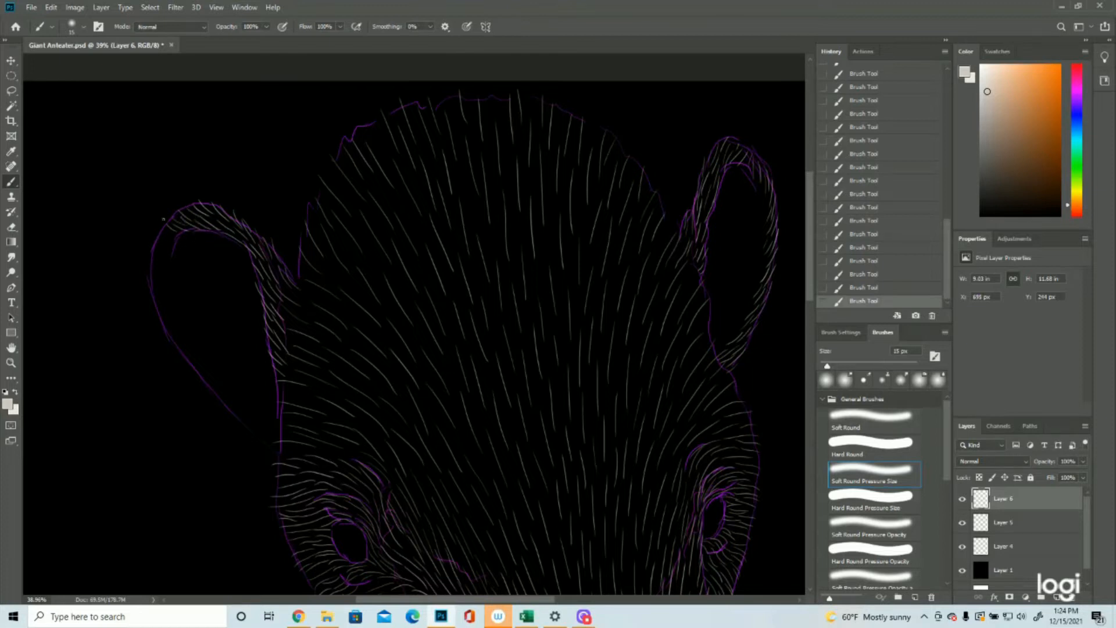
Step: Complete the left ear's outer rim with short fur strokes and examine the whole canvas with the outline temporarily hidden
mouse_move(177, 244)
mouse_down()
mouse_move(164, 233)
mouse_move(147, 276)
mouse_up()
drag(165, 313, 157, 281)
mouse_move(174, 334)
mouse_down()
mouse_move(162, 317)
mouse_move(222, 388)
mouse_up()
mouse_move(199, 372)
mouse_down()
mouse_move(231, 385)
mouse_move(216, 389)
mouse_move(268, 425)
mouse_move(282, 451)
mouse_move(281, 440)
mouse_up()
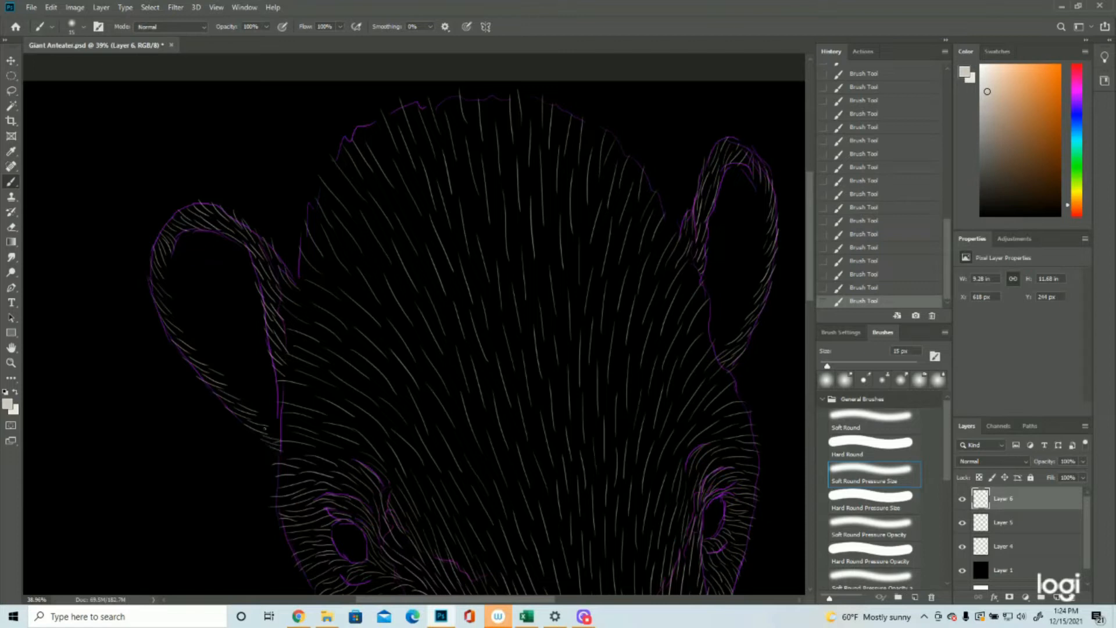
click(962, 546)
click(11, 363)
drag(448, 365, 379, 366)
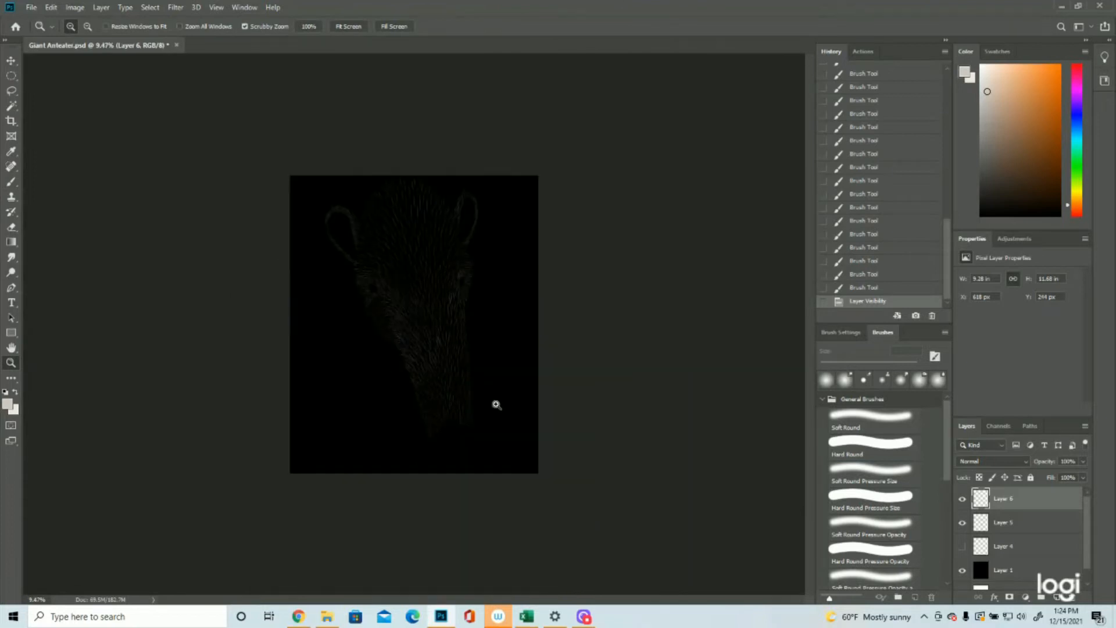
click(490, 435)
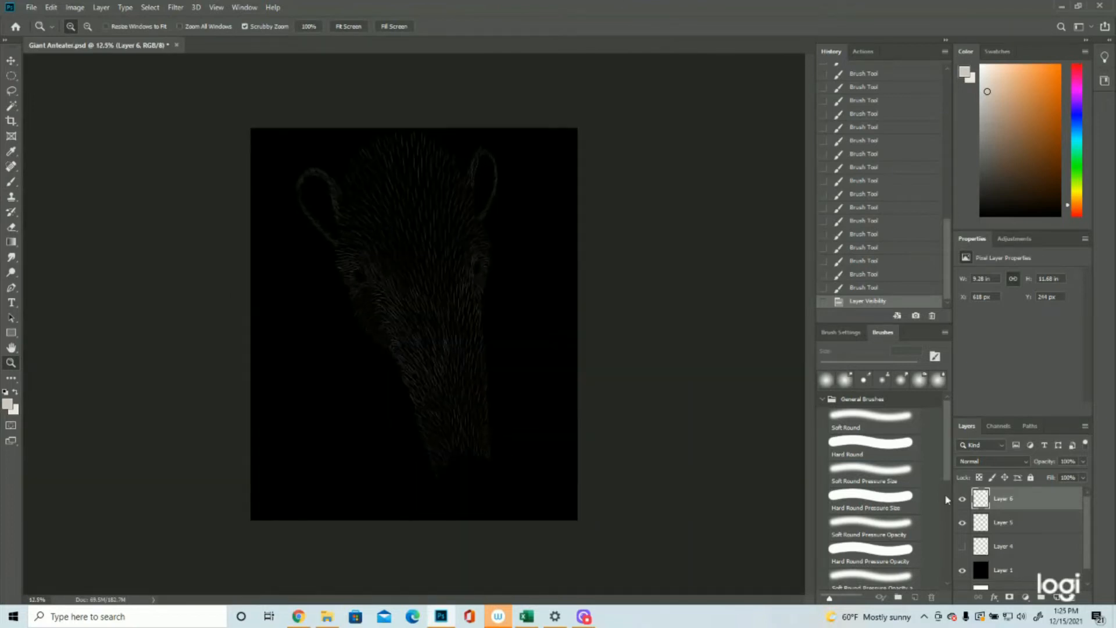
click(961, 548)
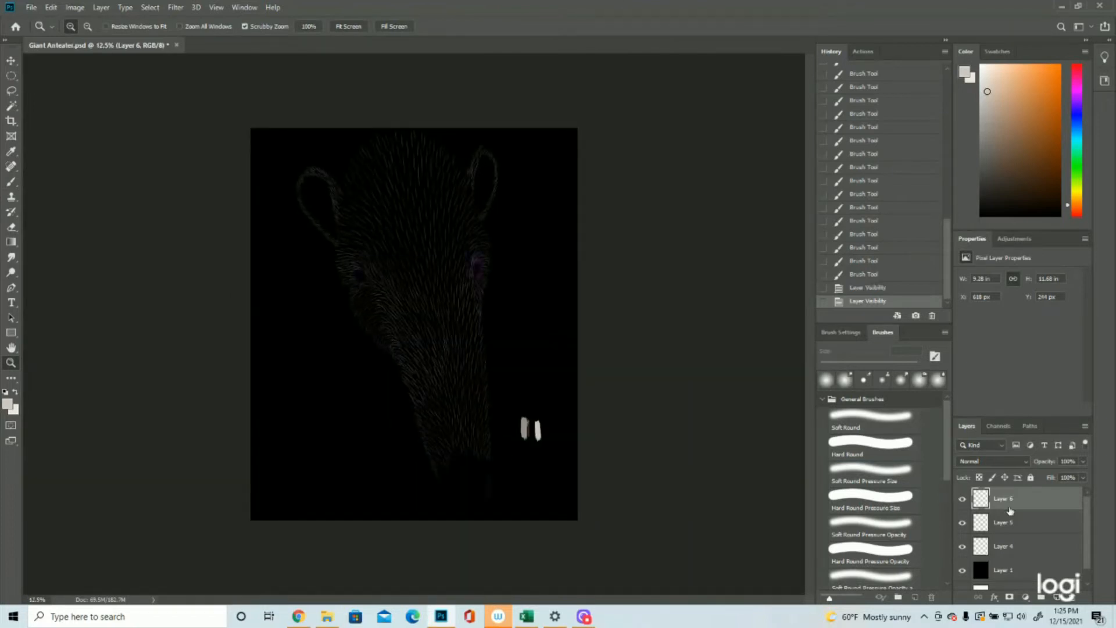
Step: Set the foreground colour to mid grey (RGB 140, 138, 137) and paint a swatch of it on Layer 4 beside the existing swatches
click(8, 406)
drag(811, 307, 811, 314)
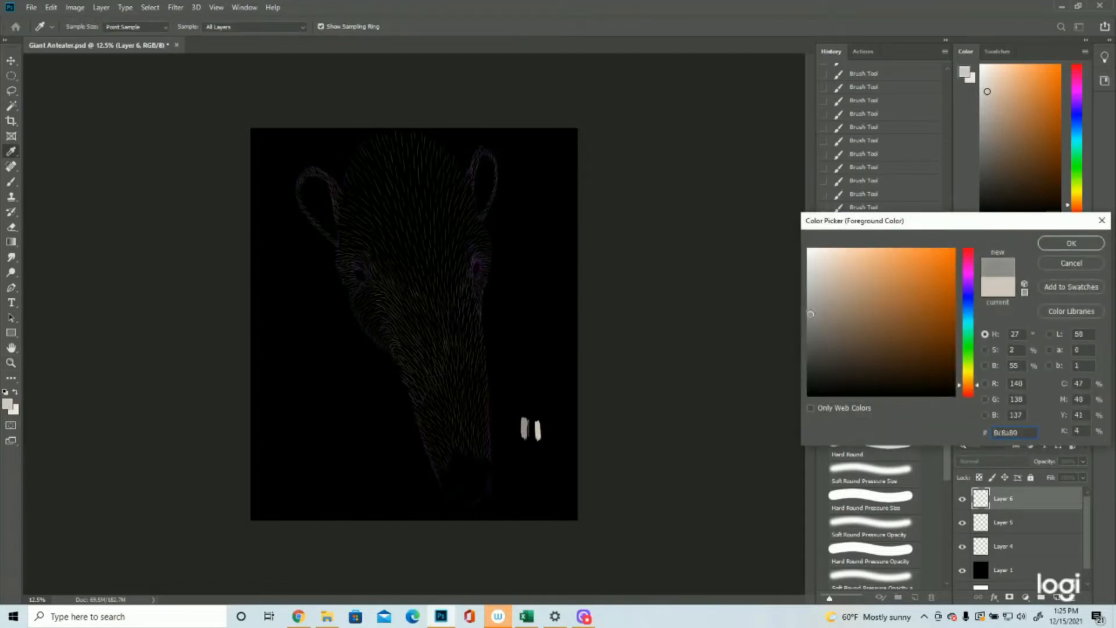
click(1071, 243)
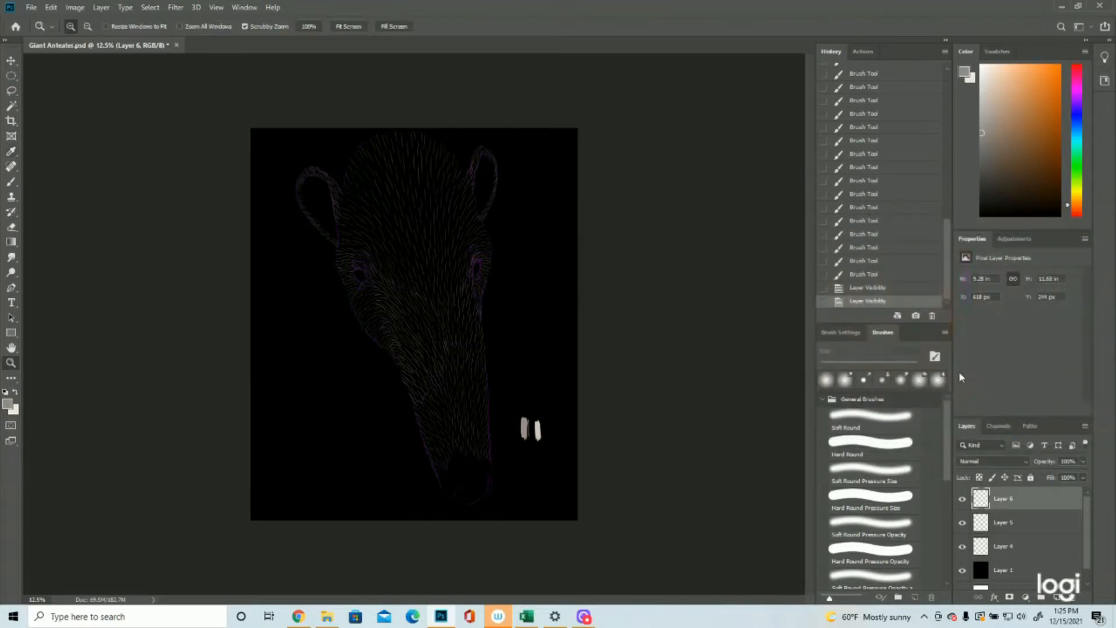
click(1002, 546)
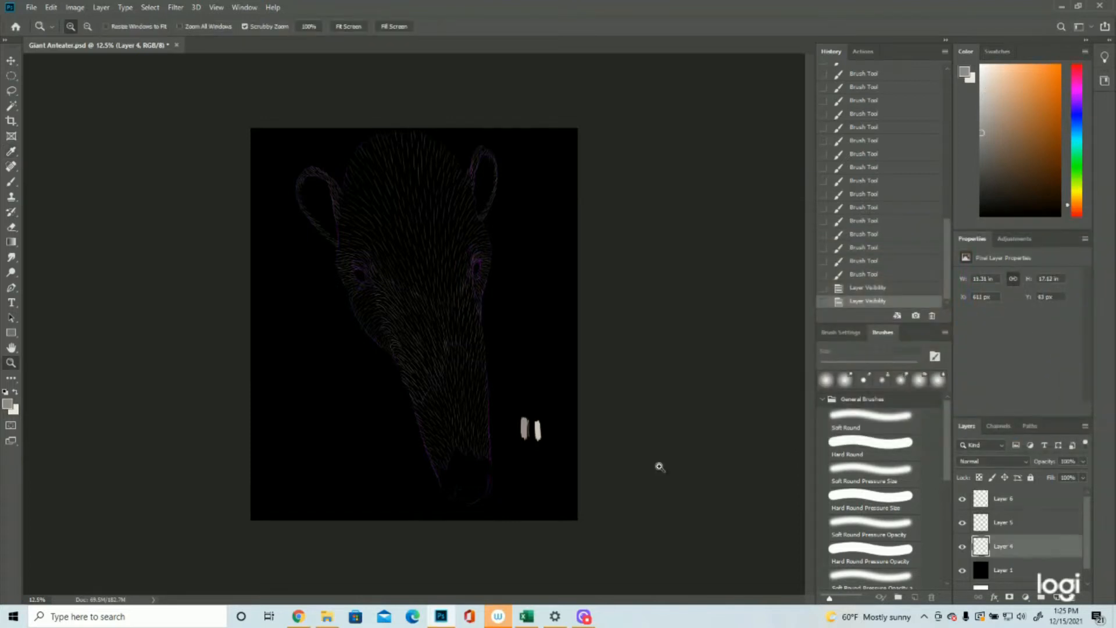
click(11, 181)
mouse_move(553, 429)
mouse_down()
mouse_move(554, 444)
mouse_move(557, 417)
mouse_move(557, 452)
mouse_move(557, 421)
mouse_move(556, 434)
mouse_up()
click(11, 362)
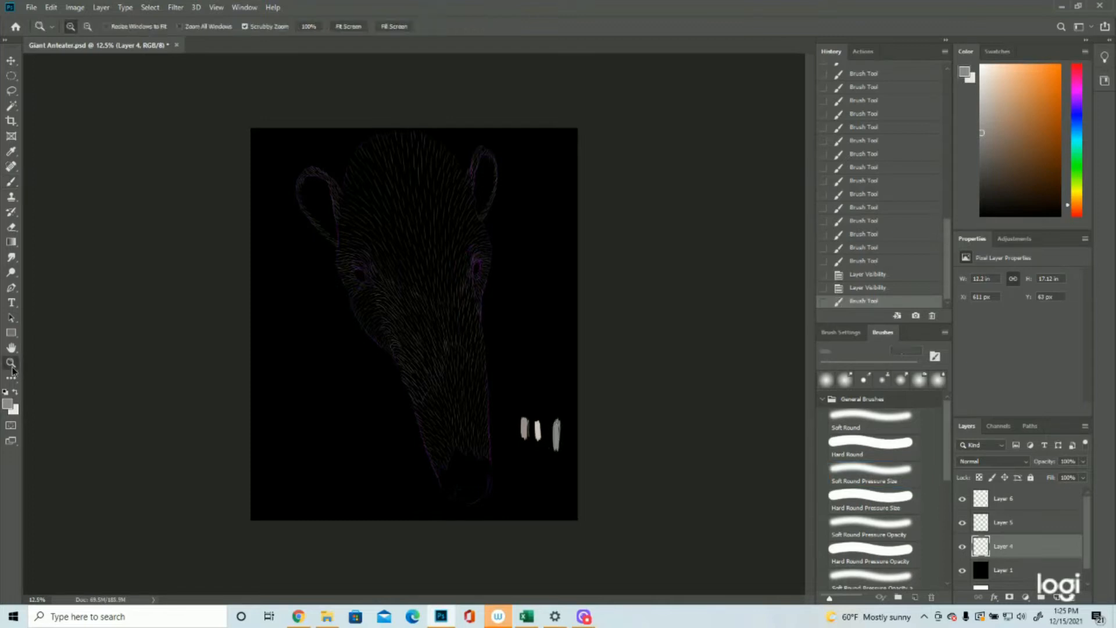
drag(546, 497, 1059, 490)
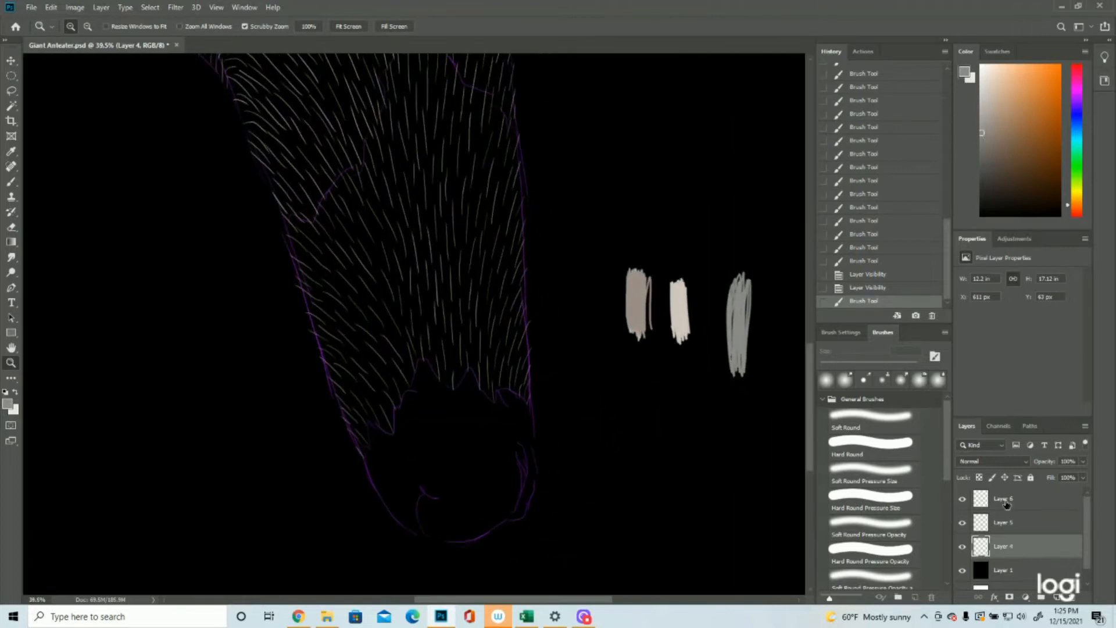
Step: Create a new layer and paint long mid-grey fur strokes down the centre and right side of the muzzle tip
click(1057, 597)
click(11, 181)
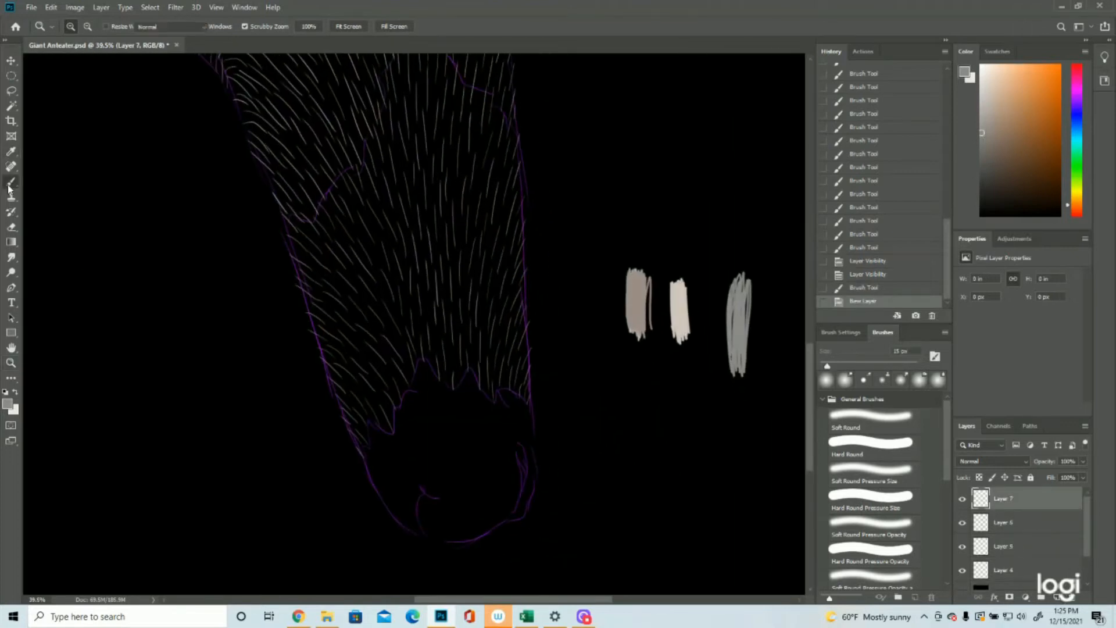
mouse_move(460, 385)
mouse_down()
mouse_move(473, 418)
mouse_move(459, 430)
mouse_move(463, 451)
mouse_move(475, 470)
mouse_move(480, 459)
mouse_up()
drag(480, 410, 476, 477)
drag(485, 430, 489, 490)
drag(433, 372, 448, 450)
mouse_move(454, 401)
mouse_down()
mouse_move(470, 521)
mouse_move(487, 525)
mouse_up()
drag(491, 457, 495, 526)
drag(479, 485, 478, 536)
drag(498, 396, 517, 507)
drag(509, 389, 514, 431)
drag(530, 469, 521, 517)
Step: Extend the mid-grey strokes down the muzzle tip into the area left of centre
drag(430, 408, 433, 455)
drag(411, 400, 416, 427)
drag(458, 489, 455, 520)
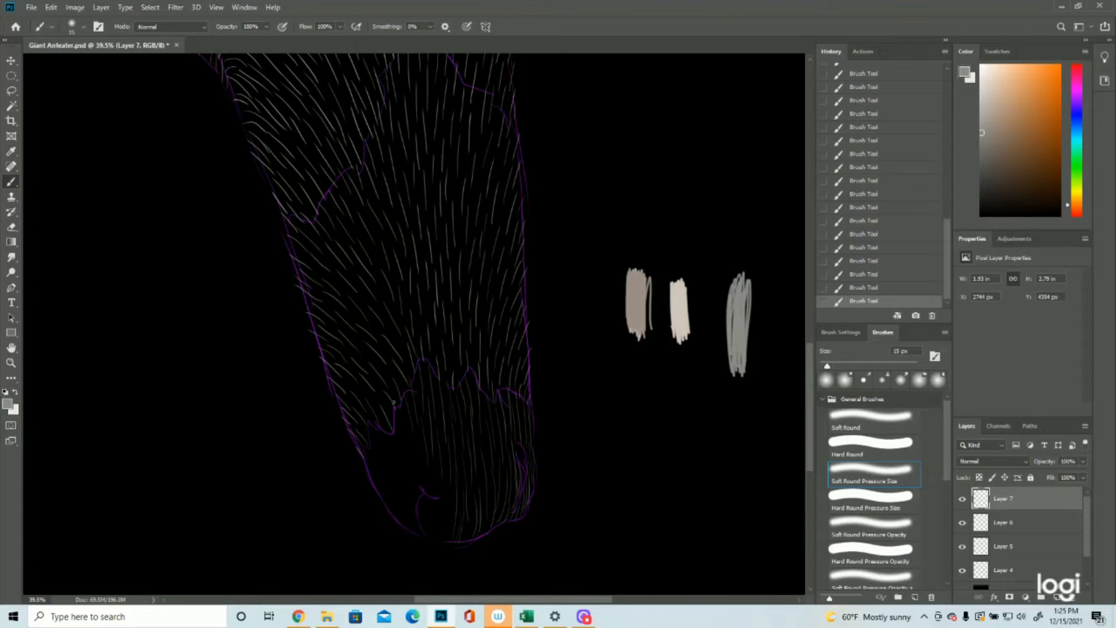
drag(407, 435, 409, 457)
drag(412, 432, 421, 476)
drag(426, 464, 432, 497)
Step: Step back through the latest muzzle strokes in the history and restore them
click(875, 261)
click(872, 247)
click(872, 222)
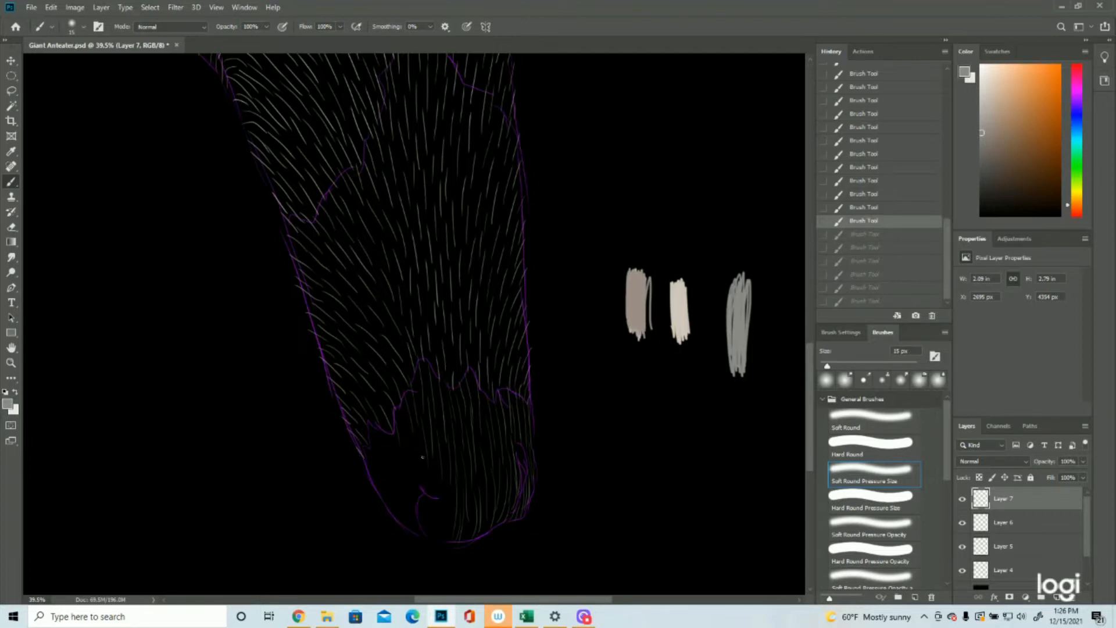
key(ctrl+shift+z)
key(ctrl+shift+z)
key(ctrl+shift+z)
key(ctrl+shift+z)
key(ctrl+shift+z)
key(ctrl+shift+z)
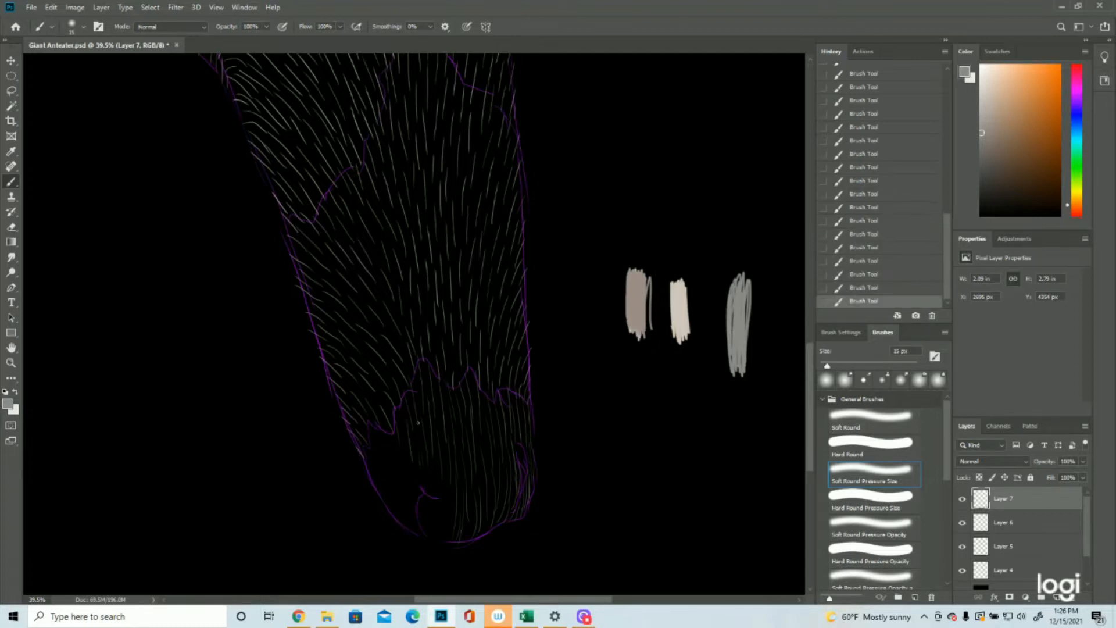
Step: Paint mid-grey strokes down the muzzle tip's left edge and around the left nostril
mouse_move(407, 453)
mouse_down()
mouse_move(415, 478)
mouse_move(399, 484)
mouse_up()
drag(401, 427, 406, 448)
drag(430, 459, 437, 522)
drag(424, 490, 430, 533)
drag(379, 461, 388, 490)
drag(417, 512, 421, 539)
Step: Hide the outline on Layer 4 to examine the whole head, and save the document
click(962, 570)
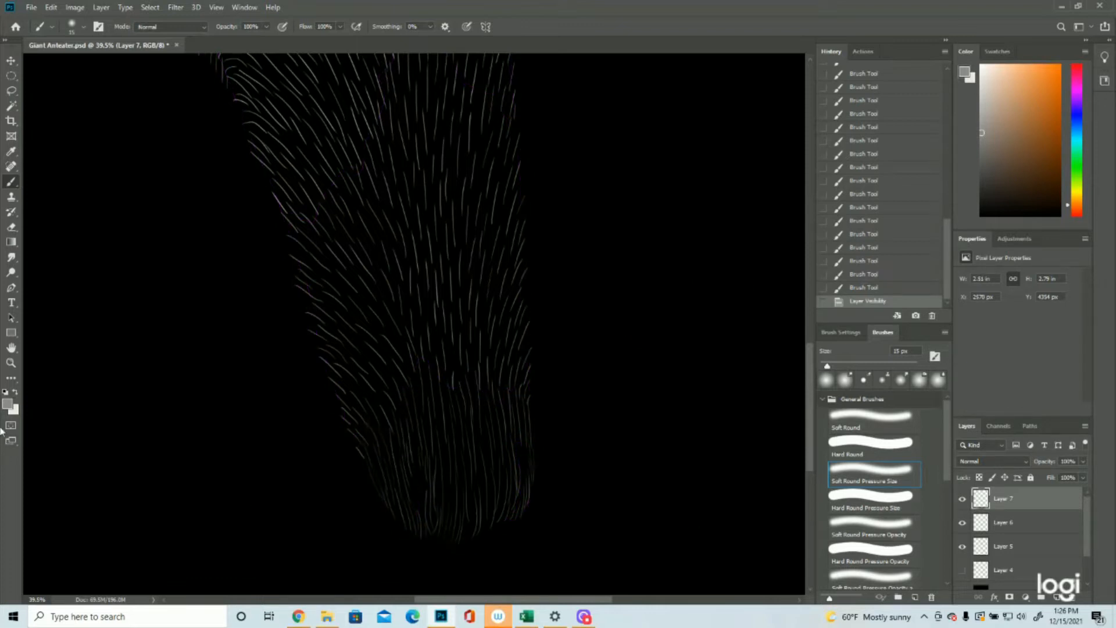
click(11, 363)
drag(599, 411, 523, 420)
drag(452, 279, 588, 389)
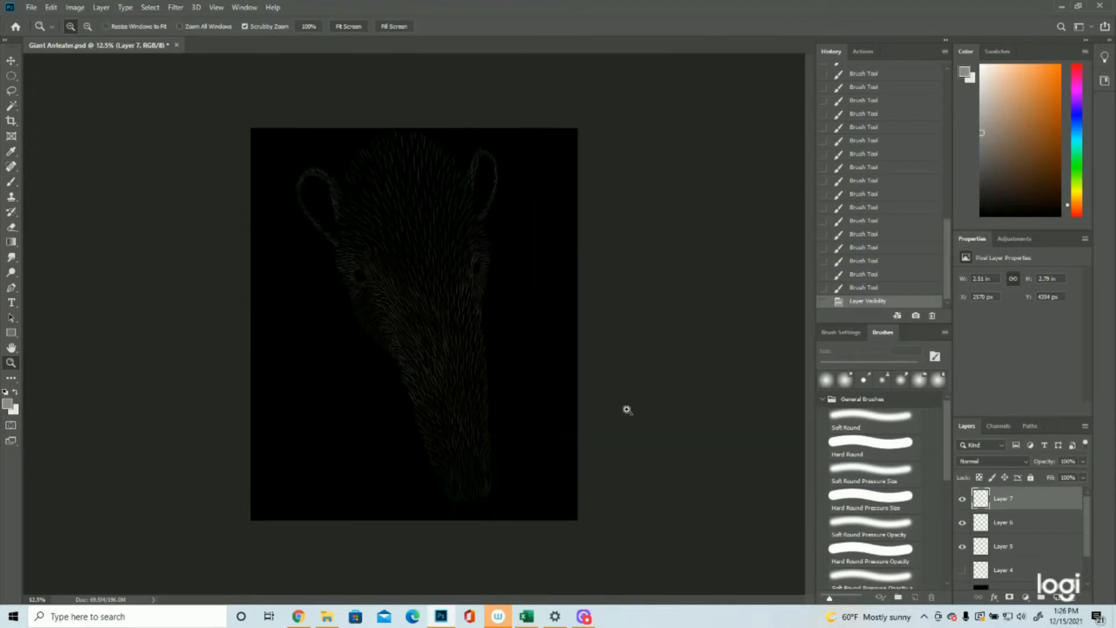
click(31, 7)
click(35, 127)
Step: Add a new layer above the fur layers and show the outline and swatches on Layer 4
click(1058, 597)
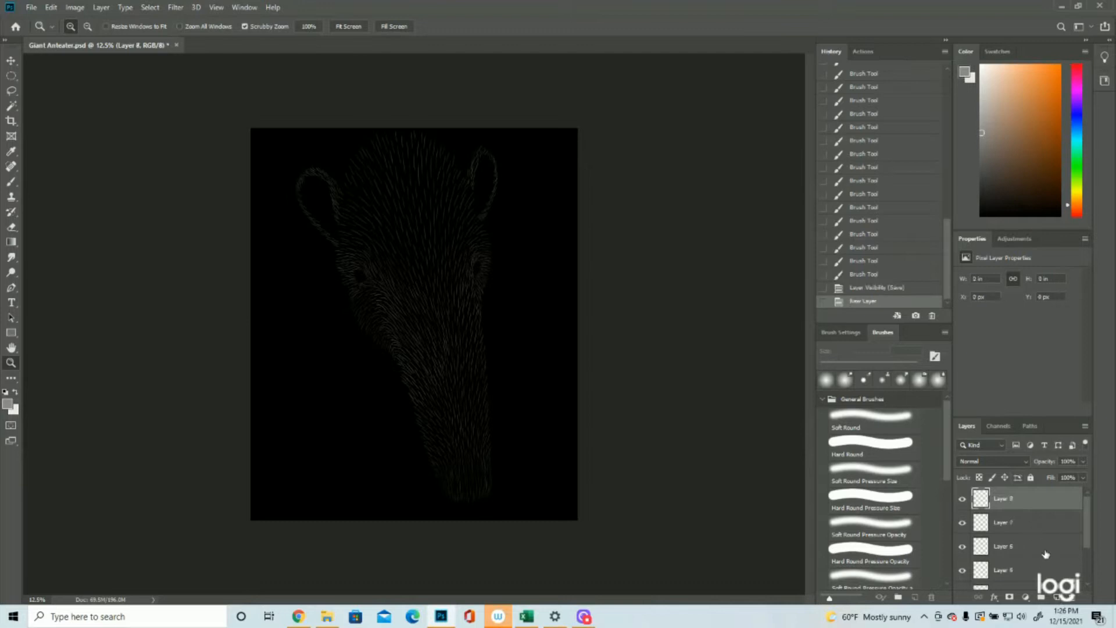
scroll(1046, 554, down, 3)
click(963, 530)
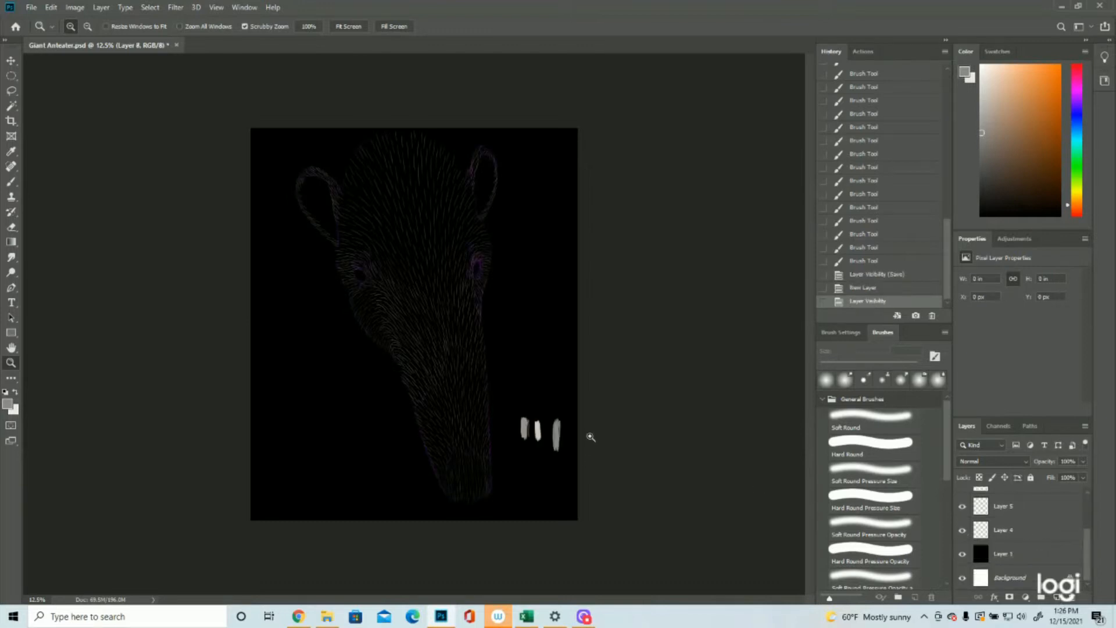
Step: Set the foreground colour to the warm grey-brown of the first swatch
click(504, 434)
click(7, 402)
click(588, 388)
click(1071, 243)
key(z)
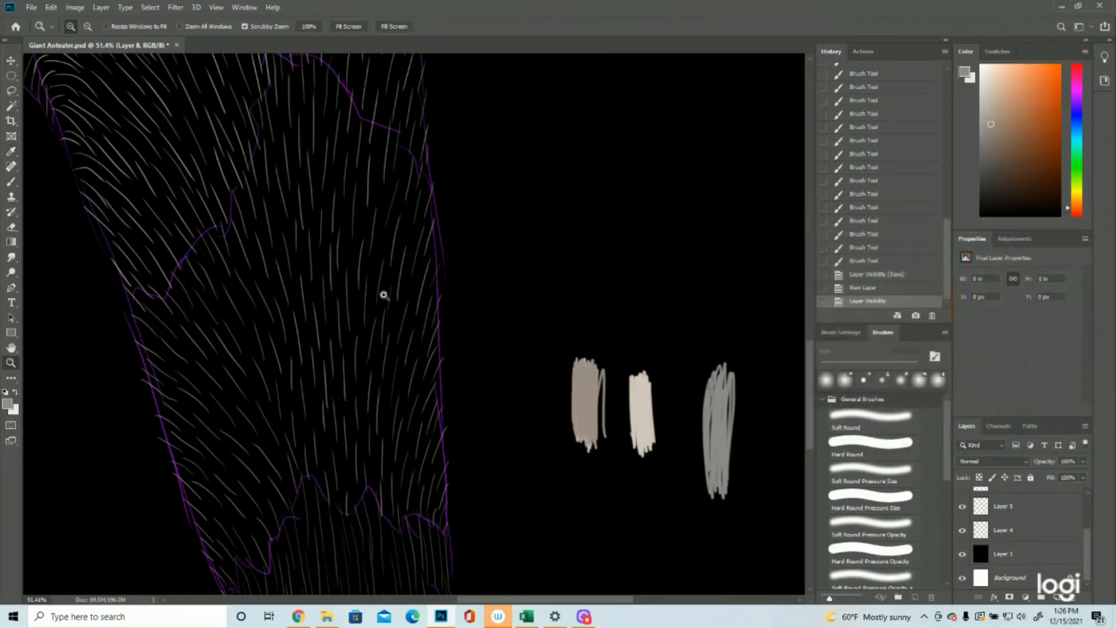
drag(518, 239, 456, 261)
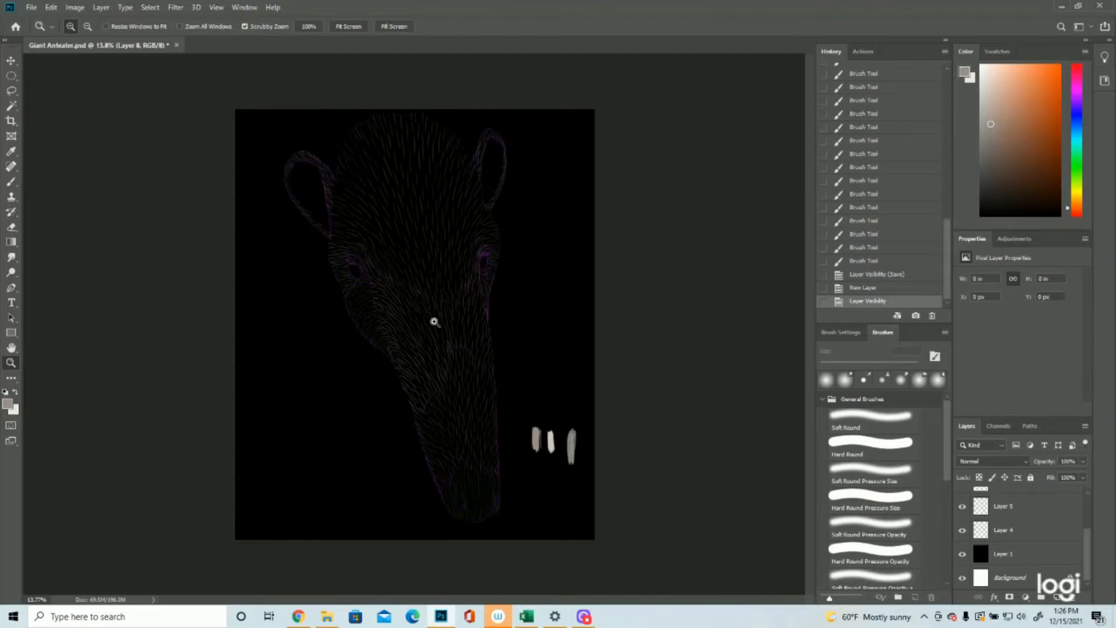
scroll(1019, 514, up, 3)
click(960, 500)
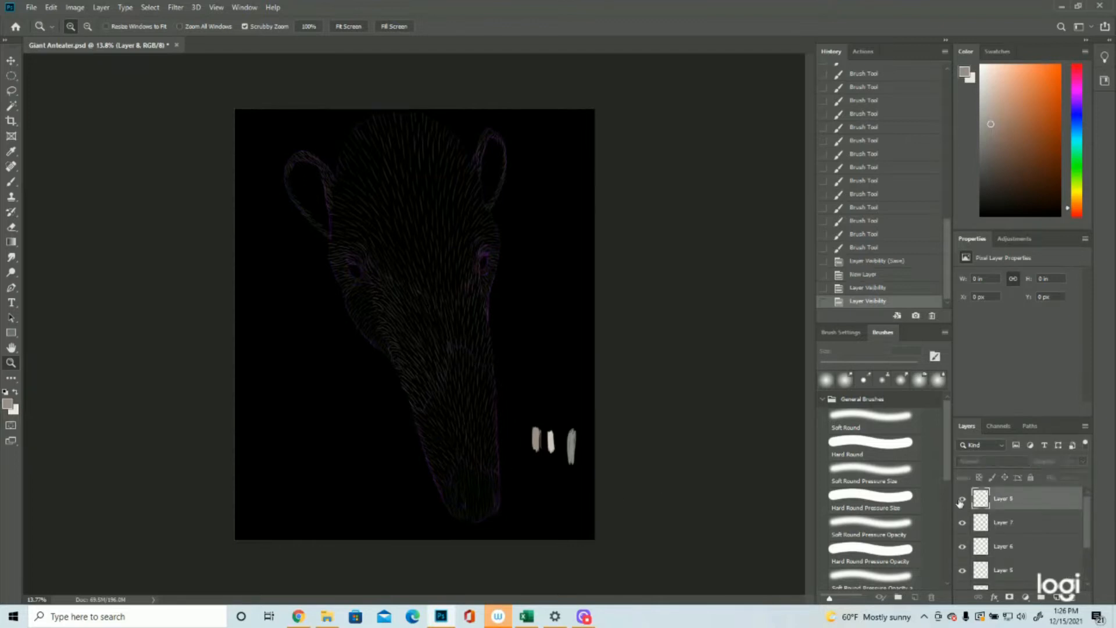
click(11, 182)
mouse_move(345, 197)
mouse_down()
mouse_move(337, 183)
mouse_move(352, 209)
mouse_move(340, 177)
mouse_move(352, 200)
mouse_move(342, 192)
mouse_up()
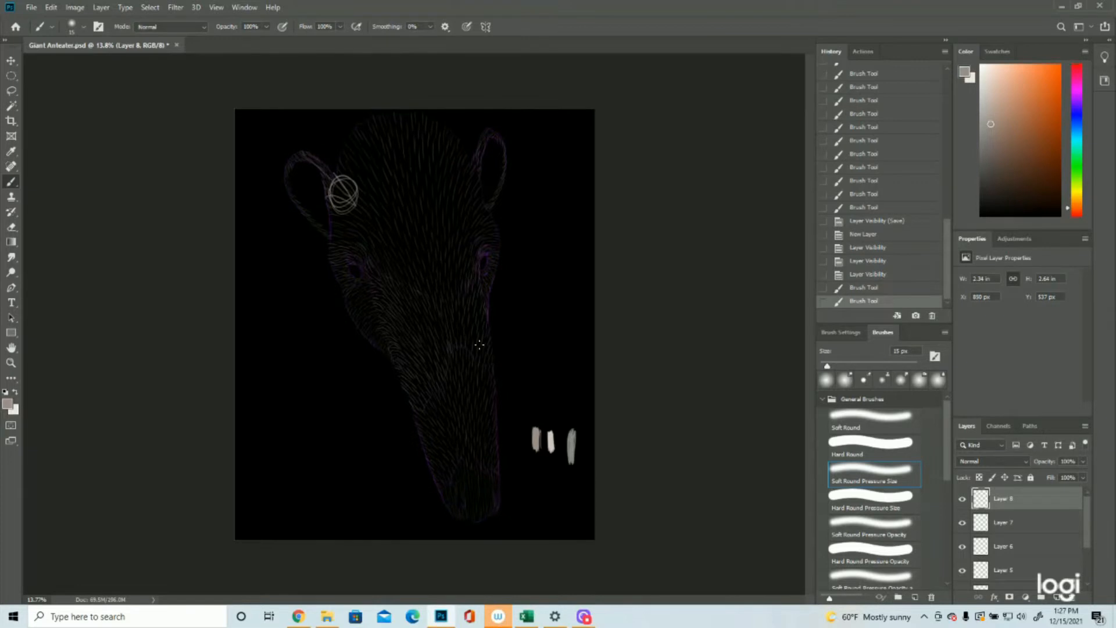
key(ctrl+z)
key(ctrl+z)
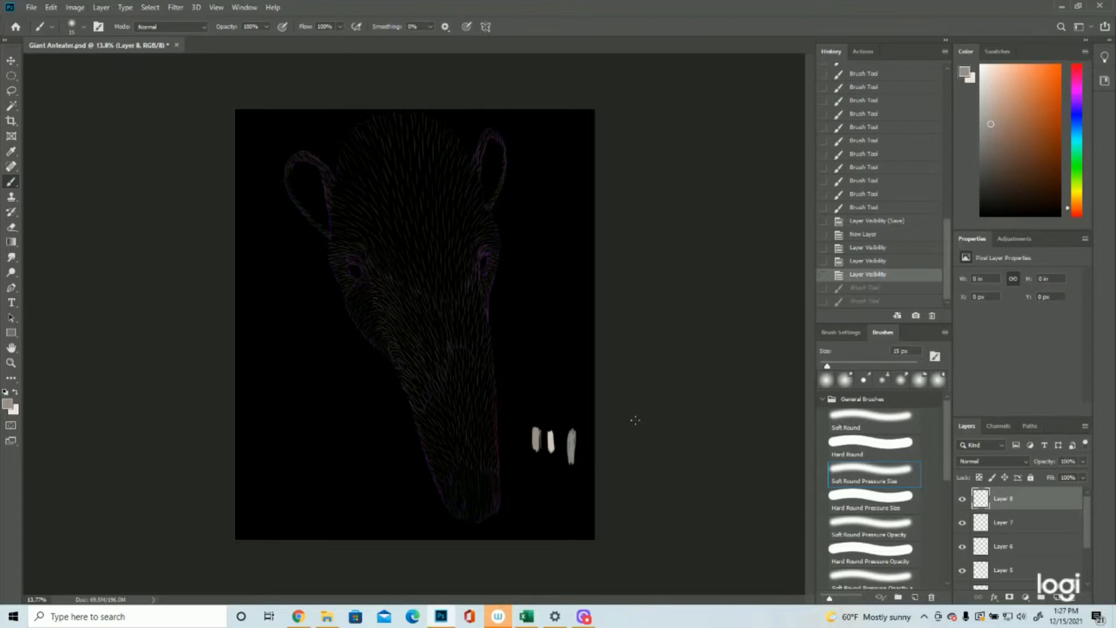
click(963, 499)
click(962, 498)
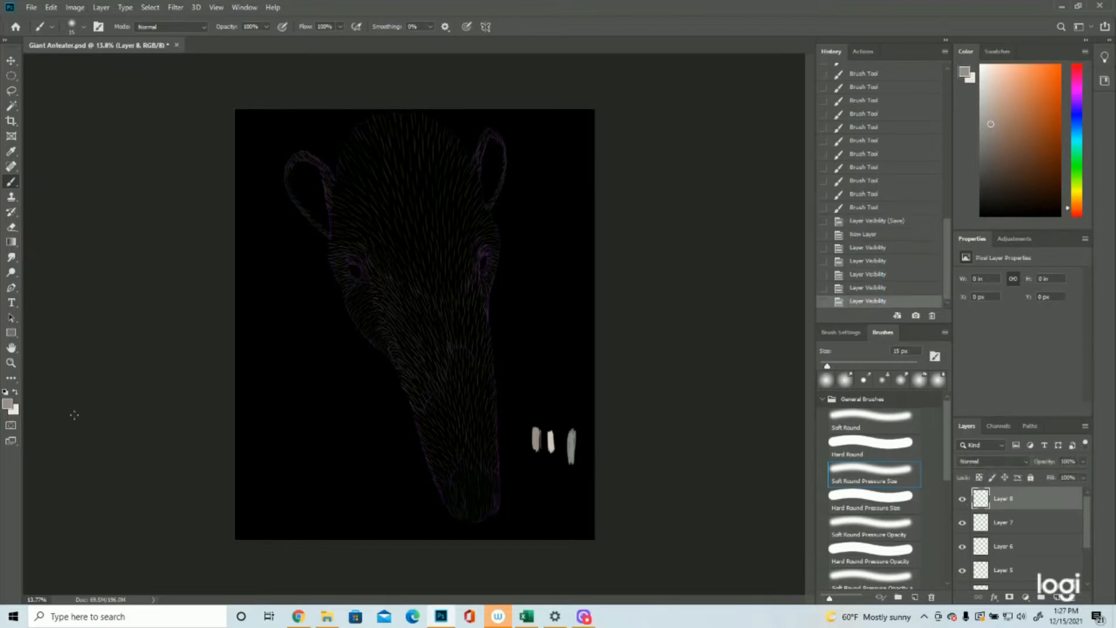
Step: Hide the outline on Layer 4 and the fur on Layer 6, with the Brush tool ready for the snout
click(10, 362)
scroll(978, 562, down, 2)
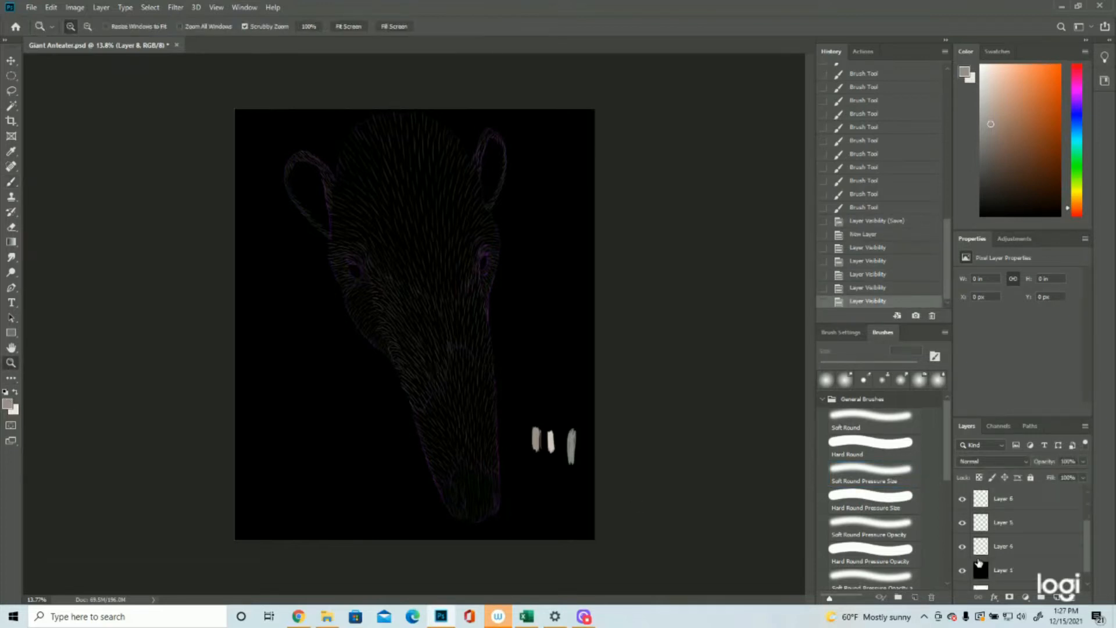
scroll(978, 562, down, 1)
click(962, 535)
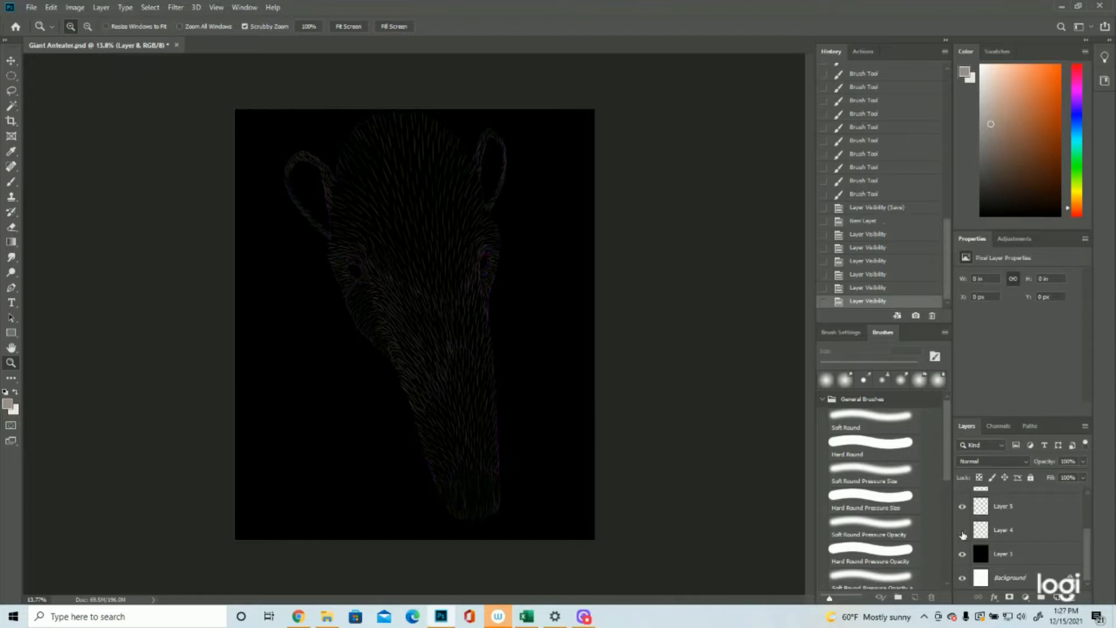
click(963, 533)
drag(482, 468, 516, 473)
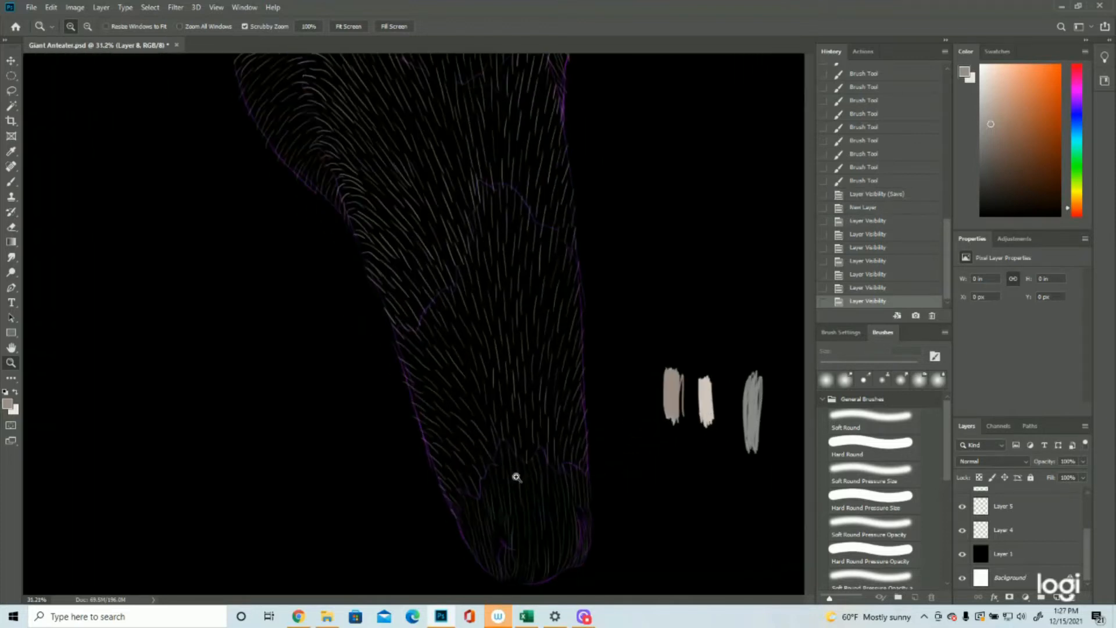
click(11, 181)
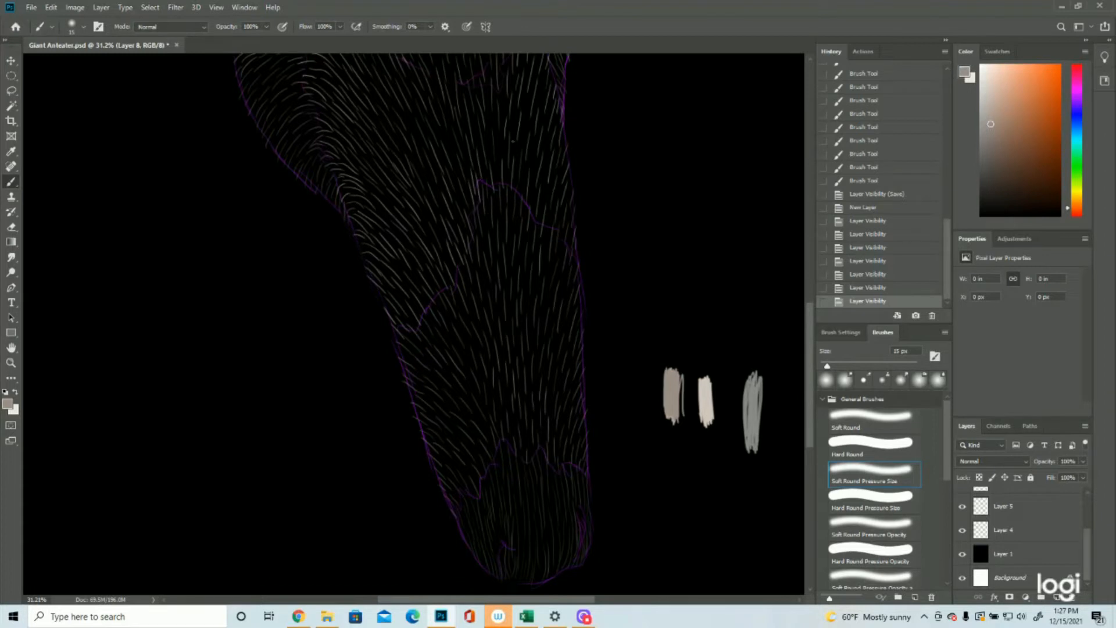
click(963, 530)
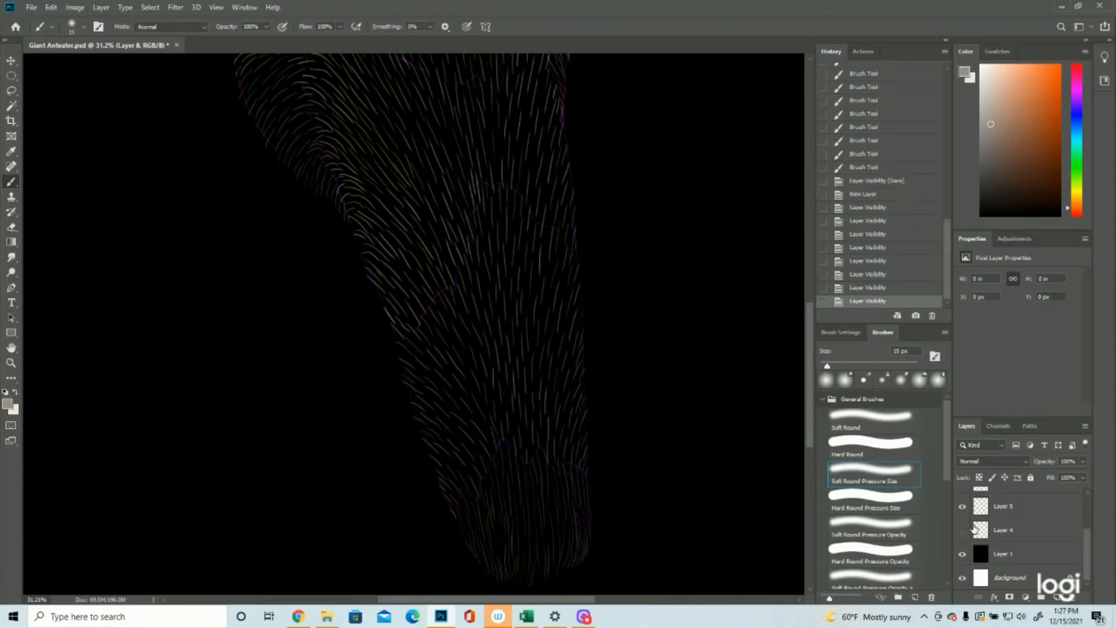
scroll(975, 529, up, 2)
click(962, 530)
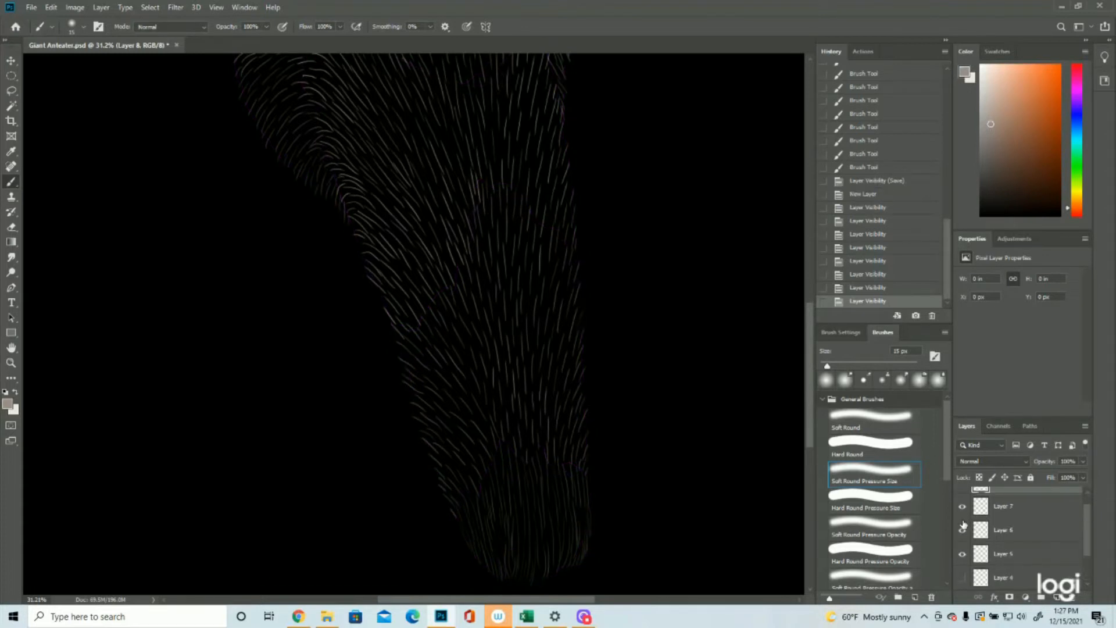
click(963, 531)
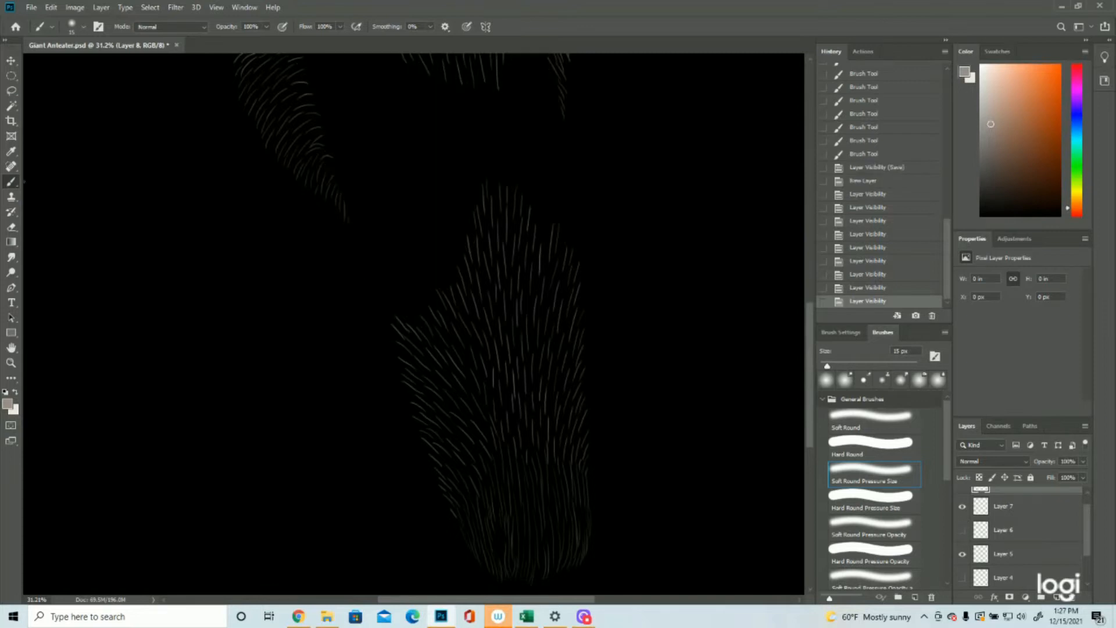
Step: Paint dense warm grey strokes on Layer 8 down the snout's left edge, from the fur patch's upper corner towards the muzzle tip
scroll(347, 354, up, 3)
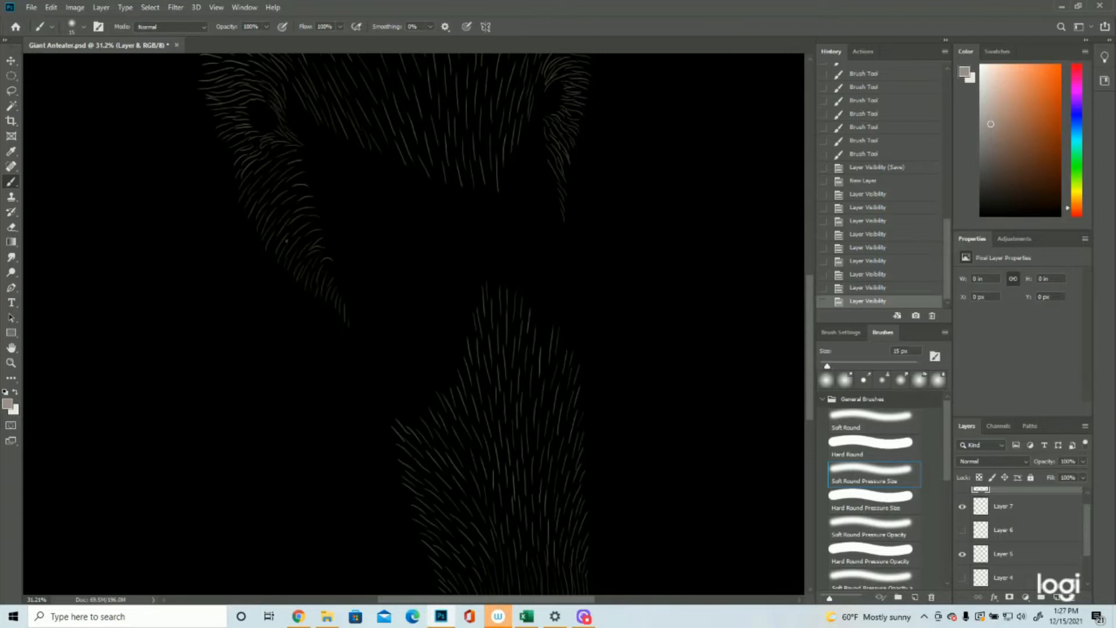
scroll(266, 248, down, 5)
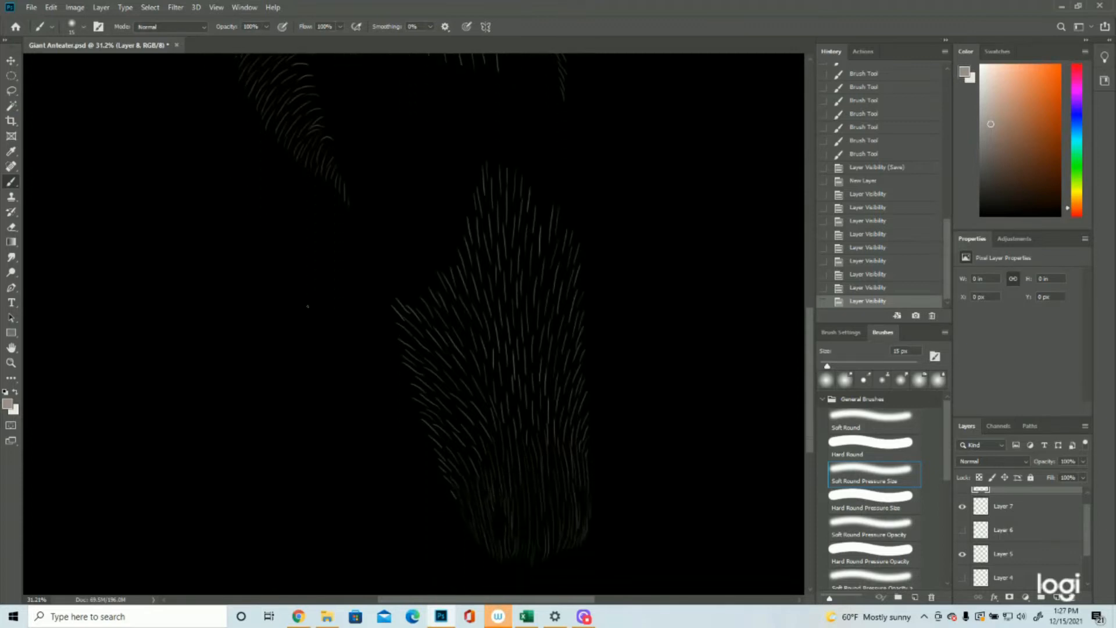
drag(392, 265, 409, 284)
drag(397, 275, 413, 294)
drag(401, 285, 413, 302)
drag(398, 292, 415, 315)
drag(399, 305, 417, 322)
drag(402, 312, 416, 337)
drag(410, 333, 426, 349)
drag(419, 362, 435, 378)
drag(423, 377, 449, 419)
drag(439, 427, 460, 470)
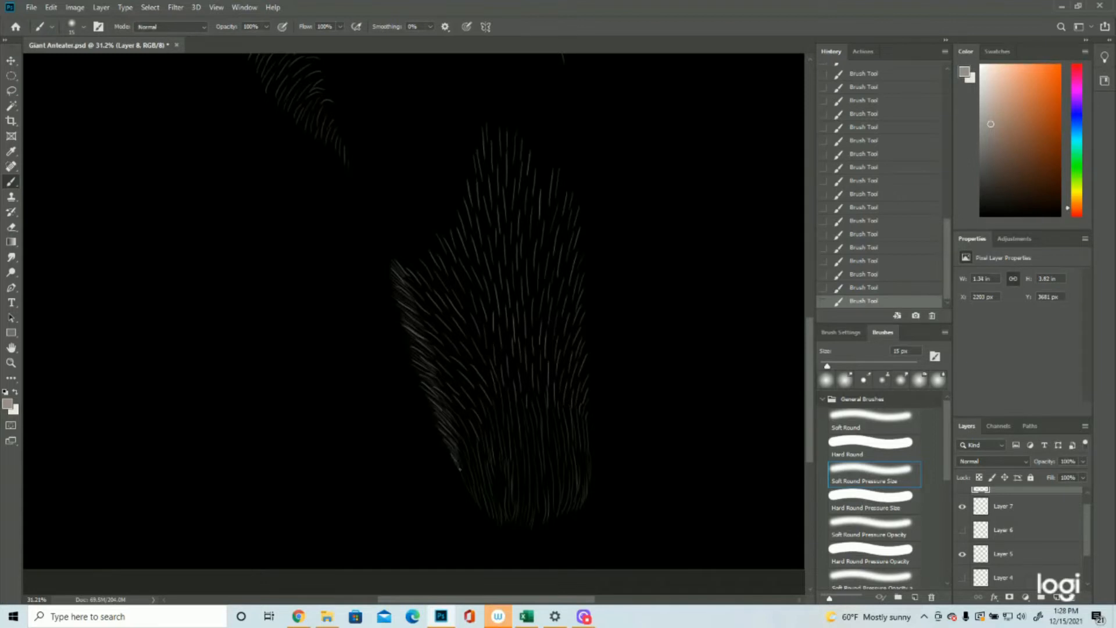
drag(458, 417, 467, 439)
Step: Thicken the fur along the left cheek's outer edge, from its lower tip up to below the eye
scroll(551, 248, up, 5)
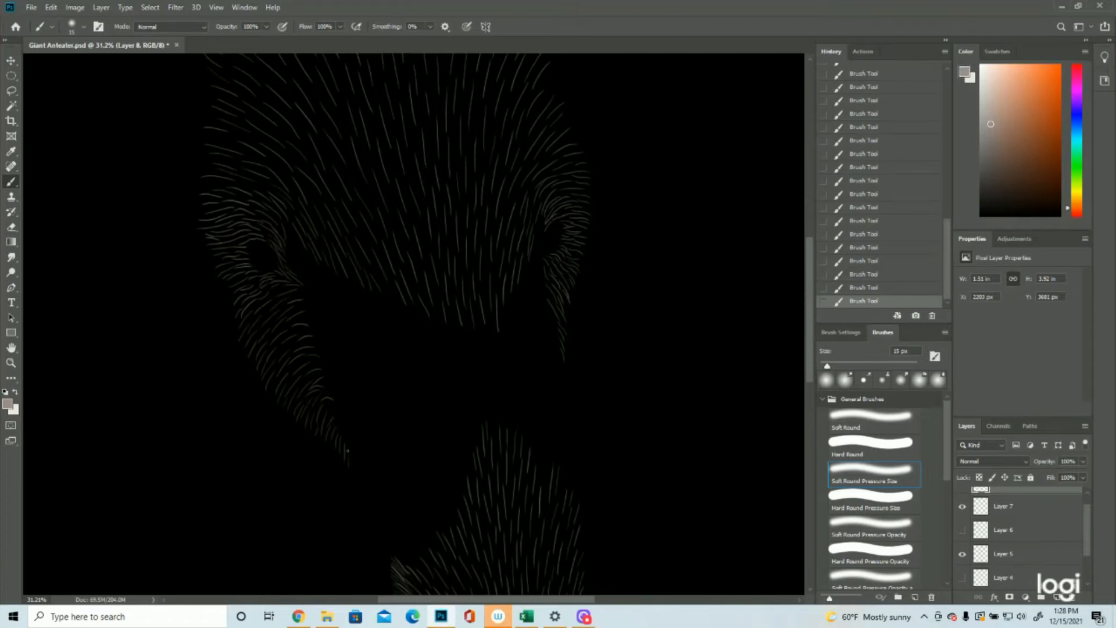
mouse_move(349, 448)
mouse_down()
mouse_move(349, 463)
mouse_move(337, 445)
mouse_up()
mouse_move(308, 413)
mouse_down()
mouse_move(314, 430)
mouse_move(290, 384)
mouse_move(271, 384)
mouse_up()
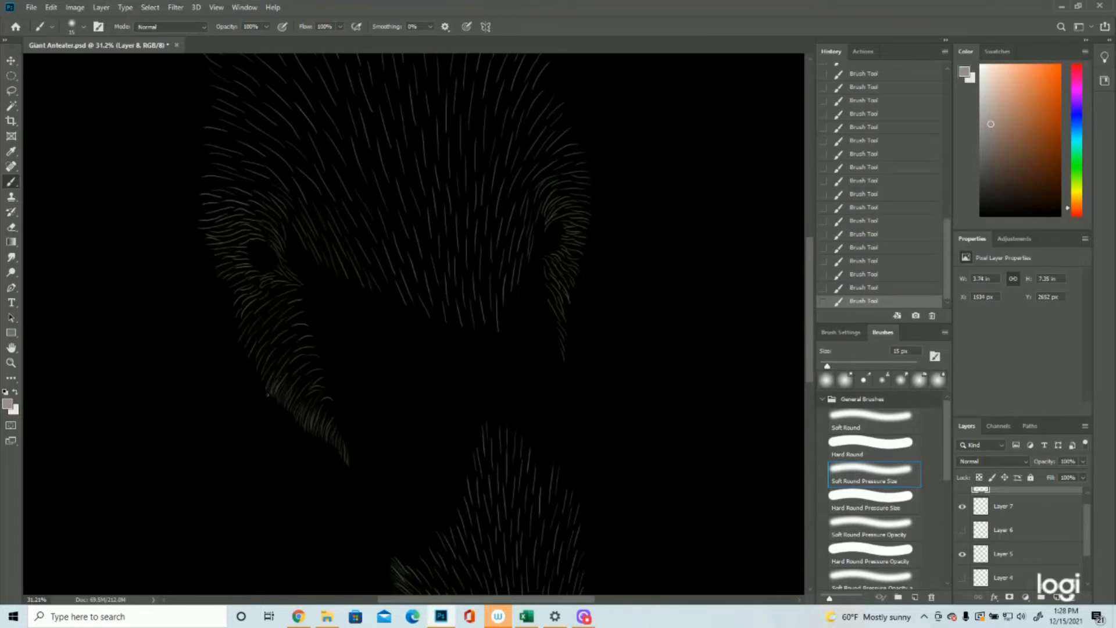
mouse_move(273, 384)
mouse_down()
mouse_move(278, 370)
mouse_move(266, 380)
mouse_move(259, 371)
mouse_up()
drag(252, 355, 260, 323)
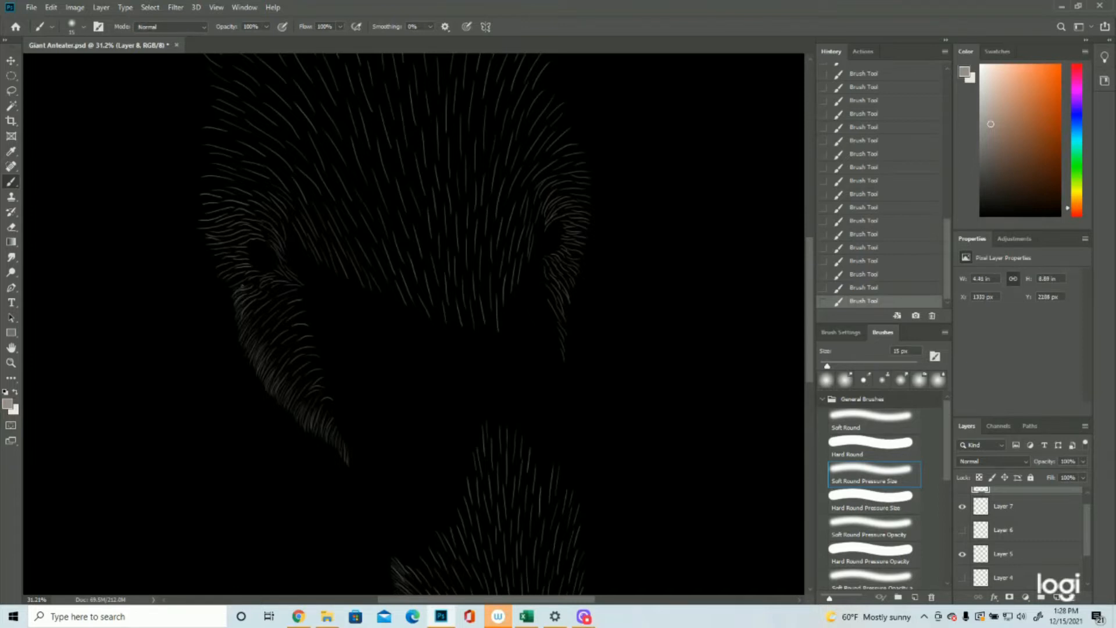
Step: Paint dense warm grey strokes along the head's left edge, beside the eye and up to the ear's lower base
drag(222, 284, 236, 274)
drag(211, 262, 230, 254)
mouse_move(205, 235)
mouse_down()
mouse_move(220, 239)
mouse_move(217, 227)
mouse_up()
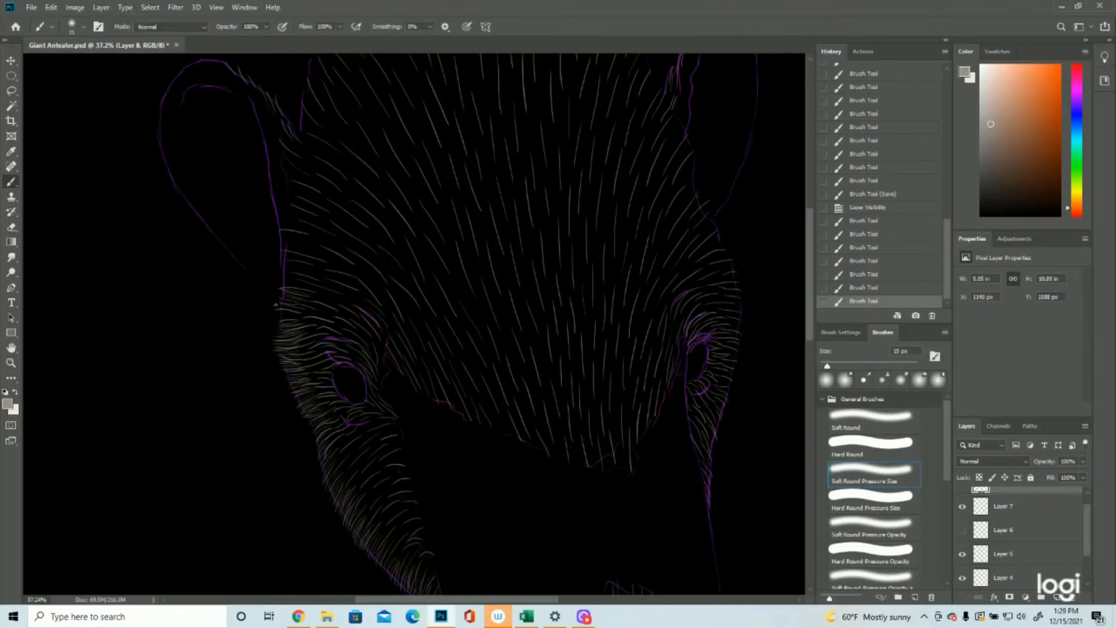
drag(277, 306, 300, 314)
drag(280, 304, 307, 305)
mouse_move(281, 293)
mouse_down()
mouse_move(308, 298)
mouse_move(301, 317)
mouse_up()
drag(277, 311, 300, 315)
drag(277, 310, 301, 312)
drag(286, 283, 304, 269)
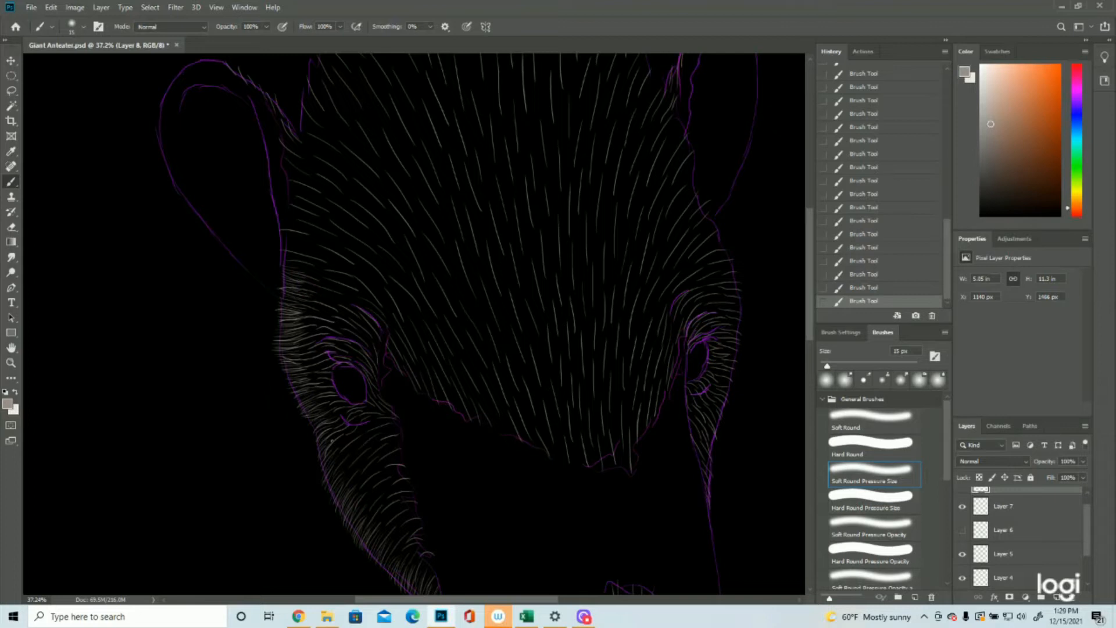
Step: Hide the outline on Layer 4 and paint dense strokes up the forehead's left edge above the ear's inner base
click(11, 363)
drag(398, 333, 367, 336)
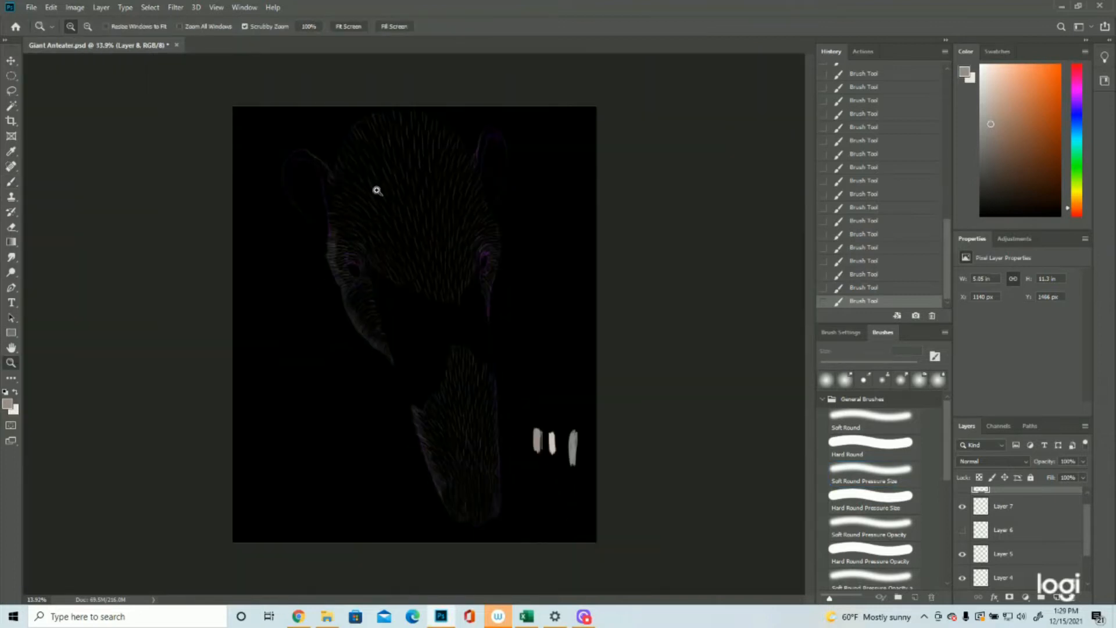
click(962, 578)
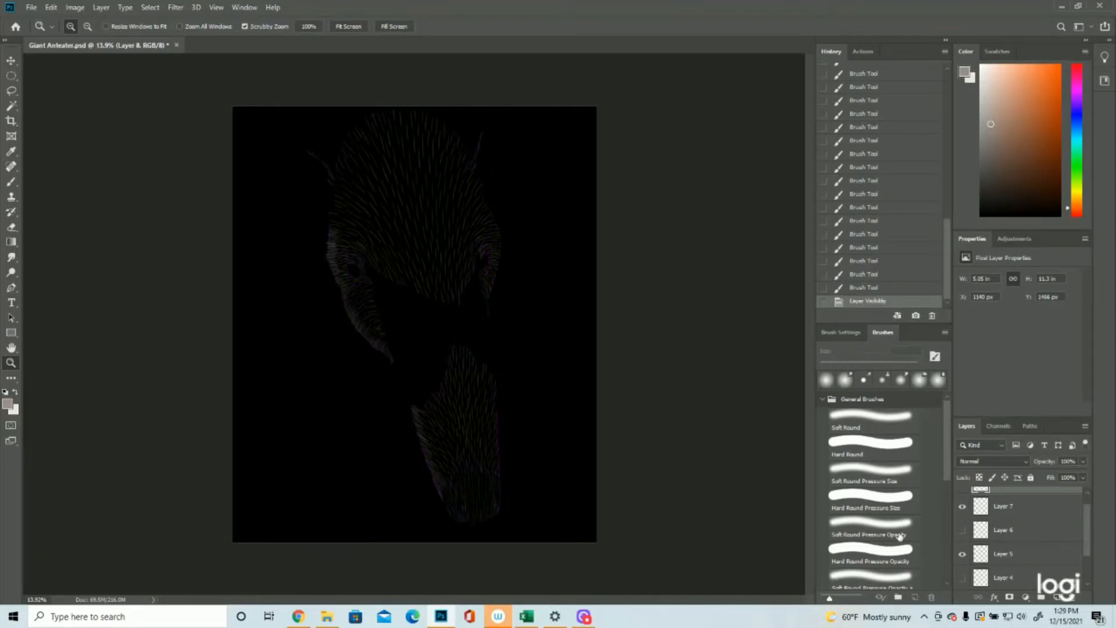
drag(343, 139, 383, 236)
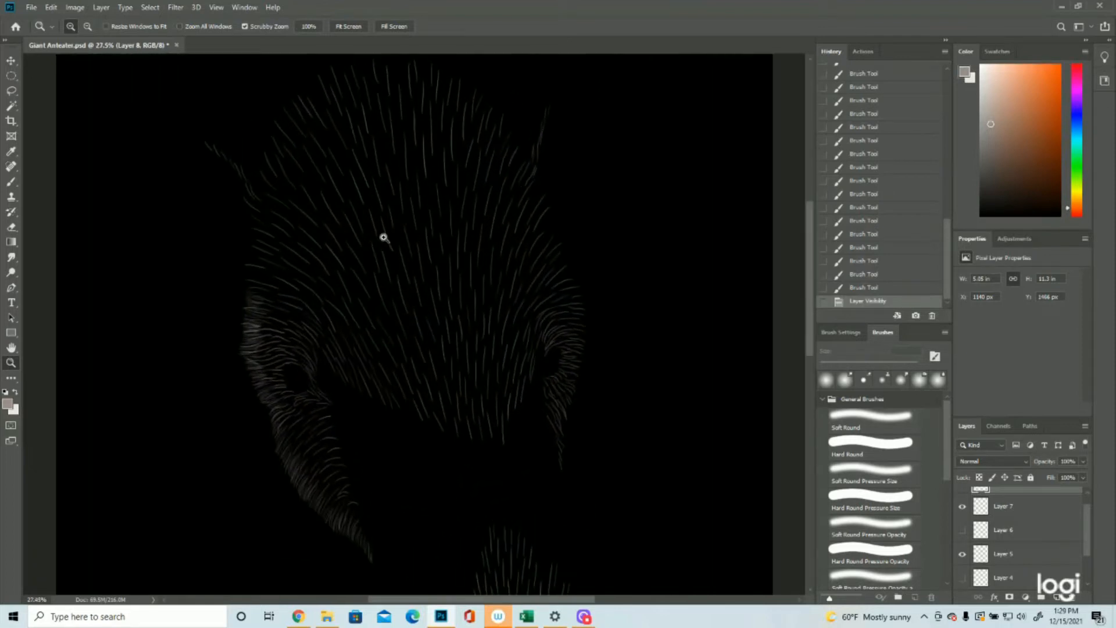
scroll(364, 319, up, 3)
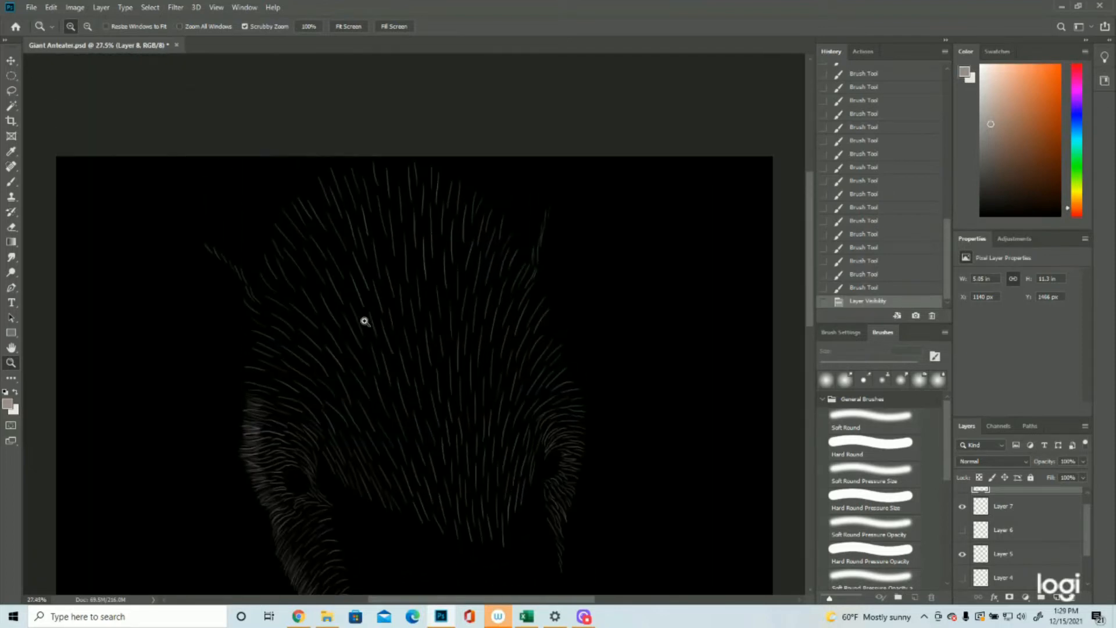
click(11, 183)
mouse_move(262, 311)
mouse_down()
mouse_move(246, 304)
mouse_move(252, 316)
mouse_up()
drag(265, 326, 260, 306)
drag(273, 320, 262, 299)
drag(274, 317, 265, 286)
drag(275, 304, 269, 278)
drag(277, 295, 272, 272)
drag(280, 288, 272, 265)
drag(282, 282, 274, 255)
drag(284, 269, 282, 240)
Step: Show Layer 6 and paint dense warm grey strokes on the narrow strip of cheek fur below the right eye
key(z)
mouse_move(465, 290)
mouse_down()
mouse_move(418, 288)
mouse_move(502, 311)
mouse_up()
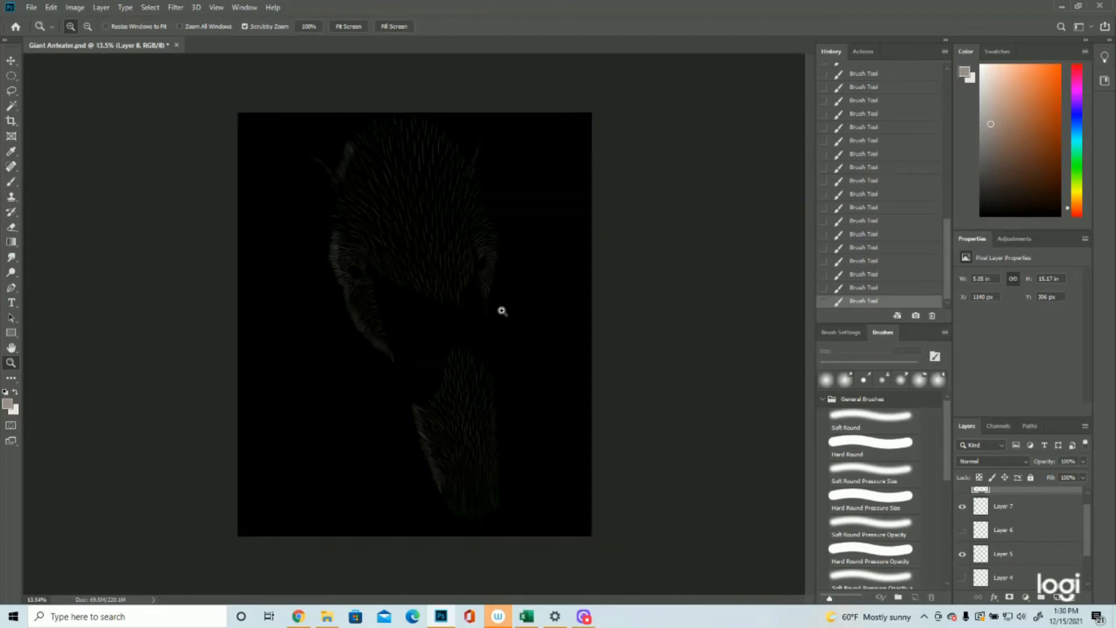
drag(515, 252, 599, 259)
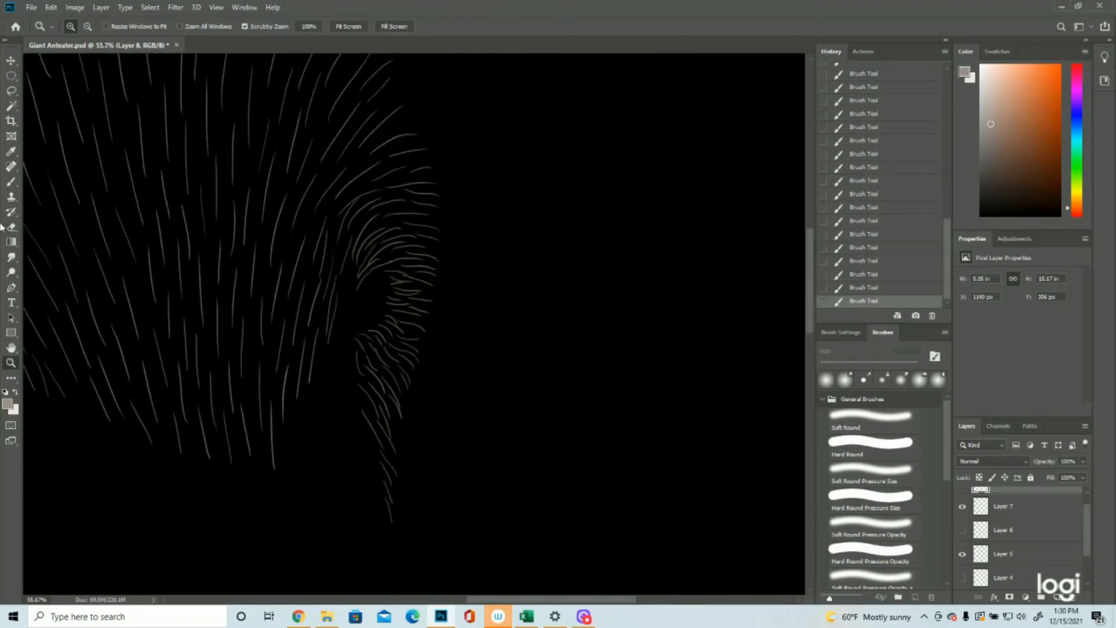
click(11, 182)
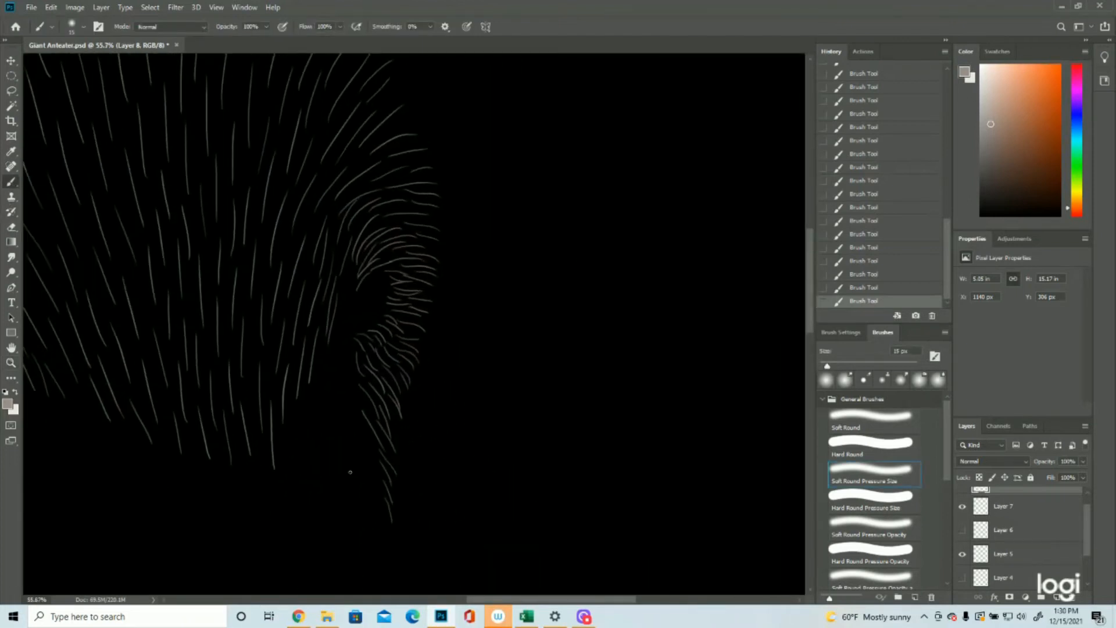
click(962, 529)
mouse_move(382, 475)
mouse_down()
mouse_move(372, 448)
mouse_move(392, 486)
mouse_up()
mouse_move(378, 453)
mouse_down()
mouse_move(391, 471)
mouse_move(371, 438)
mouse_move(396, 473)
mouse_move(376, 424)
mouse_move(394, 450)
mouse_up()
mouse_move(370, 422)
mouse_down()
mouse_move(390, 447)
mouse_move(379, 442)
mouse_up()
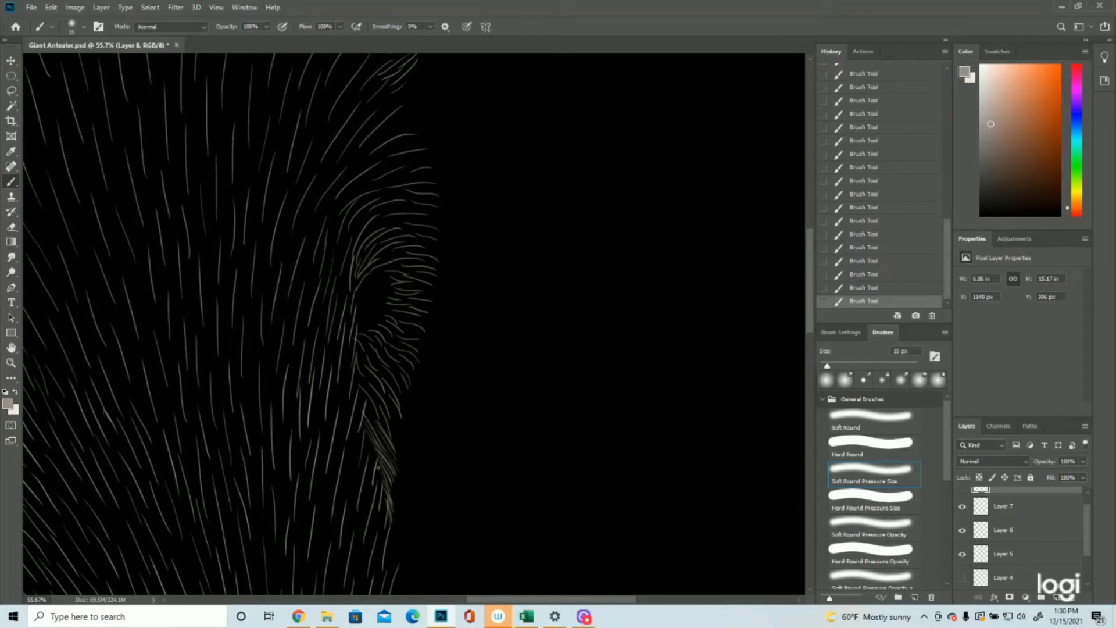
drag(363, 391, 380, 416)
mouse_move(360, 378)
mouse_down()
mouse_move(384, 412)
mouse_move(387, 448)
mouse_up()
mouse_move(368, 407)
mouse_down()
mouse_move(379, 427)
mouse_move(400, 428)
mouse_move(408, 393)
mouse_move(393, 382)
mouse_move(393, 415)
mouse_up()
drag(355, 336, 374, 350)
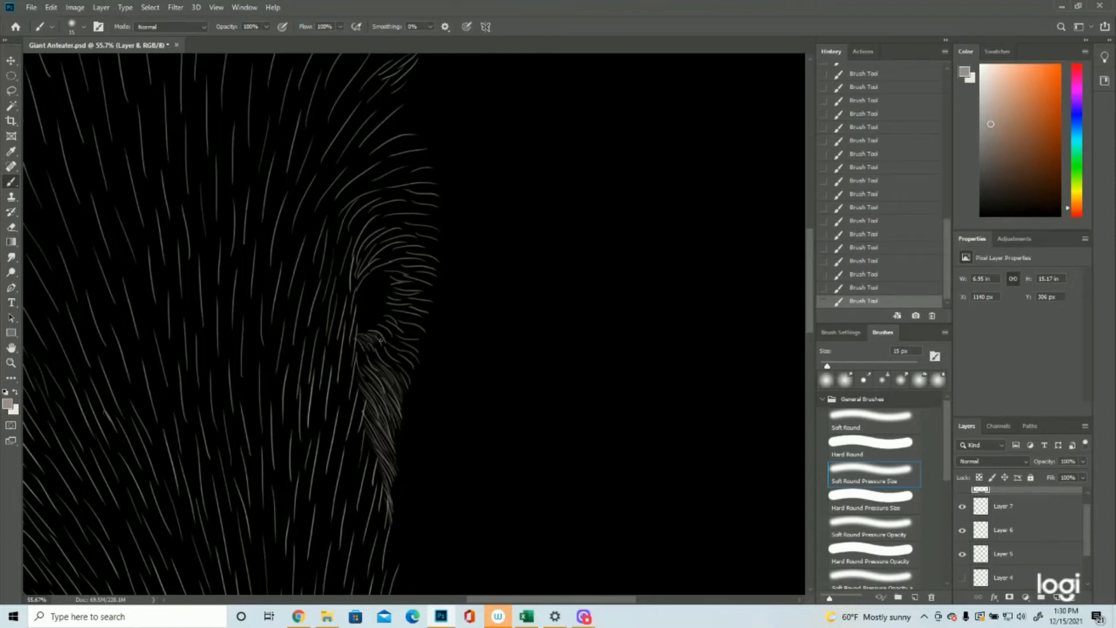
Step: Thicken the fur around the right eye's lower rim, out to the head's right edge
mouse_move(375, 330)
mouse_down()
mouse_move(398, 330)
mouse_move(412, 283)
mouse_move(419, 289)
mouse_up()
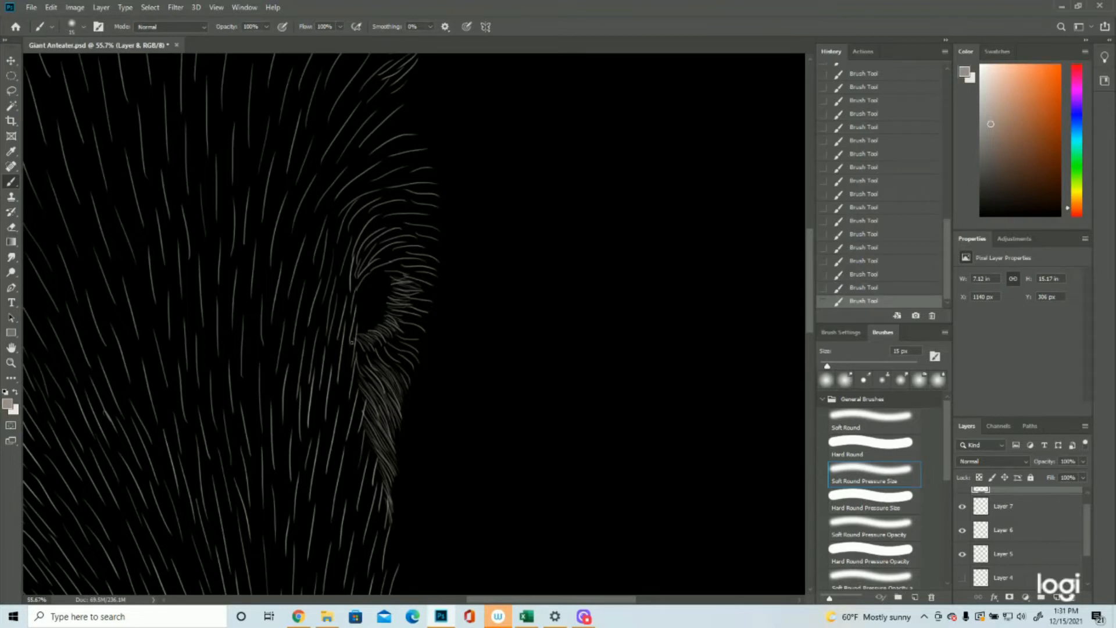
drag(356, 341, 366, 363)
mouse_move(363, 344)
mouse_down()
mouse_move(407, 377)
mouse_move(423, 342)
mouse_up()
mouse_move(410, 332)
mouse_down()
mouse_move(386, 331)
mouse_move(411, 348)
mouse_move(386, 332)
mouse_move(409, 346)
mouse_move(384, 336)
mouse_move(397, 358)
mouse_up()
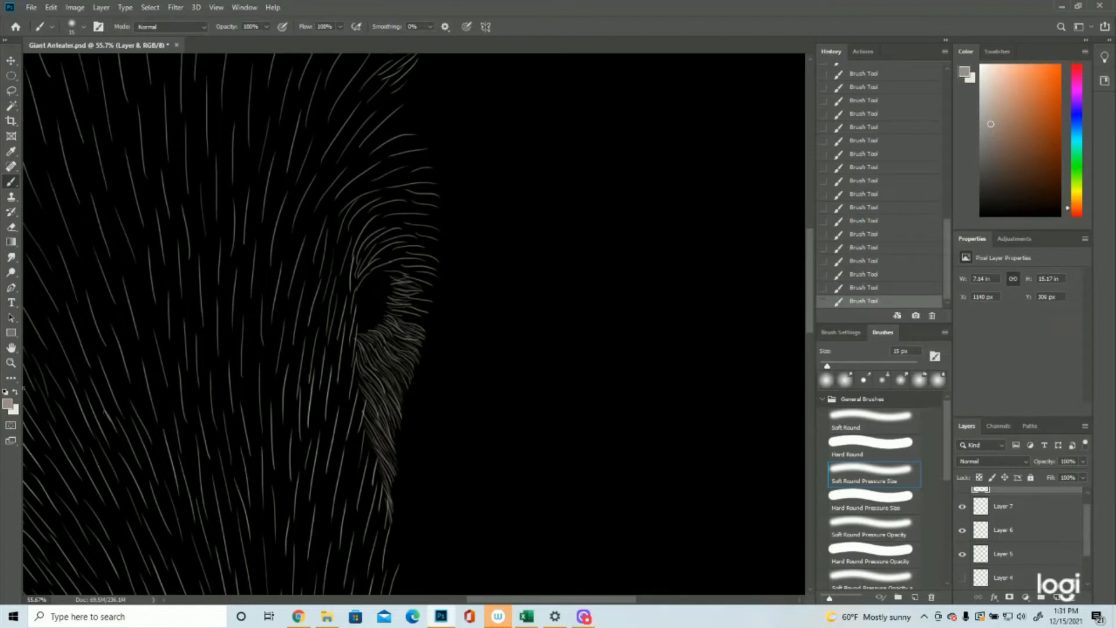
Step: Paint dense strokes along the head's edge beside the right eye and over the upper eye rim
click(11, 363)
alt+click(552, 365)
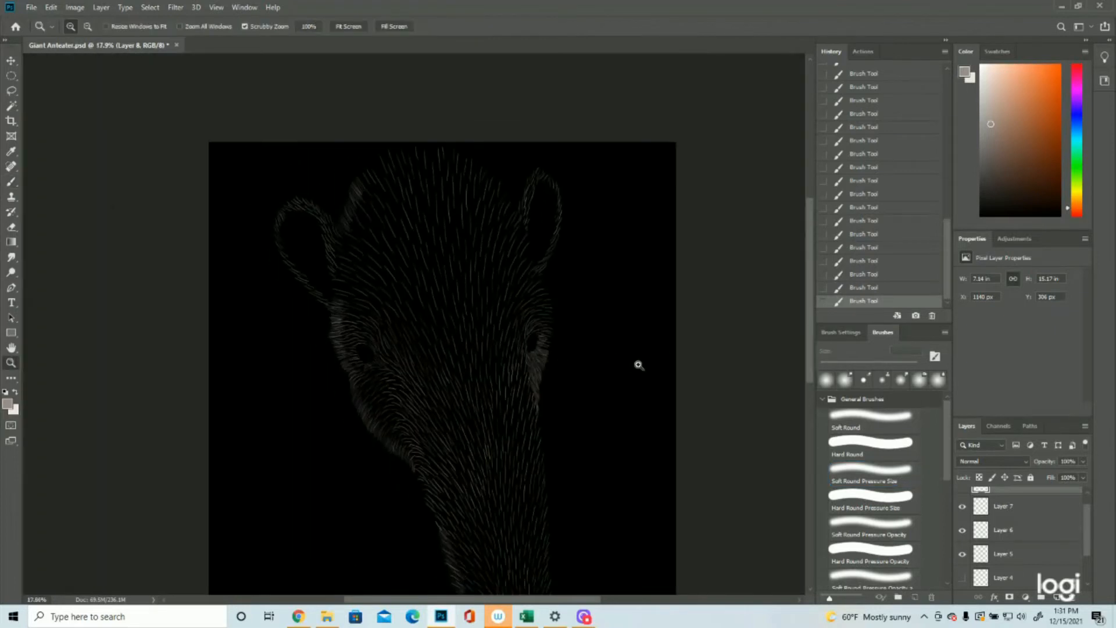
drag(593, 321, 630, 326)
click(11, 181)
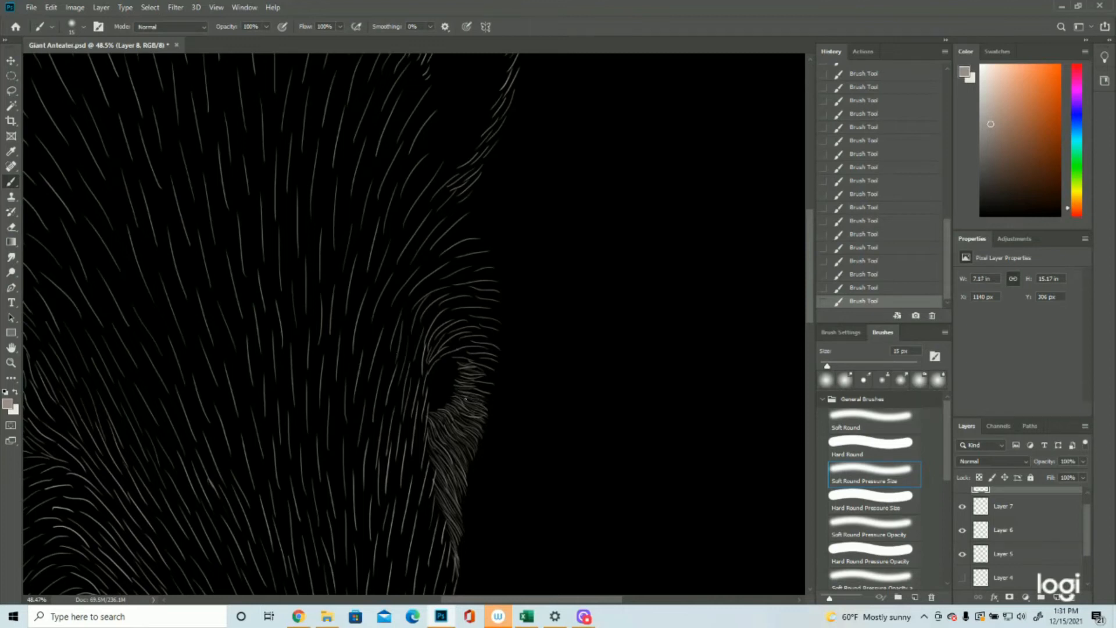
mouse_move(480, 395)
mouse_down()
mouse_move(494, 391)
mouse_move(493, 366)
mouse_up()
drag(457, 355, 466, 356)
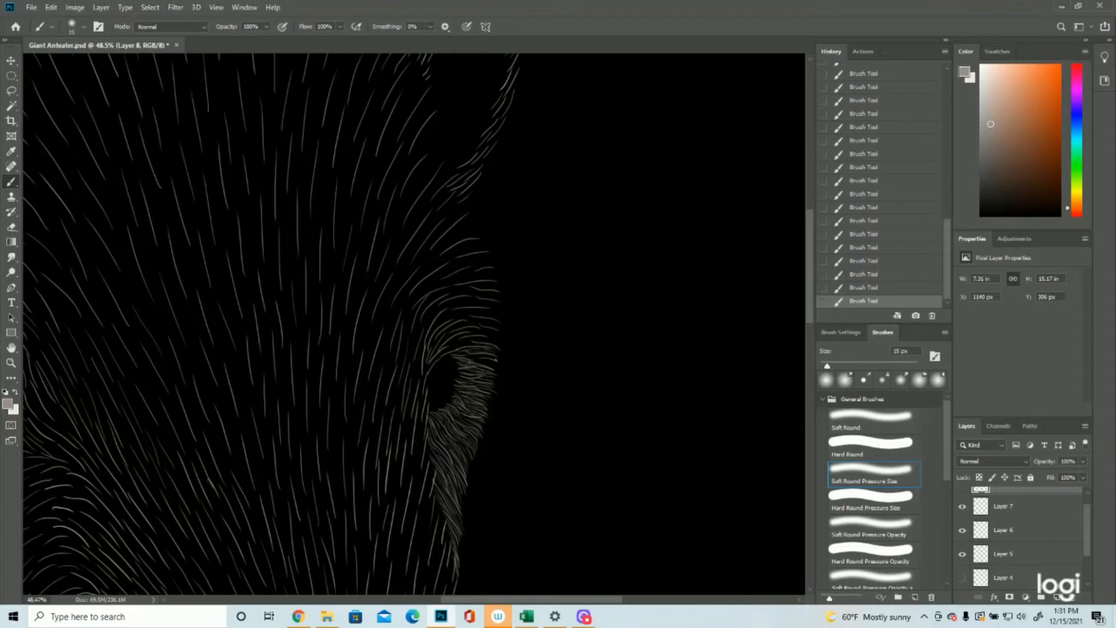
drag(466, 355, 489, 357)
mouse_move(467, 358)
mouse_down()
mouse_move(495, 366)
mouse_move(458, 351)
mouse_move(479, 359)
mouse_move(495, 335)
mouse_move(472, 338)
mouse_move(500, 332)
mouse_up()
drag(471, 346, 481, 344)
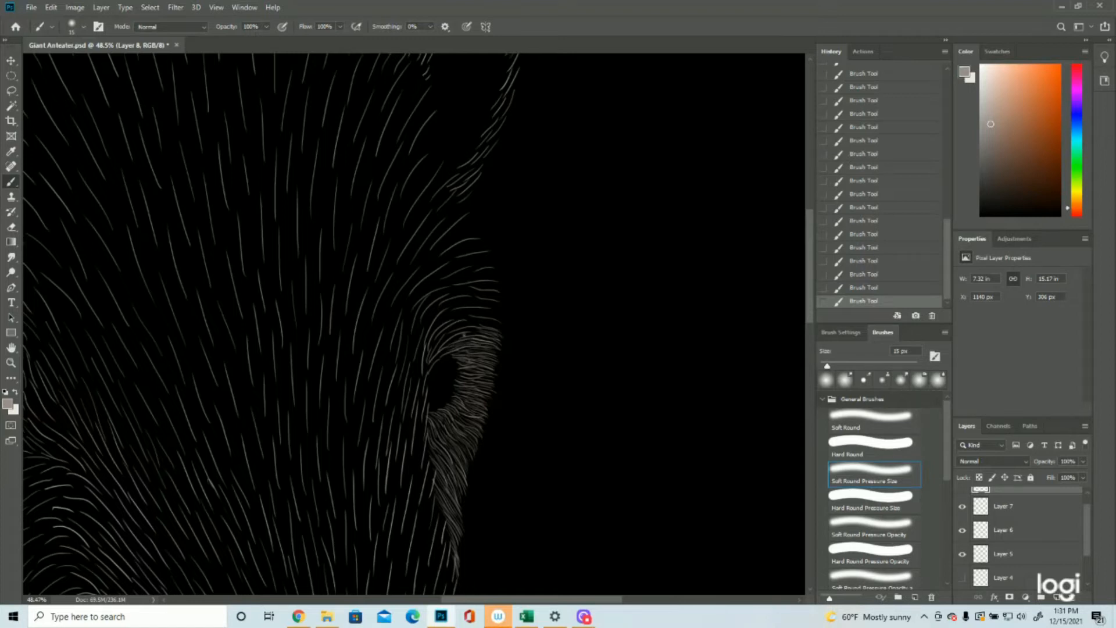
mouse_move(458, 332)
mouse_down()
mouse_move(482, 324)
mouse_move(441, 336)
mouse_move(468, 318)
mouse_move(501, 324)
mouse_move(441, 323)
mouse_move(467, 311)
mouse_move(438, 325)
mouse_up()
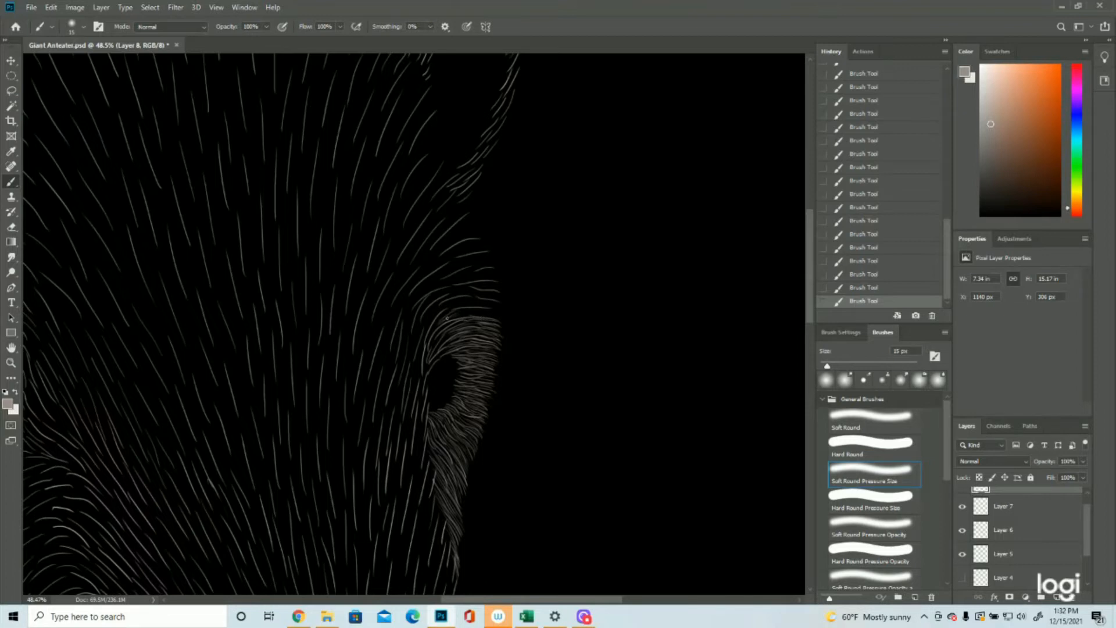
drag(496, 312, 465, 316)
Step: Continue the dense fur up the head's right edge, from above the eye to the right ear's inner base
click(11, 363)
mouse_move(452, 362)
mouse_down()
mouse_move(384, 368)
mouse_move(443, 371)
mouse_move(541, 323)
mouse_up()
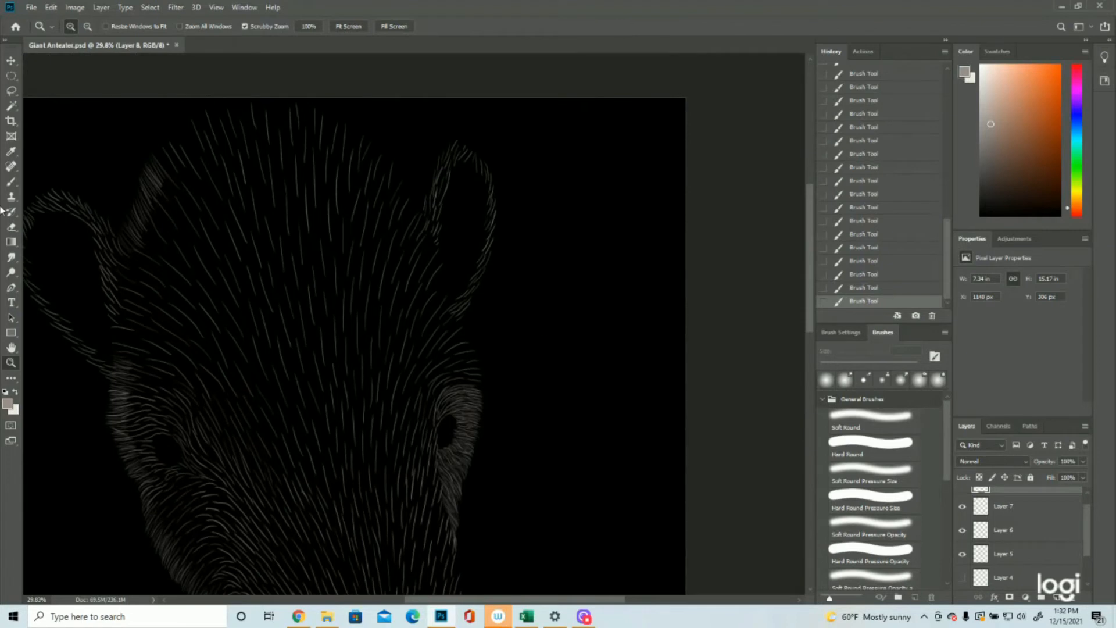
click(12, 182)
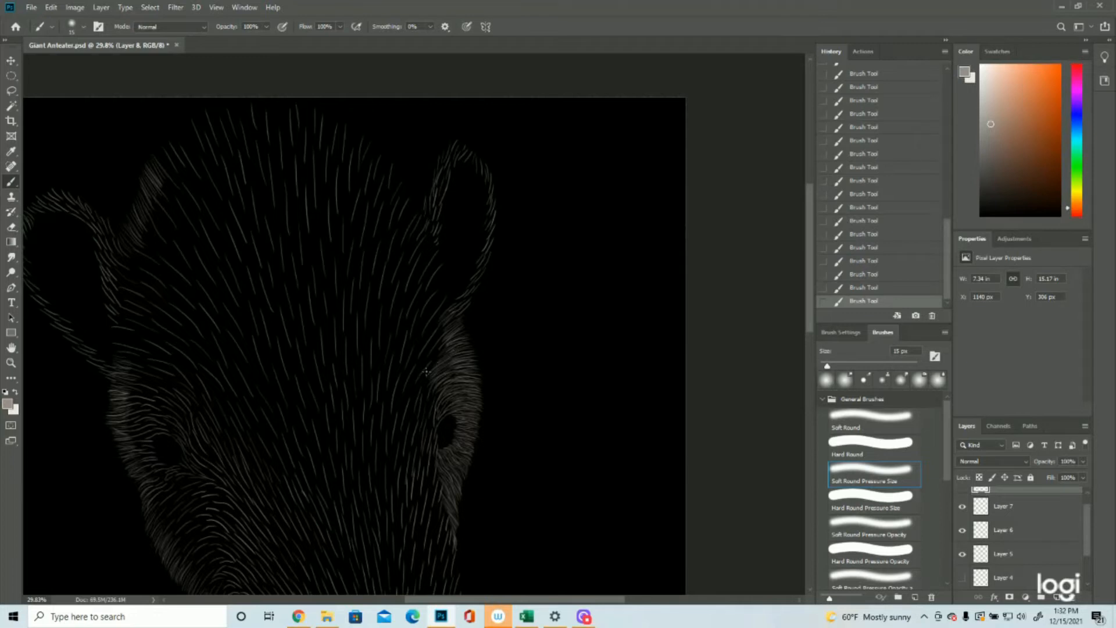
drag(434, 358, 445, 328)
drag(427, 322, 447, 298)
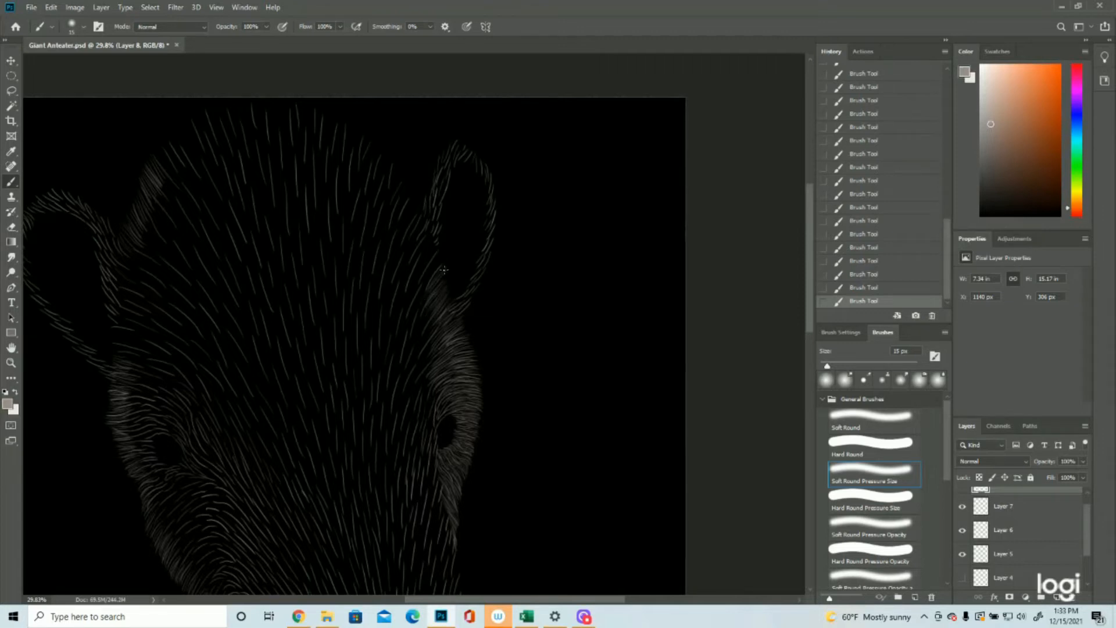
mouse_move(442, 255)
mouse_down()
mouse_move(425, 279)
mouse_move(420, 258)
mouse_up()
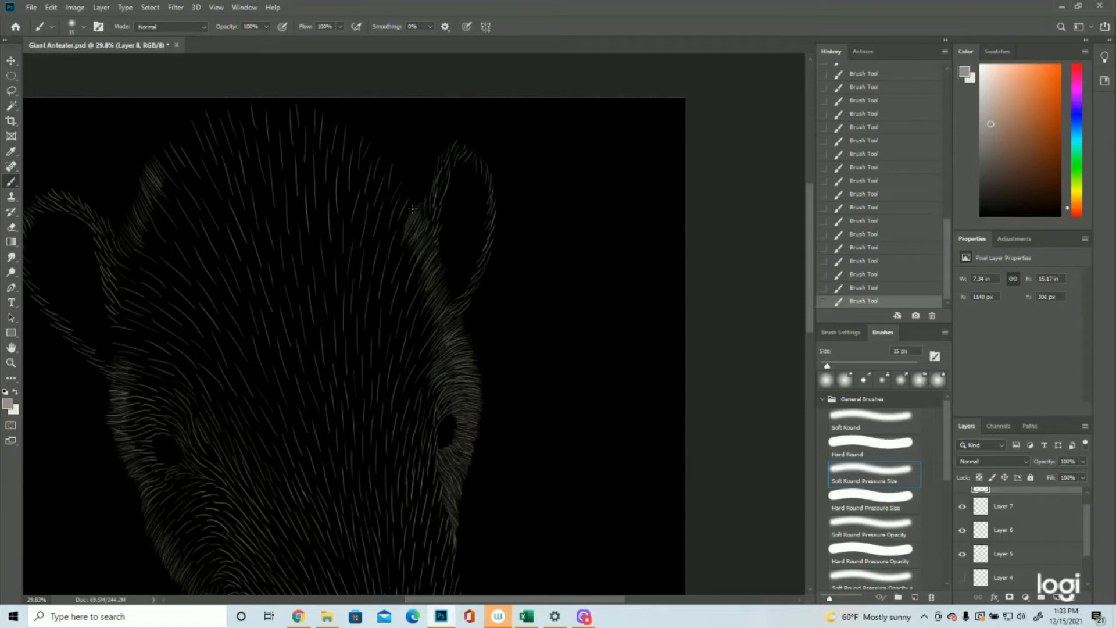
drag(410, 210, 401, 222)
Step: Hide the fur on Layer 6 and paint dense strokes down the upper part of the snout's right edge
click(11, 364)
drag(298, 308, 260, 315)
drag(548, 404, 599, 420)
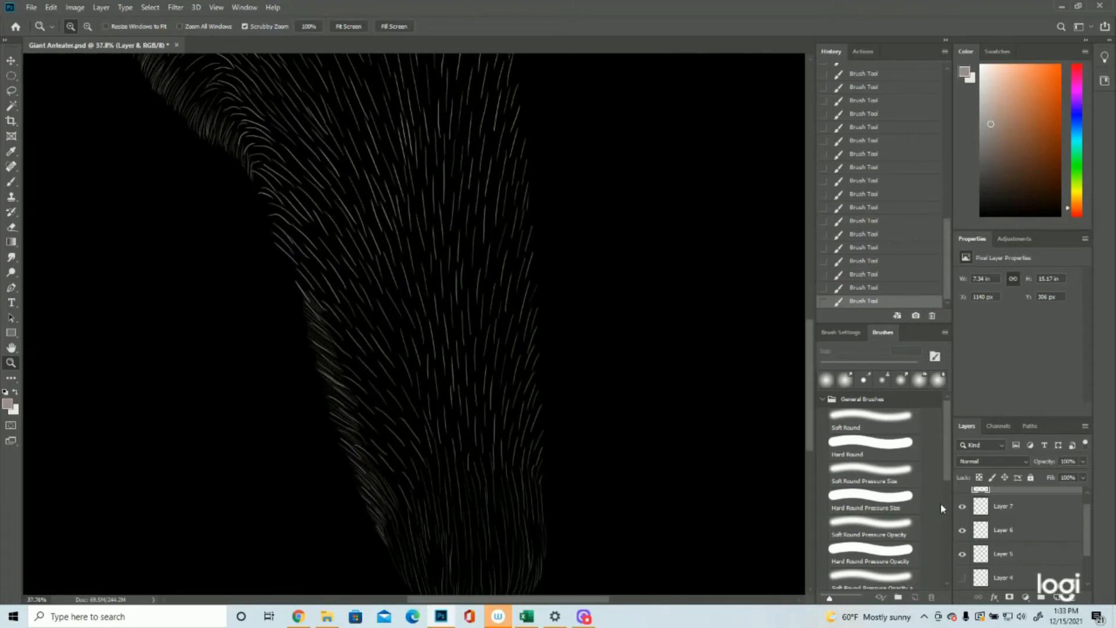
click(962, 529)
click(9, 183)
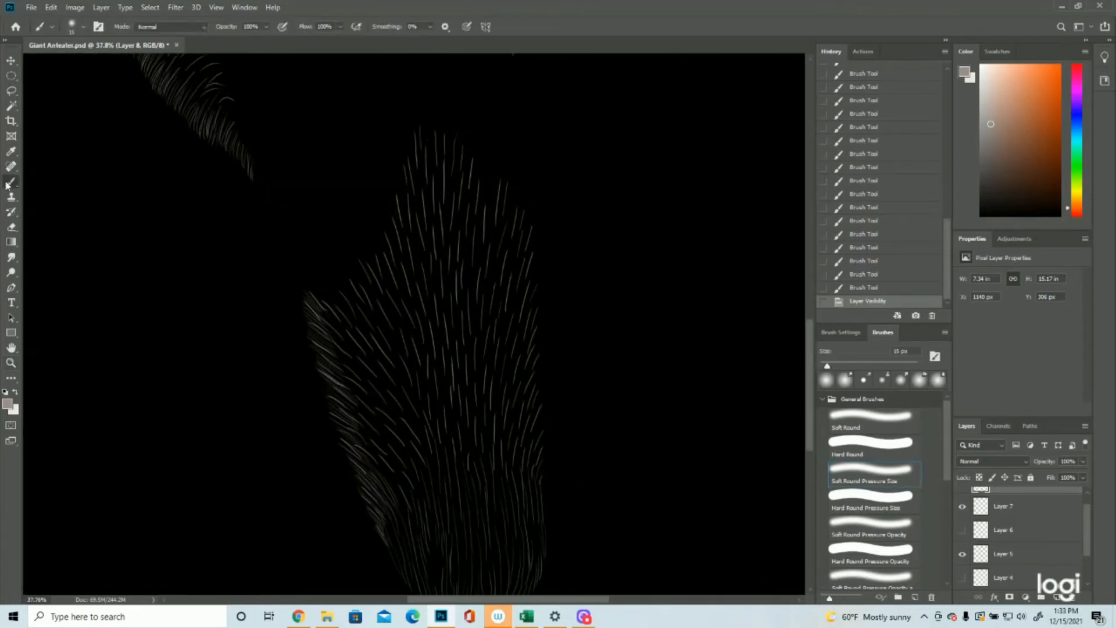
drag(516, 232, 514, 240)
drag(521, 213, 521, 244)
drag(525, 228, 527, 264)
mouse_move(531, 250)
mouse_down()
mouse_move(524, 325)
mouse_move(539, 286)
mouse_move(526, 338)
mouse_up()
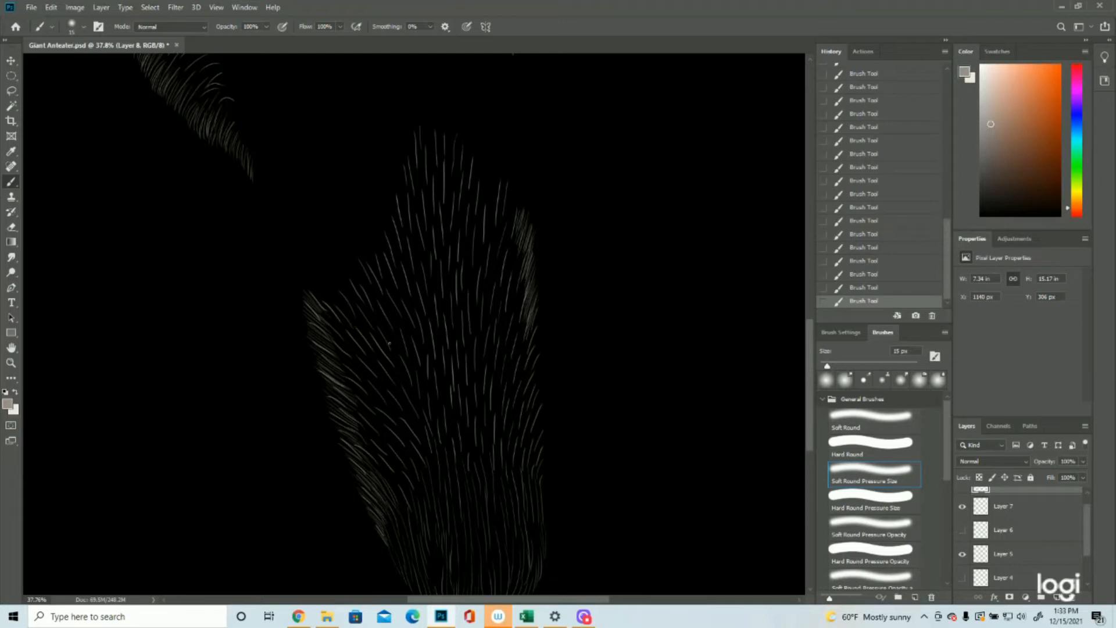
mouse_move(514, 229)
mouse_down()
mouse_move(505, 250)
mouse_move(520, 219)
mouse_move(513, 283)
mouse_move(526, 241)
mouse_up()
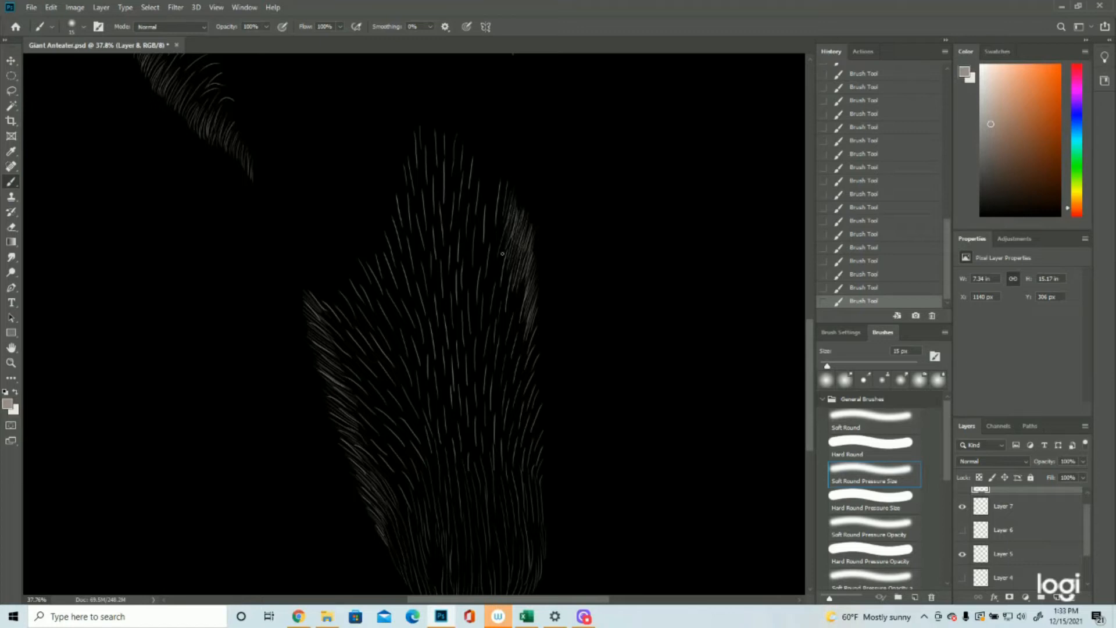
drag(529, 267, 511, 323)
mouse_move(516, 282)
mouse_down()
mouse_move(514, 353)
mouse_move(532, 298)
mouse_move(518, 361)
mouse_move(521, 290)
mouse_move(510, 333)
mouse_move(521, 286)
mouse_move(535, 342)
mouse_move(539, 323)
mouse_move(527, 350)
mouse_move(540, 311)
mouse_move(525, 360)
mouse_up()
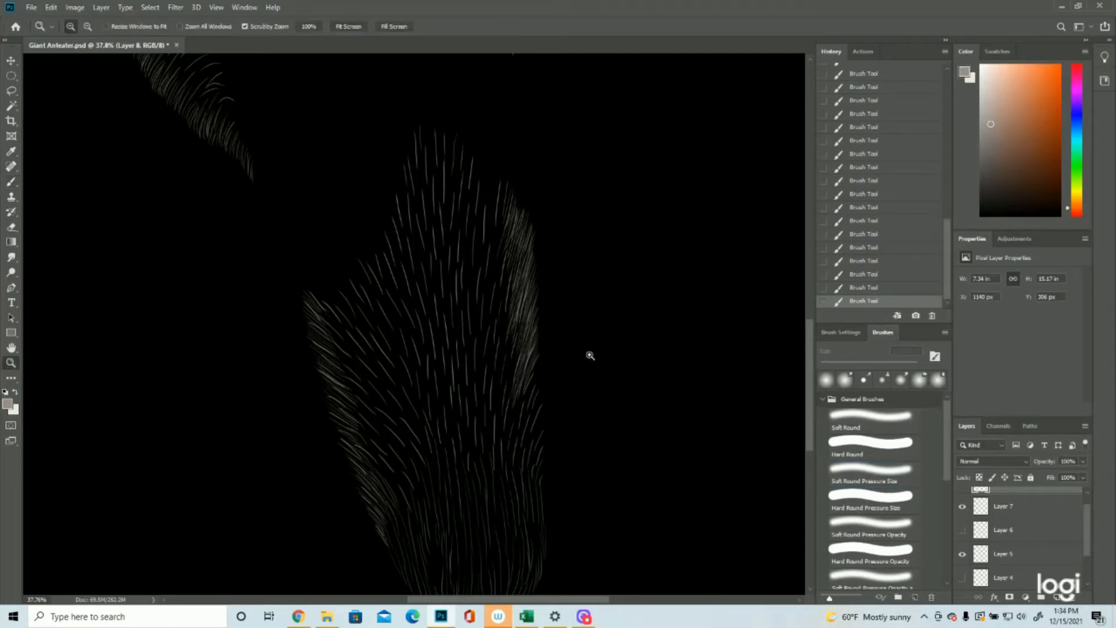
Step: Extend the dense fur along the snout's right edge down to the muzzle and fill its sparse gaps
drag(590, 354, 599, 354)
mouse_move(534, 486)
mouse_down()
mouse_move(523, 390)
mouse_move(495, 383)
mouse_up()
drag(492, 344, 487, 374)
drag(495, 321, 489, 336)
mouse_move(504, 291)
mouse_down()
mouse_move(492, 340)
mouse_move(502, 347)
mouse_up()
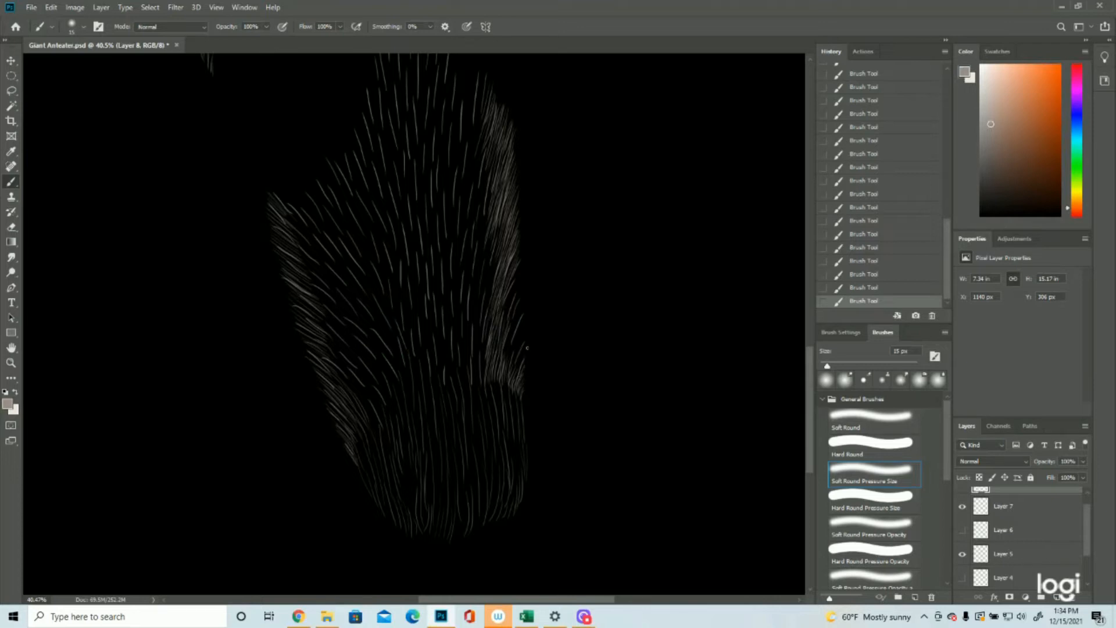
drag(525, 342, 515, 370)
mouse_move(529, 324)
mouse_down()
mouse_move(517, 350)
mouse_move(503, 350)
mouse_move(507, 371)
mouse_up()
drag(523, 267, 502, 325)
drag(497, 238, 485, 280)
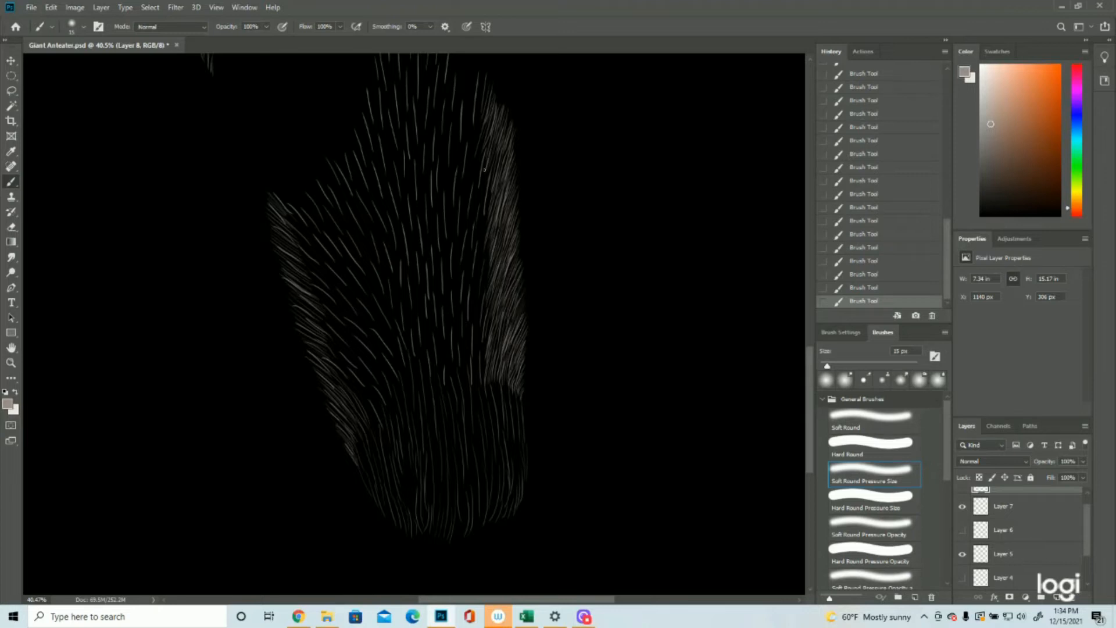
drag(494, 170, 482, 231)
drag(487, 85, 479, 132)
Step: Paint a dense band of short strokes over the crown, joining the forehead's left and right edges
key(ctrl+minus)
key(ctrl+minus)
scroll(610, 323, up, 2)
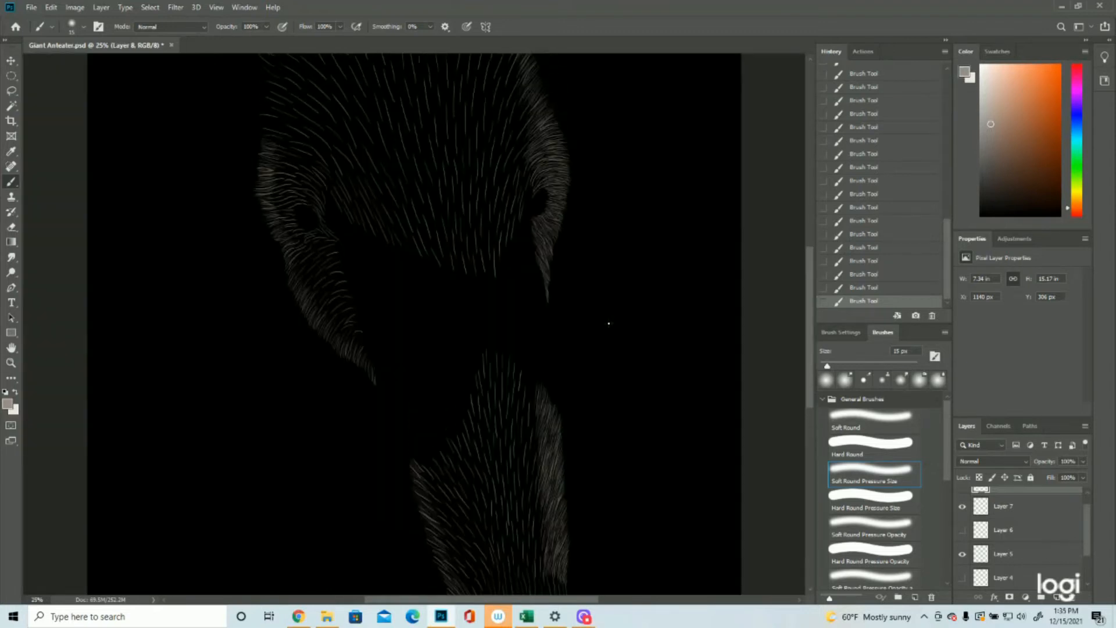
click(17, 363)
drag(551, 339, 506, 341)
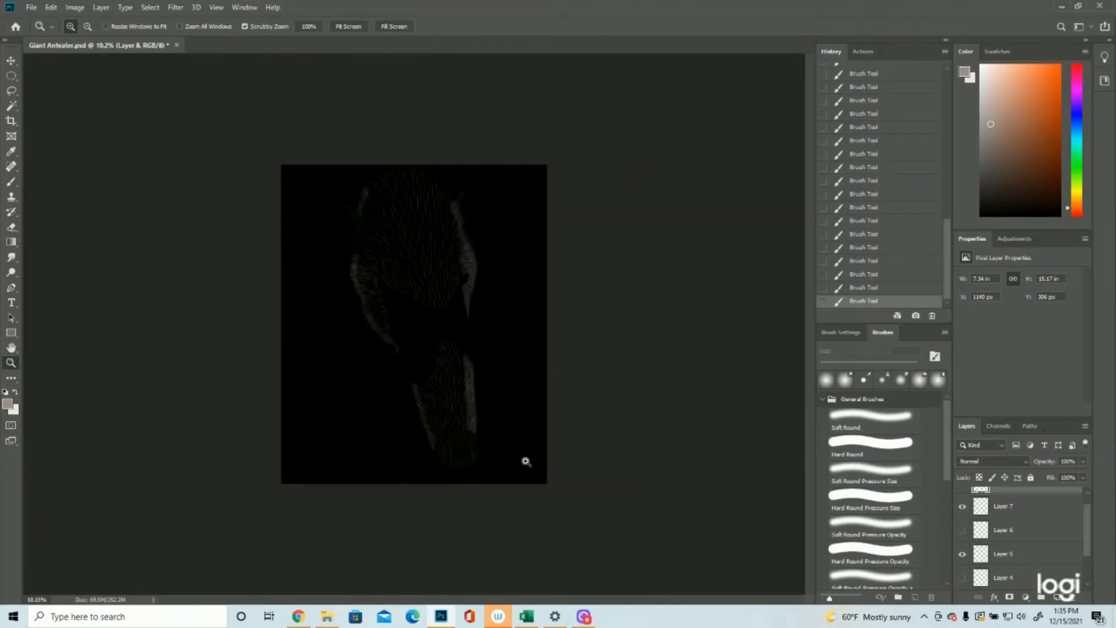
click(445, 195)
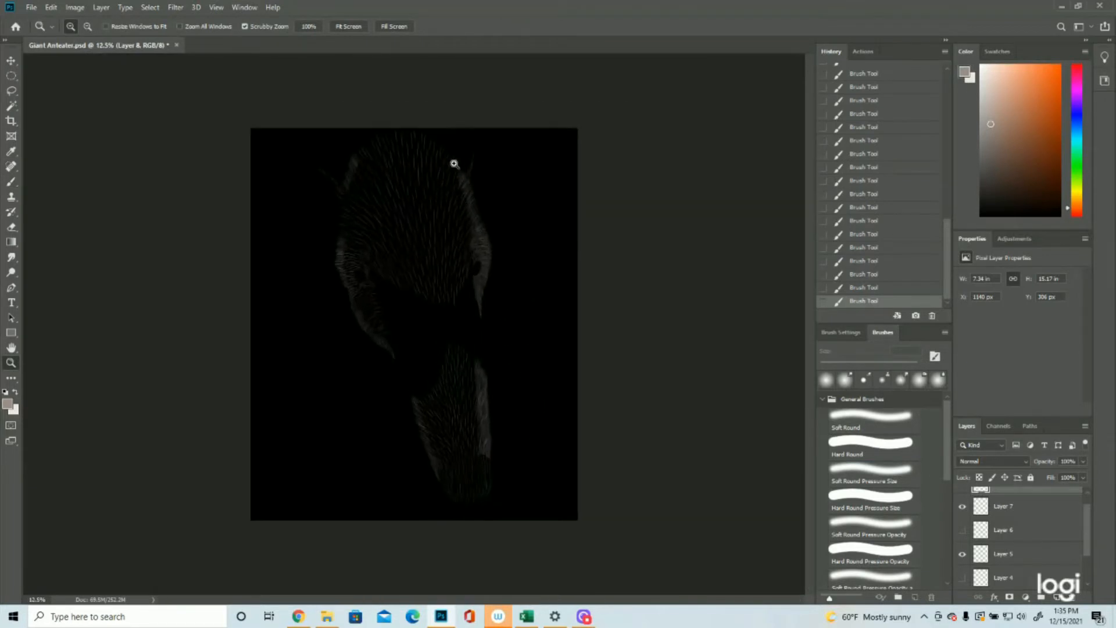
click(422, 93)
click(421, 91)
click(421, 91)
scroll(463, 217, up, 3)
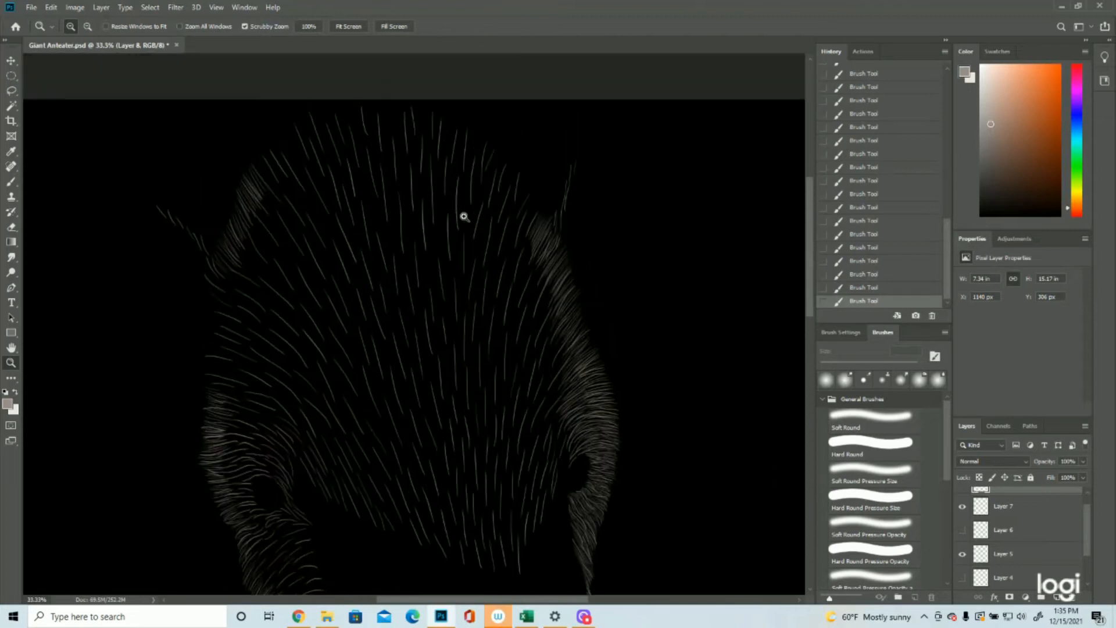
drag(422, 277, 448, 156)
click(11, 181)
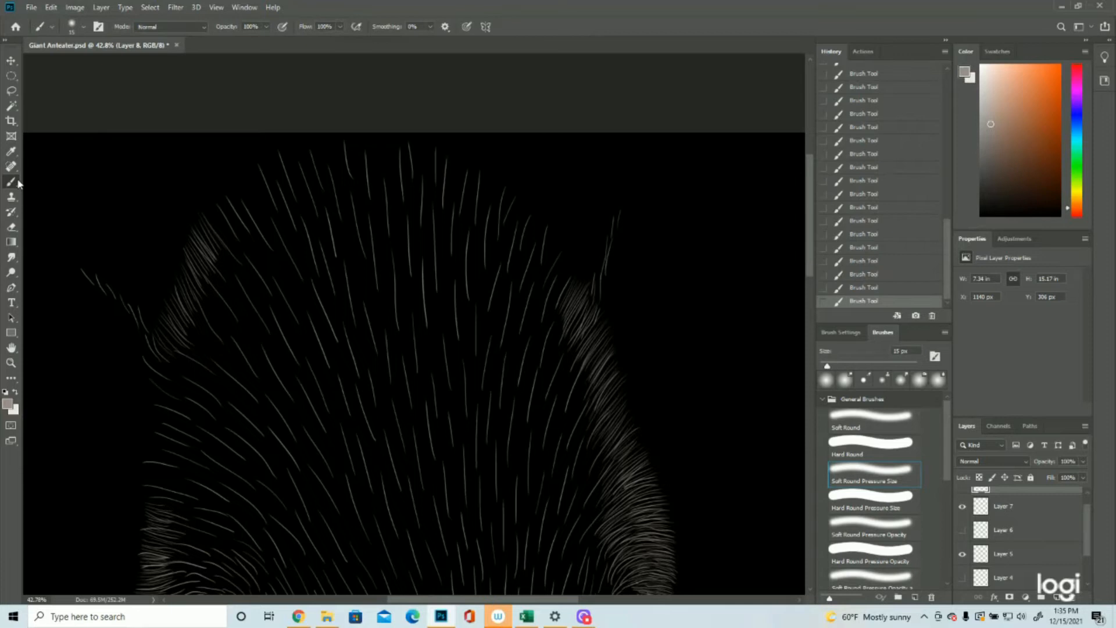
mouse_move(242, 234)
mouse_down()
mouse_move(228, 187)
mouse_move(331, 152)
mouse_move(555, 264)
mouse_move(523, 221)
mouse_move(474, 222)
mouse_up()
mouse_move(351, 175)
mouse_down()
mouse_move(427, 143)
mouse_move(475, 174)
mouse_up()
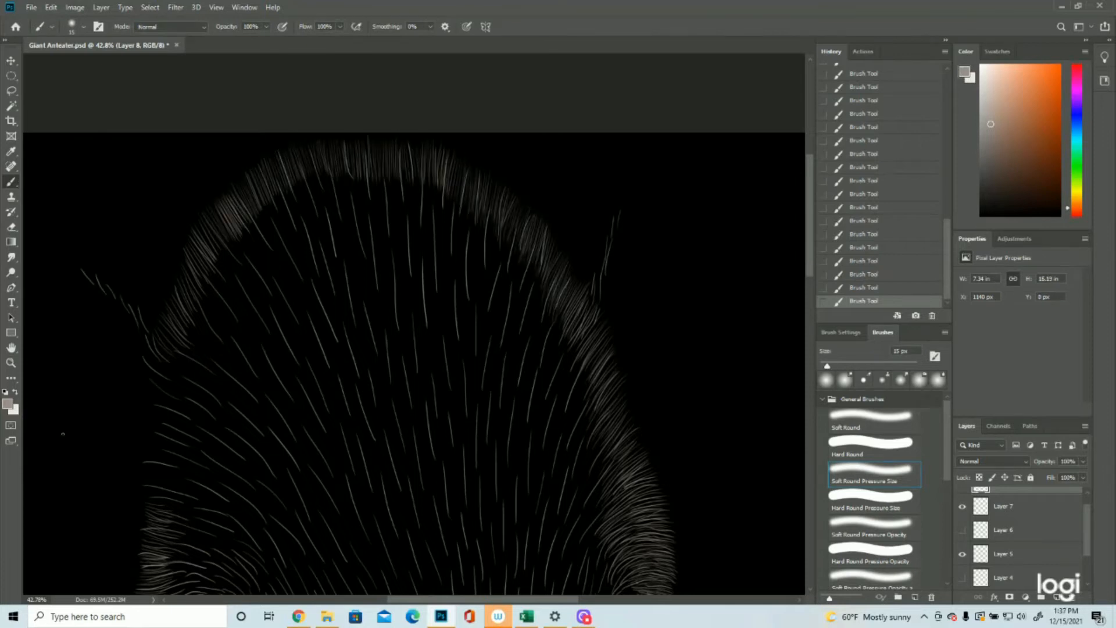
Step: Paint long dense strokes down the left side of the snout fur patch's upper tip
click(11, 362)
drag(573, 312, 523, 313)
click(524, 313)
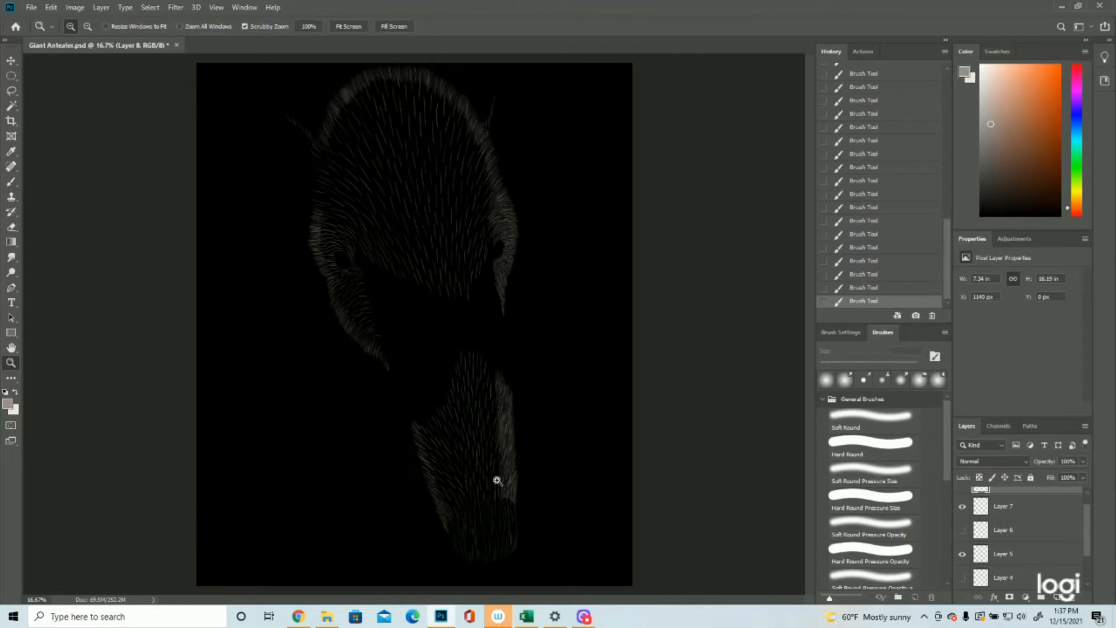
mouse_move(469, 381)
mouse_down()
mouse_move(498, 384)
mouse_move(523, 348)
mouse_up()
click(10, 182)
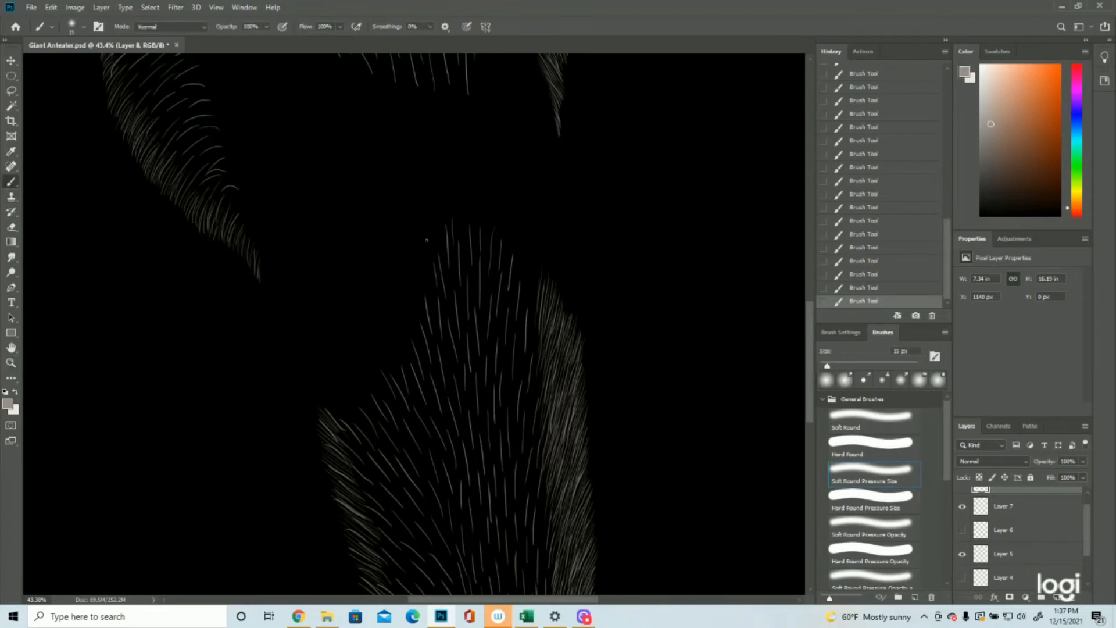
drag(450, 220, 456, 284)
drag(448, 234, 447, 317)
drag(441, 252, 442, 346)
mouse_move(430, 287)
mouse_down()
mouse_move(441, 367)
mouse_move(440, 347)
mouse_up()
Step: Paint long dense strokes down the upper snout, just inside the thickened fur on its right edge
drag(543, 271, 528, 348)
drag(536, 308, 536, 367)
drag(542, 328, 529, 384)
drag(532, 343, 526, 384)
drag(542, 365, 534, 414)
drag(539, 371, 523, 429)
drag(534, 366, 524, 424)
drag(534, 366, 518, 428)
drag(532, 329, 512, 445)
mouse_move(519, 392)
mouse_down()
mouse_move(520, 475)
mouse_move(525, 401)
mouse_move(524, 461)
mouse_up()
drag(533, 410, 527, 456)
drag(545, 381, 531, 471)
drag(530, 428, 523, 505)
drag(534, 255, 522, 372)
Step: Widen both dense tufts at the top of the snout patch inward with more long strokes
drag(465, 213, 472, 283)
drag(458, 232, 463, 337)
drag(515, 249, 508, 317)
drag(511, 279, 502, 410)
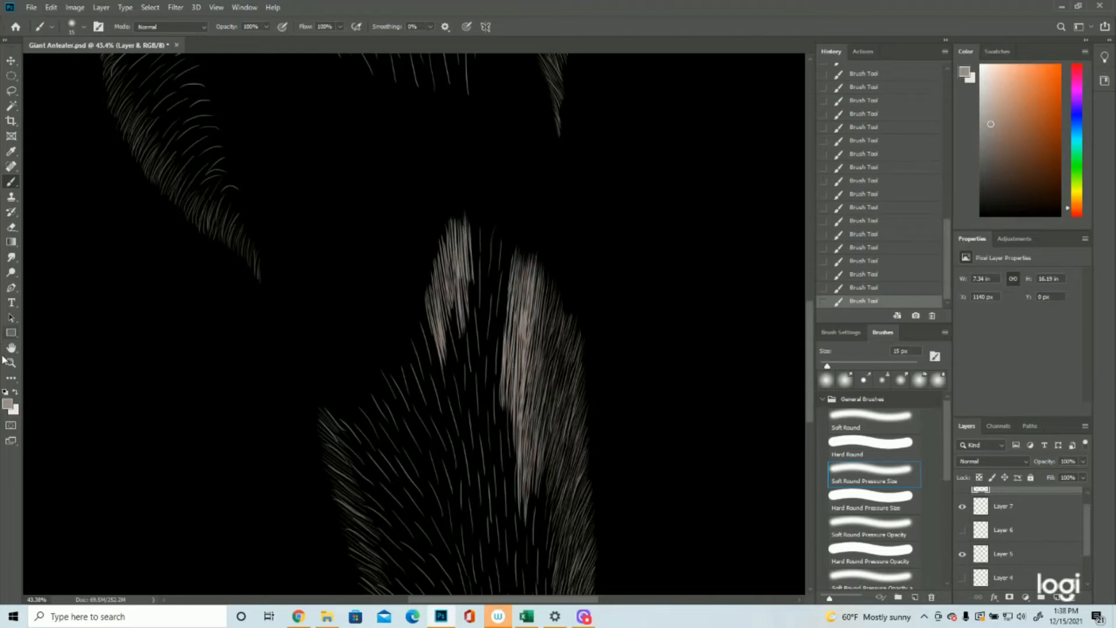
Step: Fill the gap between the two dense tufts at the top of the snout patch with long downward strokes
click(11, 362)
key(ctrl+0)
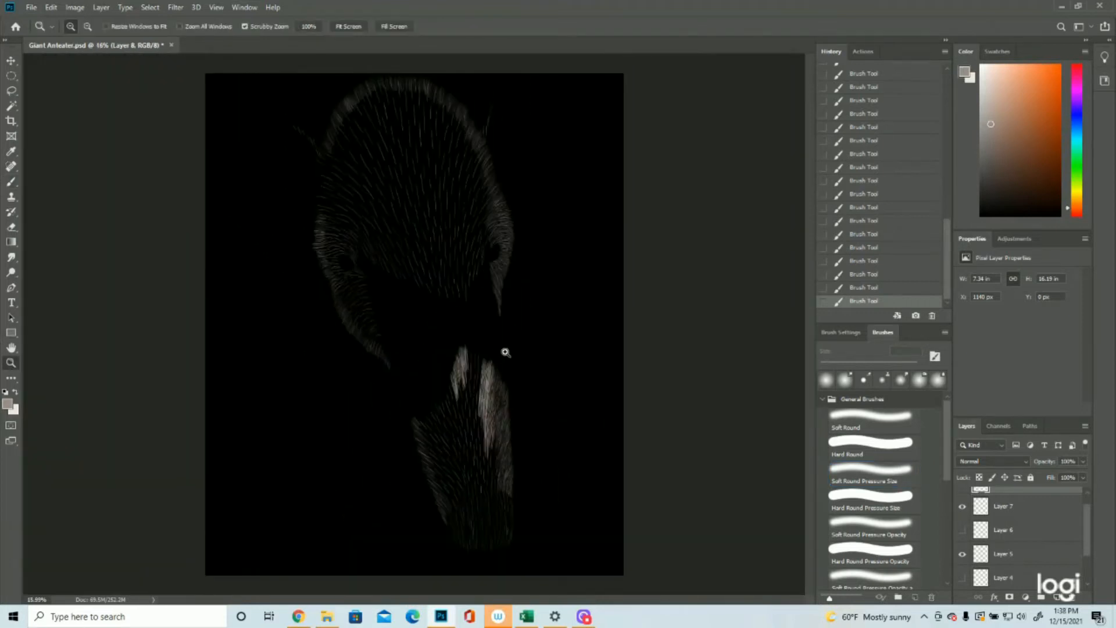
drag(506, 352, 548, 352)
click(11, 182)
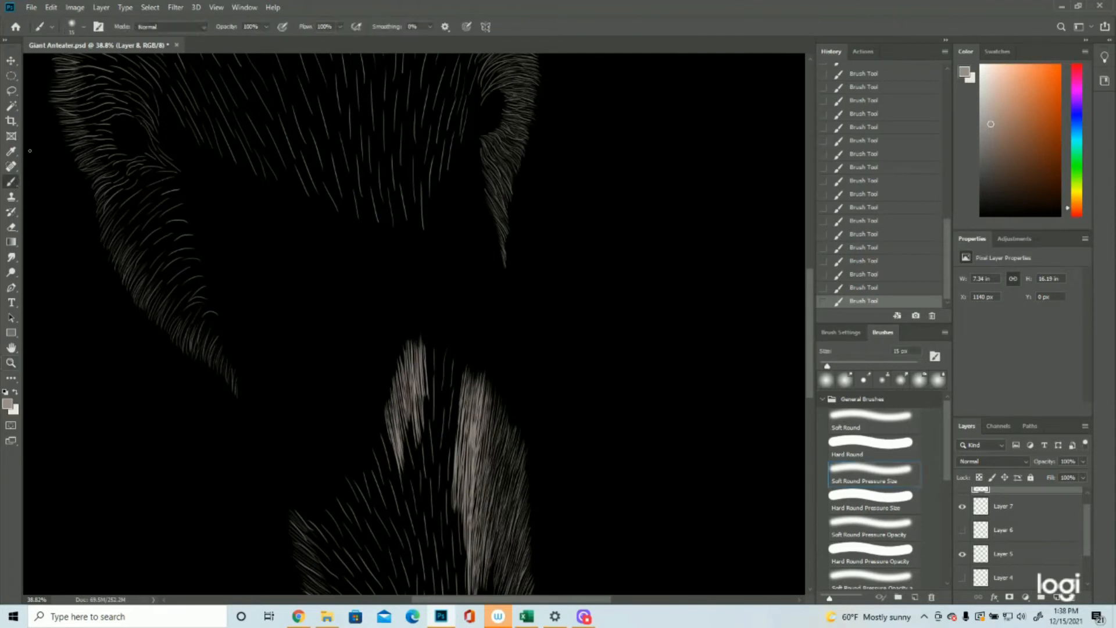
mouse_move(454, 357)
mouse_down()
mouse_move(453, 402)
mouse_move(460, 364)
mouse_move(452, 474)
mouse_up()
mouse_move(454, 397)
mouse_down()
mouse_move(447, 494)
mouse_move(452, 476)
mouse_up()
drag(452, 420, 448, 512)
mouse_move(428, 349)
mouse_down()
mouse_move(426, 377)
mouse_move(452, 426)
mouse_up()
mouse_move(453, 369)
mouse_down()
mouse_move(448, 426)
mouse_move(431, 425)
mouse_move(431, 439)
mouse_up()
drag(431, 391, 432, 441)
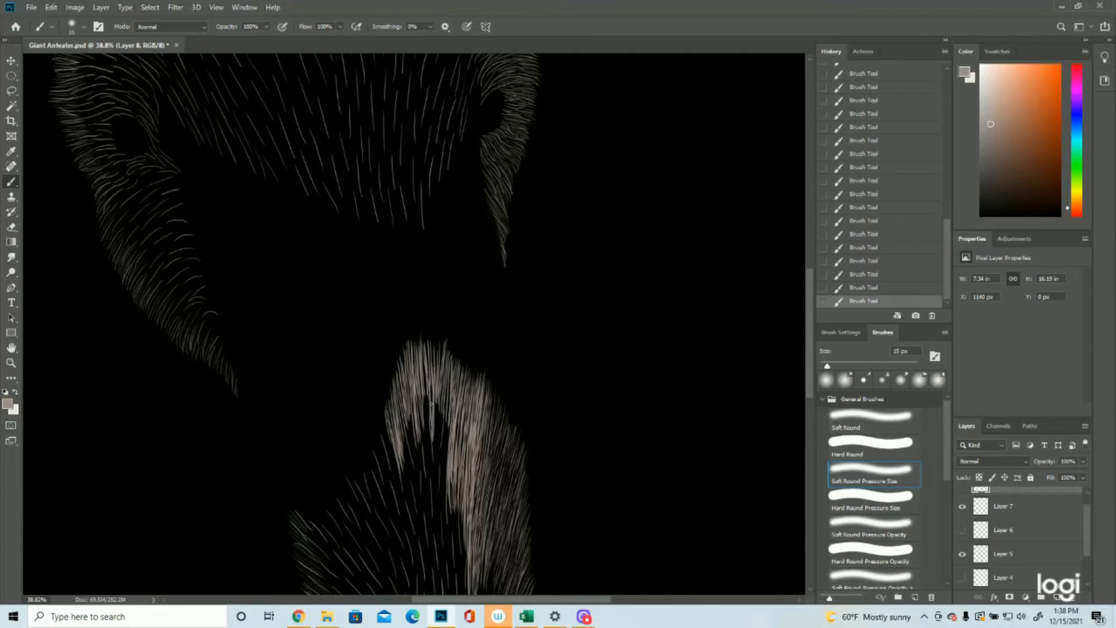
drag(434, 392, 437, 456)
drag(438, 392, 446, 501)
drag(425, 392, 427, 501)
Step: Paint dense slanted strokes down the snout patch's left edge and thicken the fur up toward the top tuft
mouse_move(524, 454)
mouse_down()
mouse_move(466, 454)
mouse_move(500, 450)
mouse_up()
drag(422, 352, 442, 374)
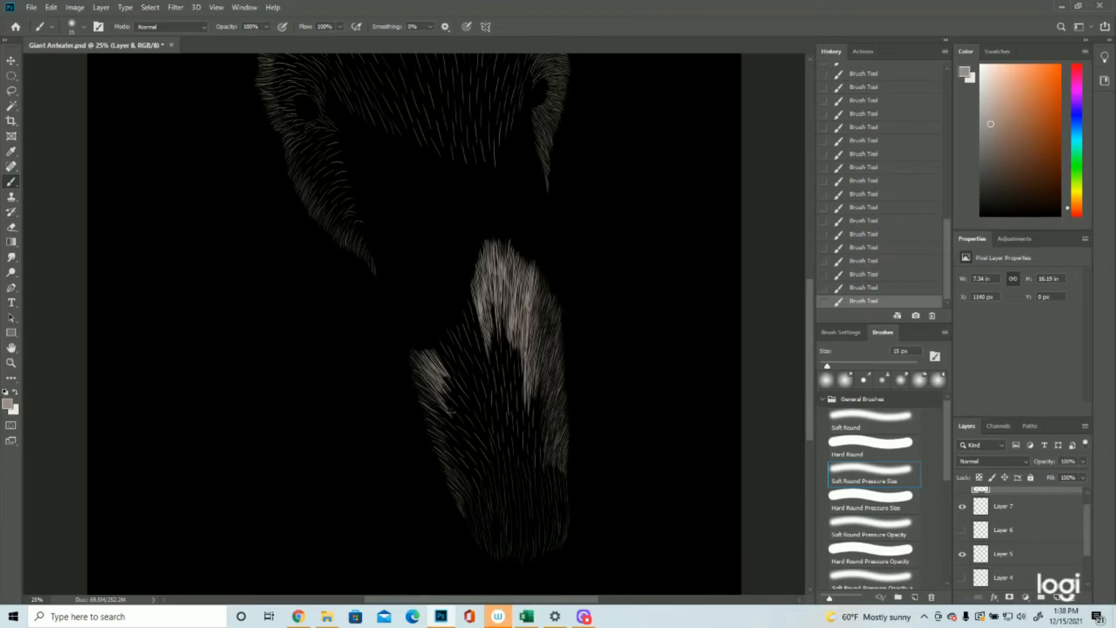
drag(449, 405, 464, 416)
mouse_move(447, 379)
mouse_down()
mouse_move(474, 423)
mouse_move(447, 424)
mouse_move(425, 401)
mouse_move(451, 421)
mouse_move(432, 396)
mouse_move(462, 449)
mouse_move(433, 422)
mouse_move(479, 458)
mouse_up()
mouse_move(453, 420)
mouse_down()
mouse_move(486, 451)
mouse_move(476, 302)
mouse_up()
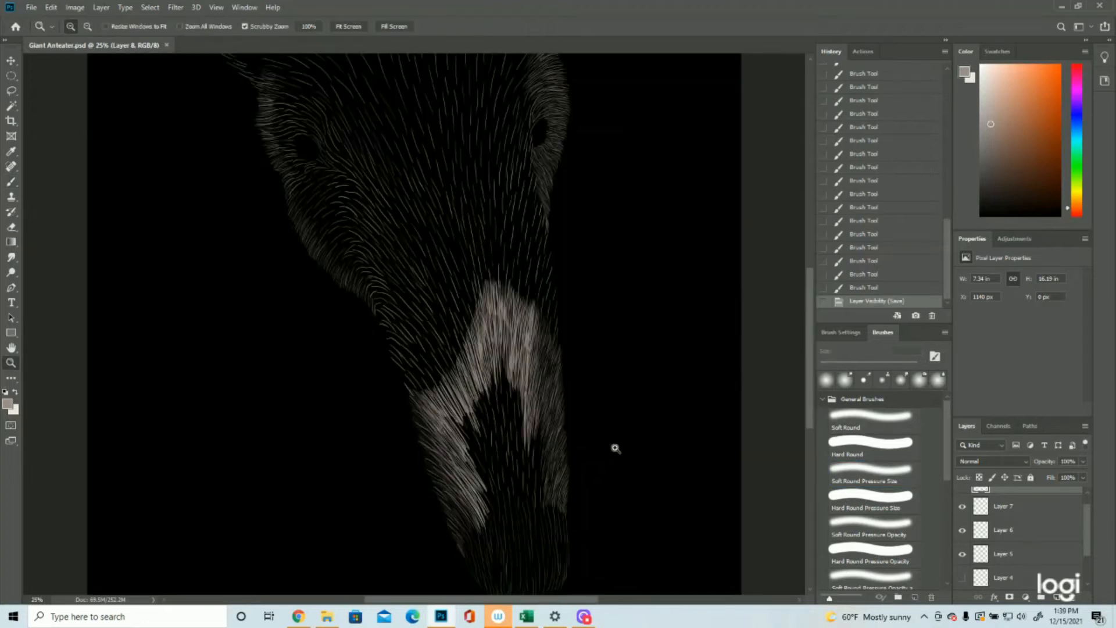
Step: Extend the dense fur down the right side of the snout patch with long strokes
scroll(609, 436, down, 1)
scroll(606, 425, up, 1)
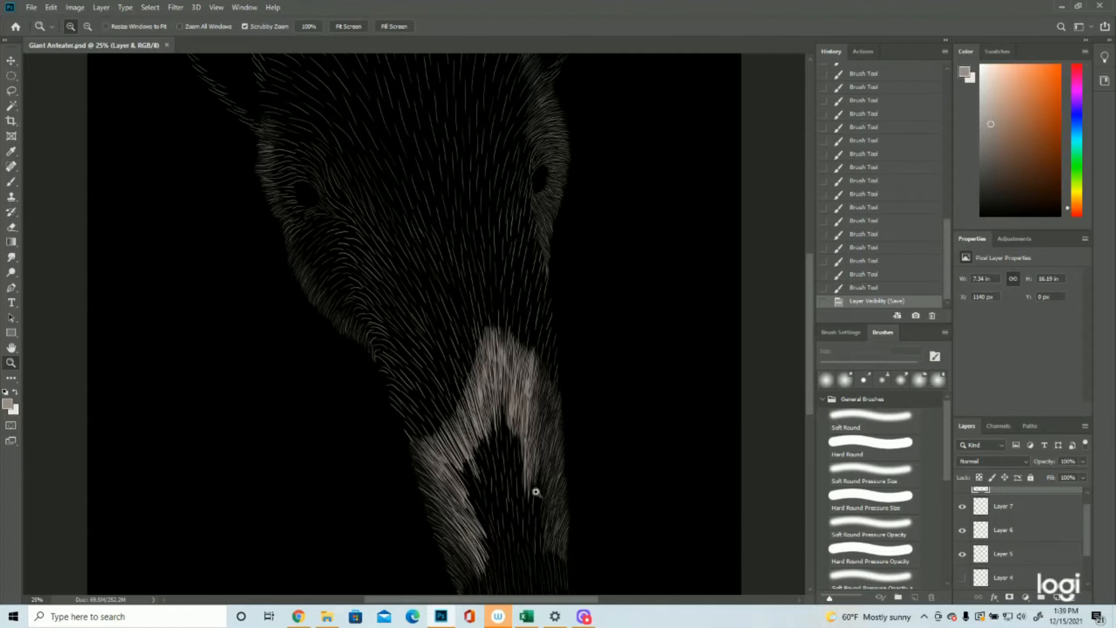
scroll(539, 357, up, 2)
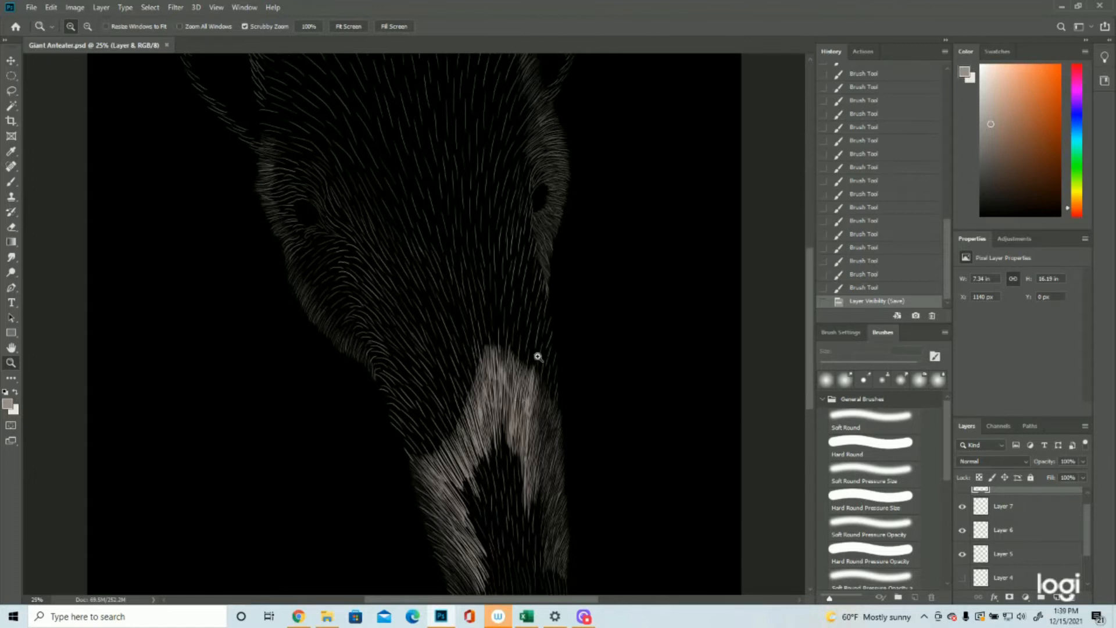
scroll(543, 357, down, 3)
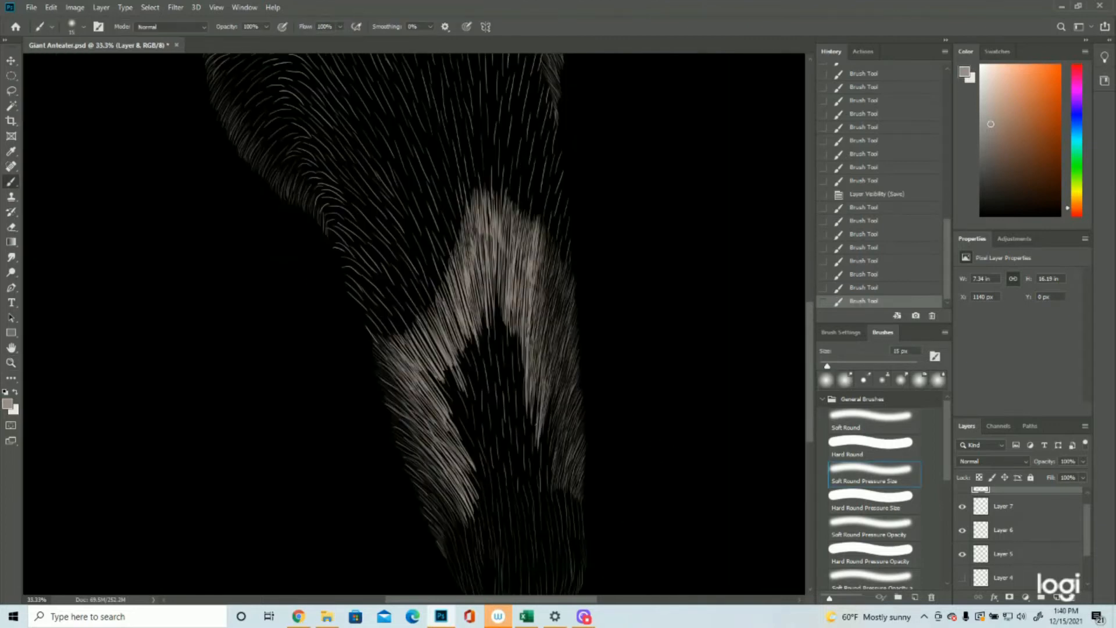
drag(536, 425, 538, 478)
drag(548, 427, 545, 494)
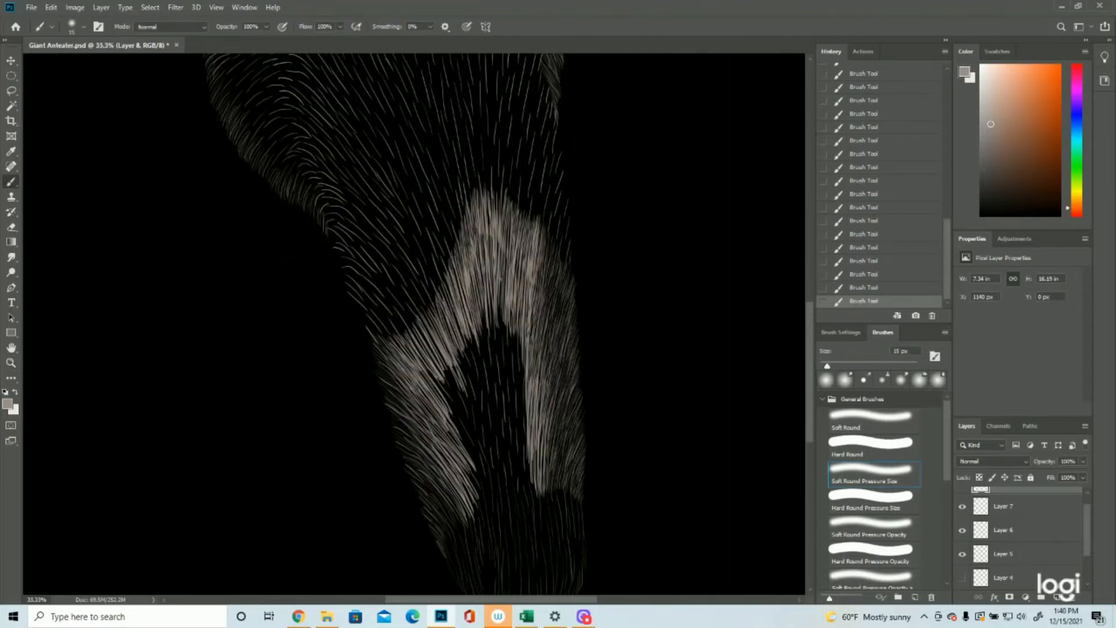
Step: Paint long dense strokes into the dark centre of the snout patch, working inward from both sides toward the nose
drag(516, 326, 521, 396)
drag(508, 355, 511, 427)
drag(446, 372, 470, 427)
drag(462, 428, 485, 483)
drag(519, 407, 523, 488)
drag(495, 428, 499, 481)
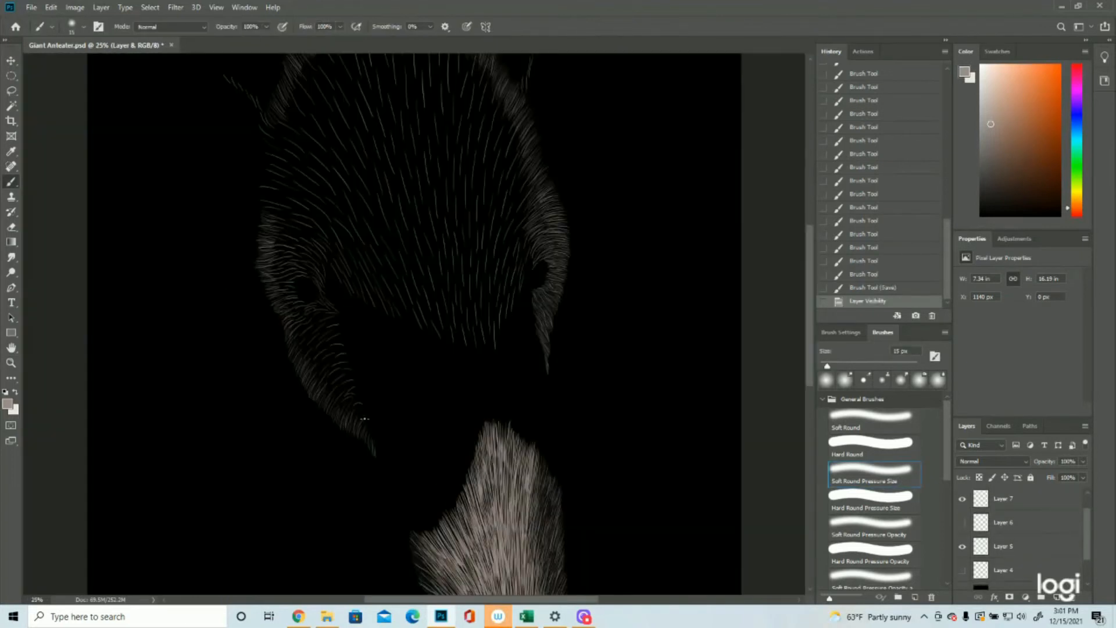
Step: Thicken the left cheek's fur with short curved strokes from the jaw up to the left eye
drag(363, 418, 350, 408)
drag(360, 404, 334, 396)
mouse_move(352, 381)
mouse_down()
mouse_move(328, 388)
mouse_move(324, 376)
mouse_up()
mouse_move(349, 355)
mouse_down()
mouse_move(315, 380)
mouse_move(320, 393)
mouse_move(326, 349)
mouse_up()
mouse_move(344, 330)
mouse_down()
mouse_move(319, 338)
mouse_move(308, 372)
mouse_up()
mouse_move(338, 314)
mouse_down()
mouse_move(320, 303)
mouse_move(306, 344)
mouse_up()
mouse_move(319, 314)
mouse_down()
mouse_move(294, 329)
mouse_move(295, 351)
mouse_up()
mouse_move(320, 305)
mouse_down()
mouse_move(293, 305)
mouse_move(327, 304)
mouse_up()
drag(298, 301, 269, 275)
drag(314, 279, 269, 260)
mouse_move(325, 268)
mouse_down()
mouse_move(268, 234)
mouse_move(323, 249)
mouse_up()
Step: Paint a row of dense upward strokes along the forehead's lower edge, from the left eye across to the right eye
key(z)
mouse_move(371, 321)
mouse_down()
mouse_move(344, 319)
mouse_move(370, 320)
mouse_up()
key(b)
drag(406, 317, 386, 270)
drag(431, 330, 411, 280)
mouse_move(467, 353)
mouse_down()
mouse_move(446, 294)
mouse_move(477, 302)
mouse_up()
drag(512, 351, 498, 272)
mouse_move(531, 321)
mouse_down()
mouse_move(548, 228)
mouse_move(539, 218)
mouse_up()
Step: Toggle Layer 6's visibility and thicken the fur around the left eye and brow with short curved strokes
click(962, 522)
key(z)
drag(382, 379, 353, 378)
key(b)
drag(468, 530, 436, 494)
key(z)
click(376, 200)
key(b)
drag(335, 354, 308, 381)
mouse_move(350, 375)
mouse_down()
mouse_move(322, 423)
mouse_move(340, 461)
mouse_up()
drag(298, 311, 276, 298)
drag(292, 285, 264, 268)
drag(330, 237, 275, 219)
drag(343, 268, 303, 251)
Step: Build up the lower forehead band from the right eye to the centre with long upward strokes
click(11, 348)
drag(407, 262, 324, 383)
click(11, 181)
drag(512, 372, 542, 275)
drag(497, 401, 530, 282)
mouse_move(464, 453)
mouse_down()
mouse_move(456, 378)
mouse_move(501, 303)
mouse_up()
drag(468, 447, 477, 343)
mouse_move(450, 448)
mouse_down()
mouse_move(440, 359)
mouse_move(418, 362)
mouse_up()
Step: Continue the dense forehead band over the left brow and toward the centre with slanted strokes
drag(232, 445, 205, 435)
drag(317, 397, 294, 352)
drag(367, 413, 330, 347)
mouse_move(404, 436)
mouse_down()
mouse_move(366, 360)
mouse_move(343, 343)
mouse_up()
drag(435, 474, 396, 347)
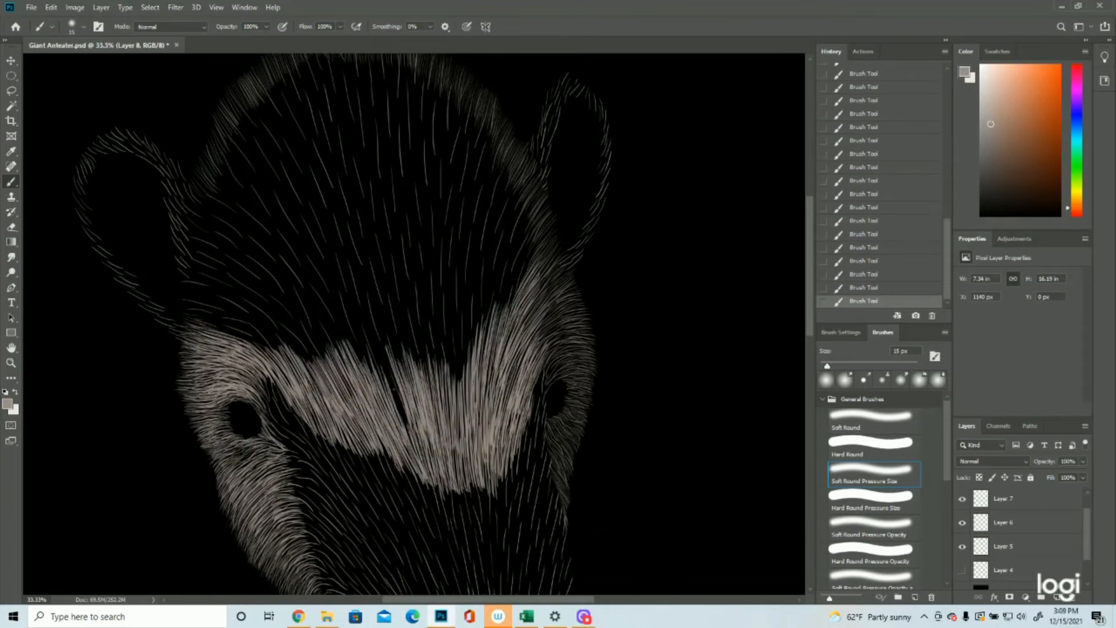
Step: Extend the forehead band upward with long strokes in the centre and along the right side
scroll(407, 355, up, 3)
drag(388, 480, 347, 372)
drag(404, 458, 376, 336)
drag(456, 473, 478, 312)
mouse_move(494, 423)
mouse_down()
mouse_move(536, 284)
mouse_move(522, 270)
mouse_up()
drag(486, 419, 514, 273)
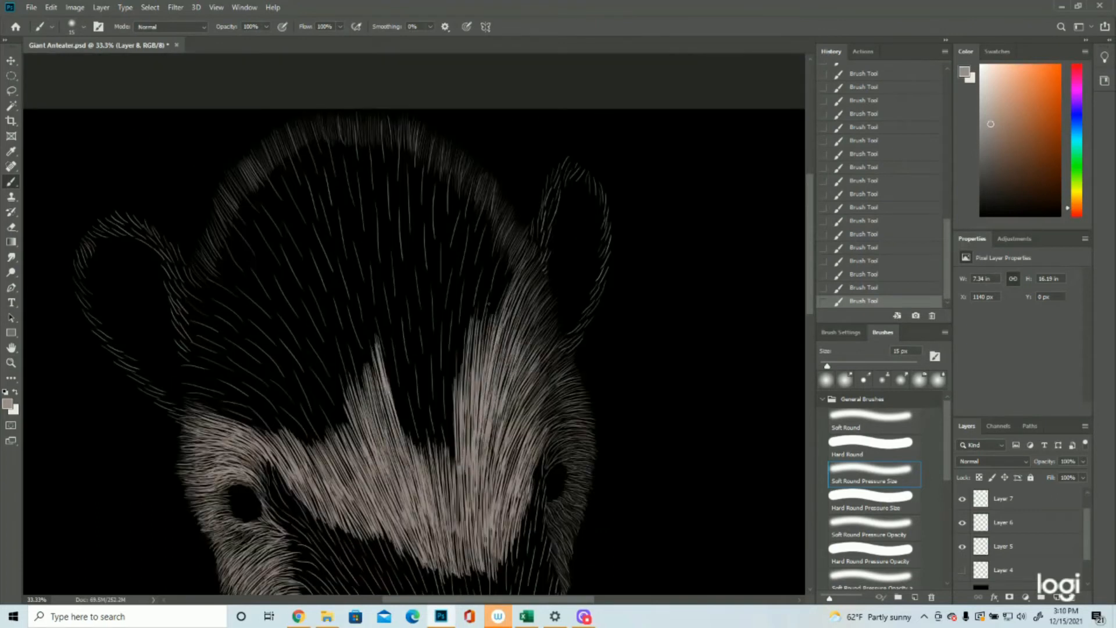
Step: Carry the dense forehead fur up to the crown's right side and fill the gap near the centre with long strokes
key(ctrl+minus)
scroll(414, 324, down, 1)
drag(484, 320, 498, 200)
drag(473, 313, 492, 191)
drag(466, 351, 483, 189)
mouse_move(455, 401)
mouse_down()
mouse_move(468, 230)
mouse_move(444, 291)
mouse_up()
drag(447, 411, 429, 284)
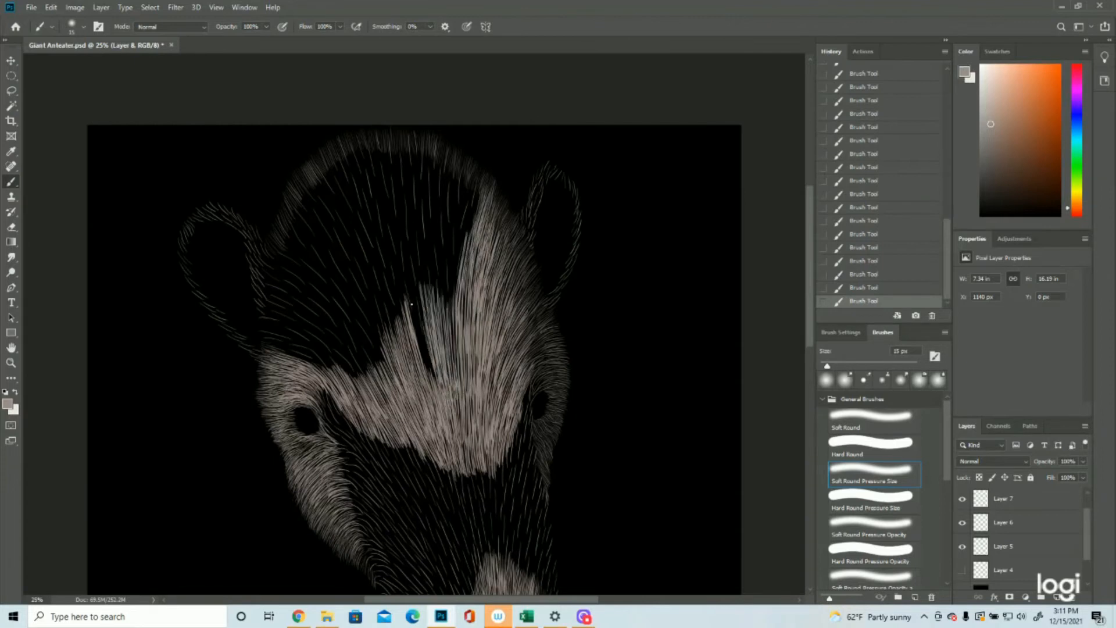
drag(433, 390, 414, 267)
Step: Cover the left side of the forehead with slanted strokes from the left brow up toward the left ear
drag(329, 373, 273, 345)
drag(363, 384, 313, 339)
mouse_move(320, 356)
mouse_down()
mouse_move(260, 323)
mouse_move(263, 299)
mouse_up()
mouse_move(287, 272)
mouse_down()
mouse_move(262, 253)
mouse_move(300, 312)
mouse_up()
drag(270, 277, 360, 372)
drag(317, 316, 378, 393)
key(ctrl+minus)
key(ctrl+plus)
drag(270, 242, 333, 306)
mouse_move(313, 281)
mouse_down()
mouse_move(377, 343)
mouse_move(394, 381)
mouse_up()
Step: Paint long dense strokes up the right half of the crown to its top edge
scroll(396, 349, up, 1)
drag(447, 277, 479, 206)
drag(459, 313, 475, 209)
drag(457, 403, 442, 214)
drag(433, 318, 444, 196)
Step: Fill the middle of the crown with long dense strokes, working leftward
scroll(430, 325, up, 1)
drag(432, 359, 429, 249)
drag(427, 398, 416, 246)
drag(422, 358, 406, 243)
mouse_move(414, 377)
mouse_down()
mouse_move(394, 243)
mouse_move(401, 284)
mouse_up()
Step: Layer long slanted strokes over the left half of the forehead, extending its fur up toward the crown
drag(319, 376, 282, 323)
drag(381, 443, 331, 369)
drag(413, 427, 388, 321)
drag(373, 440, 337, 379)
drag(394, 444, 364, 362)
drag(408, 477, 370, 356)
drag(389, 451, 345, 343)
Step: Paint long strokes up to the crown's top edge left of centre, narrowing the unfilled dark area
scroll(206, 280, up, 4)
drag(508, 311, 478, 215)
drag(441, 292, 421, 233)
drag(466, 401, 421, 229)
drag(504, 421, 472, 245)
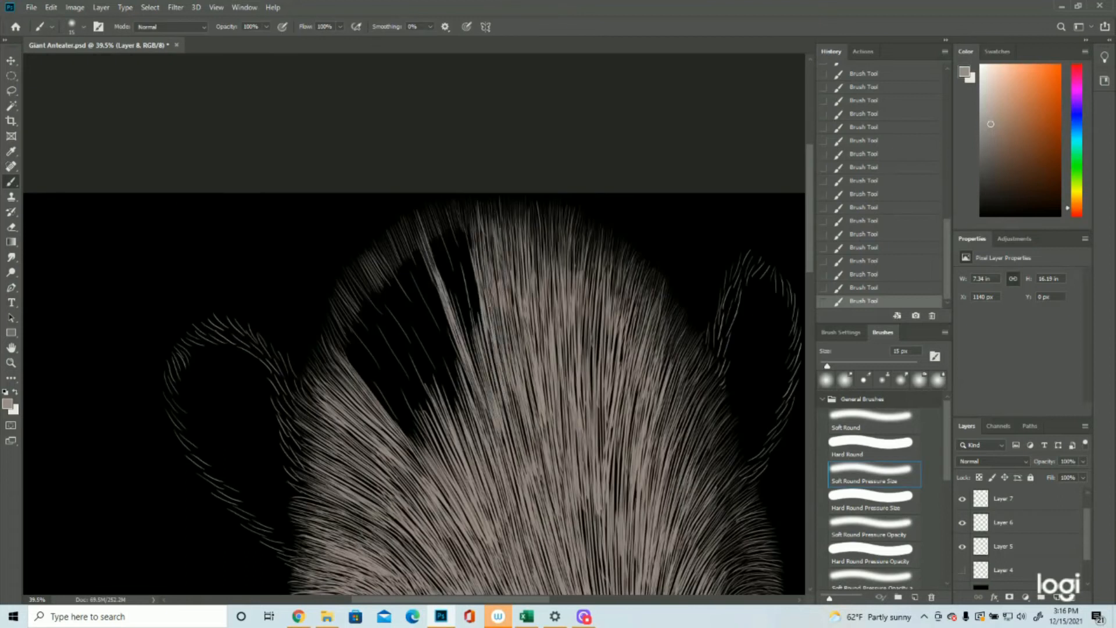
scroll(454, 290, up, 1)
drag(483, 405, 439, 263)
drag(480, 435, 436, 268)
Step: Extend dense slanted strokes up the crown's left edge above the left ear
scroll(430, 291, down, 2)
drag(355, 388, 285, 290)
mouse_move(359, 396)
mouse_down()
mouse_move(287, 281)
mouse_move(309, 285)
mouse_up()
drag(350, 342, 296, 257)
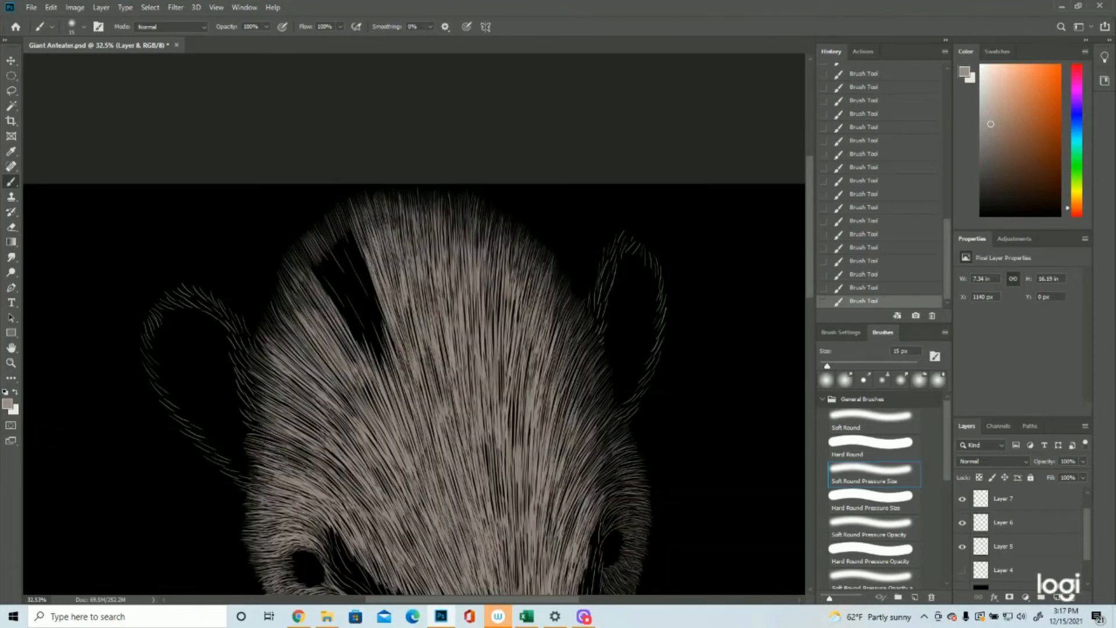
Step: Close the remaining dark gap at the crown's upper left with long strokes and thicken the left edge beside the ear
drag(383, 419, 325, 285)
drag(359, 305, 314, 228)
drag(387, 351, 346, 223)
mouse_move(388, 364)
mouse_down()
mouse_move(333, 254)
mouse_move(334, 268)
mouse_up()
mouse_move(372, 370)
mouse_down()
mouse_move(320, 248)
mouse_move(335, 217)
mouse_up()
drag(340, 294, 307, 245)
drag(318, 365, 264, 318)
Step: Thicken the head's right edge with strokes from the crown down past the right ear to the right eye
drag(478, 252, 488, 207)
drag(486, 271, 502, 214)
mouse_move(509, 342)
mouse_down()
mouse_move(527, 233)
mouse_move(543, 254)
mouse_up()
drag(547, 390, 585, 310)
drag(581, 407, 564, 344)
drag(514, 465, 503, 340)
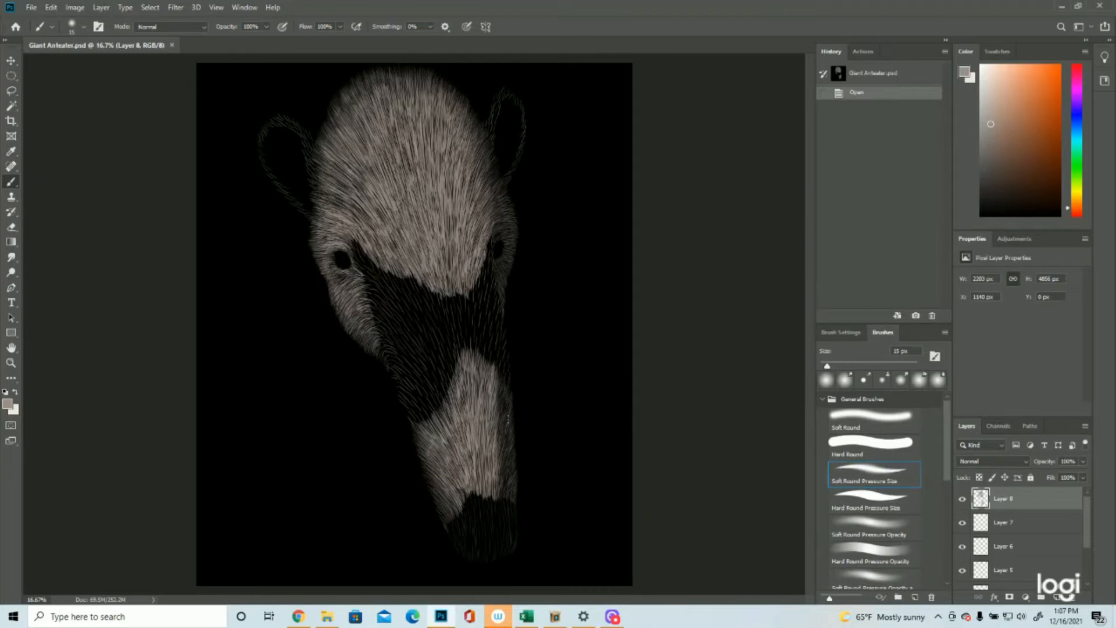
Step: Paint short dense strokes down the upper right edge of the snout patch
click(10, 362)
click(516, 461)
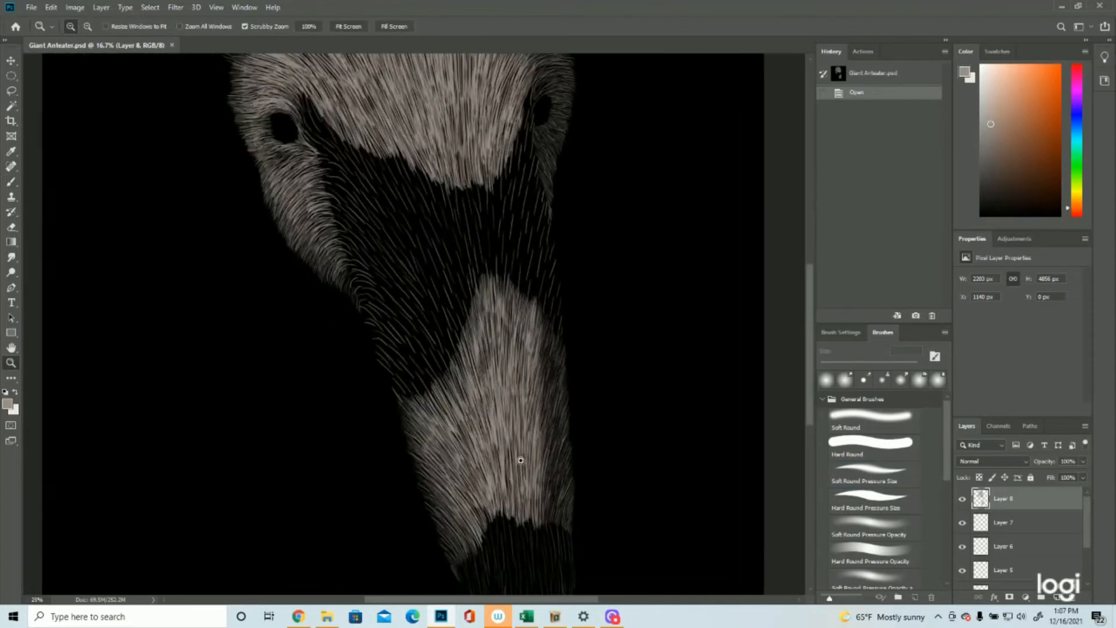
click(10, 182)
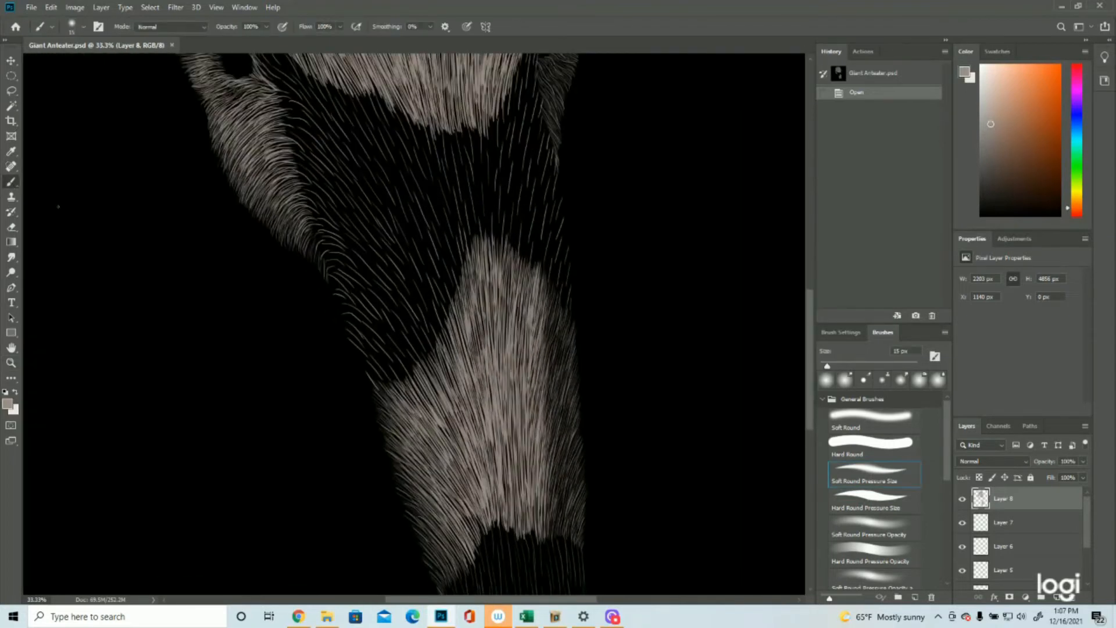
drag(548, 279, 551, 322)
drag(547, 299, 551, 326)
drag(551, 303, 551, 334)
drag(547, 311, 546, 339)
drag(549, 317, 547, 363)
mouse_move(548, 345)
mouse_down()
mouse_move(545, 384)
mouse_move(543, 359)
mouse_up()
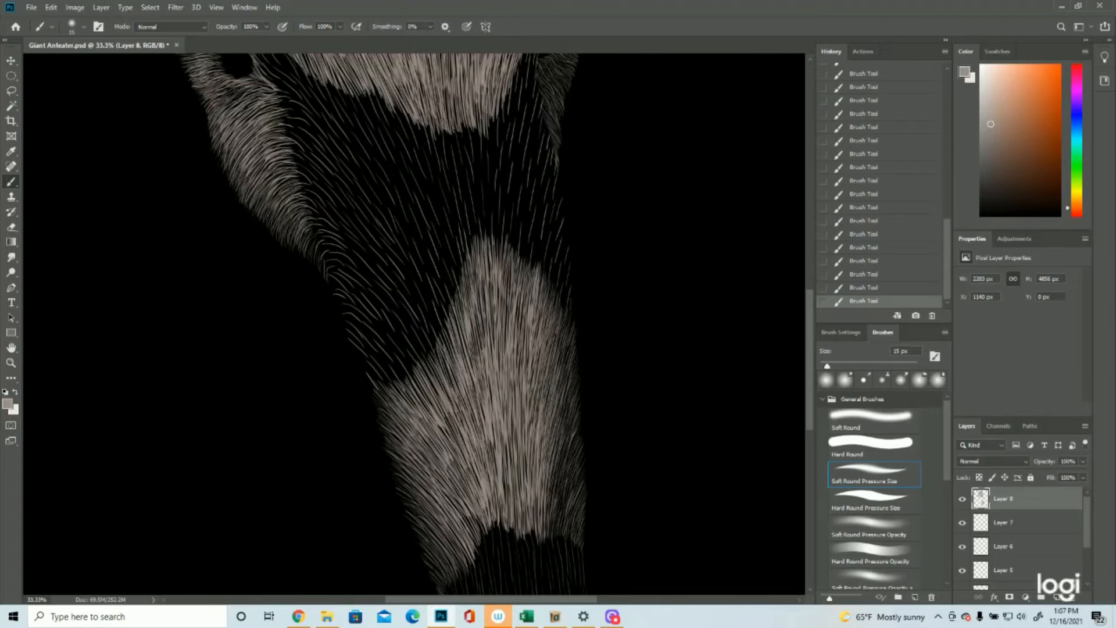
Step: Thicken the fur along the lower right edge of the snout patch, just above the nose
drag(554, 482, 565, 434)
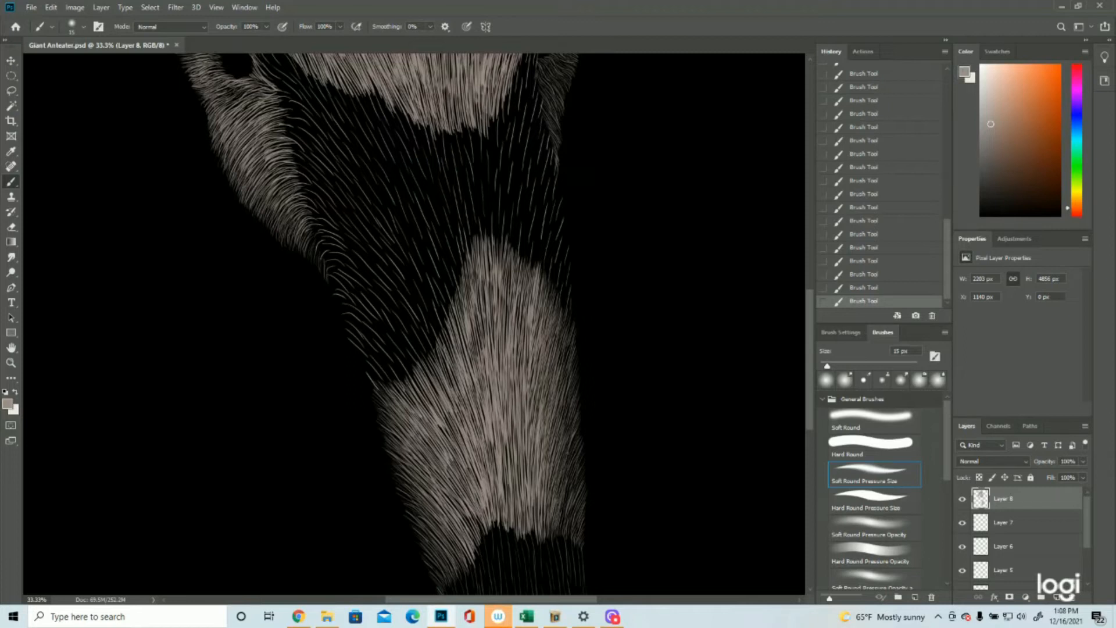
click(11, 362)
drag(381, 356, 342, 358)
drag(531, 511, 554, 511)
click(10, 181)
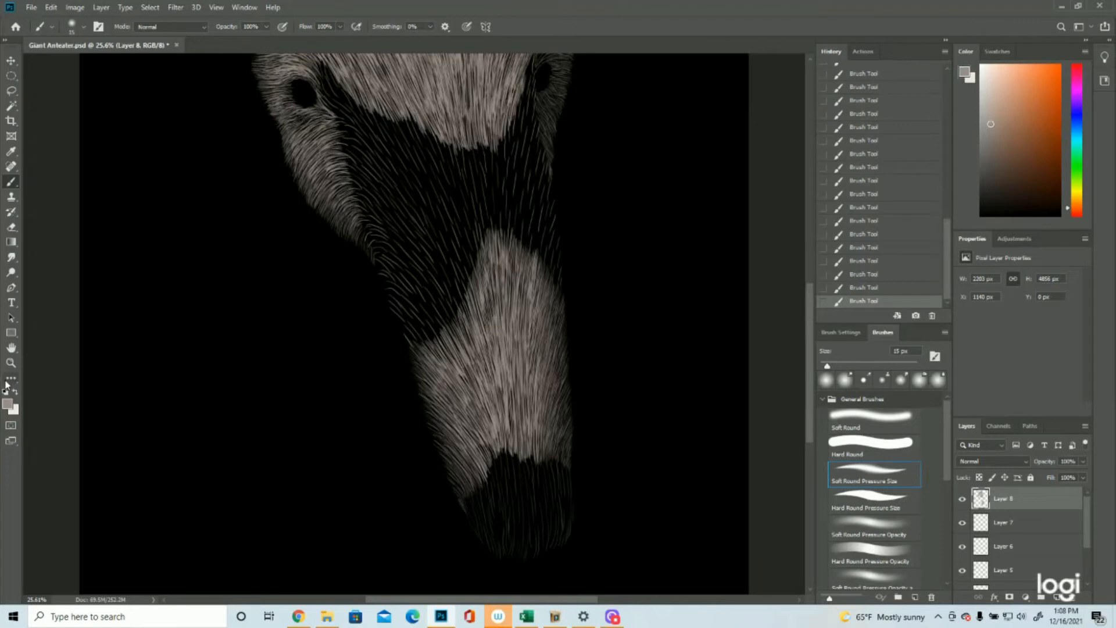
Step: Check the whole head in view and save the document
click(11, 362)
drag(498, 336, 460, 343)
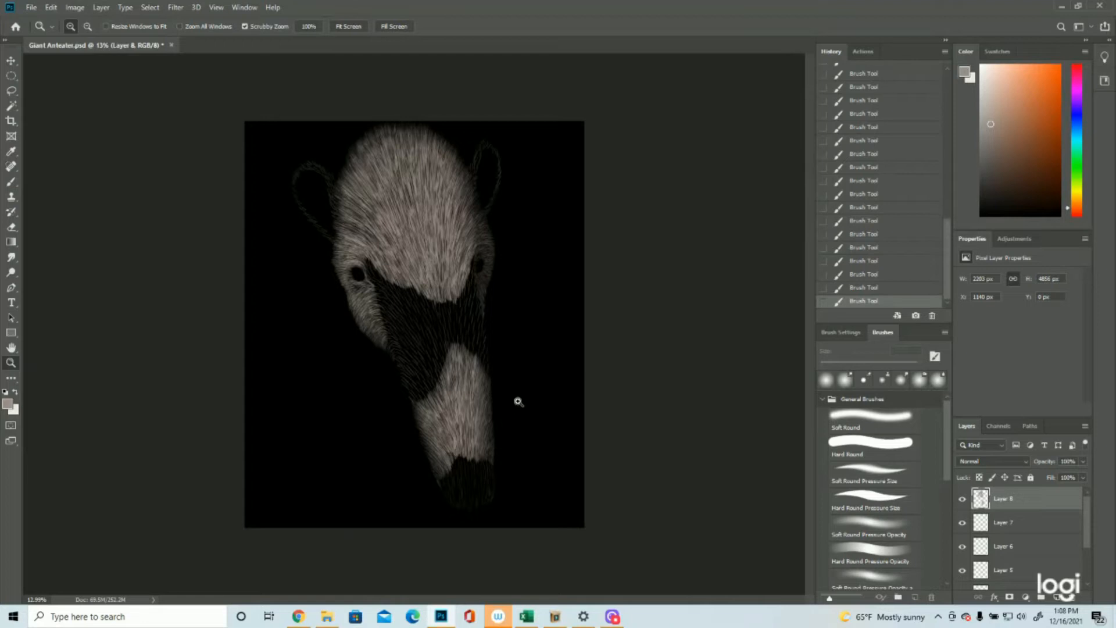
click(502, 266)
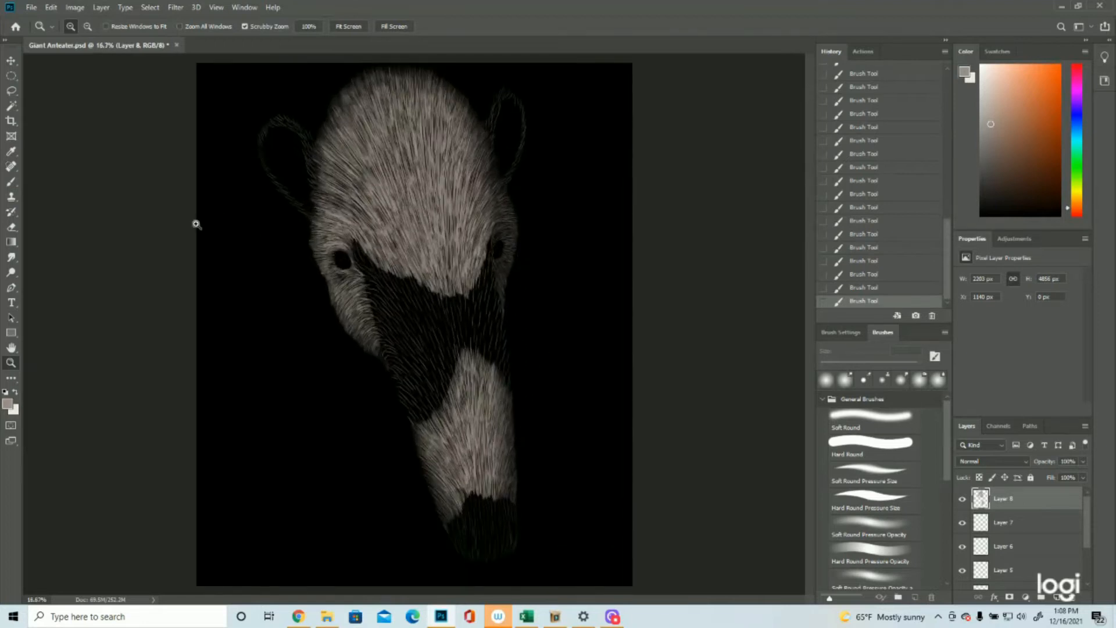
click(32, 7)
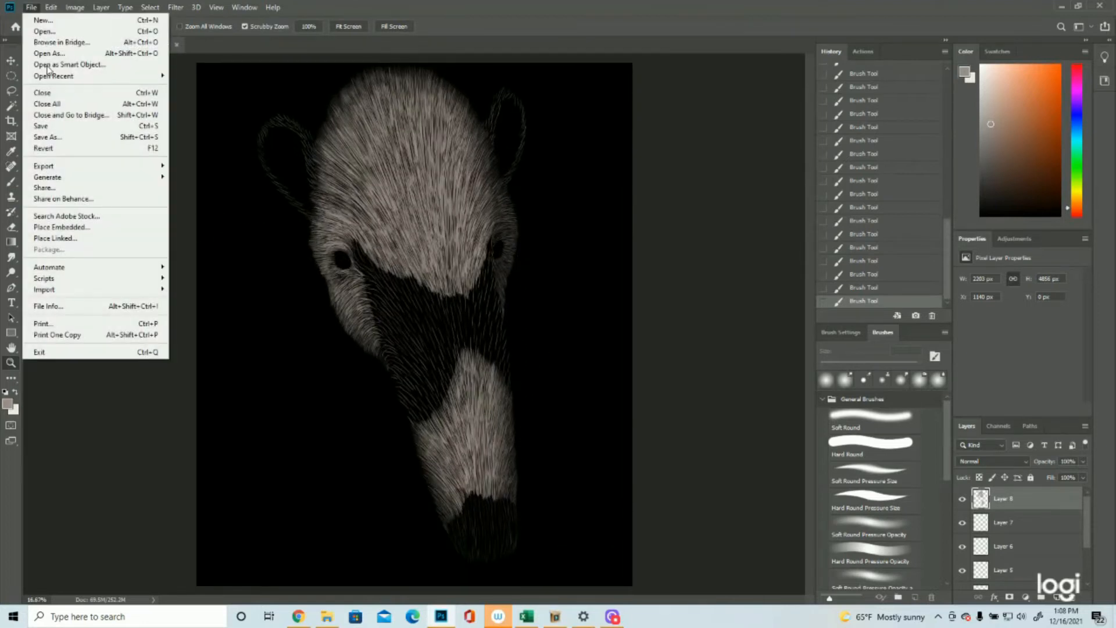
click(46, 126)
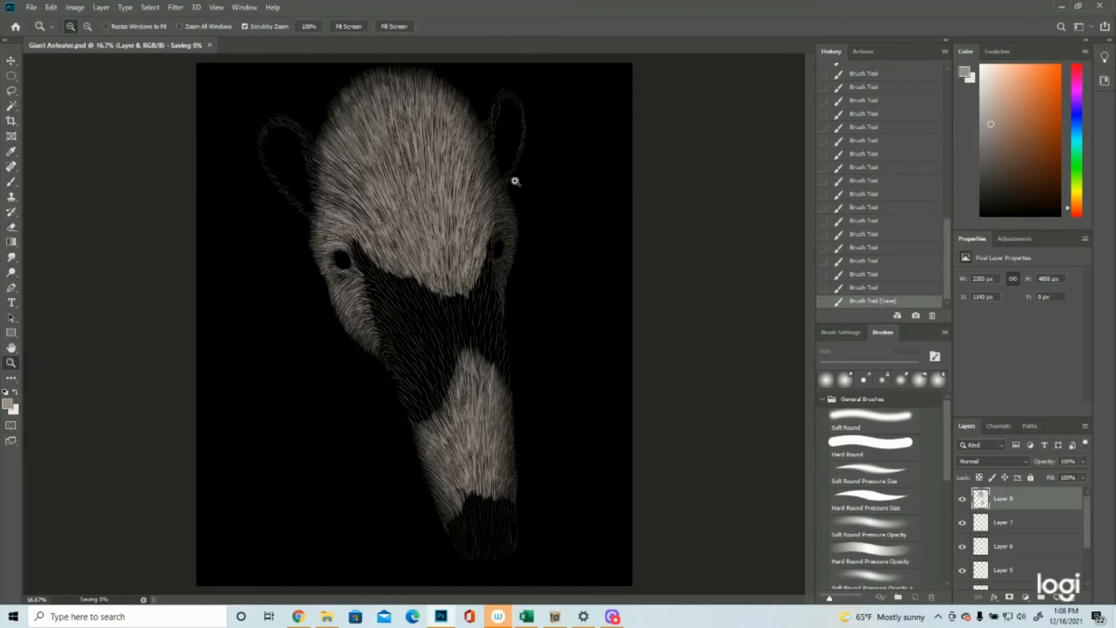
Step: Paint short fur strokes just above and directly below the eye on the head's right side
click(526, 233)
click(577, 227)
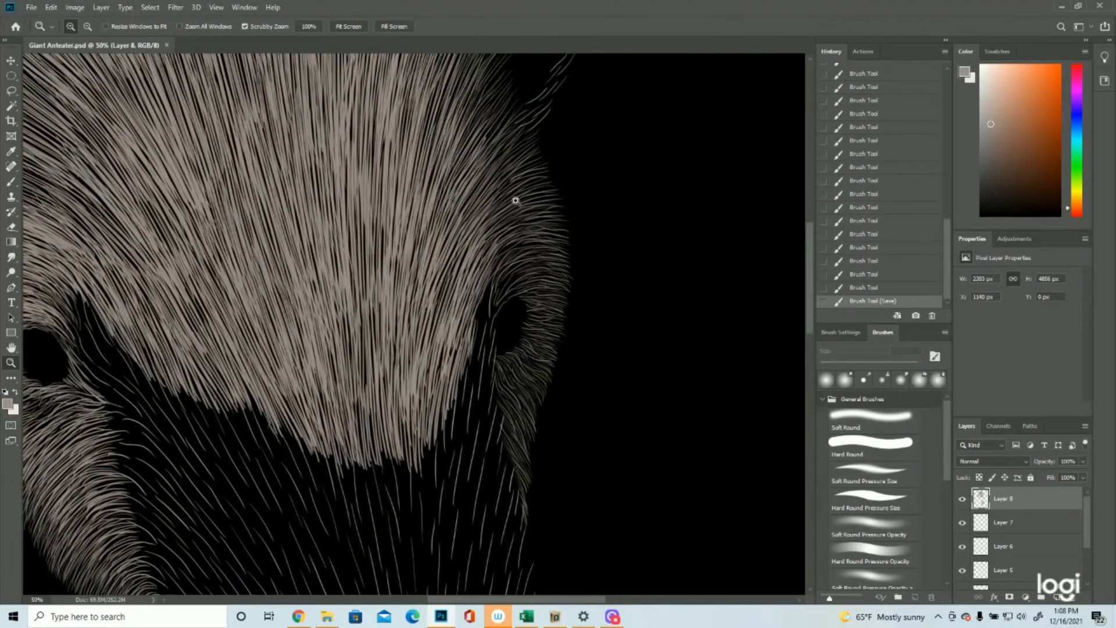
click(10, 185)
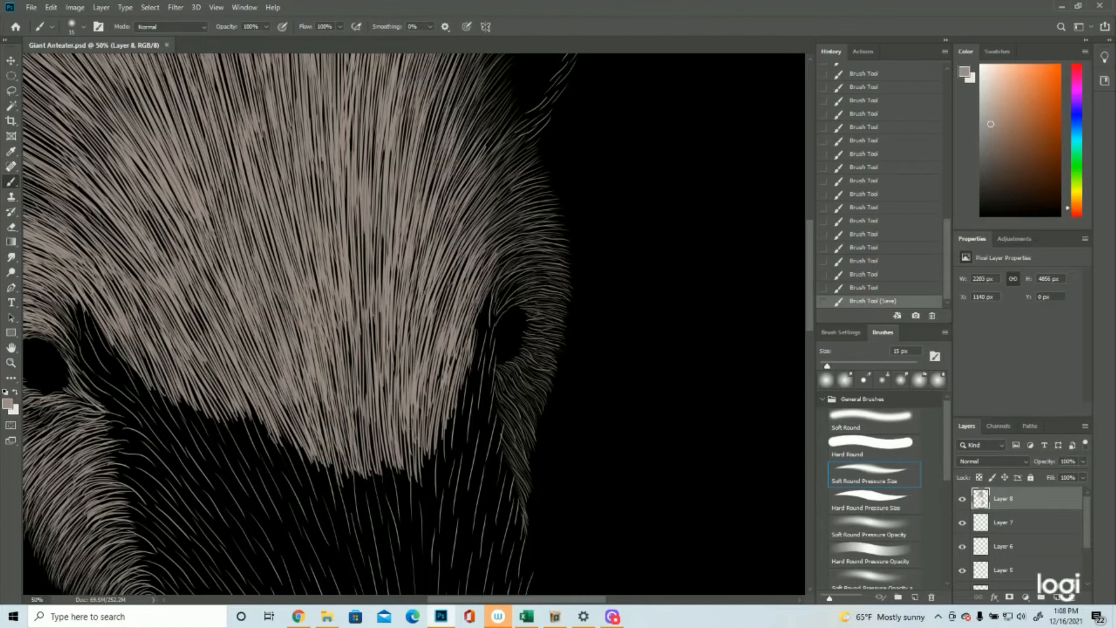
drag(521, 252, 498, 269)
mouse_move(520, 260)
mouse_down()
mouse_move(498, 277)
mouse_move(500, 305)
mouse_up()
drag(516, 286, 500, 314)
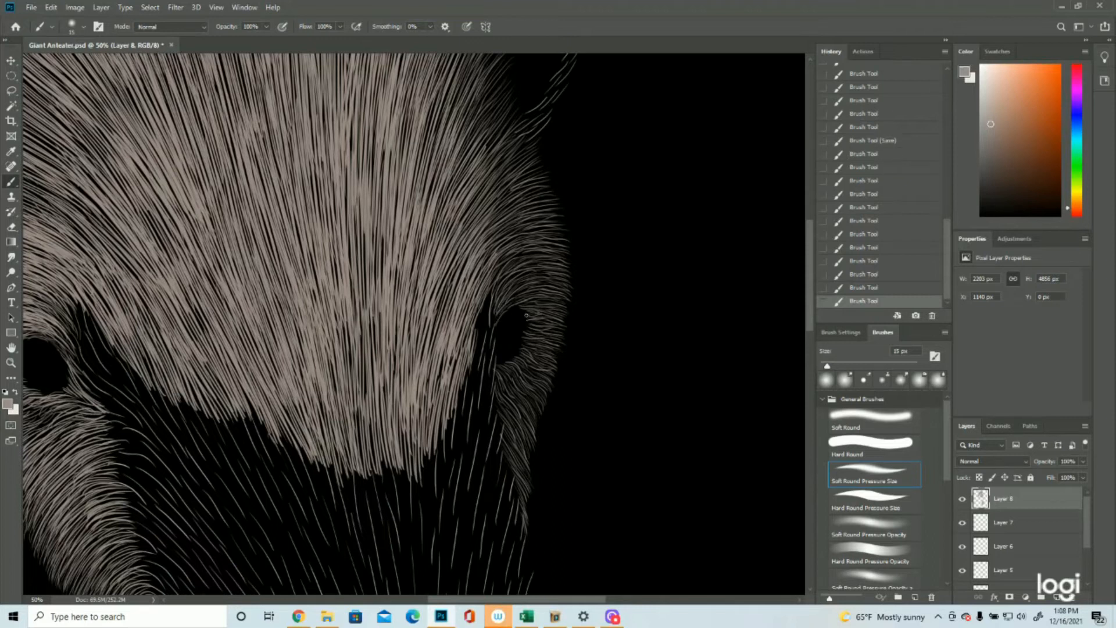
drag(511, 364, 504, 373)
drag(519, 363, 509, 372)
Step: Add a few short strokes along the upper rim of the right eye
click(11, 362)
drag(425, 329, 360, 329)
click(11, 181)
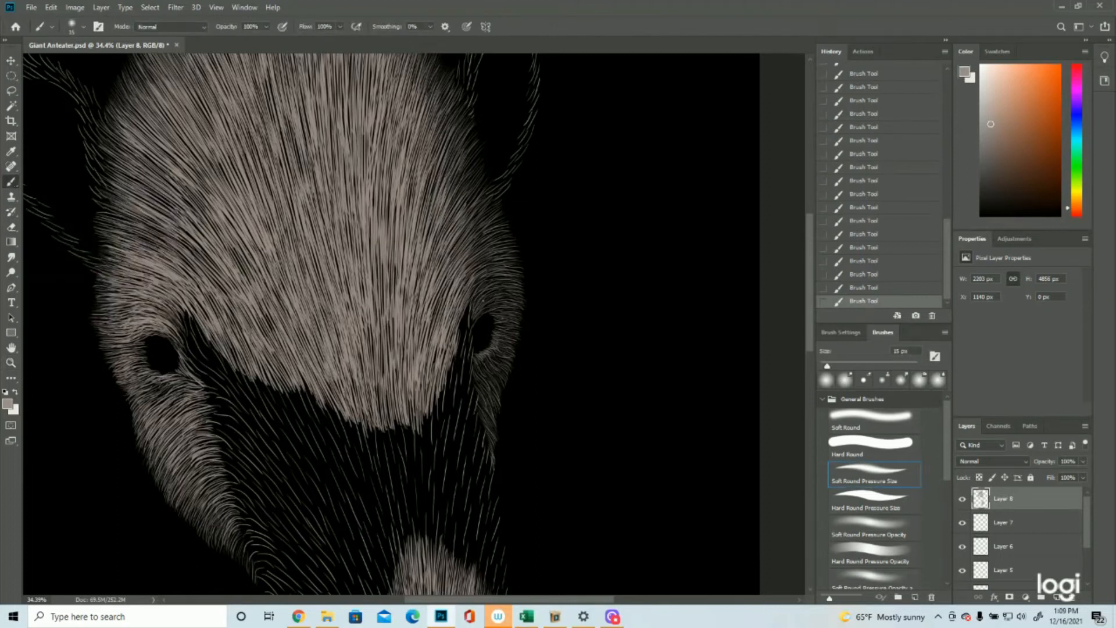
drag(475, 305, 492, 290)
drag(476, 313, 499, 299)
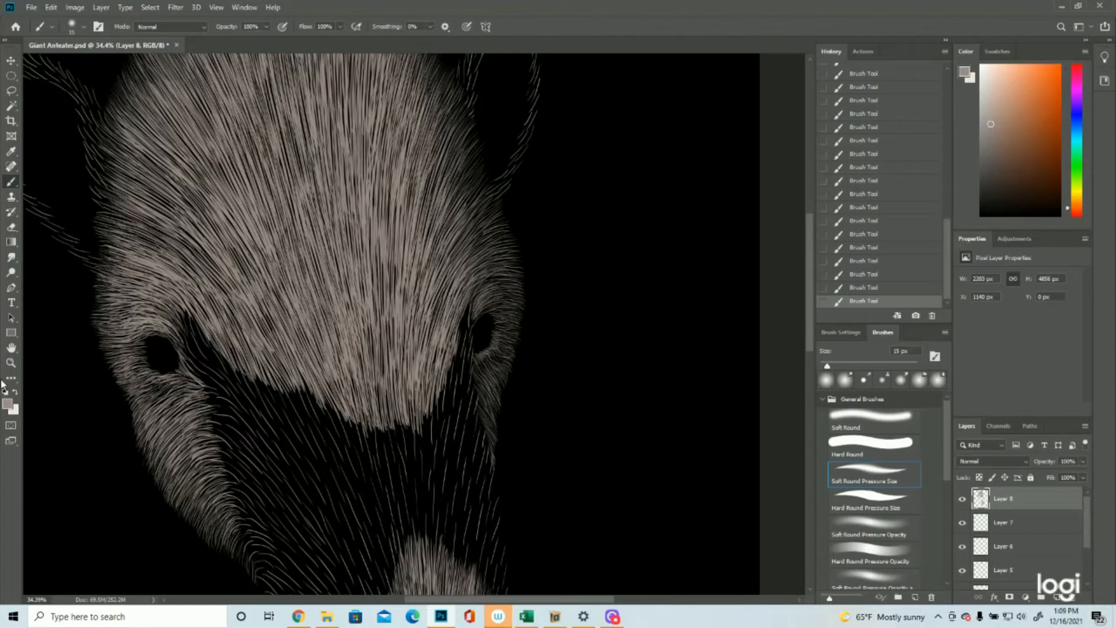
Step: Add a new empty layer above Layer 8
click(10, 364)
drag(423, 340, 348, 333)
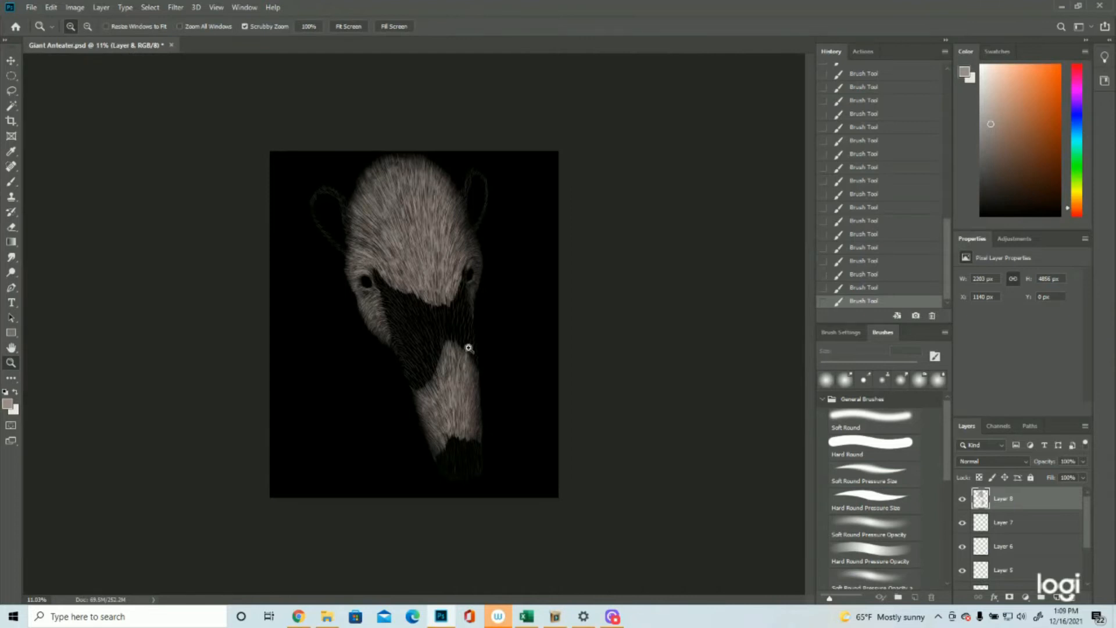
click(512, 195)
click(10, 182)
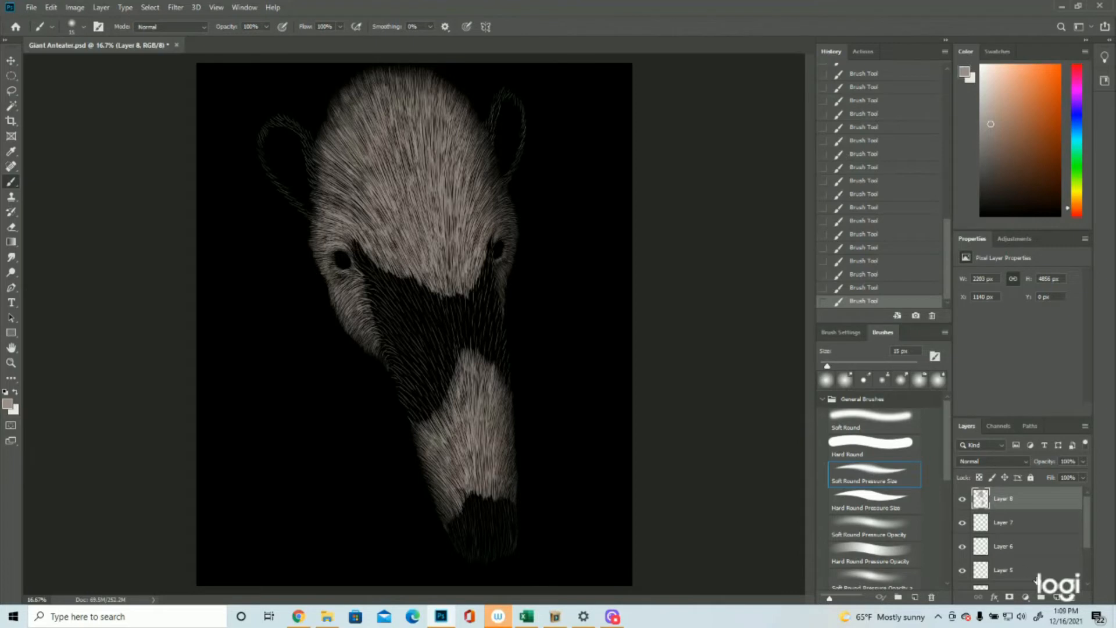
click(1057, 597)
Step: Show the swatches on Layer 4, sample the light cream one as the foreground colour, and hide the layer again
scroll(1036, 541, down, 3)
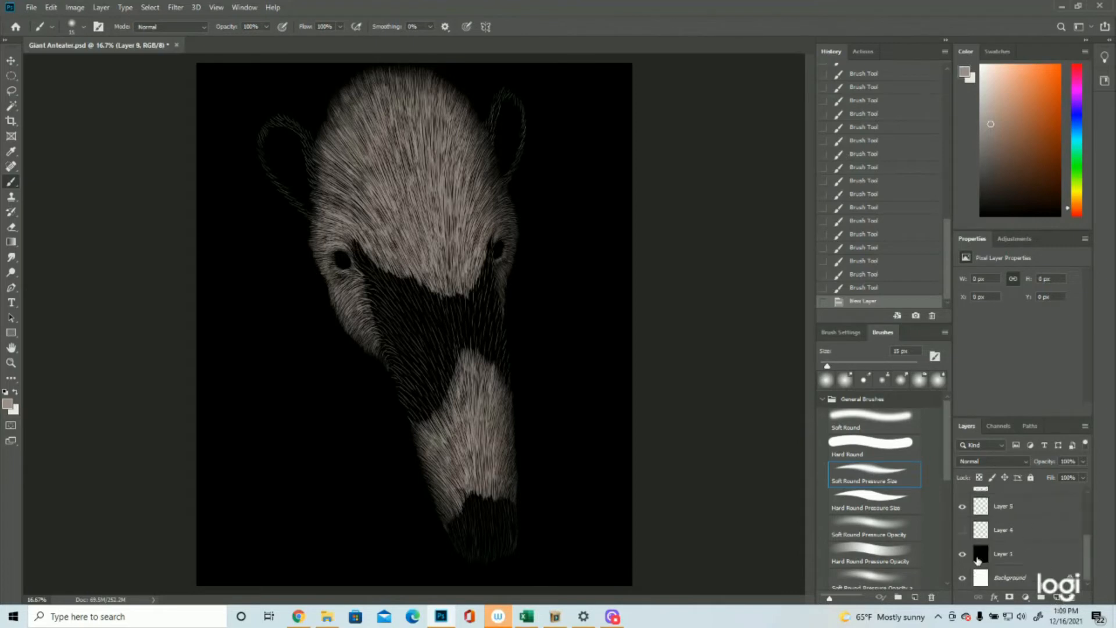
click(962, 531)
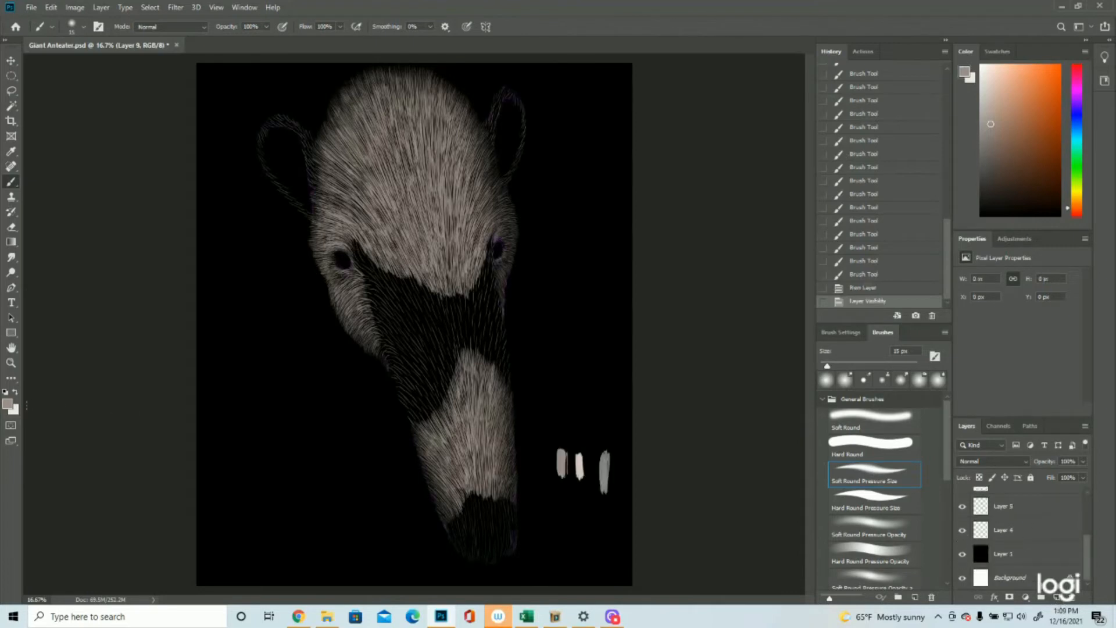
click(8, 403)
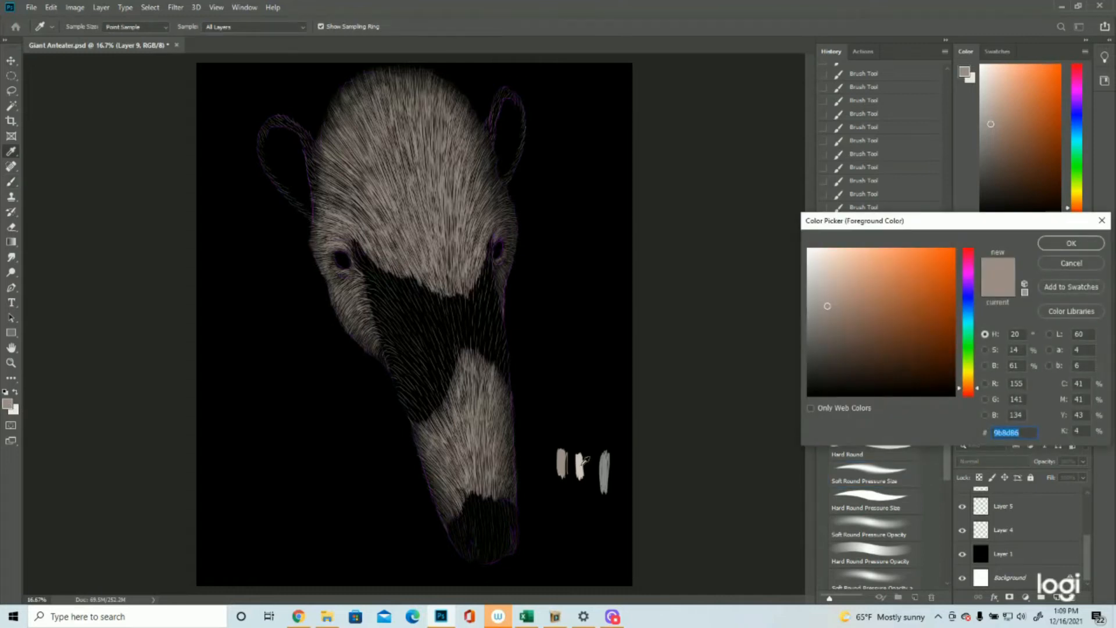
click(584, 459)
click(1071, 243)
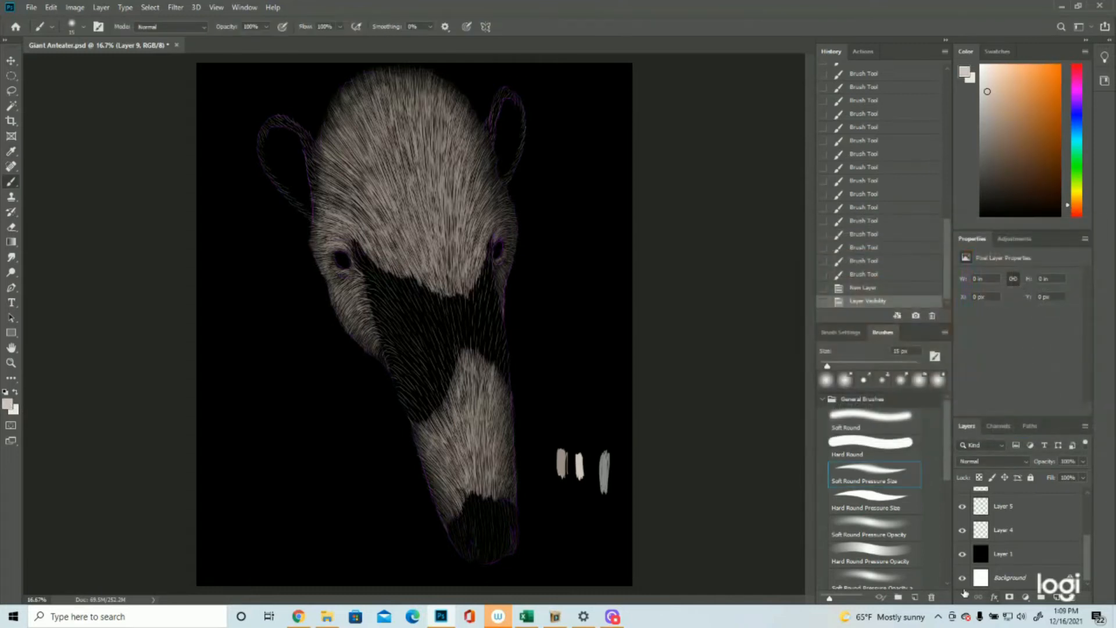
click(962, 531)
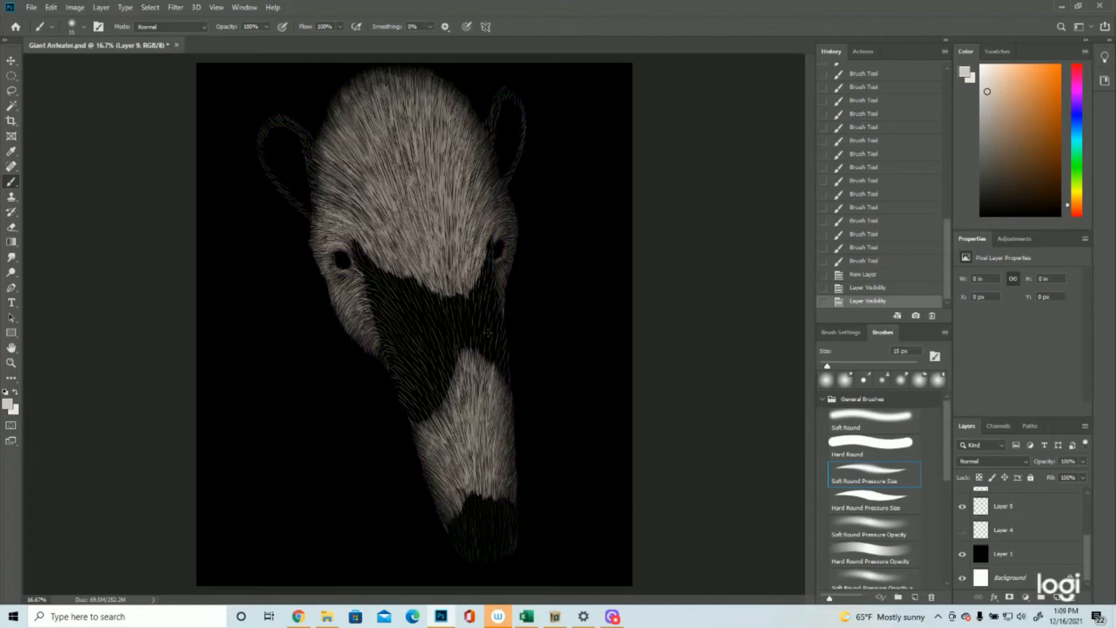
Step: Paint light strokes at the lower right edge of the dark band, just above the snout patch
click(11, 364)
click(551, 316)
click(552, 317)
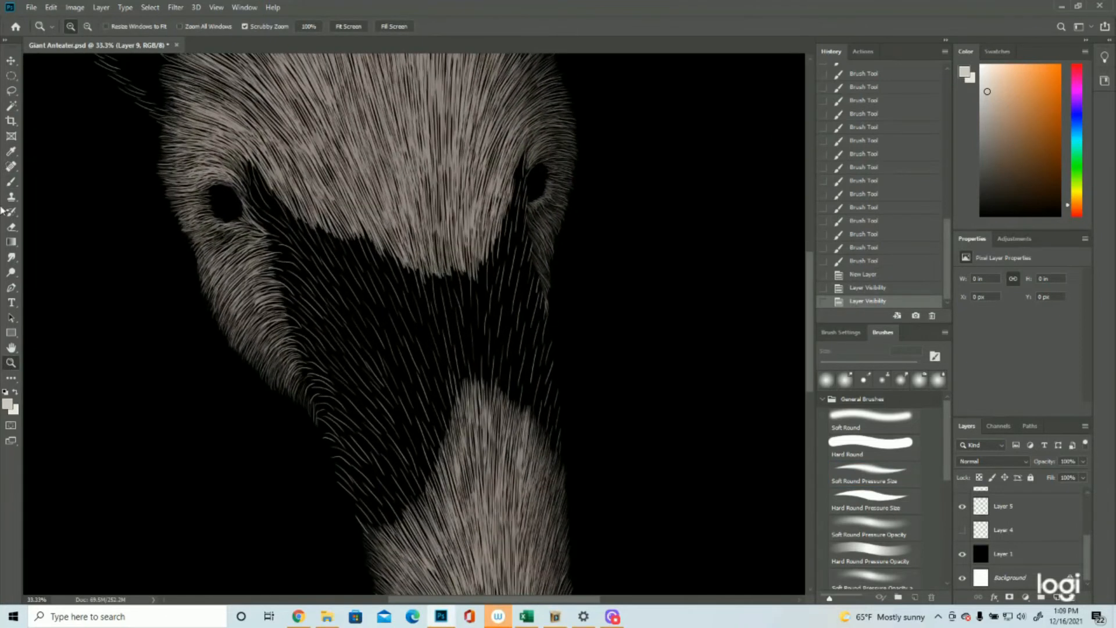
click(11, 181)
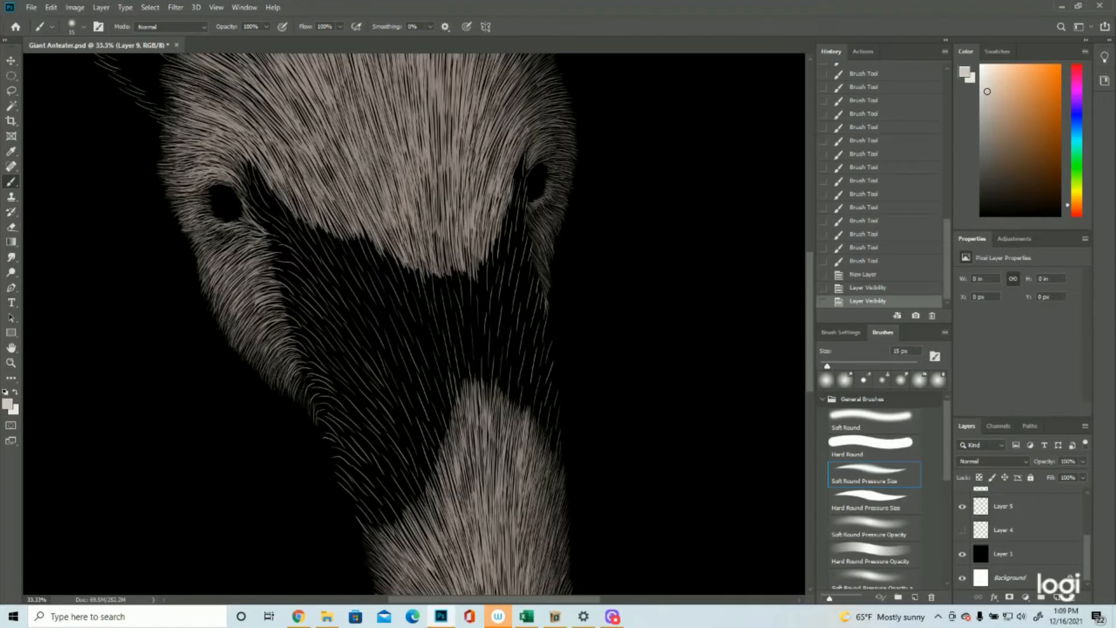
drag(539, 410, 539, 381)
drag(533, 415, 540, 379)
drag(536, 419, 541, 360)
drag(533, 398, 541, 343)
drag(532, 385, 541, 334)
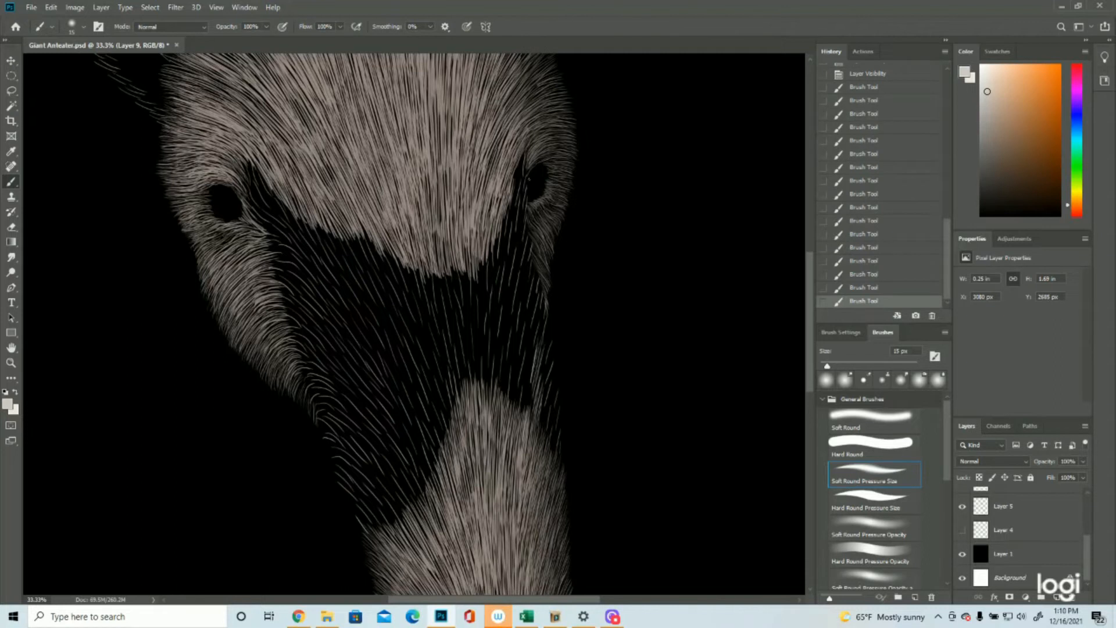
Step: Paint thin light strokes from the right eye's inner corner down beneath the eye
mouse_move(524, 183)
mouse_down()
mouse_move(526, 171)
mouse_move(528, 195)
mouse_up()
drag(523, 245, 529, 219)
drag(522, 262, 517, 210)
drag(520, 251, 517, 231)
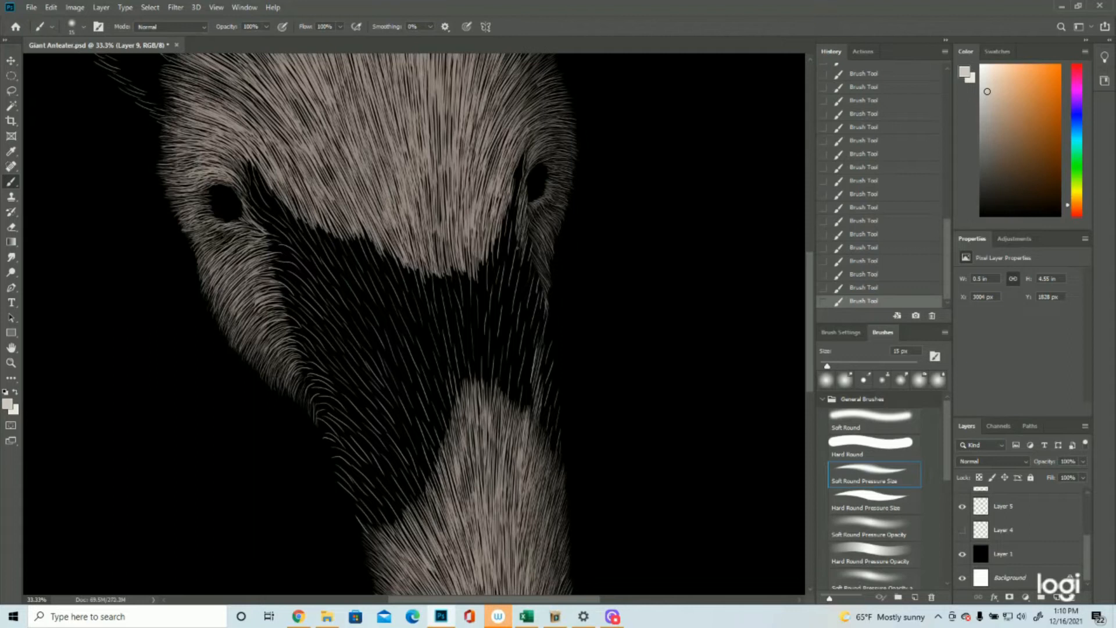
Step: Continue the light fur down the dark band's right edge, from below the right eye towards the snout patch
mouse_move(525, 273)
mouse_down()
mouse_move(529, 243)
mouse_move(529, 256)
mouse_up()
mouse_move(527, 288)
mouse_down()
mouse_move(532, 256)
mouse_move(531, 291)
mouse_up()
mouse_move(531, 312)
mouse_down()
mouse_move(535, 279)
mouse_move(536, 320)
mouse_move(545, 286)
mouse_up()
mouse_move(536, 340)
mouse_down()
mouse_move(543, 300)
mouse_move(551, 365)
mouse_up()
drag(540, 381, 531, 313)
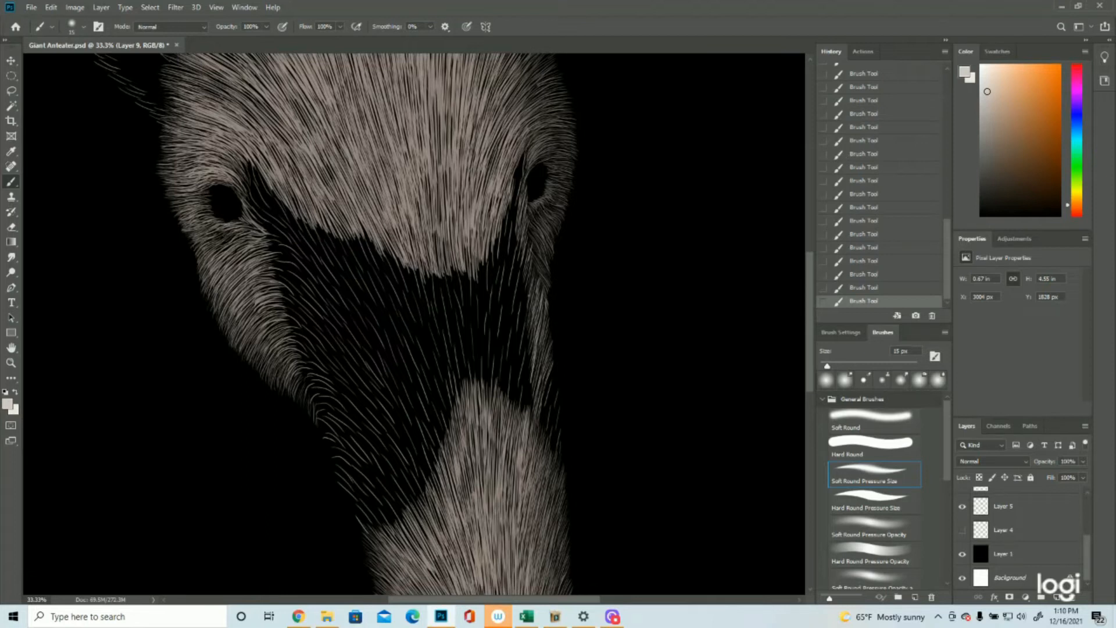
Step: Fill the narrow dark strip between the forehead fur and the right eye with light strokes
drag(526, 312, 524, 264)
mouse_move(518, 283)
mouse_down()
mouse_move(528, 248)
mouse_move(511, 235)
mouse_move(512, 194)
mouse_move(527, 149)
mouse_move(514, 157)
mouse_up()
drag(520, 183, 514, 164)
mouse_move(522, 190)
mouse_down()
mouse_move(526, 160)
mouse_move(516, 169)
mouse_up()
mouse_move(519, 213)
mouse_down()
mouse_move(511, 174)
mouse_move(510, 185)
mouse_up()
mouse_move(516, 221)
mouse_down()
mouse_move(510, 187)
mouse_move(522, 171)
mouse_up()
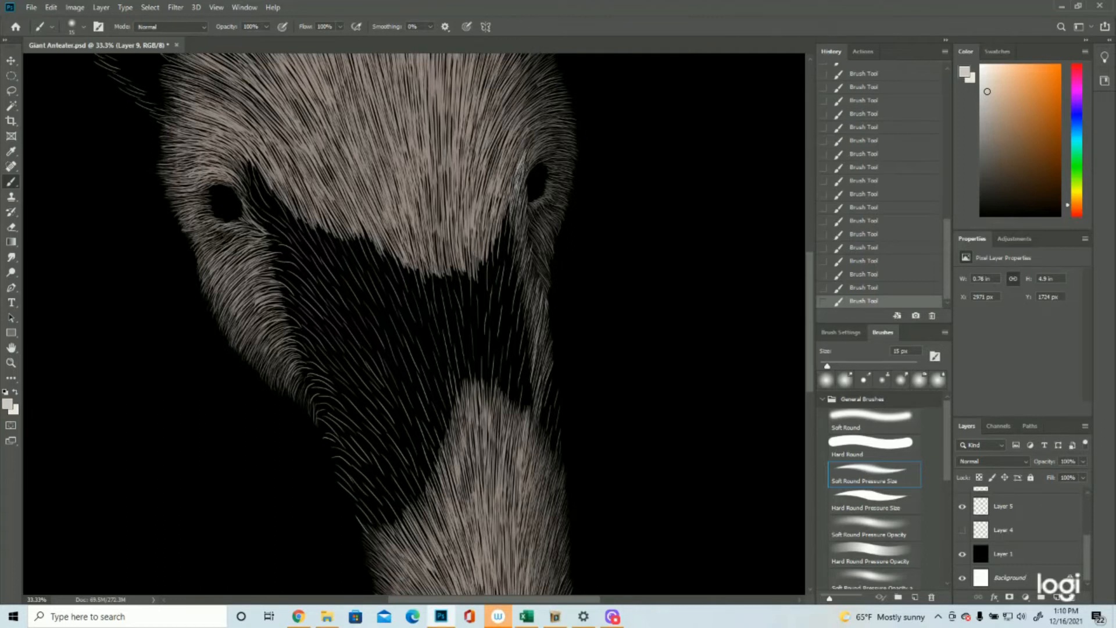
Step: Paint light strokes along the forehead fur's lower right edge where it meets the dark band
drag(518, 226, 503, 200)
drag(511, 223, 506, 199)
drag(508, 244, 502, 200)
drag(506, 258, 501, 207)
mouse_move(504, 261)
mouse_down()
mouse_move(496, 212)
mouse_move(494, 232)
mouse_up()
drag(499, 272, 497, 231)
mouse_move(492, 272)
mouse_down()
mouse_move(497, 232)
mouse_move(493, 248)
mouse_up()
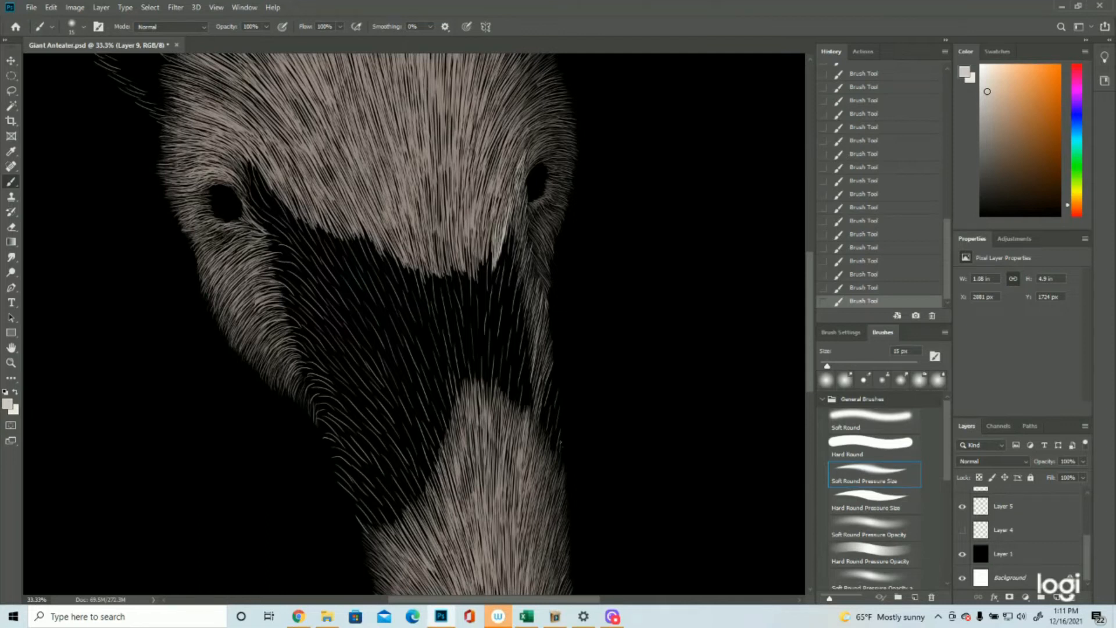
Step: Thicken the outer right edge of the snout where the dark band runs into the snout patch
drag(557, 454, 556, 419)
drag(557, 428, 556, 362)
drag(546, 392, 552, 374)
mouse_move(542, 427)
mouse_down()
mouse_move(548, 399)
mouse_move(554, 411)
mouse_move(547, 386)
mouse_up()
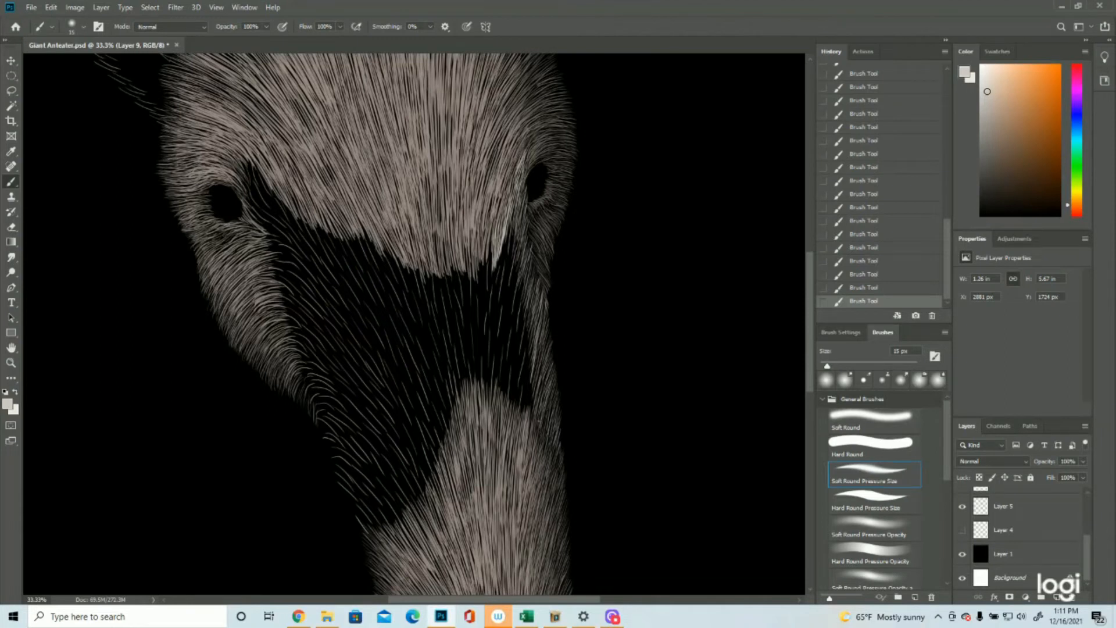
Step: Paint light strokes along the dark band's left edge, from the bottom of the cheek to the snout patch
mouse_move(356, 526)
mouse_down()
mouse_move(367, 508)
mouse_move(352, 474)
mouse_up()
drag(306, 390, 312, 377)
drag(311, 406, 319, 398)
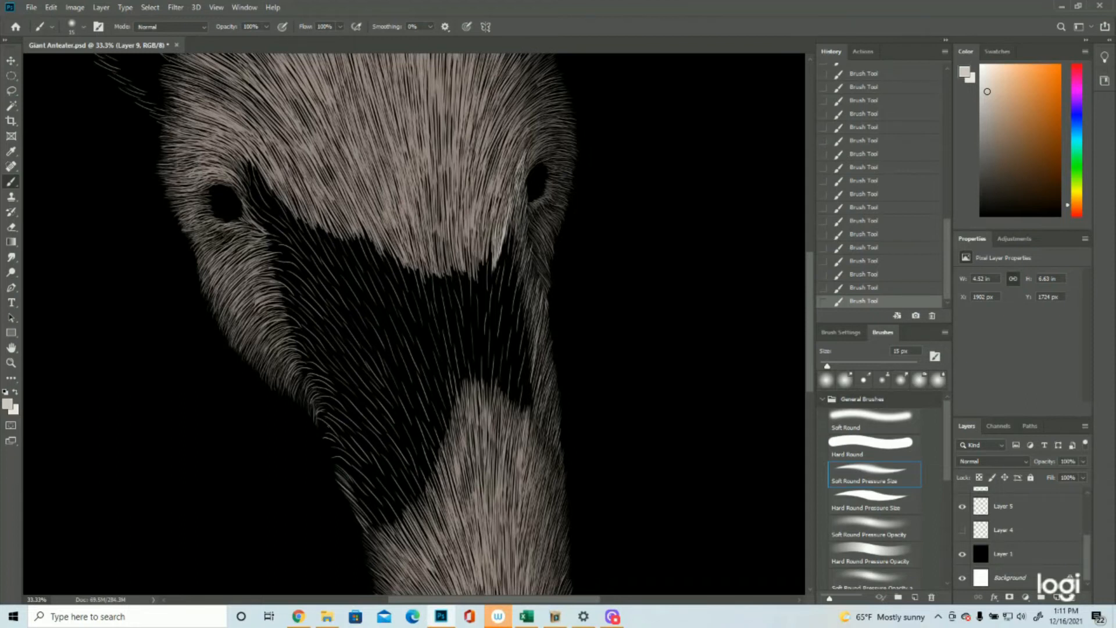
mouse_move(316, 425)
mouse_down()
mouse_move(326, 414)
mouse_move(354, 477)
mouse_up()
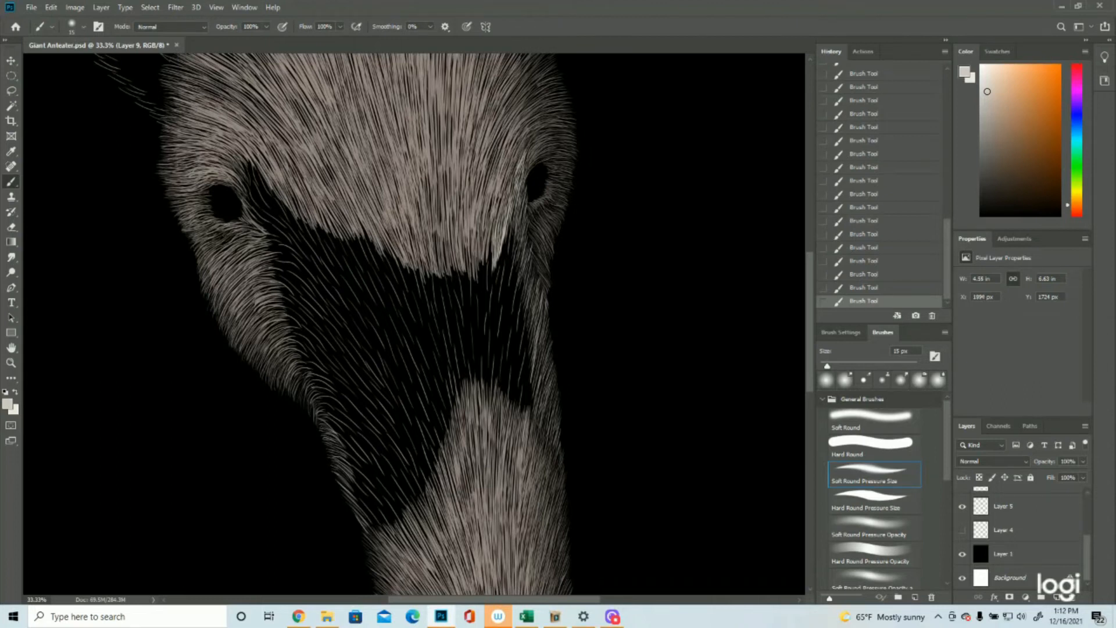
drag(320, 416, 334, 427)
Step: Paint dense light strokes from the left eye's inner corner down along the cheek's inner edge
click(11, 362)
drag(481, 349, 467, 355)
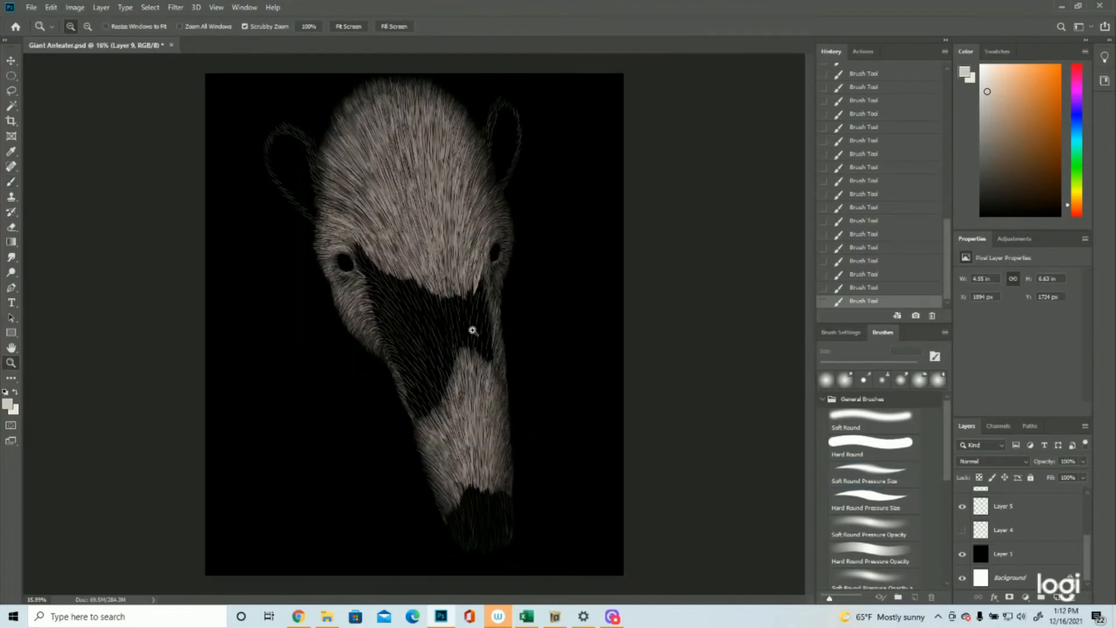
click(462, 228)
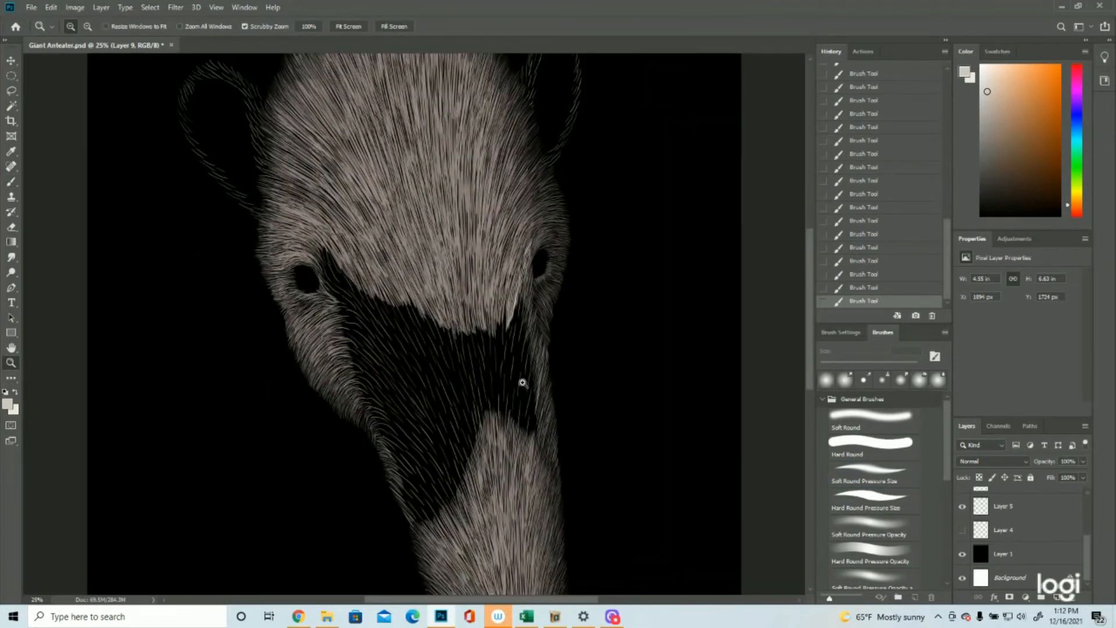
click(16, 183)
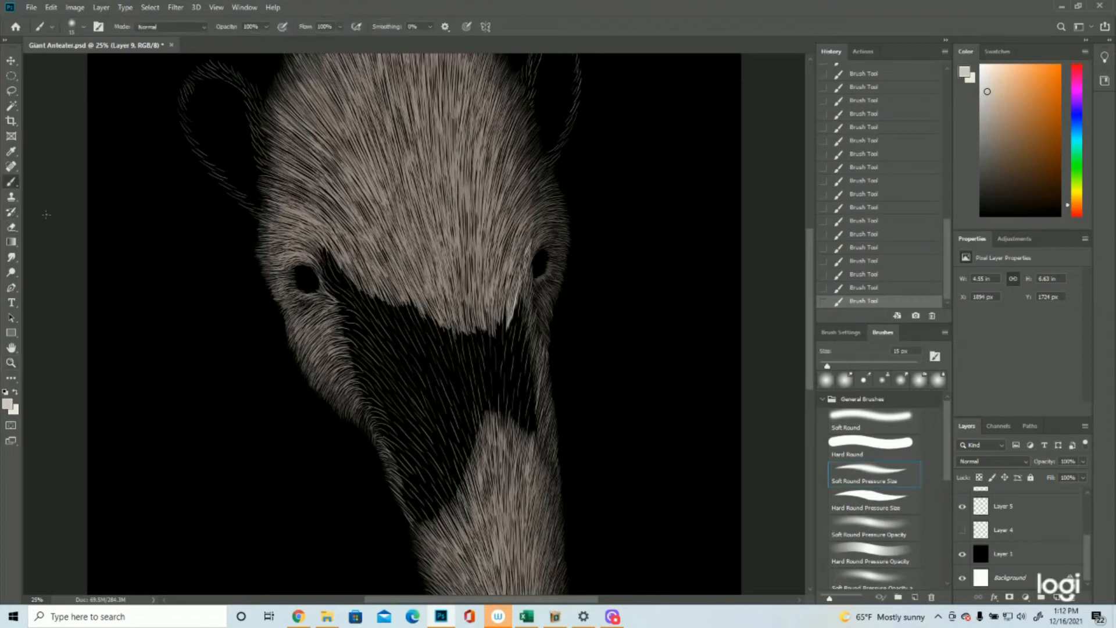
drag(323, 249, 342, 280)
mouse_move(327, 273)
mouse_down()
mouse_move(352, 304)
mouse_move(372, 307)
mouse_up()
mouse_move(337, 302)
mouse_down()
mouse_move(367, 305)
mouse_move(369, 337)
mouse_up()
mouse_move(343, 336)
mouse_down()
mouse_move(365, 370)
mouse_move(381, 362)
mouse_up()
mouse_move(367, 334)
mouse_down()
mouse_move(398, 372)
mouse_move(389, 433)
mouse_move(385, 412)
mouse_up()
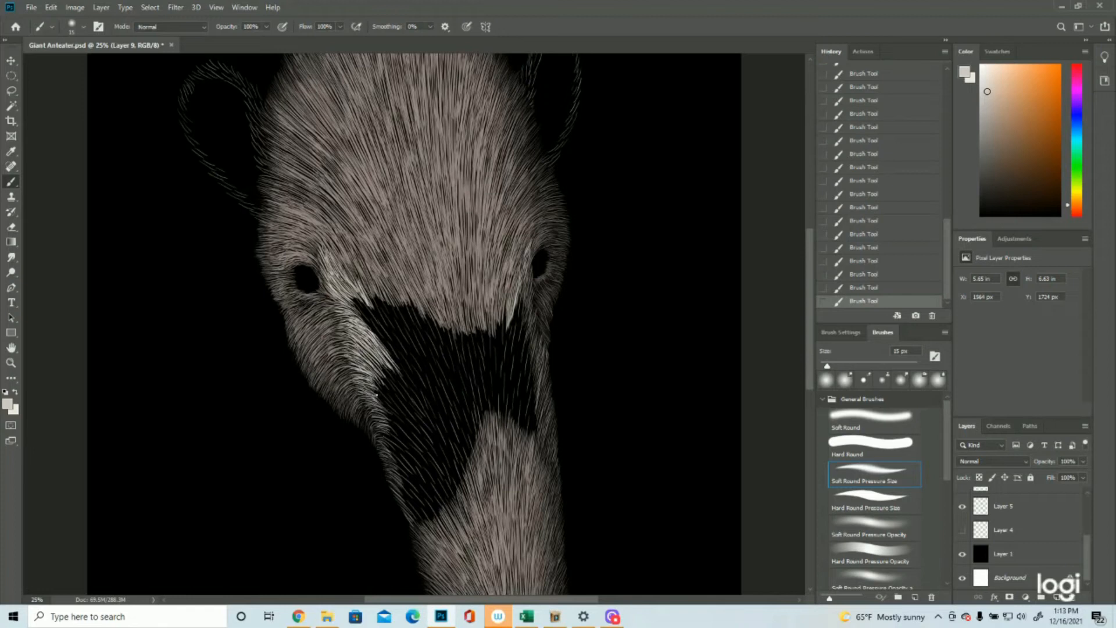
Step: Extend the light fur down the dark band's left side to the top of the snout patch
drag(373, 369, 423, 450)
mouse_move(382, 412)
mouse_down()
mouse_move(427, 479)
mouse_move(419, 512)
mouse_up()
drag(407, 459, 434, 524)
drag(422, 471, 448, 516)
Step: Fill the right side of the dark band with long light strokes between the forehead and the snout patch
scroll(512, 325, up, 1)
mouse_move(517, 308)
mouse_down()
mouse_move(504, 374)
mouse_move(521, 421)
mouse_up()
drag(531, 390, 527, 449)
drag(523, 351, 515, 437)
drag(513, 350, 504, 430)
drag(504, 319, 499, 402)
ctrl+click(485, 319)
Step: Widen the light fur on the dark band's left side with long diagonal strokes below the forehead edge
drag(329, 294, 372, 346)
mouse_move(327, 308)
mouse_down()
mouse_move(365, 379)
mouse_move(386, 378)
mouse_up()
drag(391, 307, 427, 428)
Step: Paint long light strokes down the right of the band's centre, reaching the tip of the snout patch
scroll(414, 324, down, 2)
drag(492, 274, 500, 390)
drag(477, 279, 494, 409)
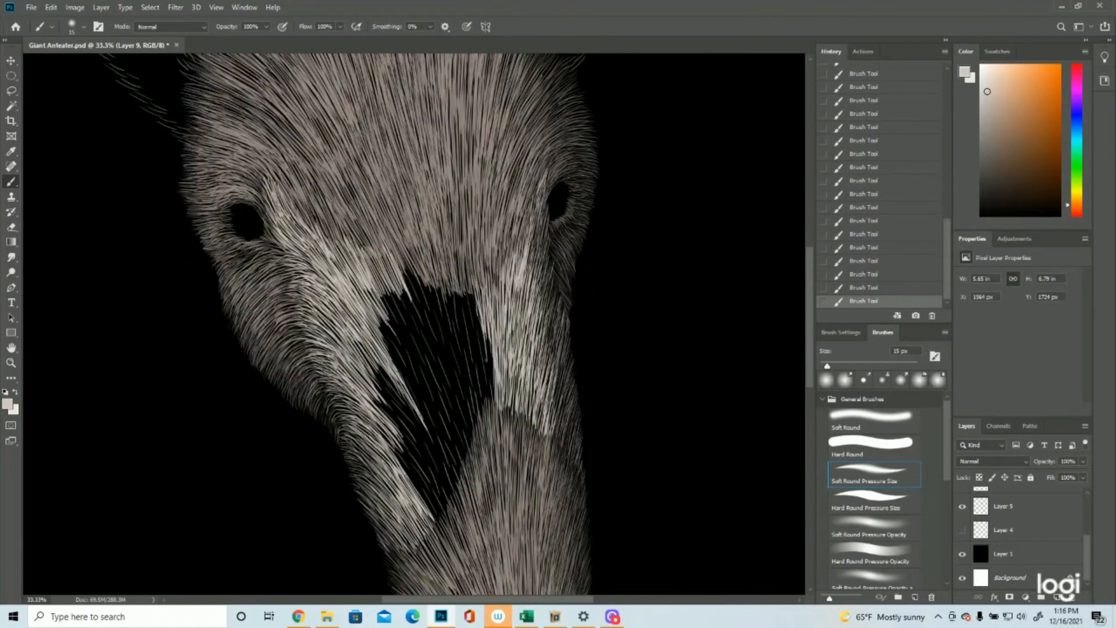
drag(479, 300, 492, 407)
Step: Cover the dark area under the forehead's lower edge with light strokes running down towards the snout patch
drag(386, 255, 424, 339)
drag(414, 282, 448, 352)
drag(439, 303, 481, 423)
drag(437, 281, 462, 362)
drag(450, 322, 477, 404)
drag(451, 284, 482, 393)
drag(468, 312, 492, 419)
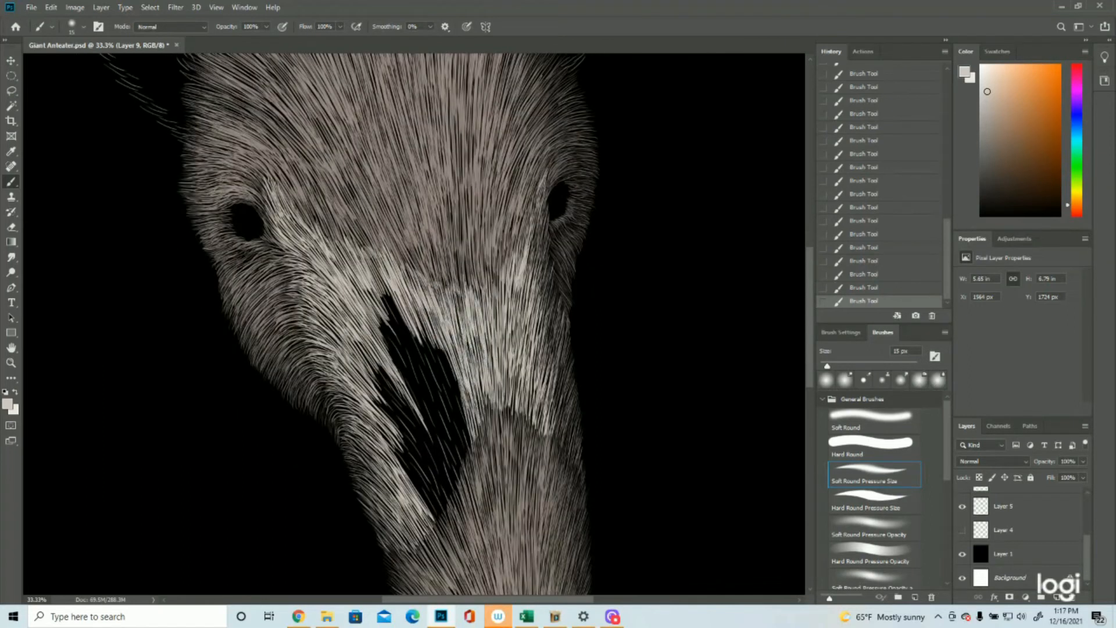
Step: Close the remaining dark gap in the middle of the band with long diagonal light strokes down to the snout patch
drag(374, 288, 412, 395)
drag(410, 308, 453, 420)
drag(428, 324, 472, 458)
mouse_move(413, 321)
mouse_down()
mouse_move(468, 428)
mouse_move(445, 430)
mouse_up()
drag(419, 355, 468, 476)
drag(358, 346, 423, 443)
drag(391, 372, 460, 493)
drag(426, 398, 464, 486)
drag(378, 424, 446, 530)
click(11, 363)
drag(389, 372, 432, 416)
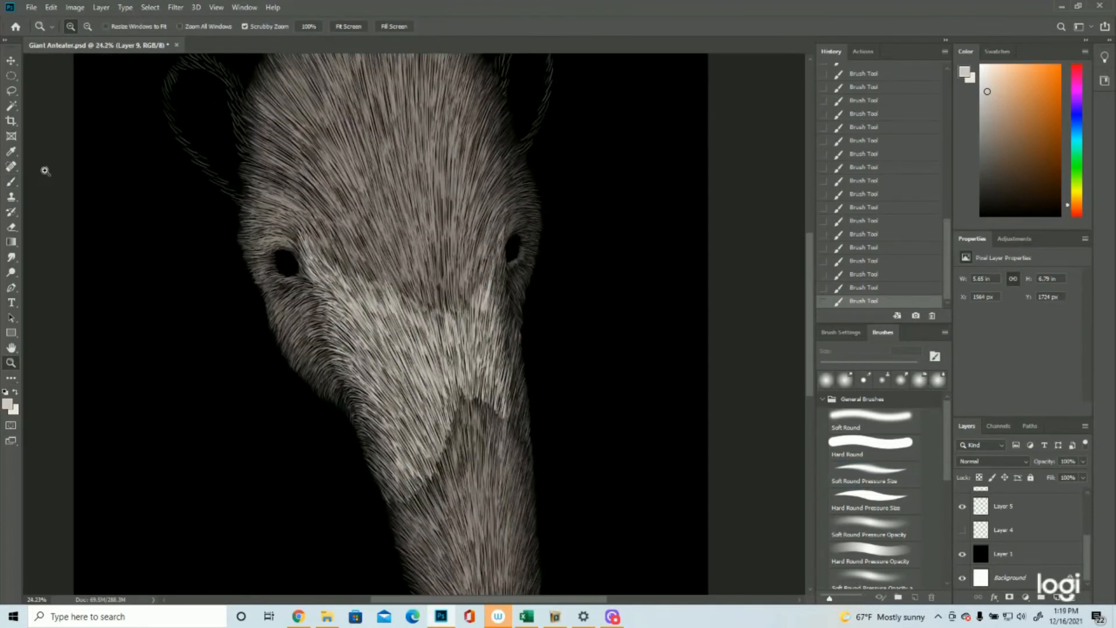
click(11, 182)
right_click(27, 181)
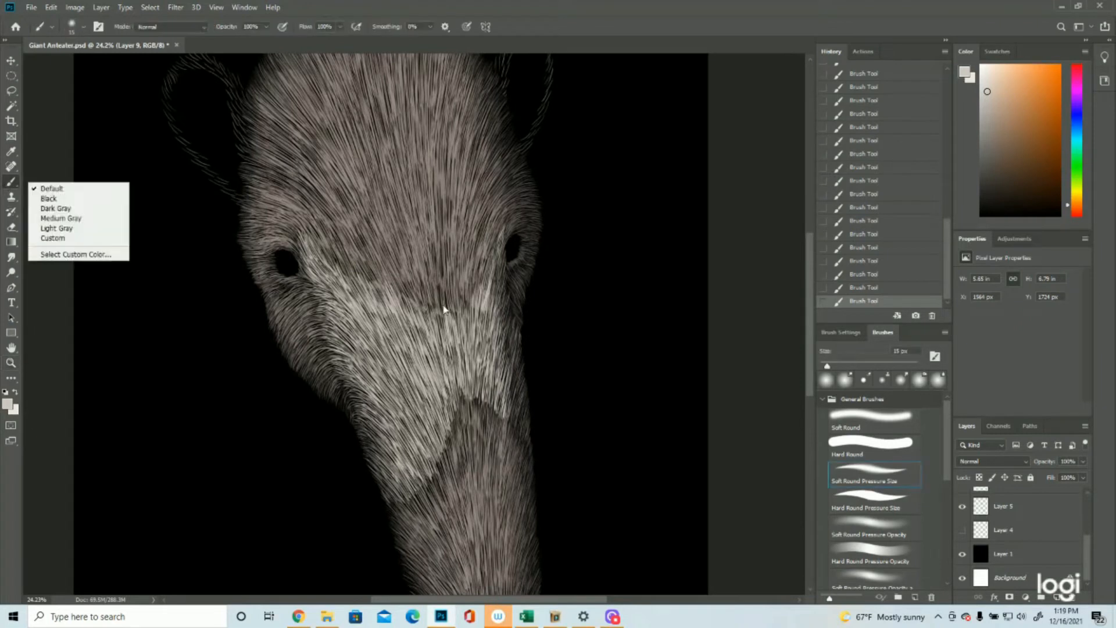
click(499, 283)
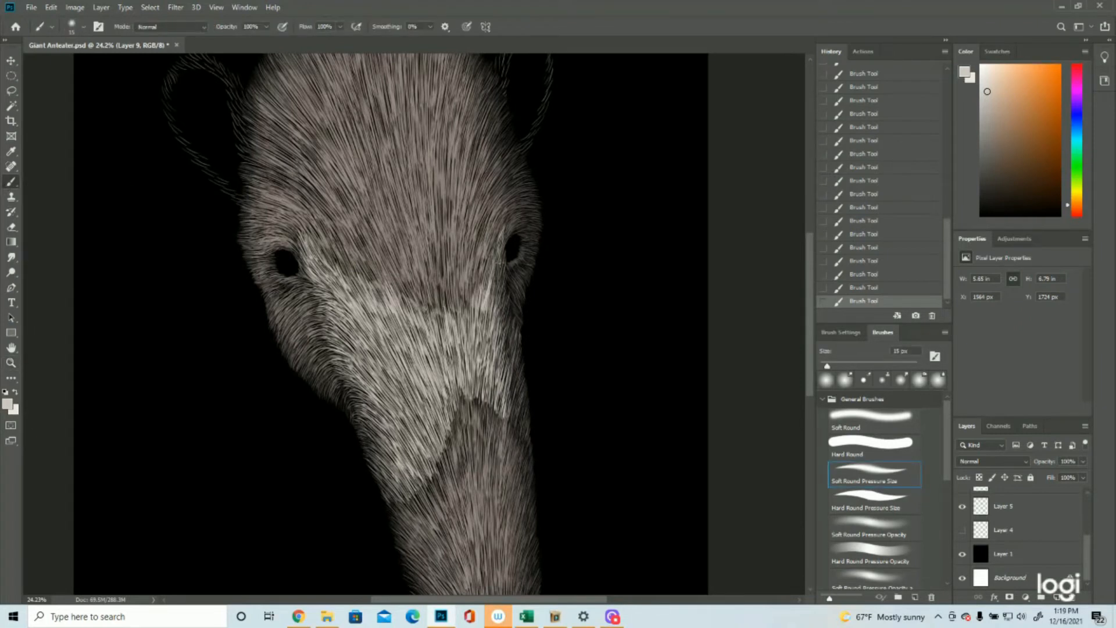
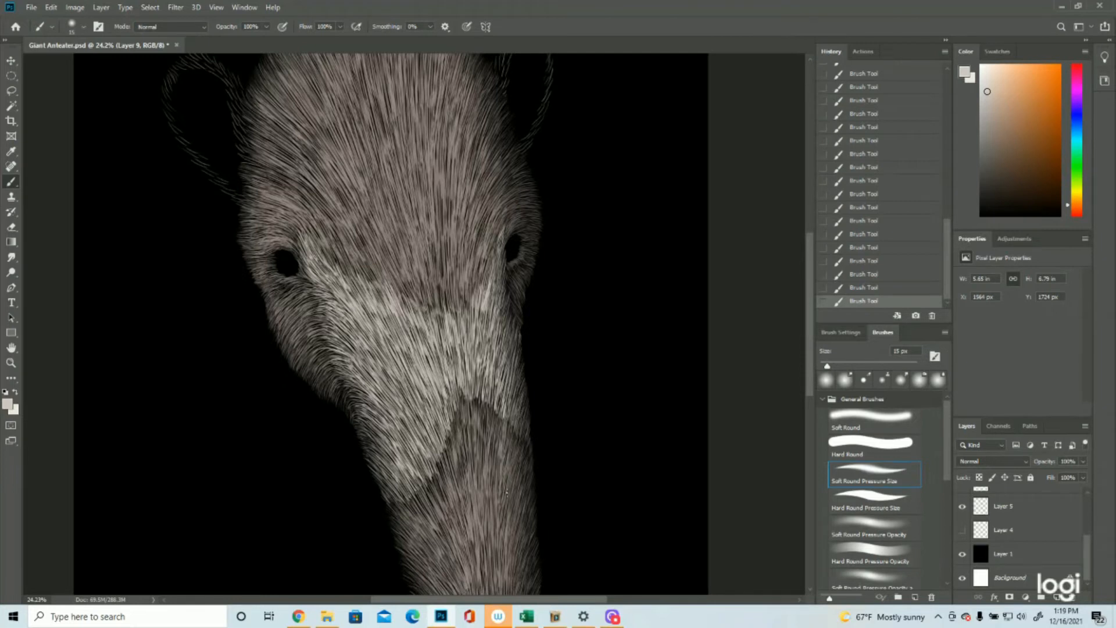
Step: Add a new layer and blend the tip of the snout patch with short light strokes reaching up into the cream fur
scroll(389, 326, down, 2)
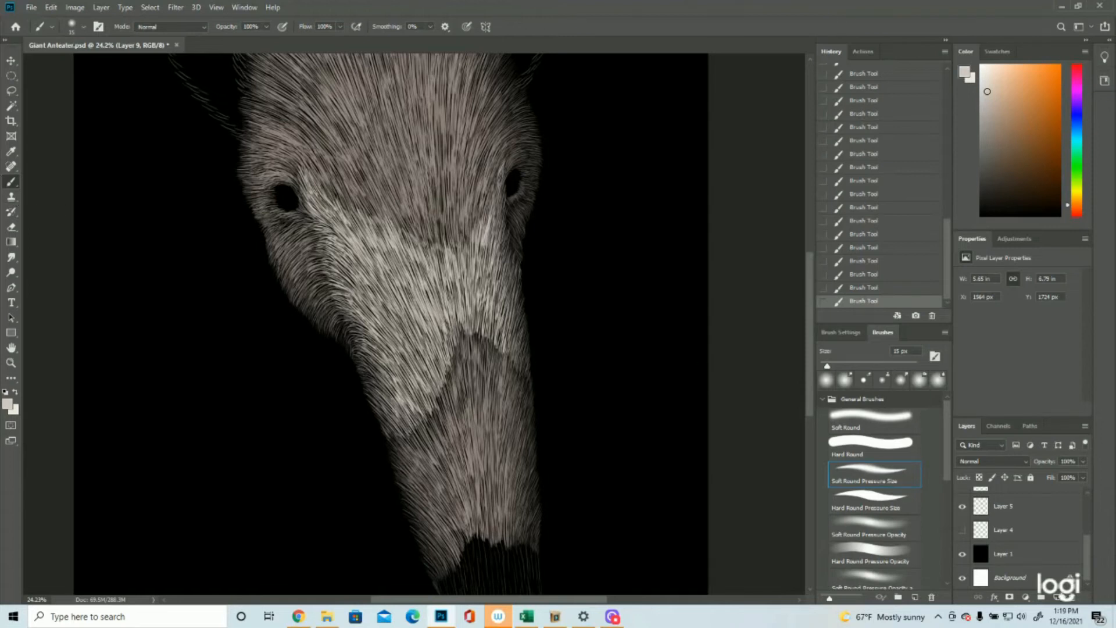
click(1060, 597)
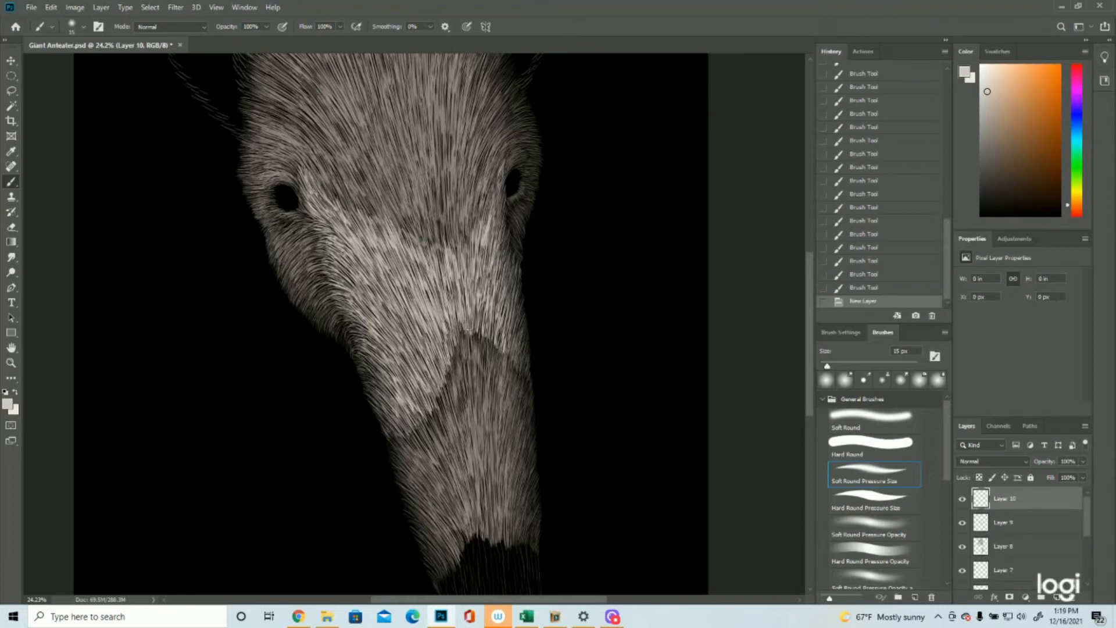
drag(467, 347, 464, 323)
drag(464, 342, 468, 325)
drag(469, 345, 469, 326)
drag(473, 349, 474, 324)
drag(477, 352, 483, 323)
mouse_move(486, 353)
mouse_down()
mouse_move(484, 324)
mouse_move(463, 323)
mouse_up()
drag(461, 352, 459, 333)
drag(460, 352, 462, 326)
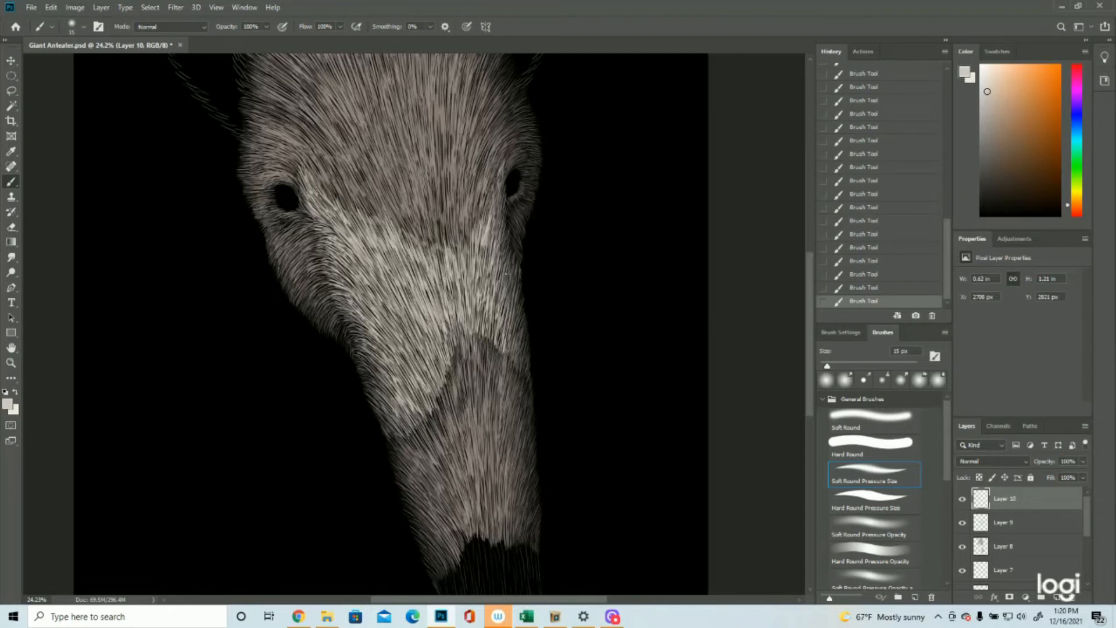
Step: Soften the left boundary of the snout patch with light strokes running from its tip down to the snout's outer edge
drag(461, 361, 456, 339)
drag(454, 382, 453, 344)
drag(452, 389, 448, 375)
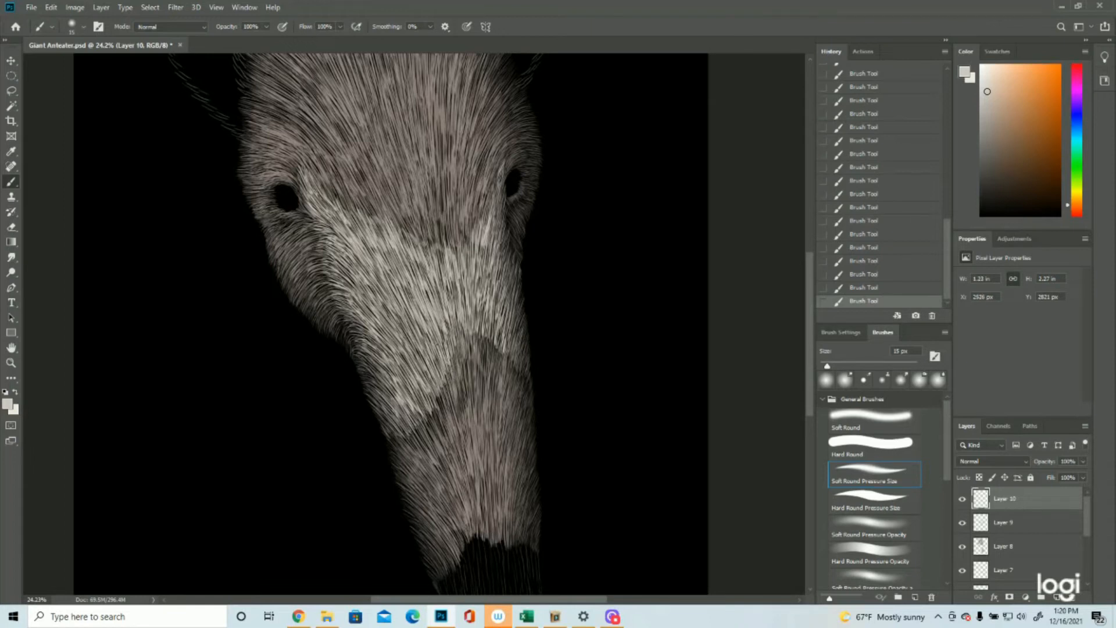
drag(449, 391, 442, 368)
mouse_move(439, 417)
mouse_down()
mouse_move(443, 389)
mouse_move(416, 413)
mouse_move(426, 433)
mouse_move(416, 426)
mouse_up()
mouse_move(430, 434)
mouse_down()
mouse_move(419, 413)
mouse_move(417, 429)
mouse_move(384, 413)
mouse_up()
mouse_move(441, 434)
mouse_down()
mouse_move(431, 415)
mouse_move(439, 391)
mouse_up()
drag(445, 438, 437, 418)
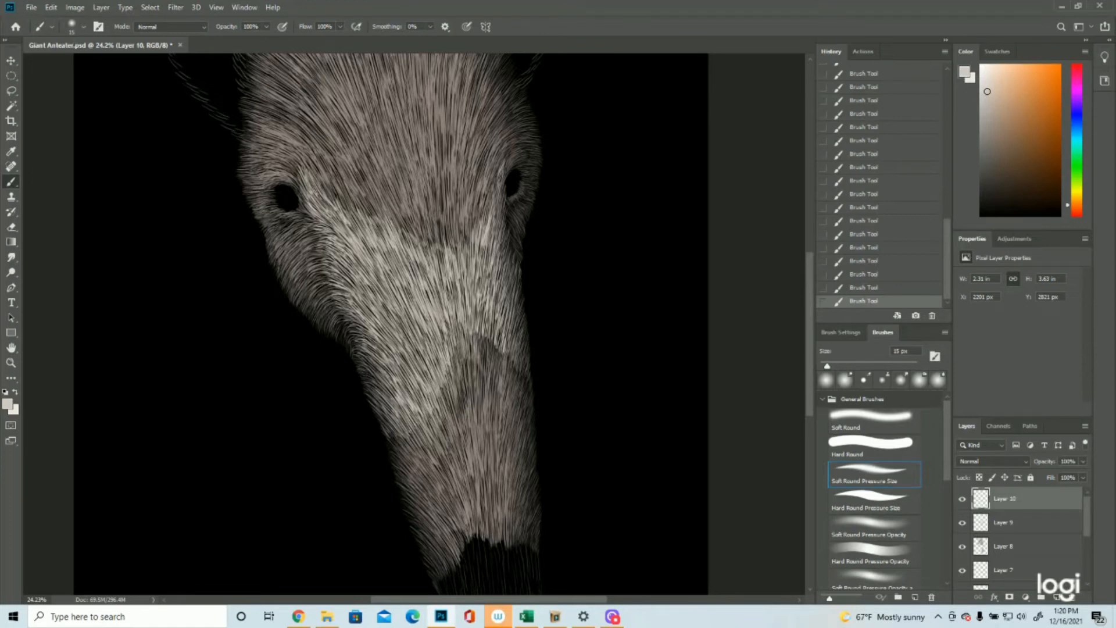
Step: Blend the boundary on the right of the snout patch's tip with light strokes overlapping the cream fur
drag(495, 352, 491, 324)
drag(495, 369, 483, 326)
mouse_move(495, 370)
mouse_down()
mouse_move(503, 346)
mouse_move(490, 326)
mouse_move(471, 344)
mouse_move(461, 329)
mouse_up()
mouse_move(451, 370)
mouse_down()
mouse_move(459, 330)
mouse_move(482, 334)
mouse_move(478, 324)
mouse_up()
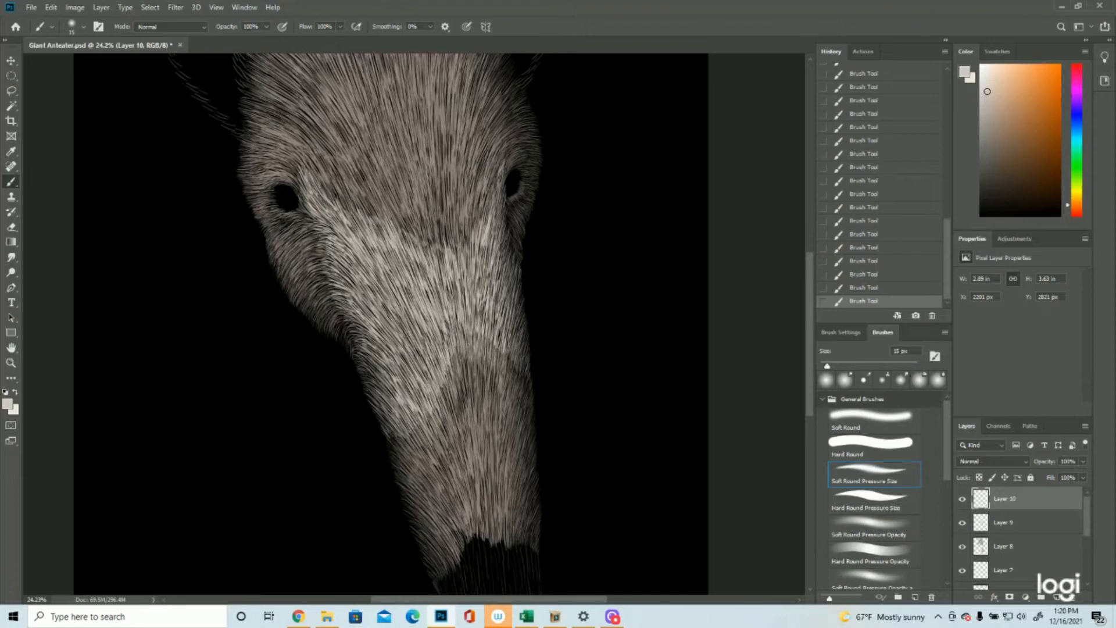
mouse_move(469, 376)
mouse_down()
mouse_move(464, 361)
mouse_move(500, 339)
mouse_move(519, 373)
mouse_move(515, 361)
mouse_up()
Step: Step back past the latest brush strokes and repaint light hairs at the snout's right edge beside the patch tip
click(884, 263)
click(851, 222)
scroll(411, 288, down, 1)
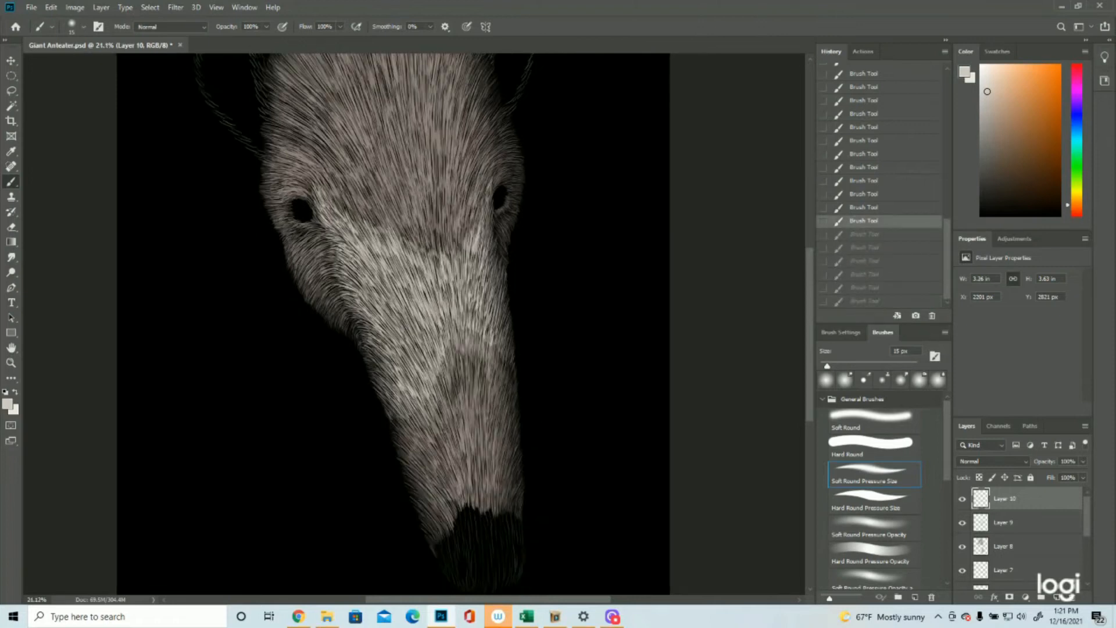
drag(505, 357, 508, 356)
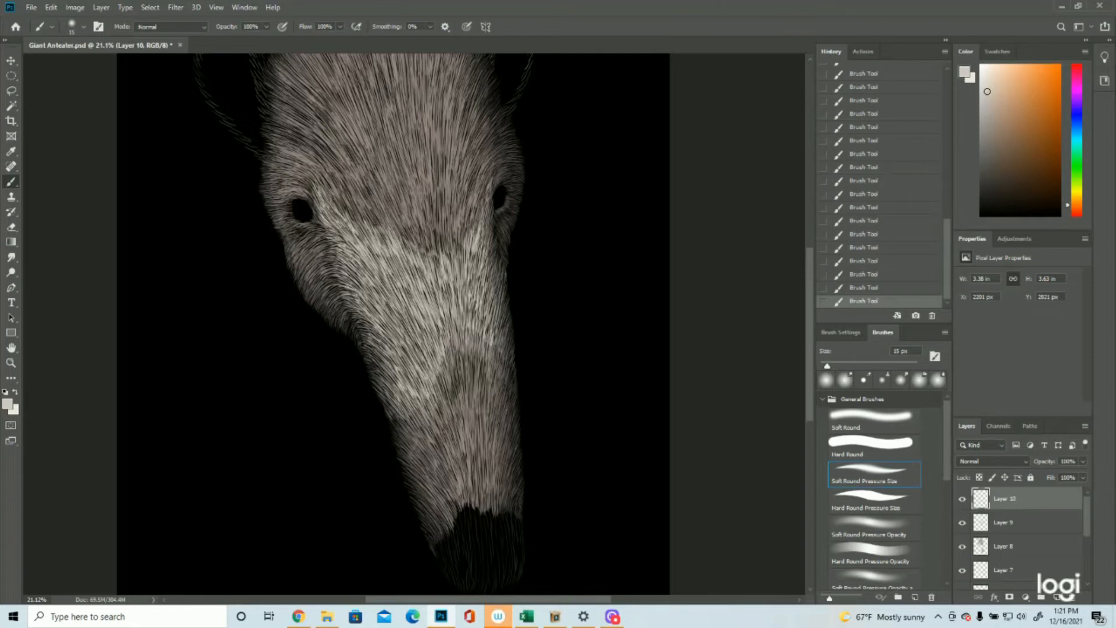
Step: Soften the forehead's lower edge and the area below the left eye with light strokes, checking the latest ones by undoing and redoing them
mouse_move(371, 231)
mouse_down()
mouse_move(358, 215)
mouse_move(441, 236)
mouse_move(404, 224)
mouse_up()
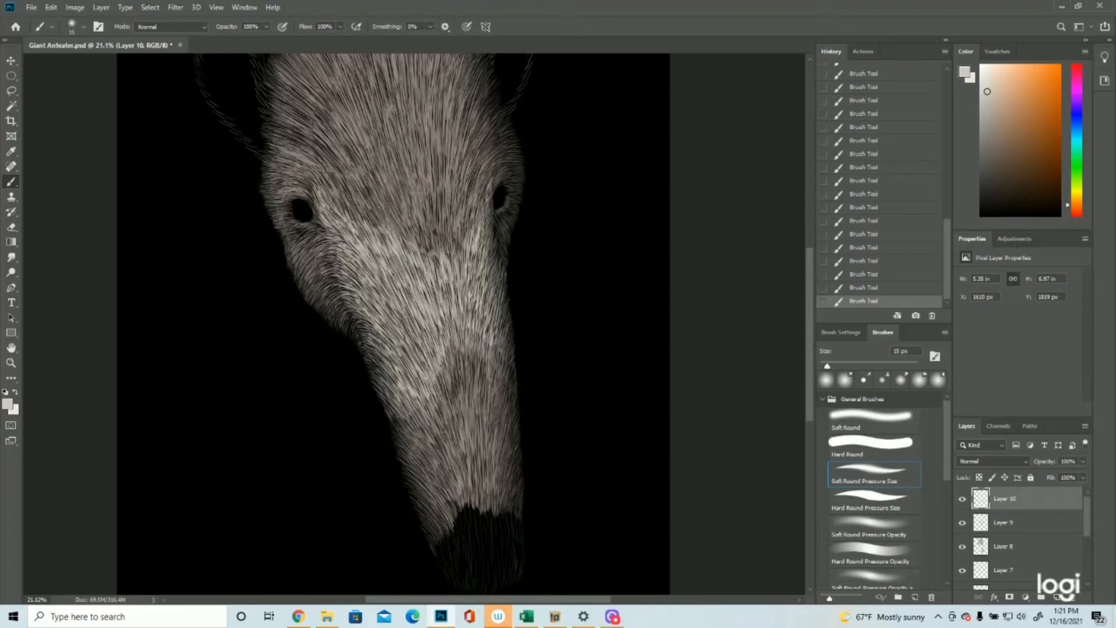
drag(331, 269, 343, 278)
click(855, 274)
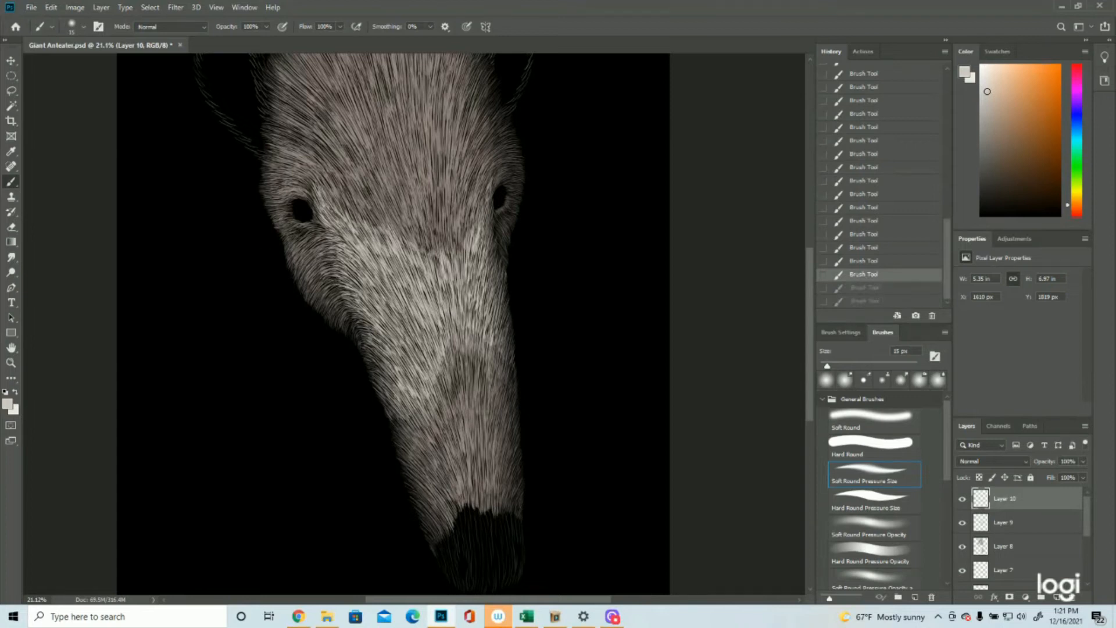
key(ctrl+shift+z)
key(ctrl+shift+z)
Step: Add a new layer and thicken the inner edge of the right ear with short light hairs down to the head
key(z)
drag(572, 204, 519, 203)
click(518, 192)
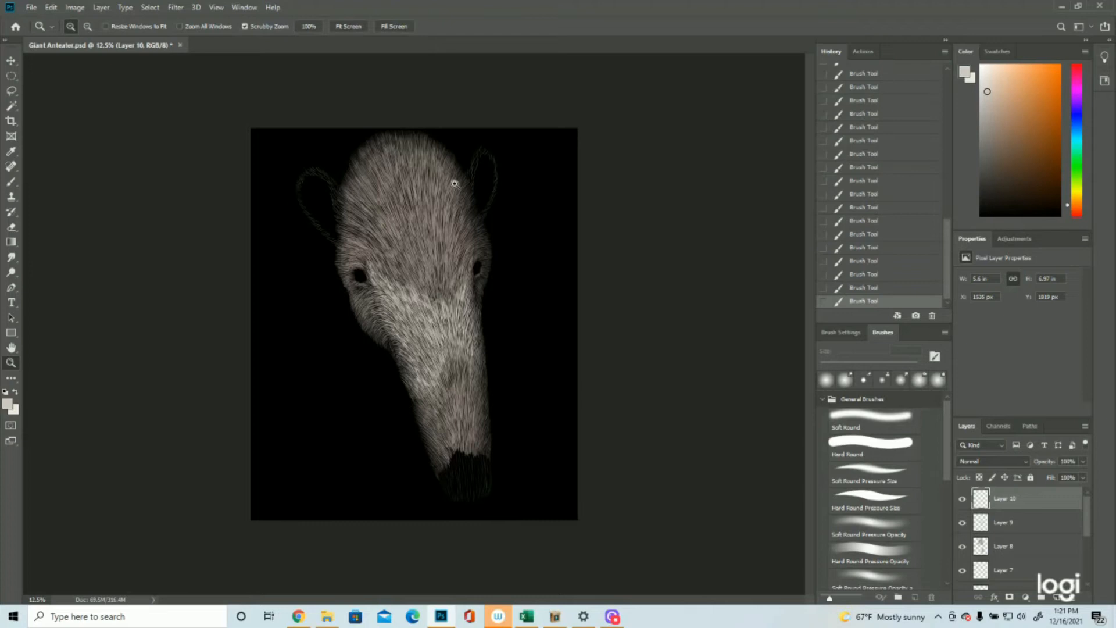
click(457, 111)
click(457, 112)
key(ctrl+shift+alt+n)
key(b)
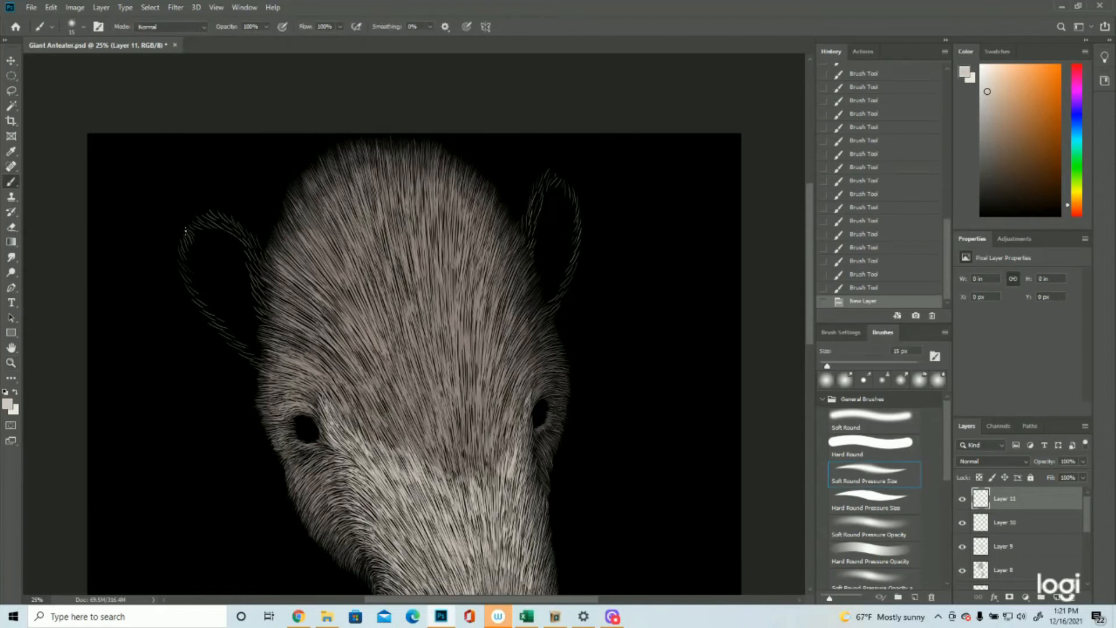
drag(542, 196, 542, 193)
drag(538, 210, 542, 190)
drag(536, 207, 536, 202)
mouse_move(530, 220)
mouse_down()
mouse_move(532, 209)
mouse_move(528, 224)
mouse_up()
drag(531, 209, 531, 206)
mouse_move(526, 225)
mouse_down()
mouse_move(528, 216)
mouse_move(523, 230)
mouse_up()
drag(521, 233, 533, 216)
drag(527, 234, 534, 223)
mouse_move(528, 240)
mouse_down()
mouse_move(534, 227)
mouse_move(534, 245)
mouse_up()
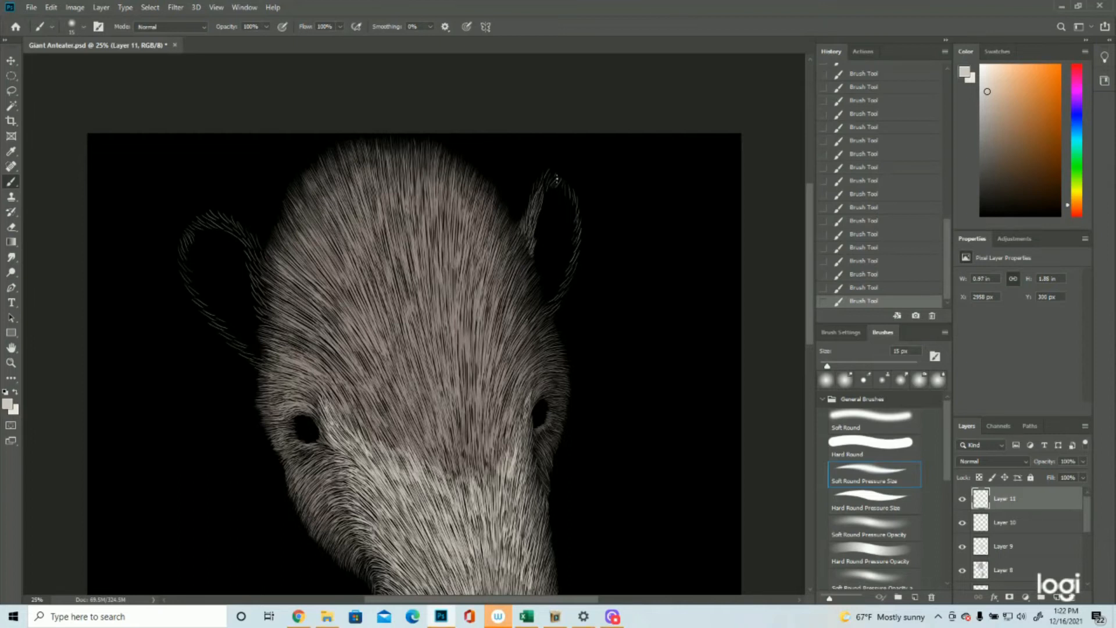
Step: Thicken the right ear's tip and outer edge with light hairs down to where the ear joins the head
drag(558, 175, 556, 173)
drag(554, 172, 553, 169)
drag(562, 186, 565, 181)
mouse_move(578, 212)
mouse_down()
mouse_move(577, 204)
mouse_move(580, 248)
mouse_up()
drag(575, 261, 547, 315)
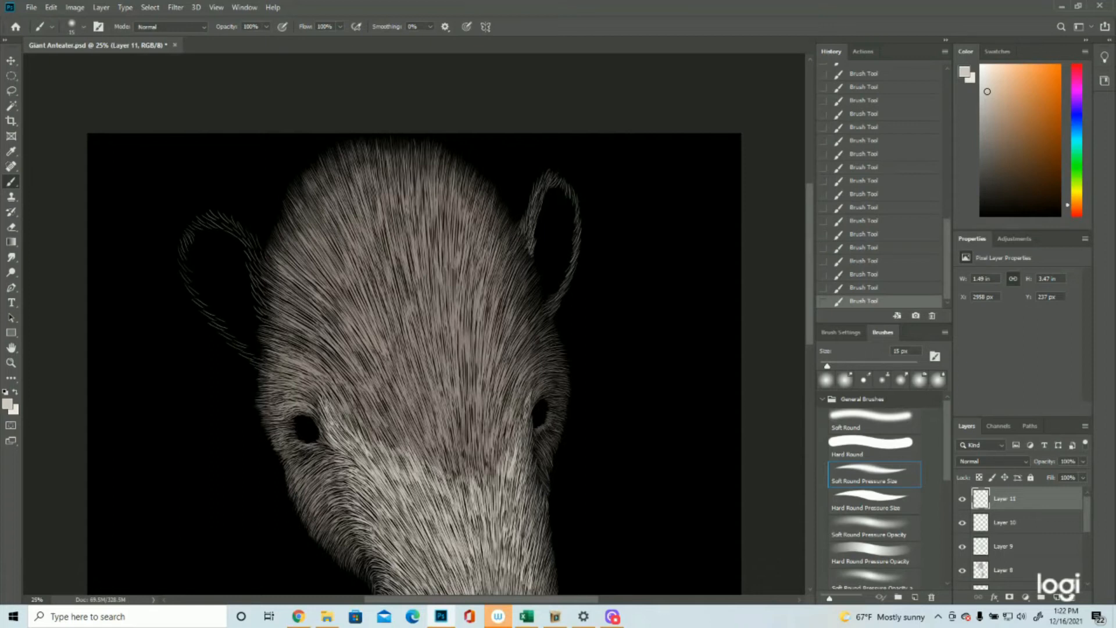
Step: Thicken the left ear's outline with light hairs along its inner edge, over the top and down the outer edge
mouse_move(270, 318)
mouse_down()
mouse_move(251, 273)
mouse_move(267, 288)
mouse_move(244, 258)
mouse_move(266, 285)
mouse_move(249, 267)
mouse_move(247, 256)
mouse_move(261, 272)
mouse_move(249, 238)
mouse_move(265, 265)
mouse_move(249, 233)
mouse_move(260, 263)
mouse_up()
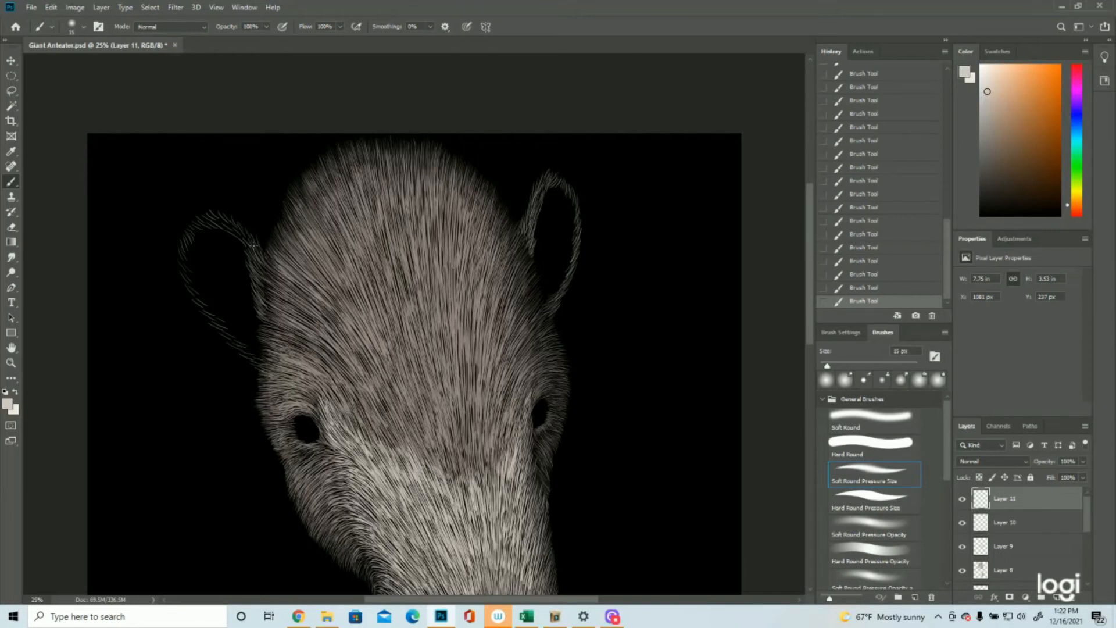
drag(232, 224, 248, 248)
drag(198, 215, 230, 225)
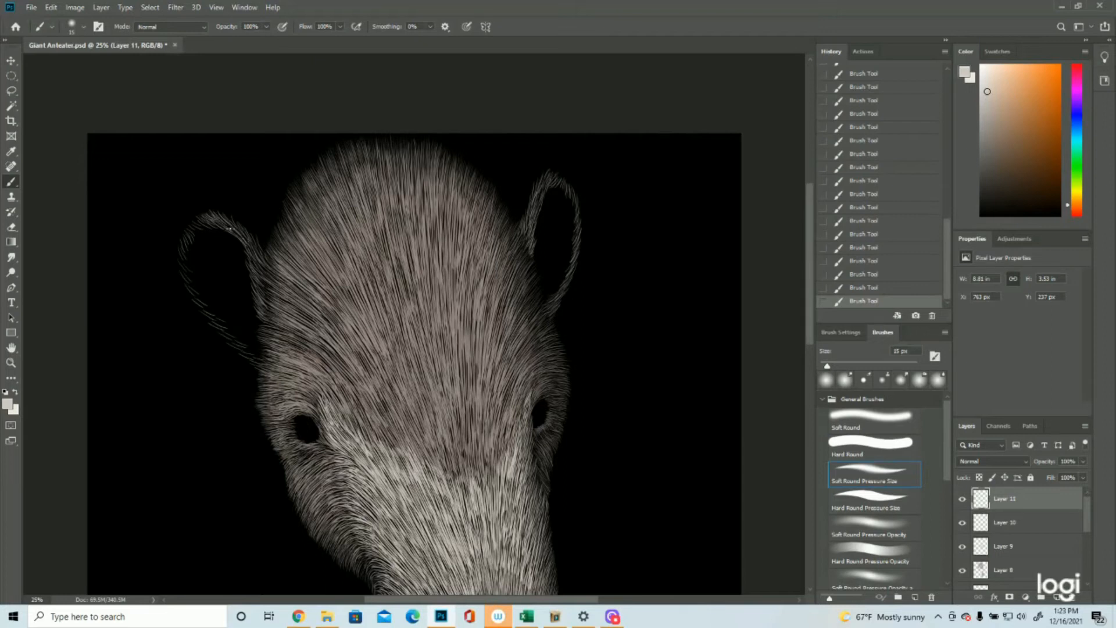
drag(199, 231, 186, 229)
mouse_move(194, 241)
mouse_down()
mouse_move(181, 237)
mouse_move(179, 261)
mouse_up()
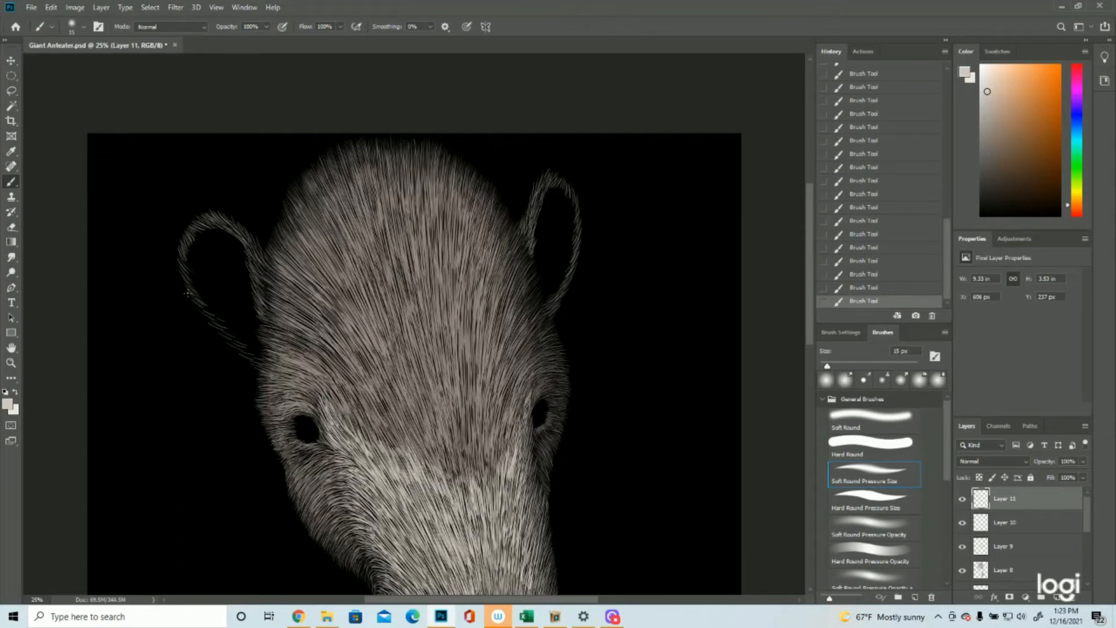
mouse_move(214, 319)
mouse_down()
mouse_move(193, 304)
mouse_move(248, 352)
mouse_move(234, 351)
mouse_move(263, 359)
mouse_move(261, 364)
mouse_up()
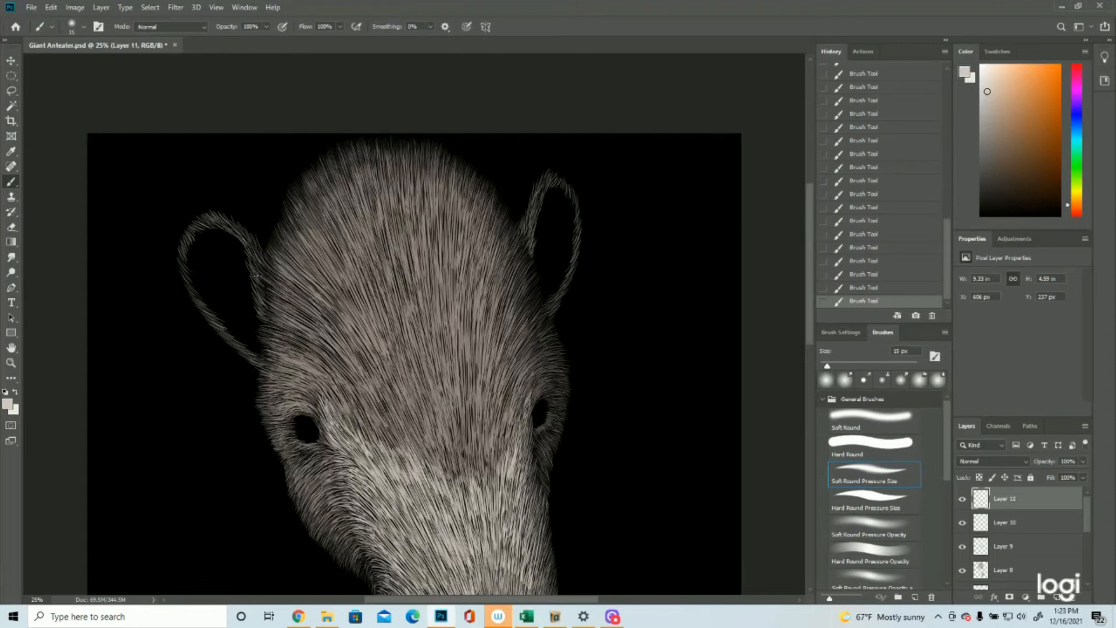
Step: Add another layer and paint a second coat of short light hairs around the left ear's upper curve
click(1056, 597)
drag(202, 218, 212, 225)
drag(212, 215, 223, 226)
mouse_move(222, 219)
mouse_down()
mouse_move(236, 233)
mouse_move(210, 225)
mouse_up()
drag(202, 218, 204, 228)
drag(198, 220, 201, 230)
drag(193, 225, 197, 233)
drag(191, 227, 195, 237)
drag(189, 230, 191, 241)
drag(186, 234, 188, 247)
drag(185, 239, 182, 250)
Step: Continue the second coat of light hairs down the left ear's outer edge to the head and along its inner edge
drag(182, 245, 190, 276)
drag(185, 268, 192, 284)
drag(188, 278, 197, 291)
mouse_move(193, 287)
mouse_down()
mouse_move(226, 342)
mouse_move(248, 351)
mouse_up()
drag(231, 345, 261, 362)
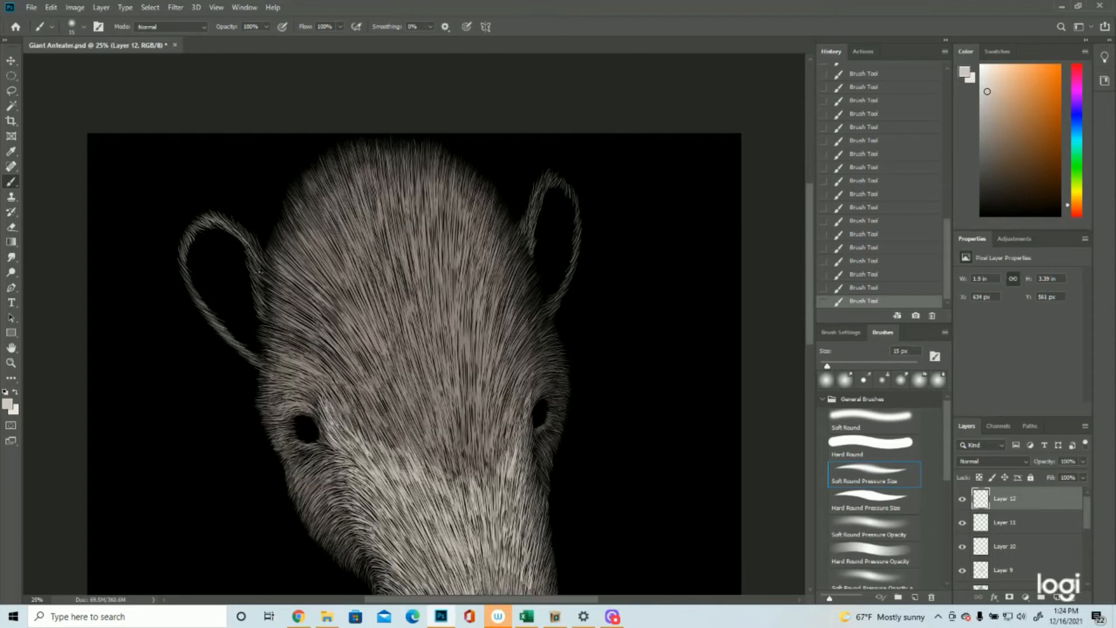
drag(249, 264, 266, 316)
Step: Paint a second coat of light hairs over the right ear's tip and outer edge
mouse_move(542, 184)
mouse_down()
mouse_move(525, 234)
mouse_move(543, 176)
mouse_move(553, 178)
mouse_move(536, 224)
mouse_move(526, 221)
mouse_move(556, 179)
mouse_up()
drag(580, 235, 572, 271)
drag(575, 265, 564, 285)
mouse_move(580, 237)
mouse_down()
mouse_move(575, 247)
mouse_move(572, 212)
mouse_up()
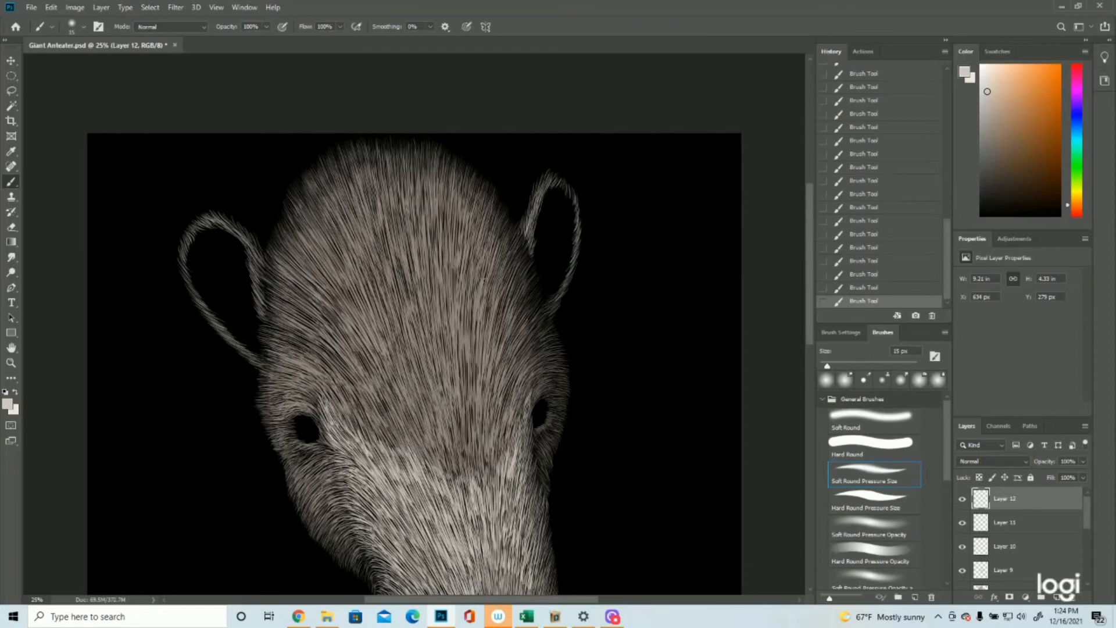
Step: Add a new layer and sample grey #8c8a89 from the rightmost swatch as the foreground colour, showing Layer 4 only for the sampling
click(11, 363)
drag(465, 314, 400, 315)
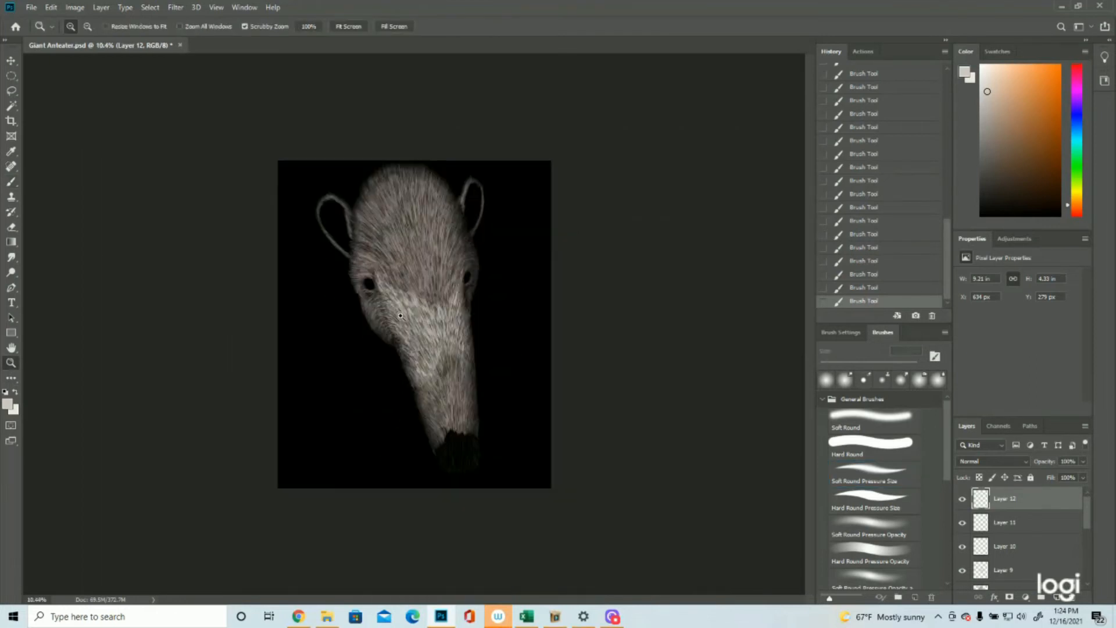
key(ctrl+plus)
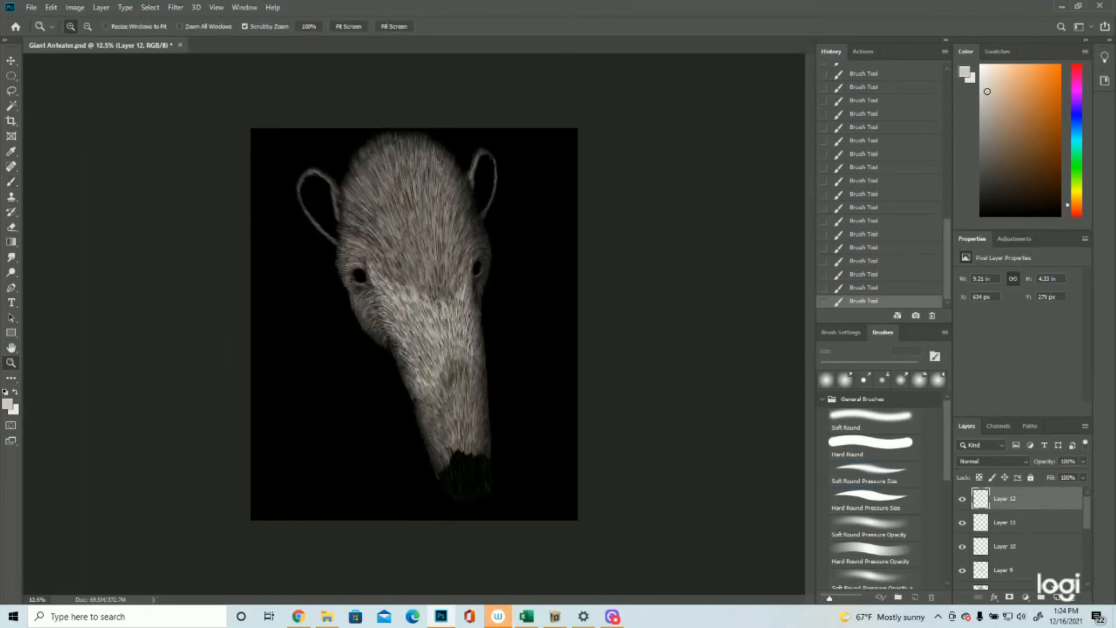
click(1056, 597)
scroll(1000, 534, down, 5)
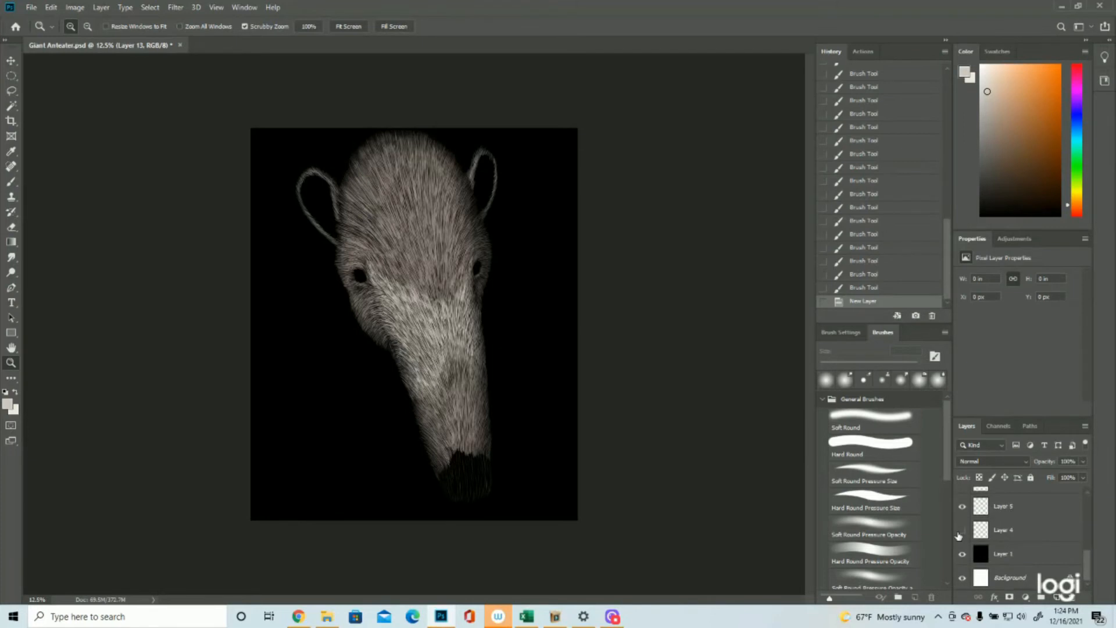
click(961, 531)
key(ctrl+plus)
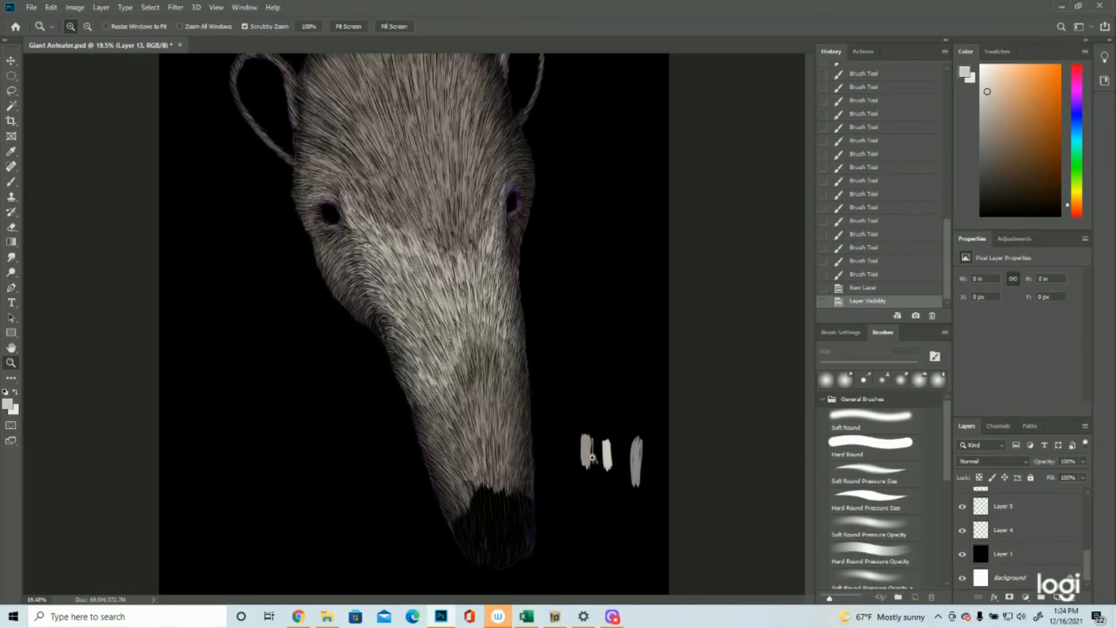
click(8, 403)
click(637, 458)
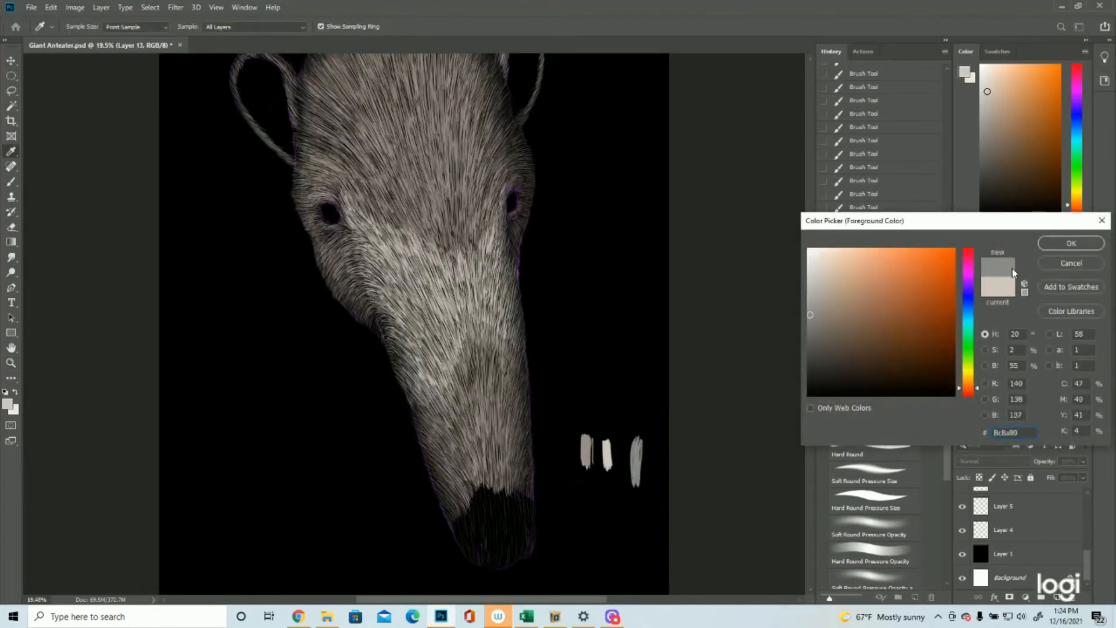
key(Return)
click(962, 530)
scroll(1032, 538, up, 5)
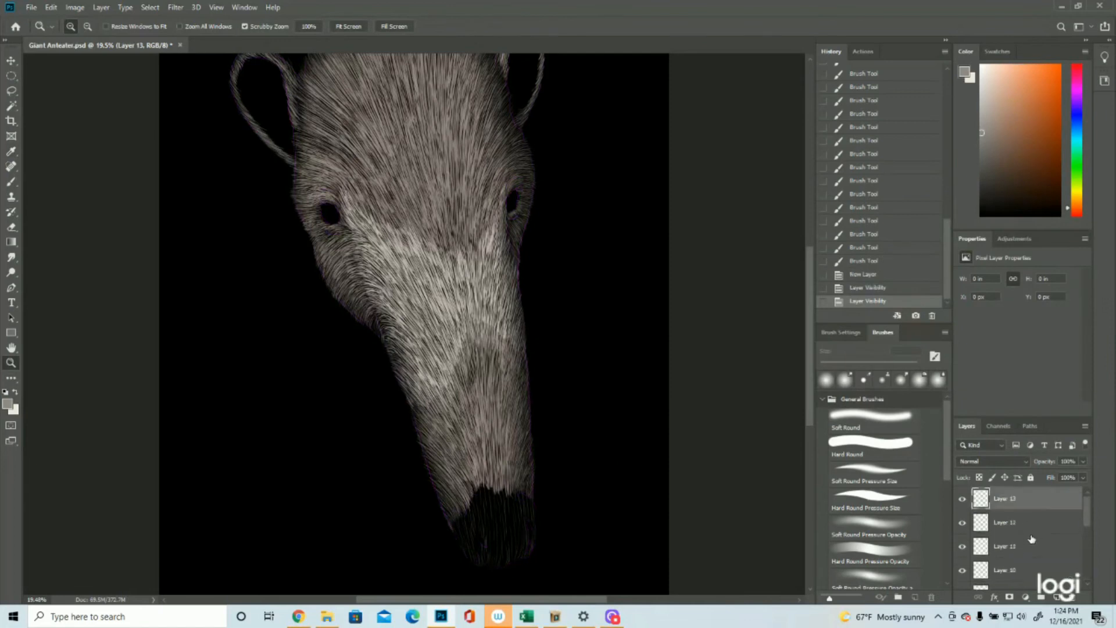
click(962, 498)
click(962, 498)
scroll(763, 424, up, 3)
click(964, 499)
click(962, 498)
scroll(640, 389, down, 6)
Step: Paint thin grey hairs along the right edge of the dark nose tip, curving inwards at its lower corner
drag(526, 463, 589, 456)
click(12, 182)
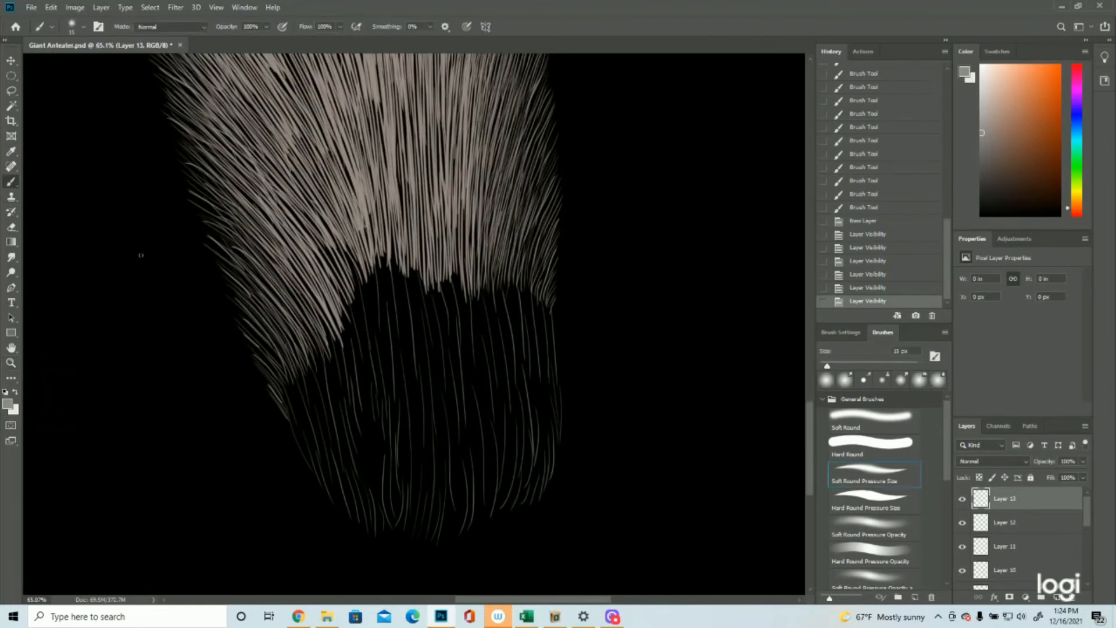
mouse_move(548, 303)
mouse_down()
mouse_move(562, 408)
mouse_move(554, 332)
mouse_move(547, 461)
mouse_up()
drag(551, 376, 549, 478)
mouse_move(552, 443)
mouse_down()
mouse_move(545, 478)
mouse_move(533, 475)
mouse_move(531, 498)
mouse_move(515, 507)
mouse_up()
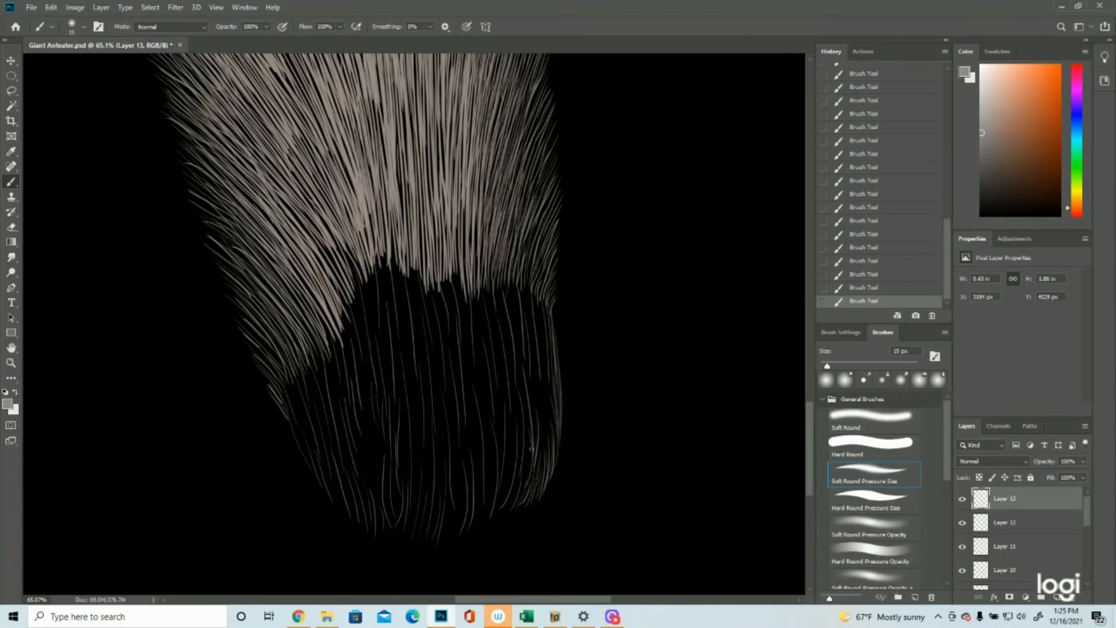
Step: Fill the upper right of the dark nose with grey hairs running down from the edge of the snout fur
drag(526, 325, 533, 379)
drag(535, 321, 544, 361)
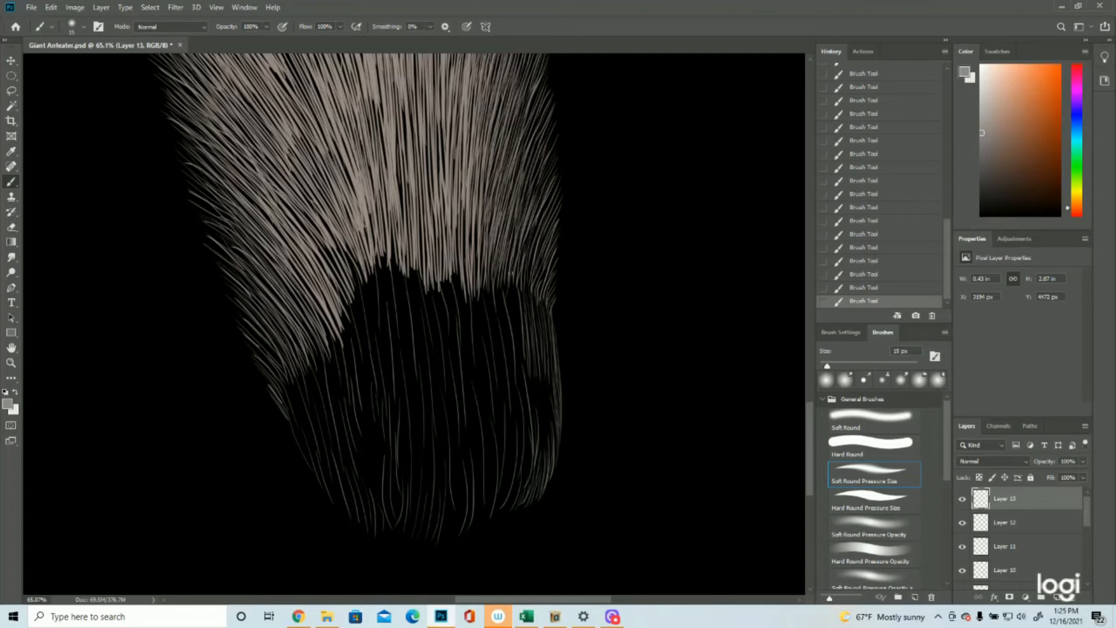
drag(508, 286, 519, 360)
drag(495, 295, 507, 352)
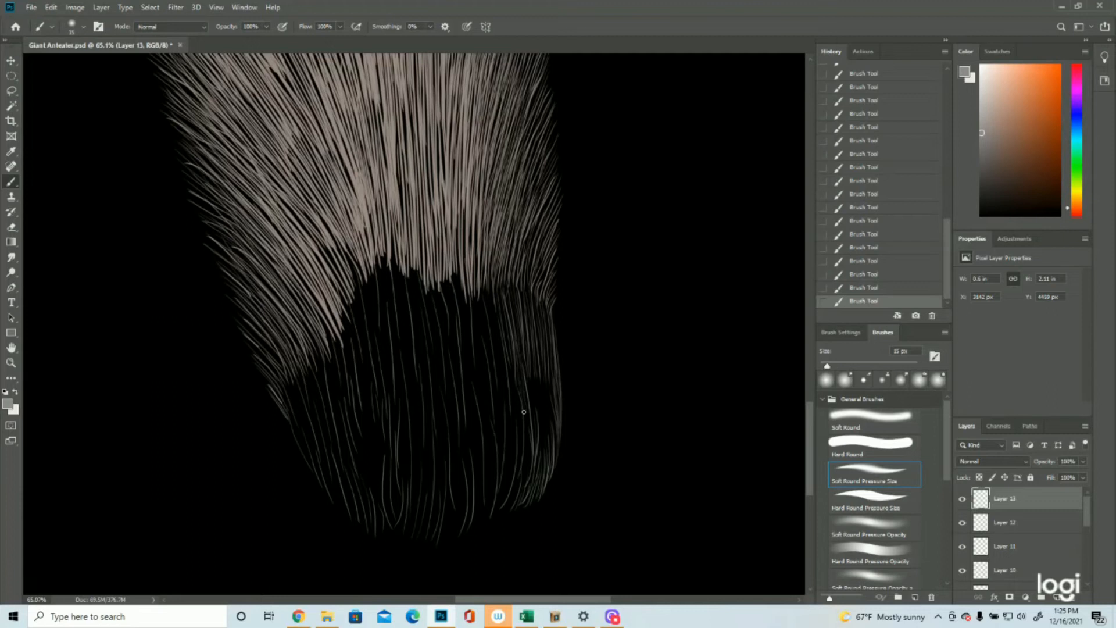
Step: Extend the grey hairs down the right side of the nose to its lower edge with long, slightly curved strokes
drag(522, 383, 532, 433)
drag(529, 439, 527, 481)
drag(525, 411, 523, 475)
mouse_move(520, 480)
mouse_down()
mouse_move(503, 512)
mouse_move(500, 483)
mouse_up()
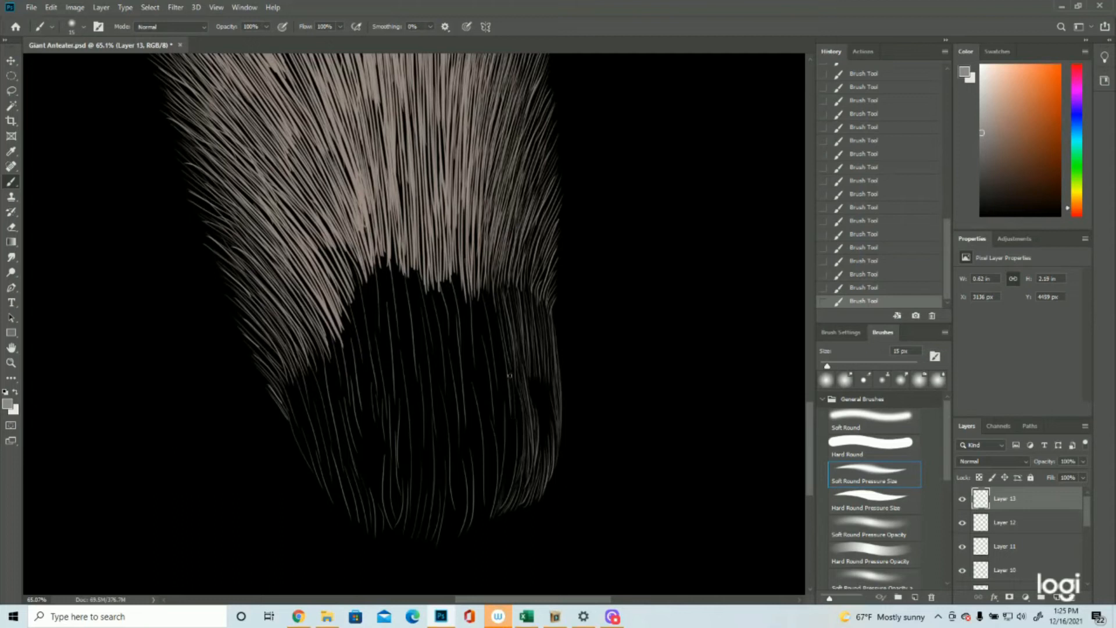
drag(511, 401, 511, 464)
drag(506, 410, 500, 493)
drag(515, 429, 505, 490)
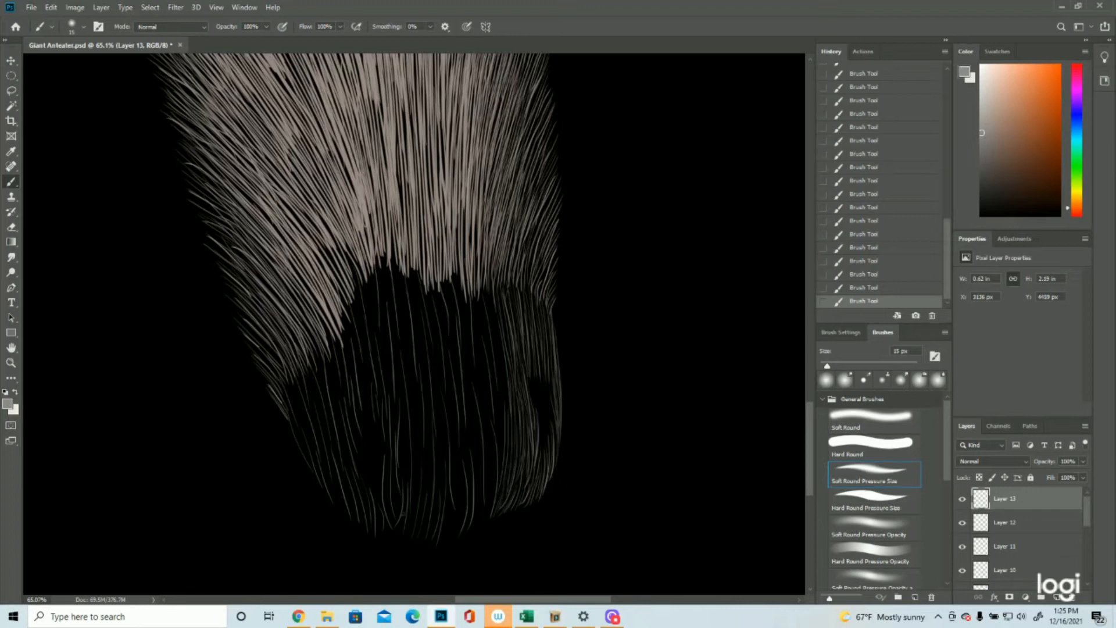
Step: Widen the grey hair towards the nose's centre with long strokes from the fur edge down to the lower rim
click(11, 362)
mouse_move(558, 366)
mouse_down()
mouse_move(509, 369)
mouse_move(549, 364)
mouse_up()
click(10, 181)
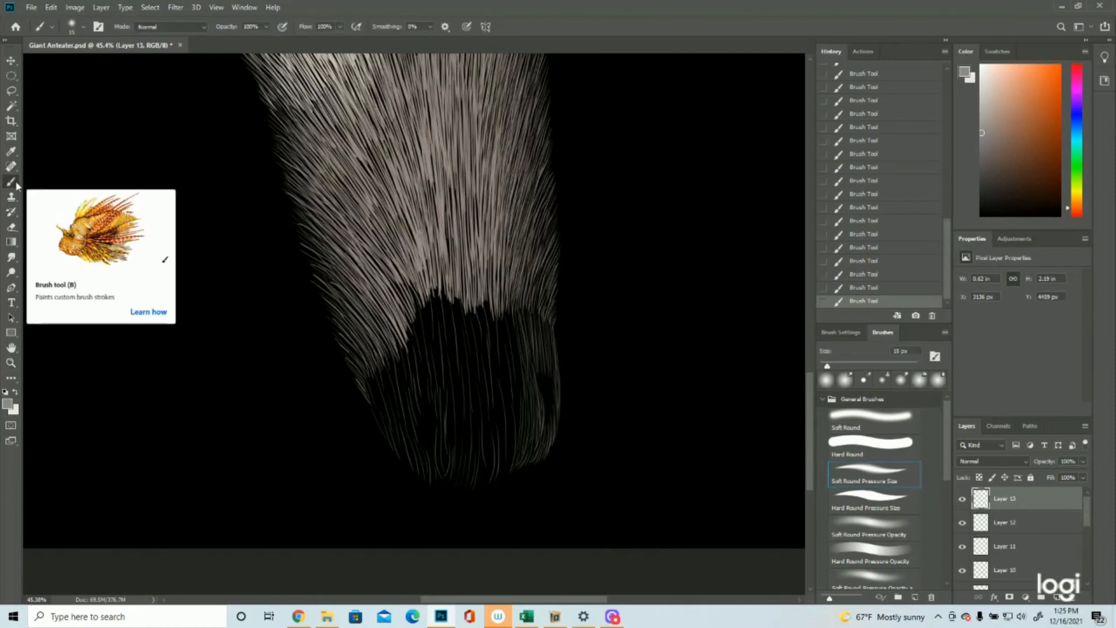
drag(484, 293, 492, 368)
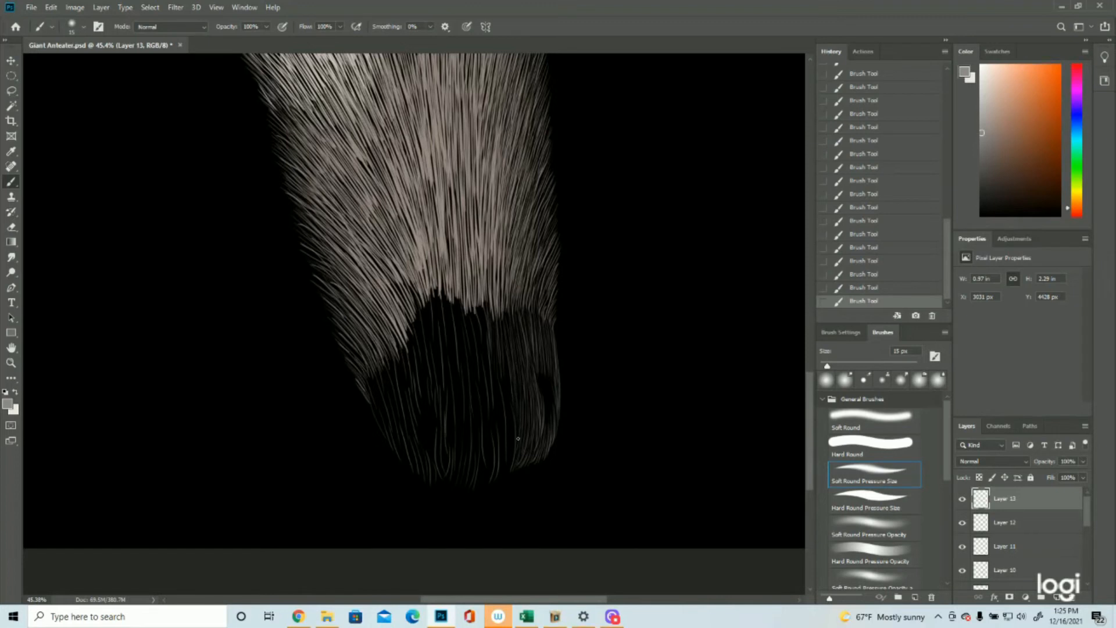
drag(503, 340, 509, 380)
drag(495, 411, 499, 437)
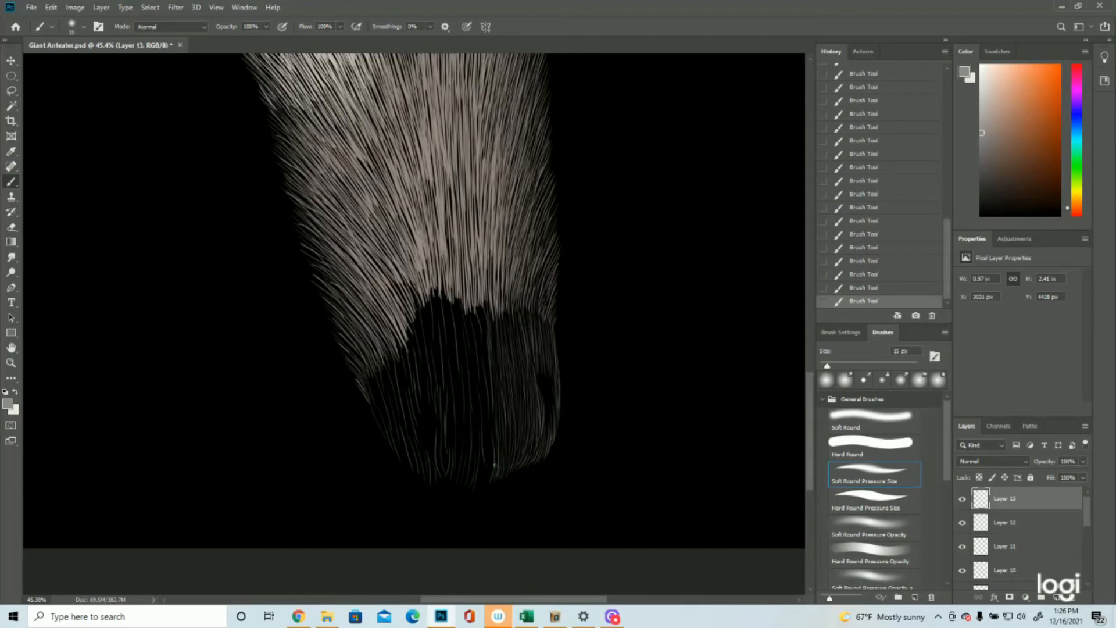
Step: Fill the centre of the dark nose with long grey hairs running from the snout fur edge to the lower rim
drag(482, 331, 479, 346)
drag(490, 390, 489, 417)
drag(477, 482, 483, 463)
mouse_move(483, 372)
mouse_down()
mouse_move(484, 430)
mouse_move(476, 349)
mouse_move(488, 430)
mouse_move(463, 305)
mouse_move(476, 382)
mouse_move(469, 331)
mouse_move(479, 462)
mouse_up()
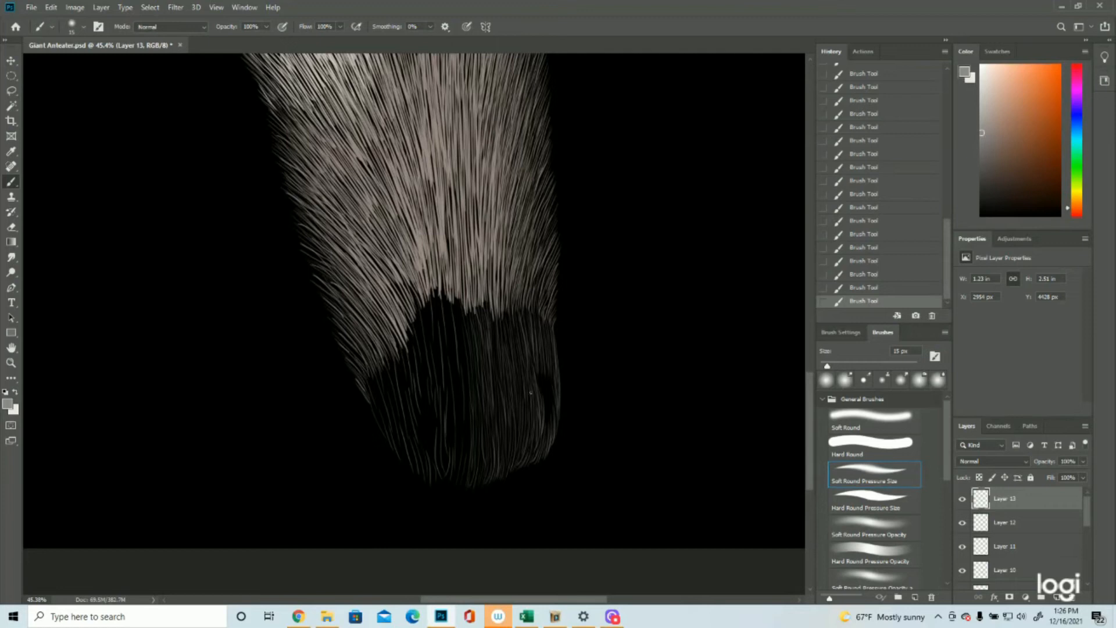
drag(460, 289, 455, 314)
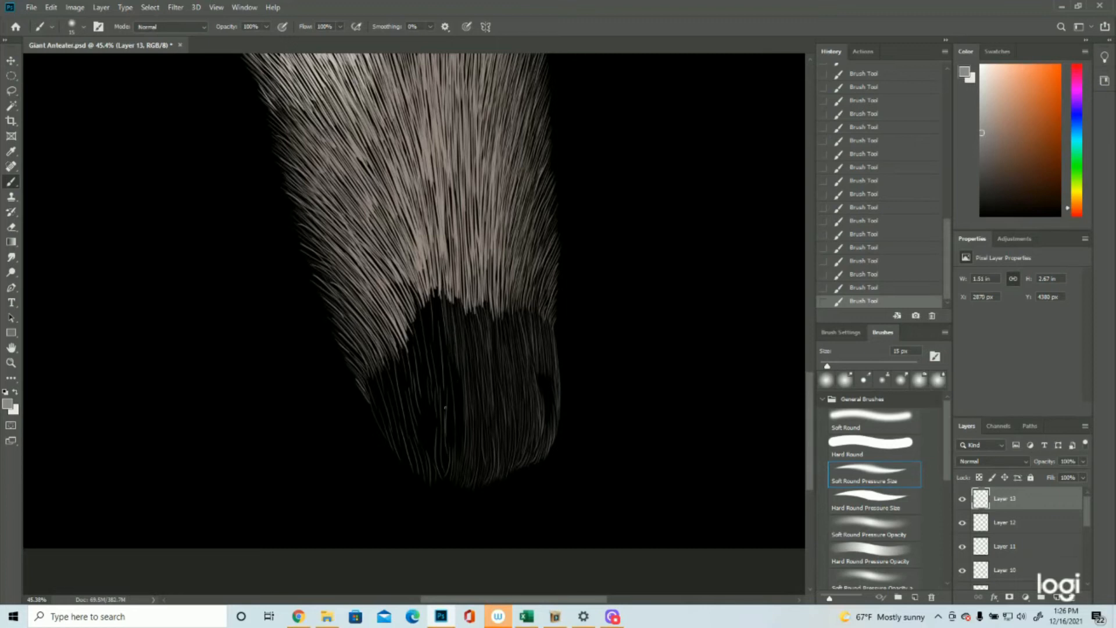
drag(454, 349, 459, 441)
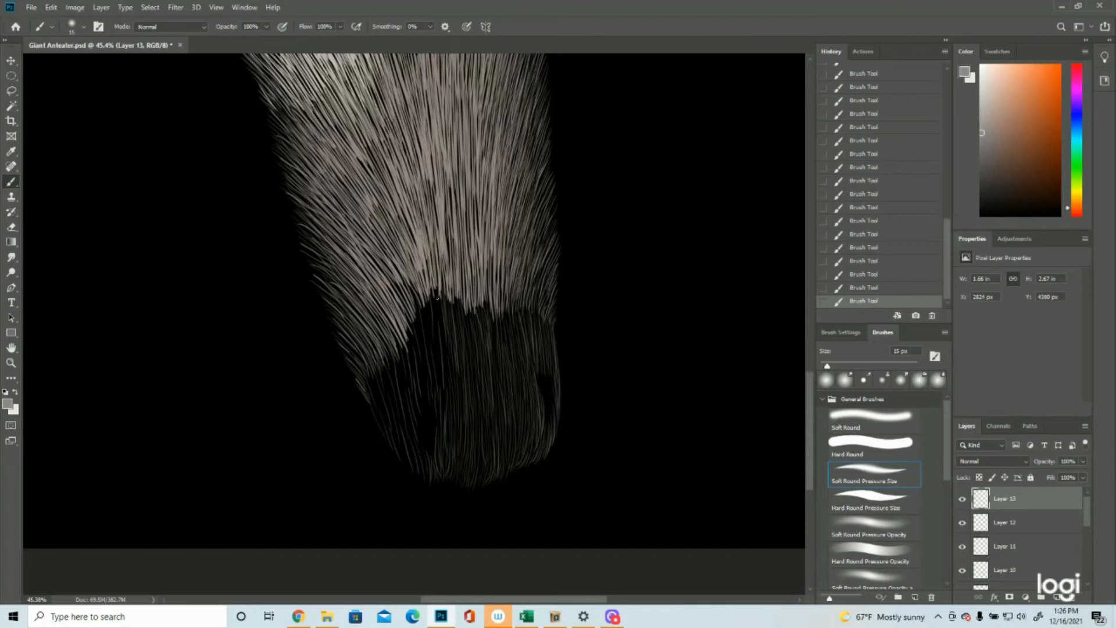
Step: Paint fine grey hairs over the left part of the nose up to its outer edge, leaving the nostril dark
drag(434, 311, 437, 343)
drag(425, 308, 431, 363)
drag(427, 319, 433, 378)
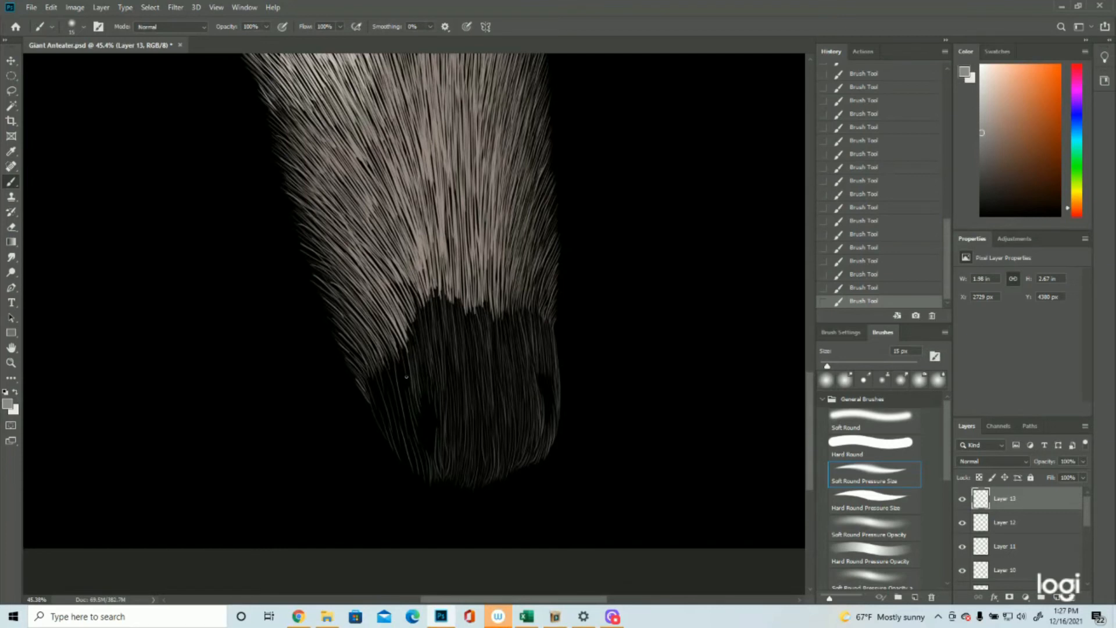
drag(406, 401, 405, 398)
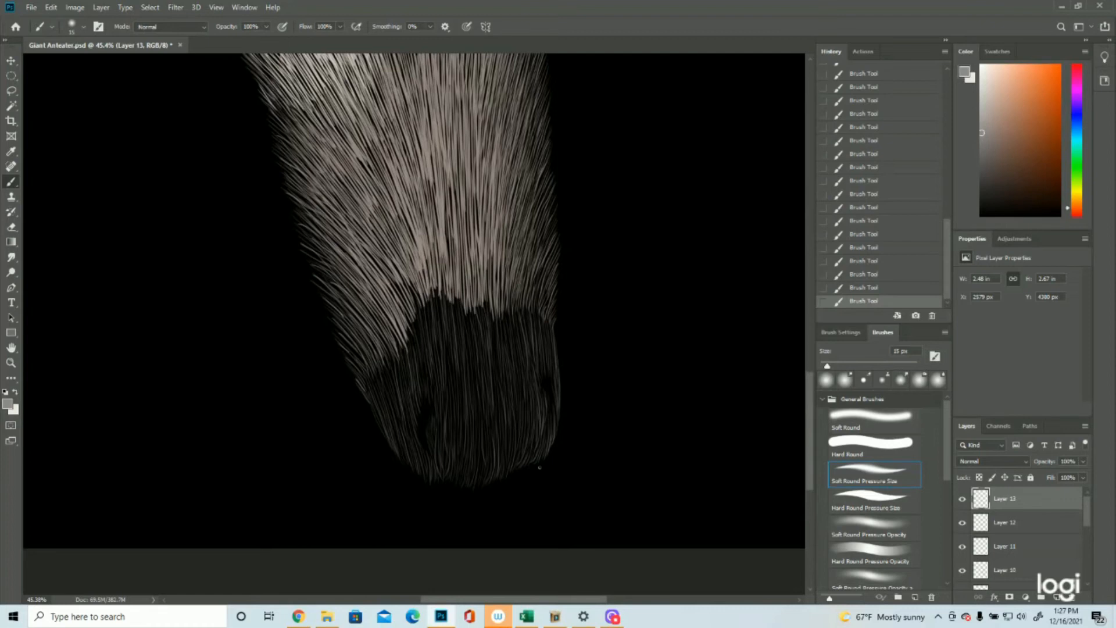
Step: Add a new layer and paint a second, denser set of grey hairs over the nose's left side around the nostril
click(11, 363)
mouse_move(570, 377)
mouse_down()
mouse_move(535, 382)
mouse_move(563, 362)
mouse_up()
drag(509, 512, 559, 513)
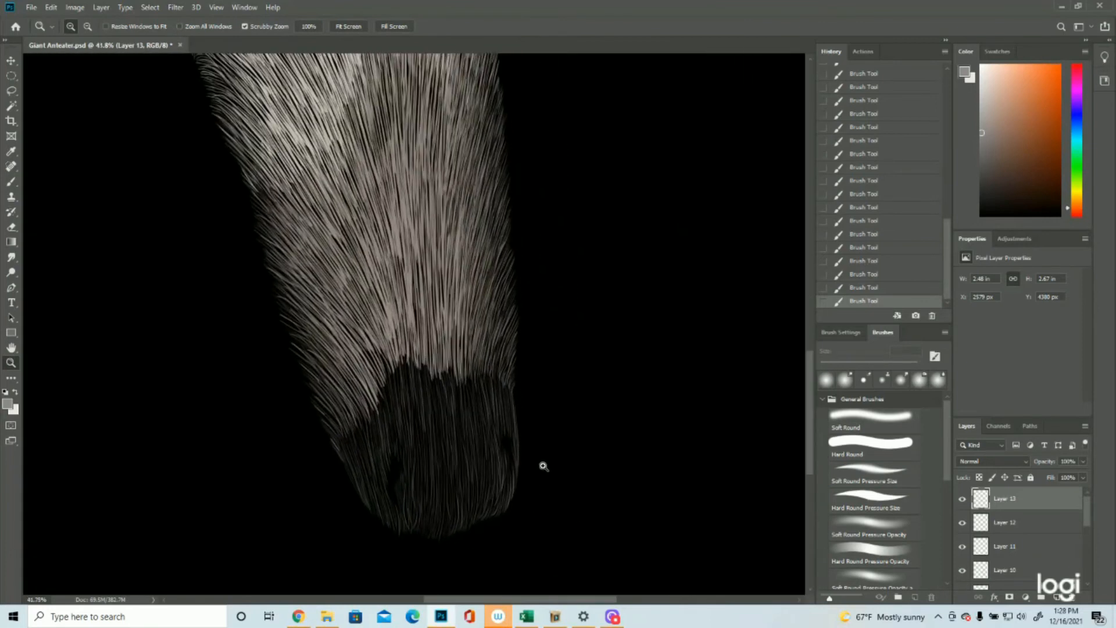
click(1057, 598)
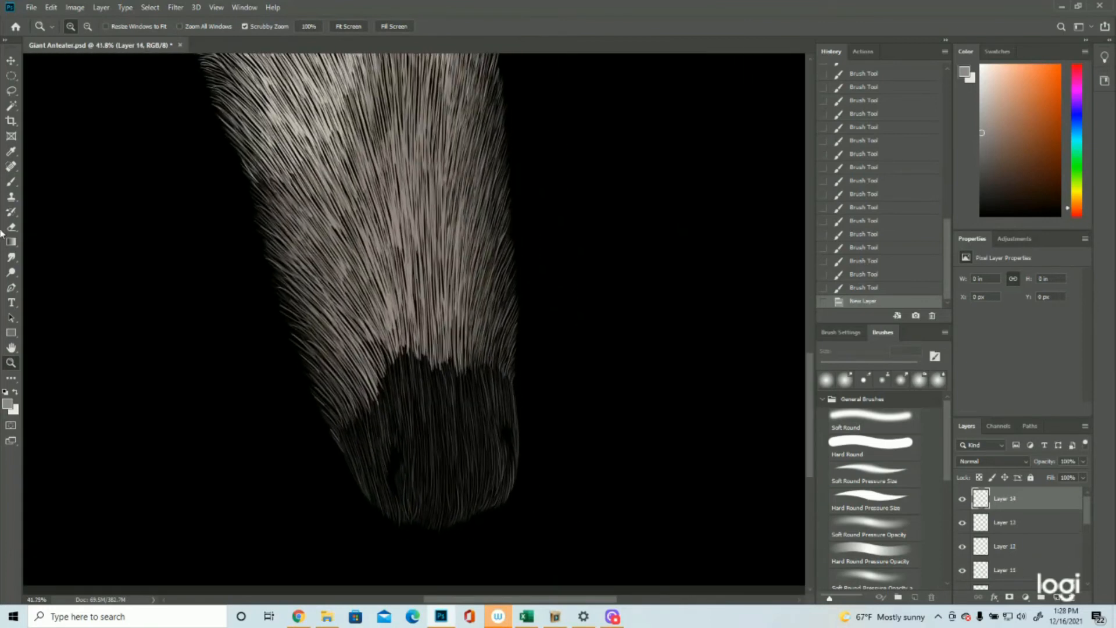
click(11, 182)
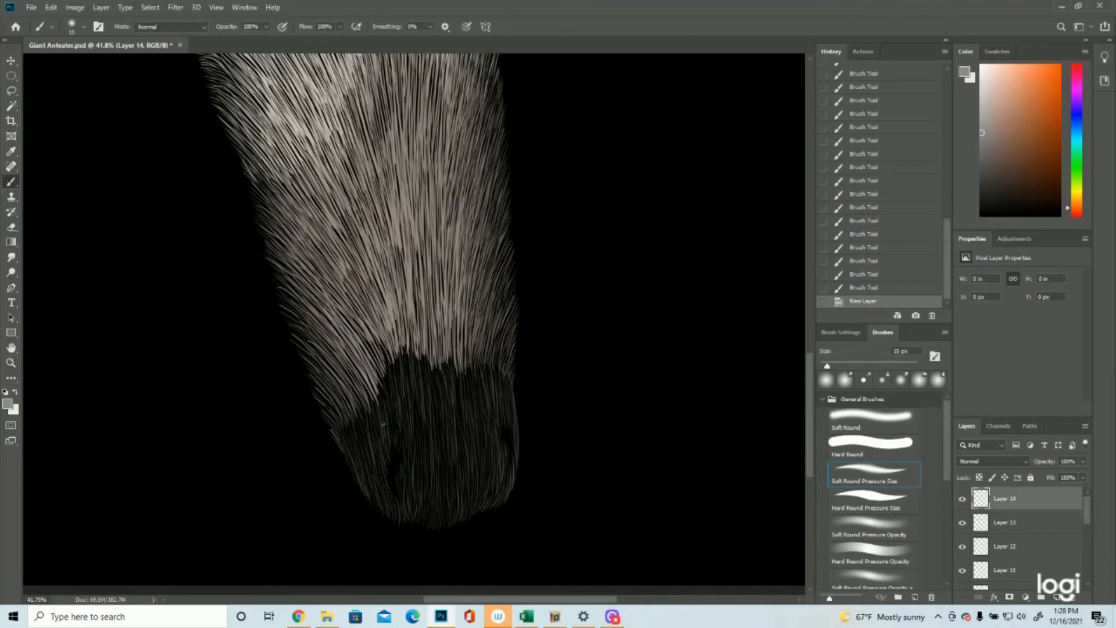
drag(386, 390, 392, 439)
drag(383, 404, 384, 440)
mouse_move(376, 402)
mouse_down()
mouse_move(382, 441)
mouse_move(374, 440)
mouse_up()
drag(365, 399, 375, 469)
mouse_move(358, 421)
mouse_down()
mouse_move(375, 482)
mouse_move(401, 498)
mouse_up()
mouse_move(399, 371)
mouse_down()
mouse_move(399, 440)
mouse_move(430, 471)
mouse_move(407, 483)
mouse_up()
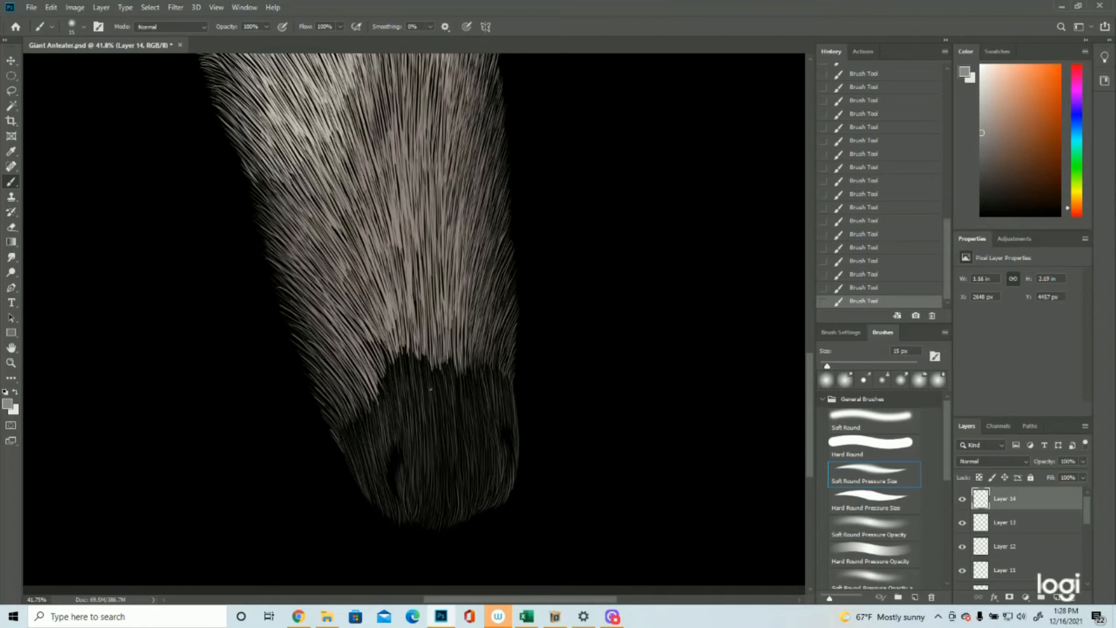
Step: Thicken the grey hair from the nose's centre to its right side with long downward strokes
drag(442, 445, 444, 478)
drag(456, 383, 462, 497)
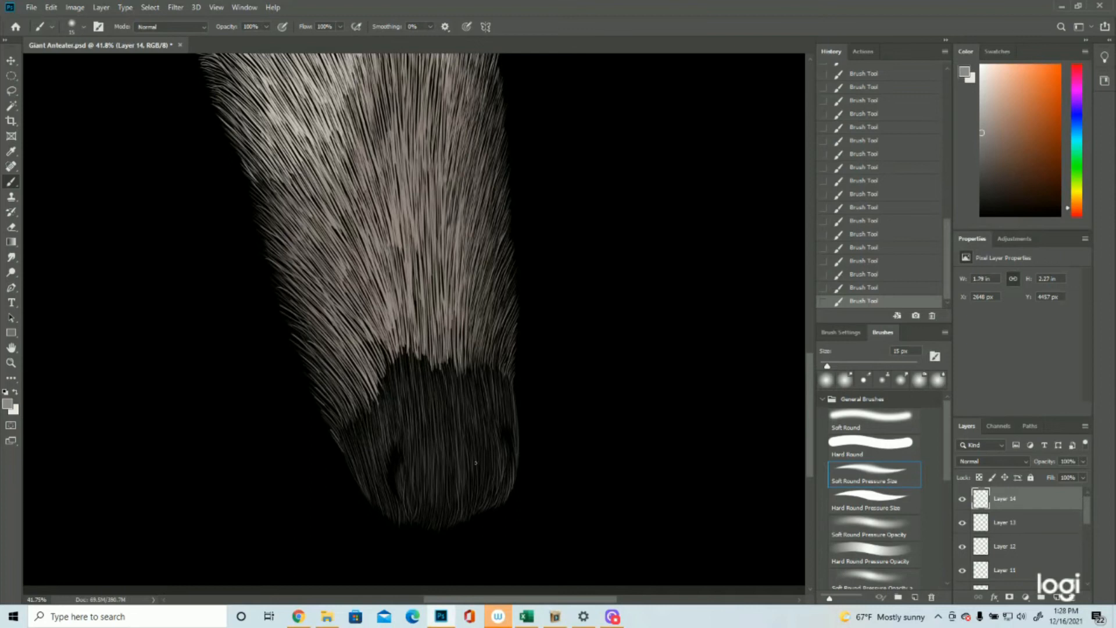
drag(490, 433, 480, 483)
drag(472, 446, 473, 486)
drag(452, 463, 452, 501)
Step: Thicken the grey hair from the nose's centre back to the area above the left nostril
drag(439, 405, 442, 442)
drag(428, 371, 427, 450)
drag(445, 429, 444, 493)
drag(421, 401, 421, 489)
drag(408, 374, 407, 431)
drag(397, 381, 396, 436)
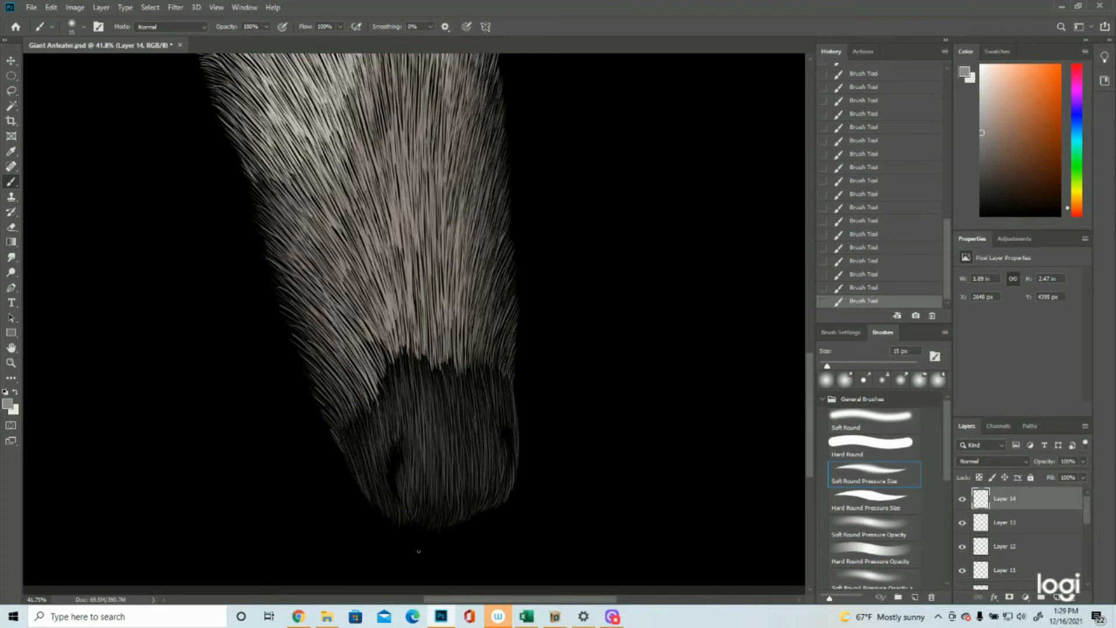
Step: Add a new layer above the nose hair layers for the inner ear fur
click(11, 362)
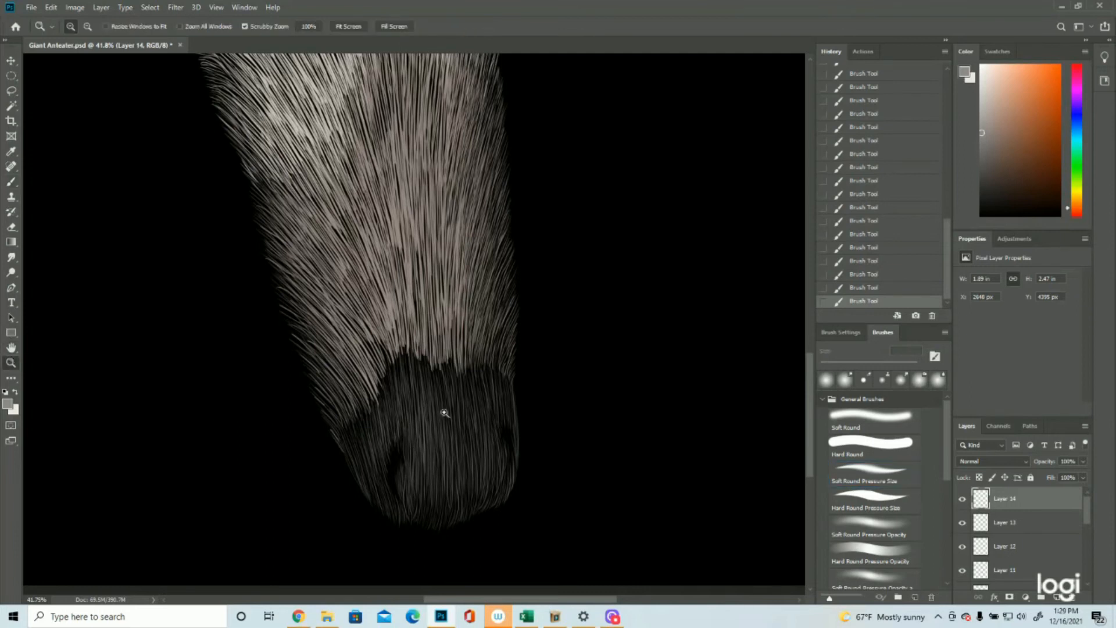
drag(445, 413, 448, 422)
click(472, 192)
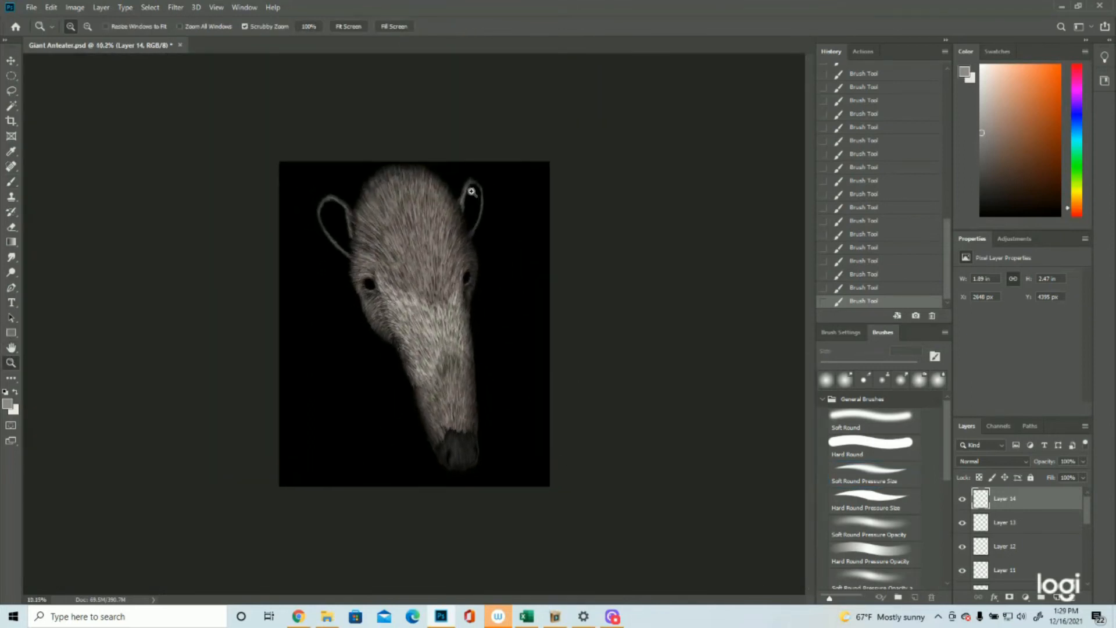
click(1057, 598)
Step: Show Layer 4, sample its brown-grey swatch as the foreground colour 9b8d86, and hide the layer again
scroll(1023, 540, down, 10)
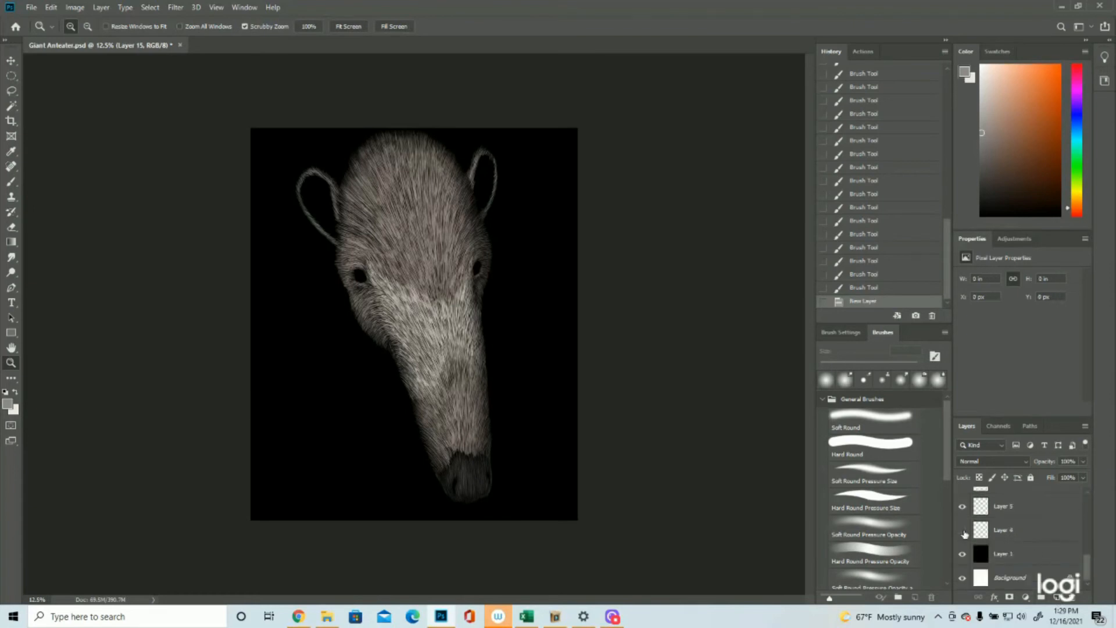
click(962, 530)
drag(531, 433, 590, 436)
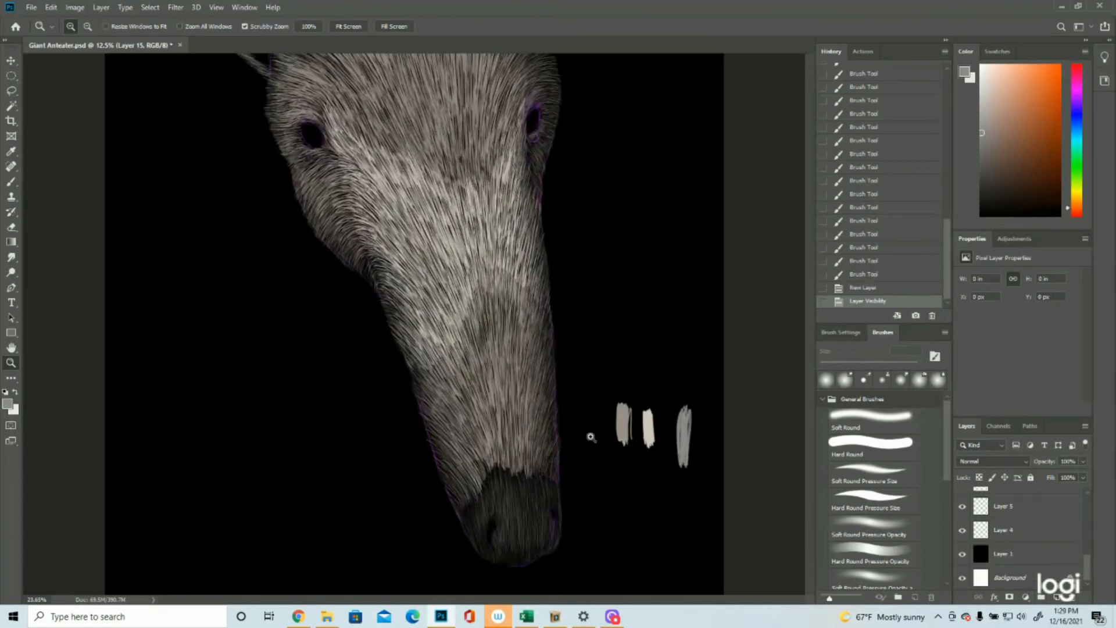
click(11, 404)
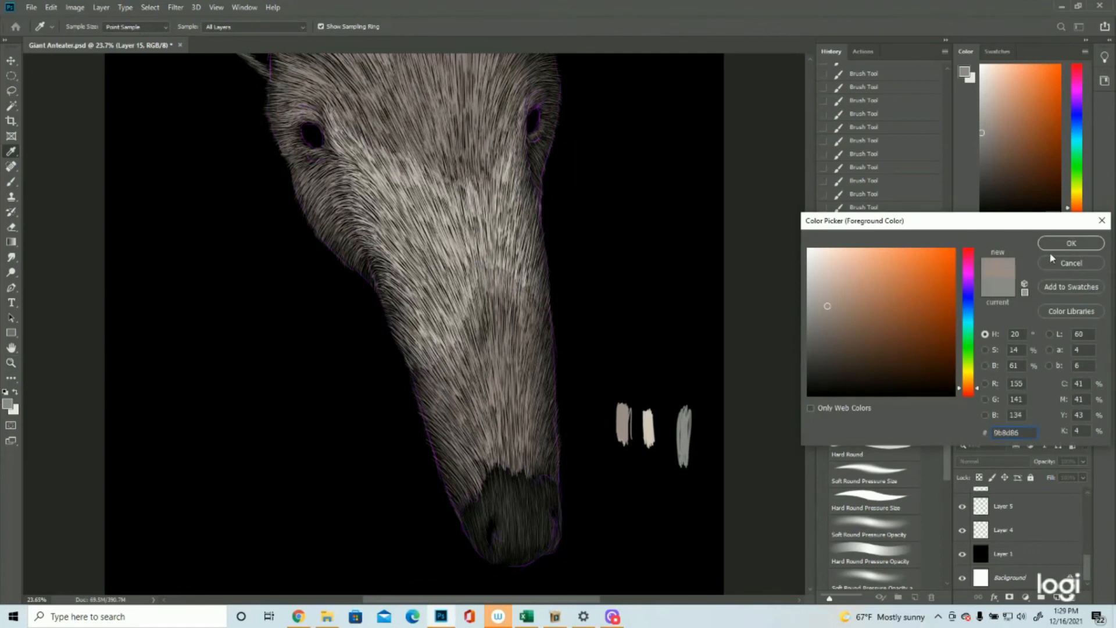
click(1055, 245)
click(962, 530)
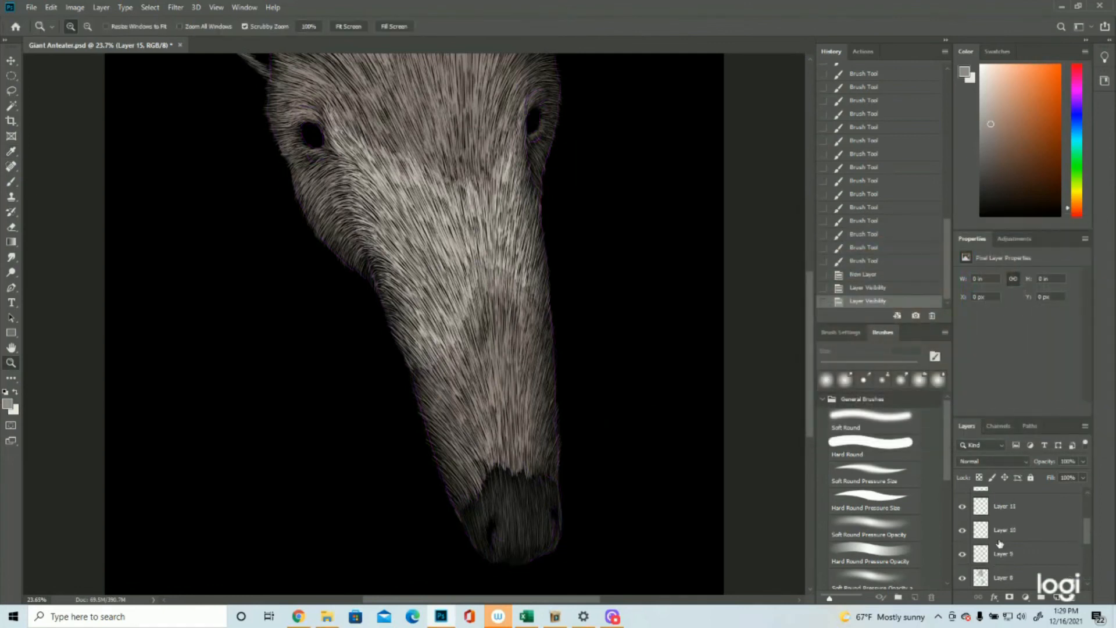
scroll(1027, 558, up, 10)
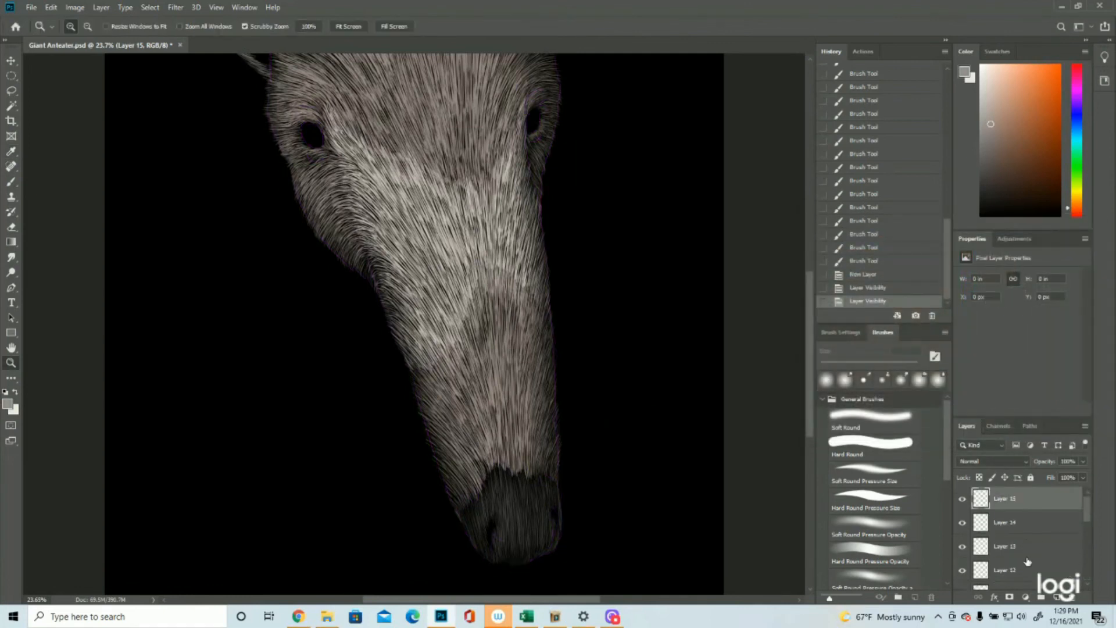
click(962, 501)
click(962, 501)
Step: Paint faint brown-grey hairs inside the upper part of the right ear with the 15 px Soft Round Pressure Size brush
drag(671, 348, 638, 336)
scroll(638, 335, up, 4)
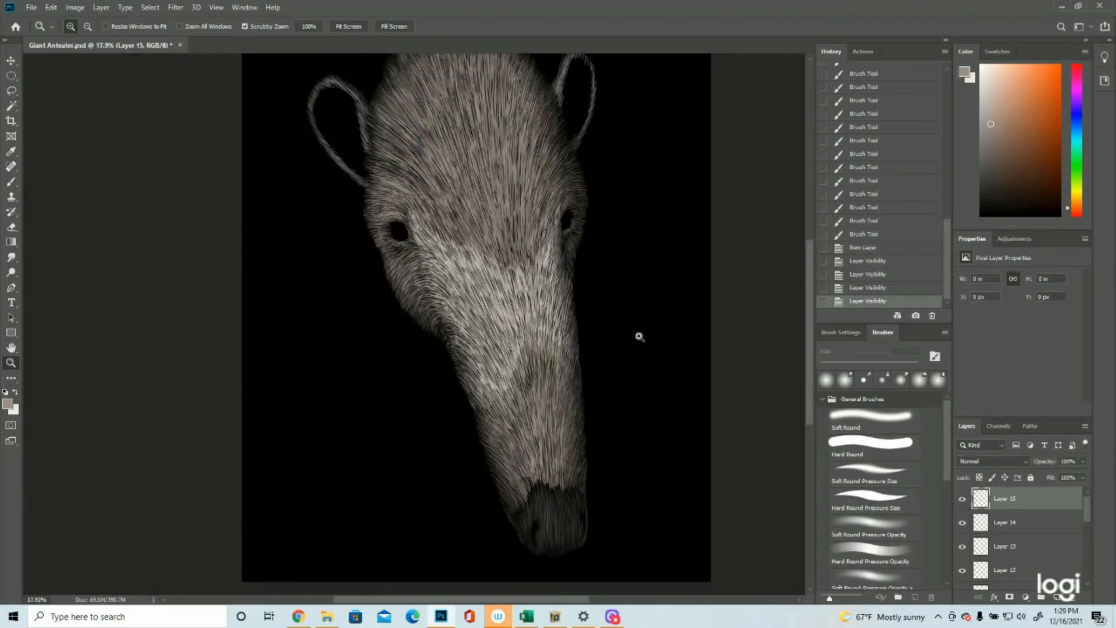
drag(635, 149, 630, 151)
click(17, 183)
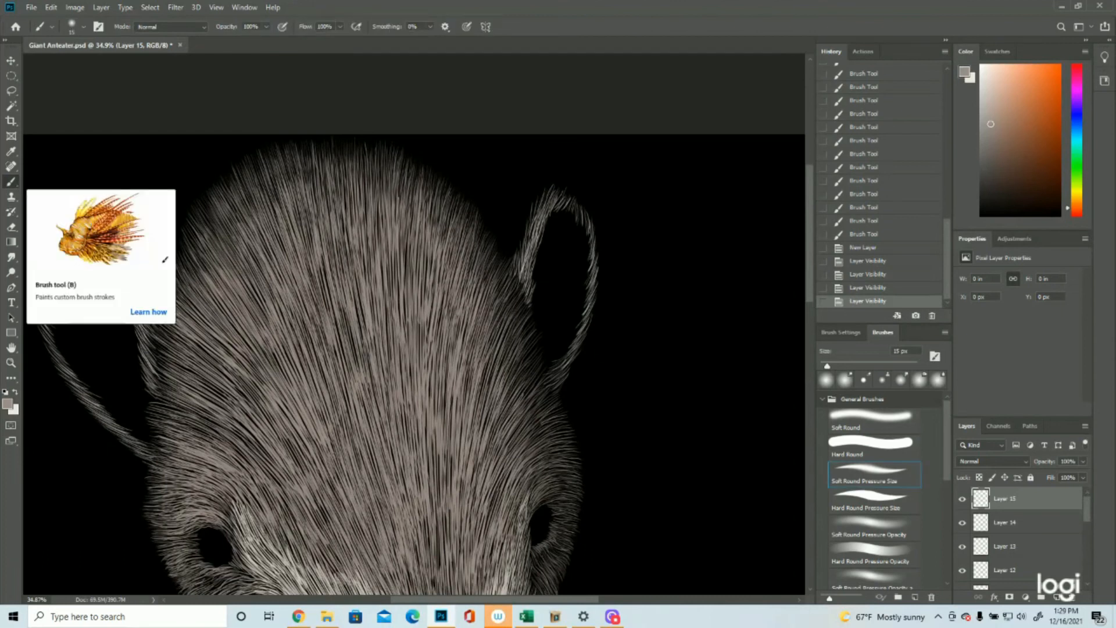
drag(566, 211, 561, 234)
drag(568, 212, 564, 234)
drag(573, 208, 557, 235)
drag(562, 207, 551, 240)
drag(555, 206, 552, 244)
mouse_move(561, 211)
mouse_down()
mouse_move(560, 247)
mouse_move(586, 258)
mouse_up()
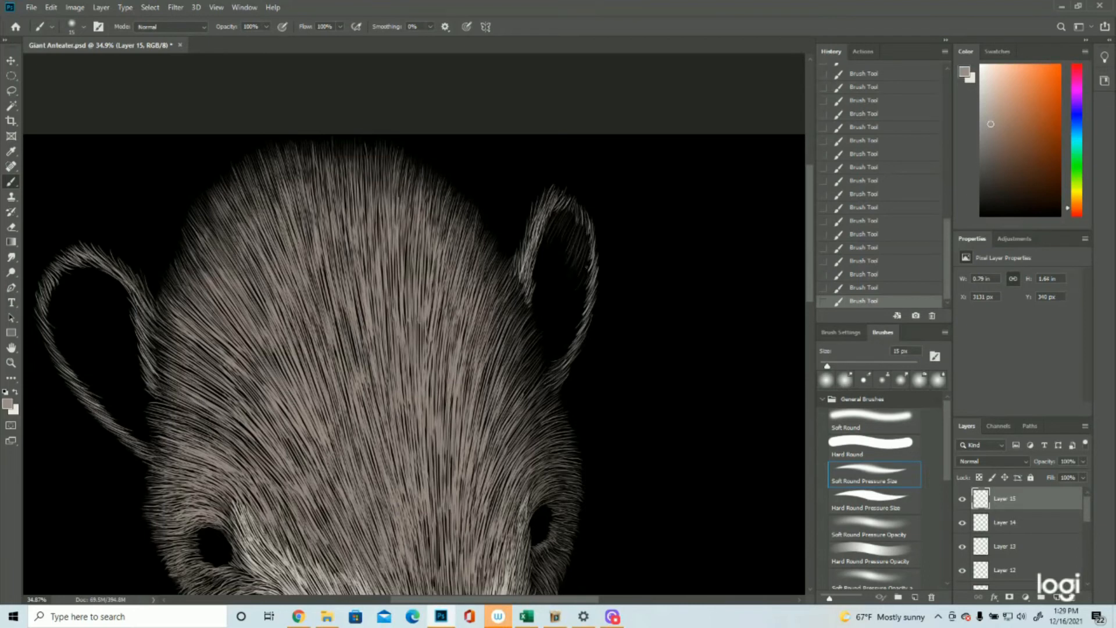
Step: Extend the faint hairs down the inside of the right ear to its base
drag(587, 279, 573, 315)
click(11, 362)
drag(514, 365, 442, 372)
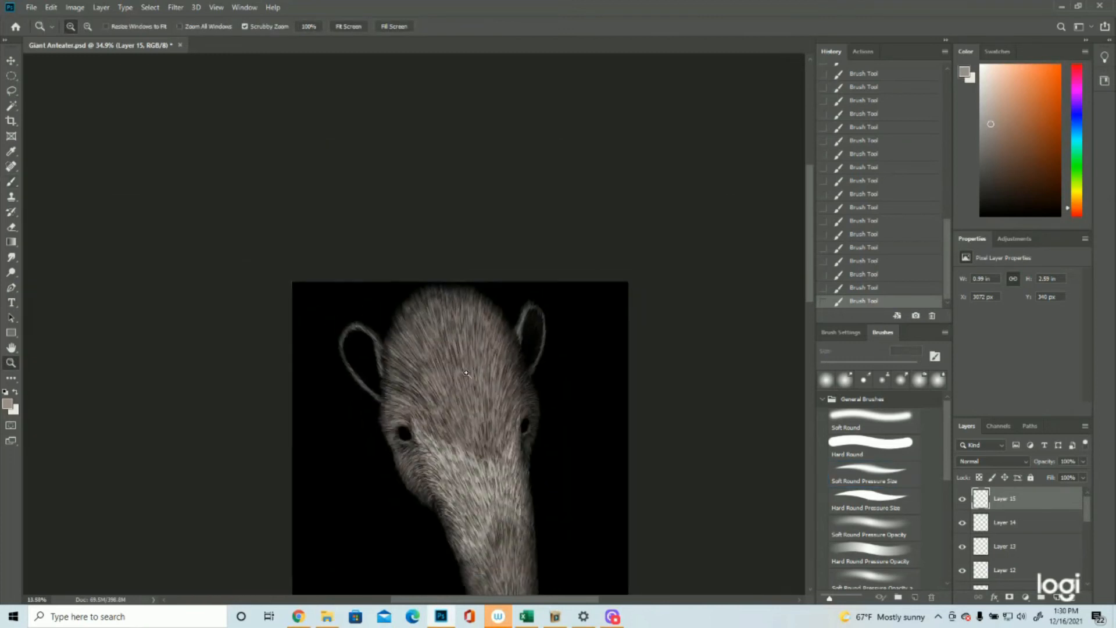
drag(462, 147, 523, 187)
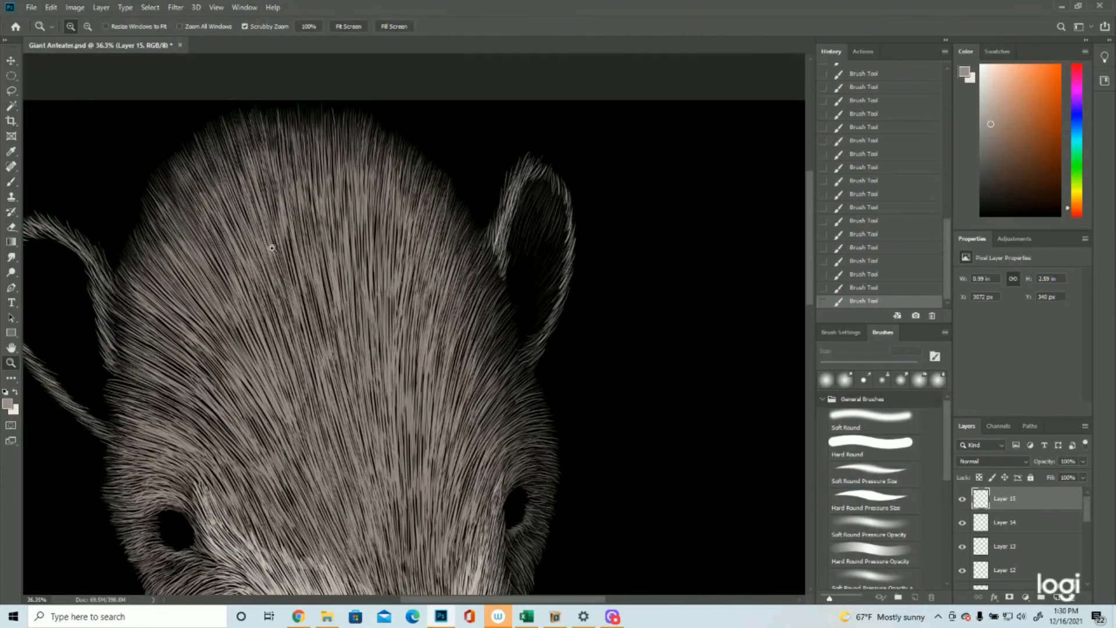
click(11, 182)
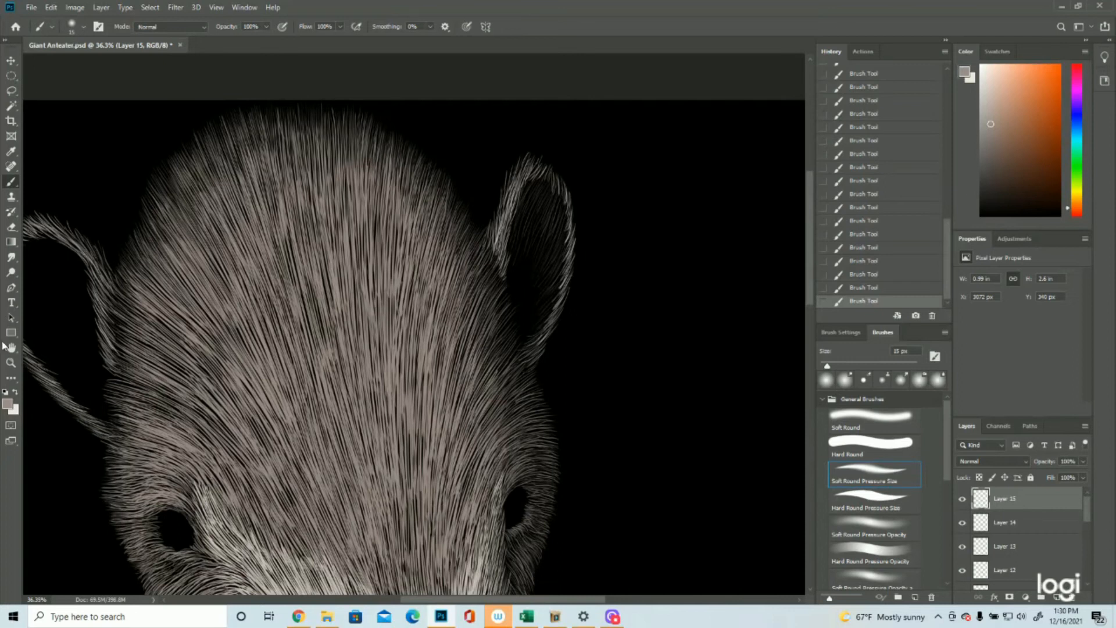
click(11, 363)
key(ctrl+0)
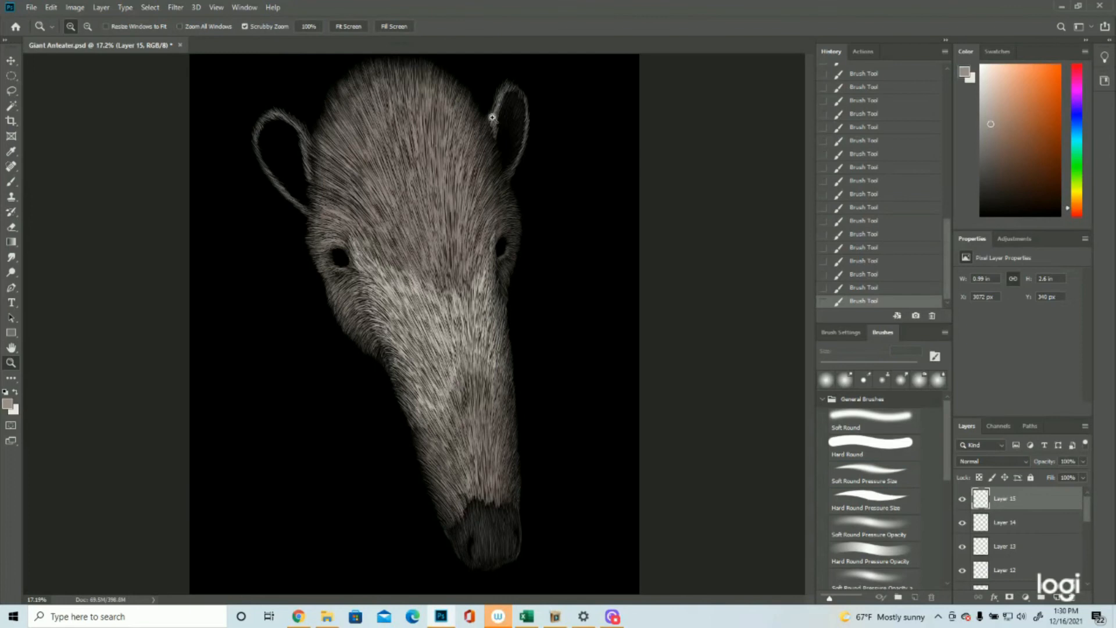
Step: Paint faint brown-grey hairs inside the upper part of the left ear, running diagonally inwards from the outline
drag(272, 104, 290, 139)
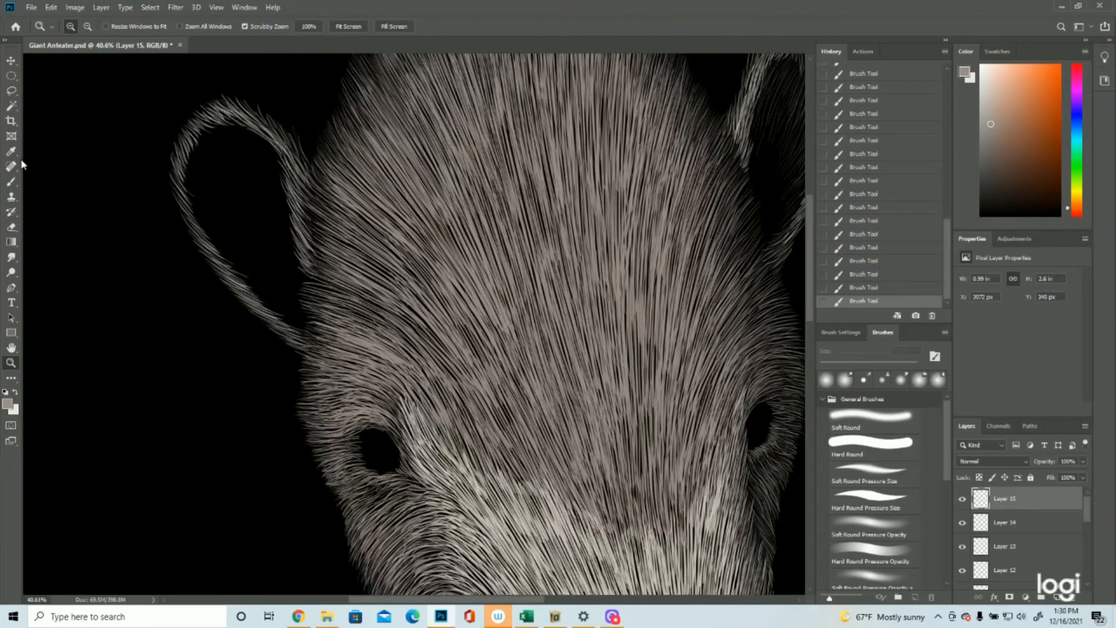
click(10, 182)
scroll(487, 325, up, 2)
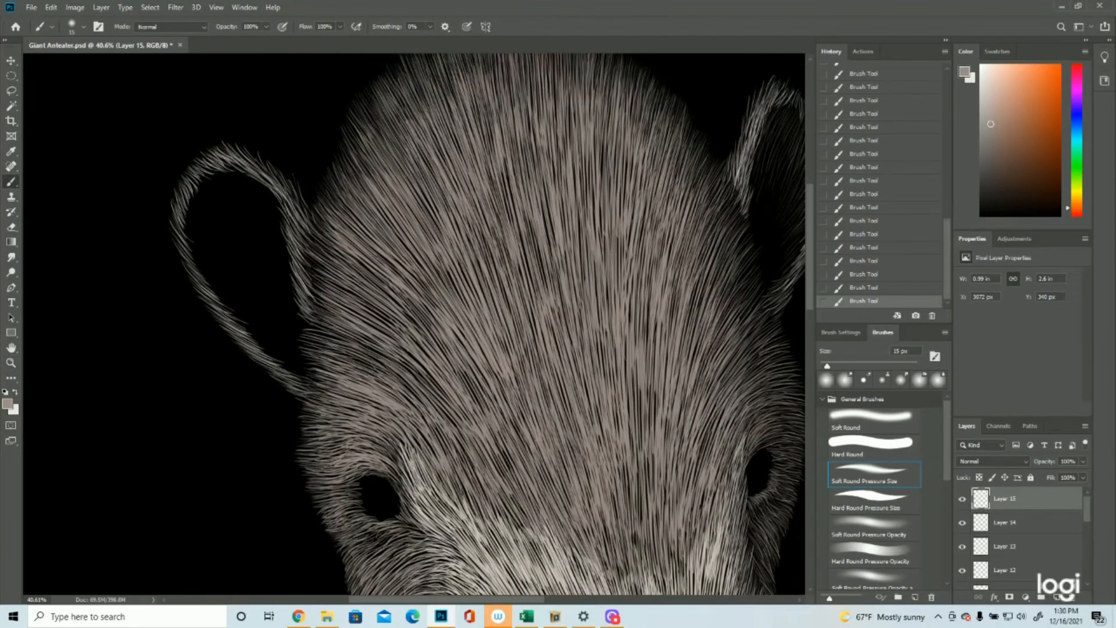
scroll(441, 324, right, 4)
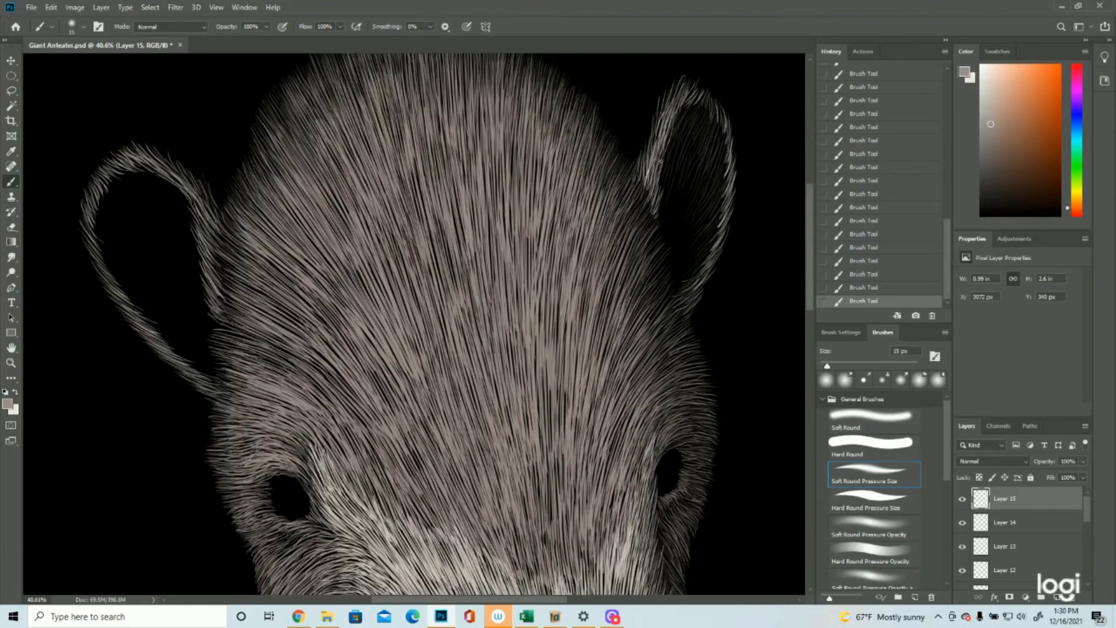
drag(114, 178, 119, 185)
mouse_move(177, 207)
mouse_down()
mouse_move(156, 182)
mouse_move(125, 200)
mouse_move(140, 249)
mouse_up()
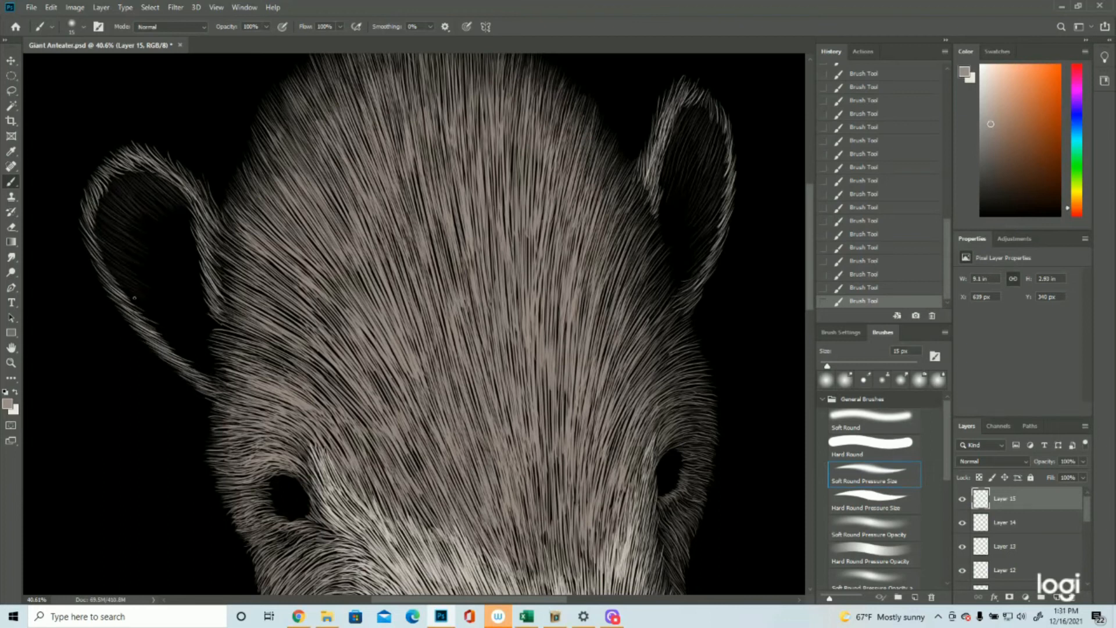
Step: Fill the lower inside of the left ear with faint hairs down to its base at the head
mouse_move(154, 316)
mouse_down()
mouse_move(131, 307)
mouse_move(171, 348)
mouse_move(187, 346)
mouse_move(144, 321)
mouse_up()
drag(191, 354, 201, 363)
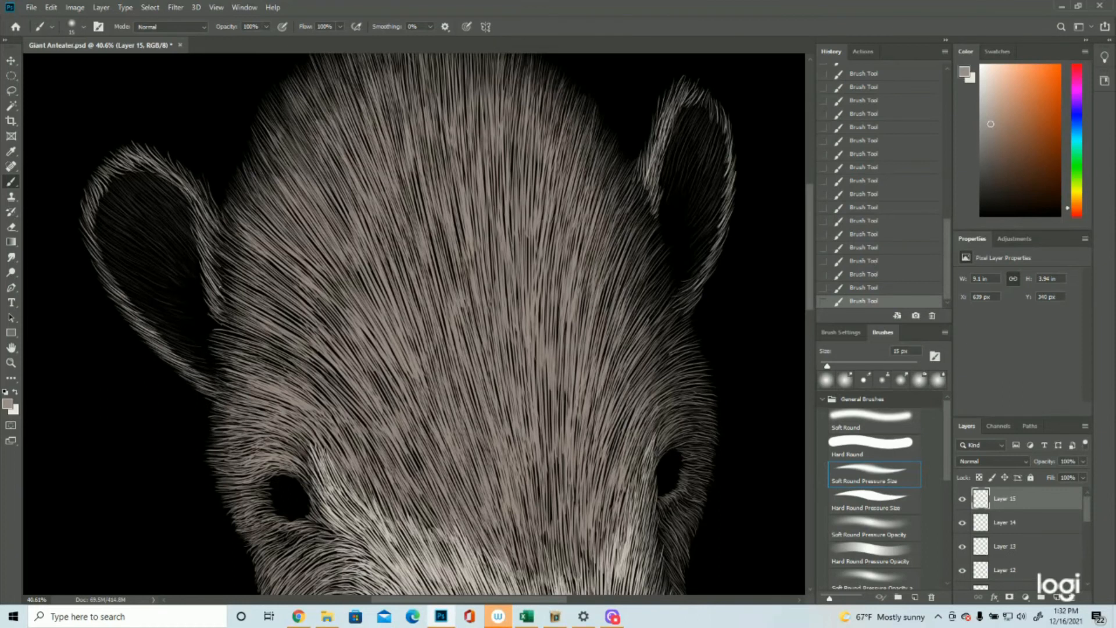
click(11, 364)
drag(406, 324, 356, 319)
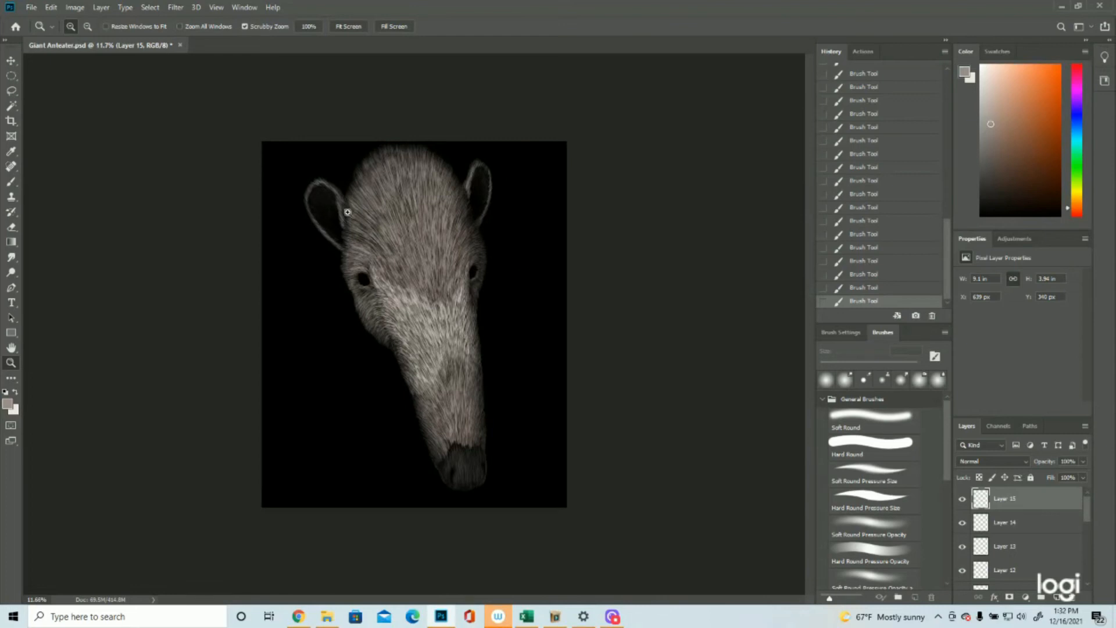
drag(339, 185, 394, 197)
key(b)
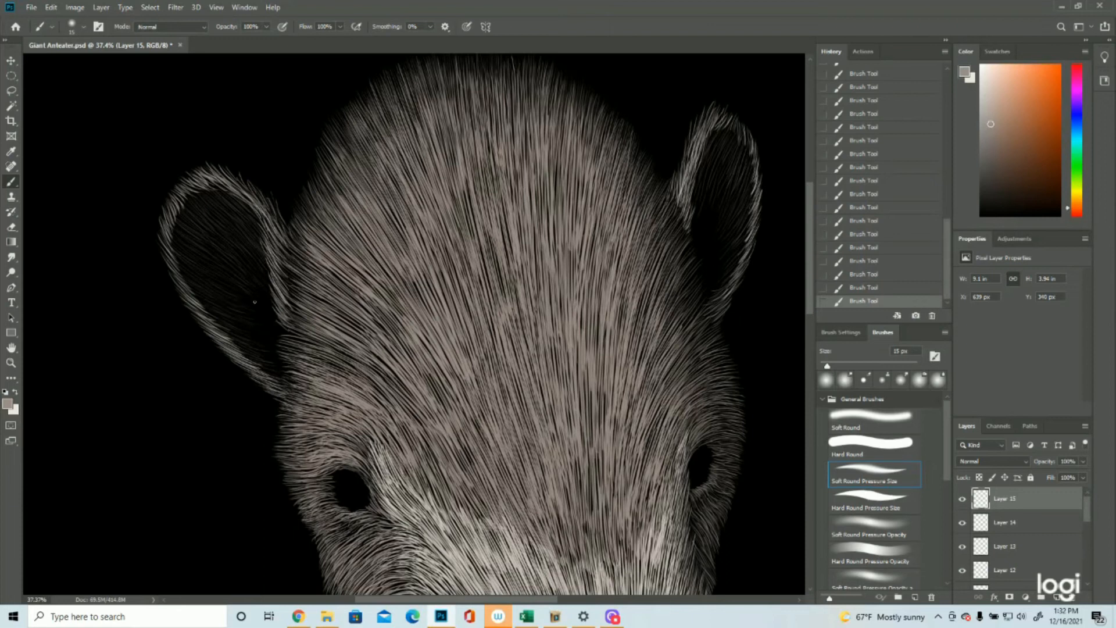
click(12, 363)
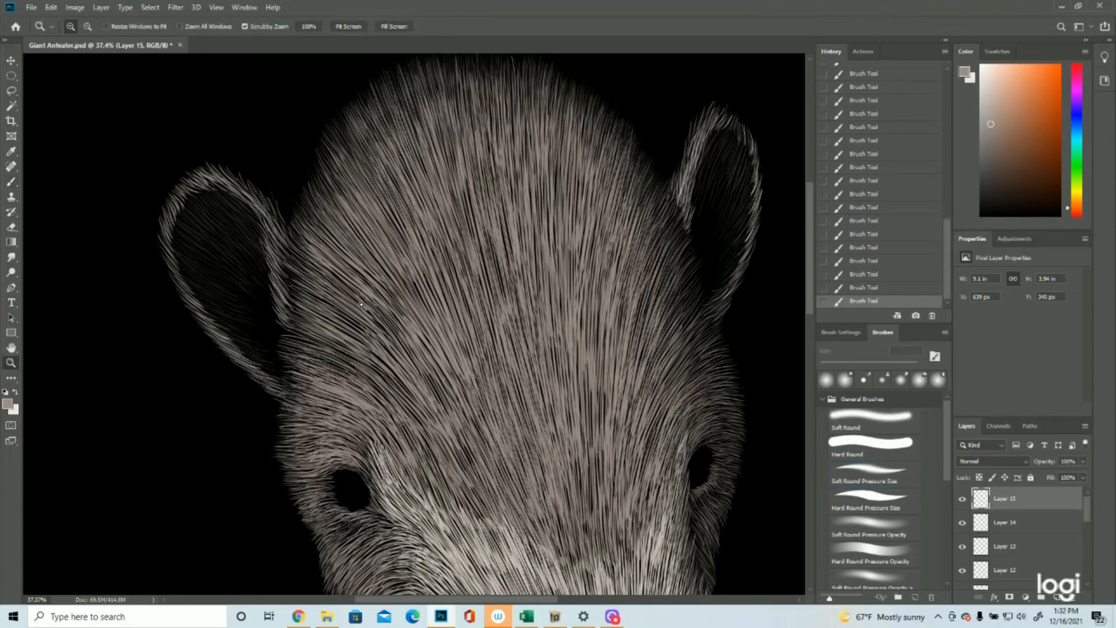
drag(362, 306, 291, 288)
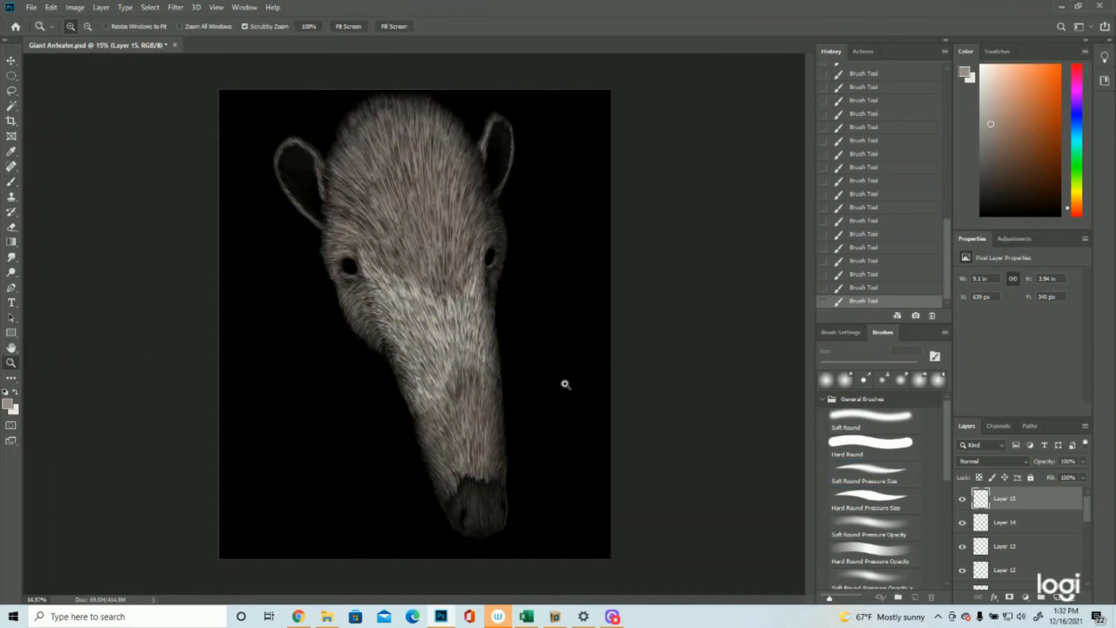
Step: Add a new layer above the ear fur and set the foreground colour to brown #93634a
click(1055, 597)
click(8, 404)
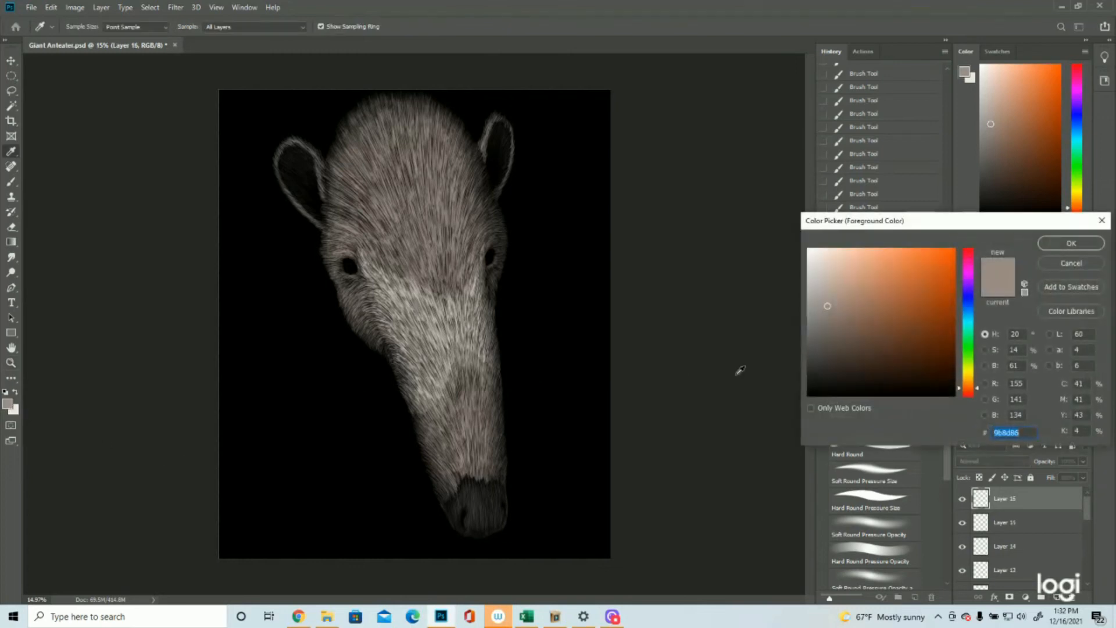
click(879, 310)
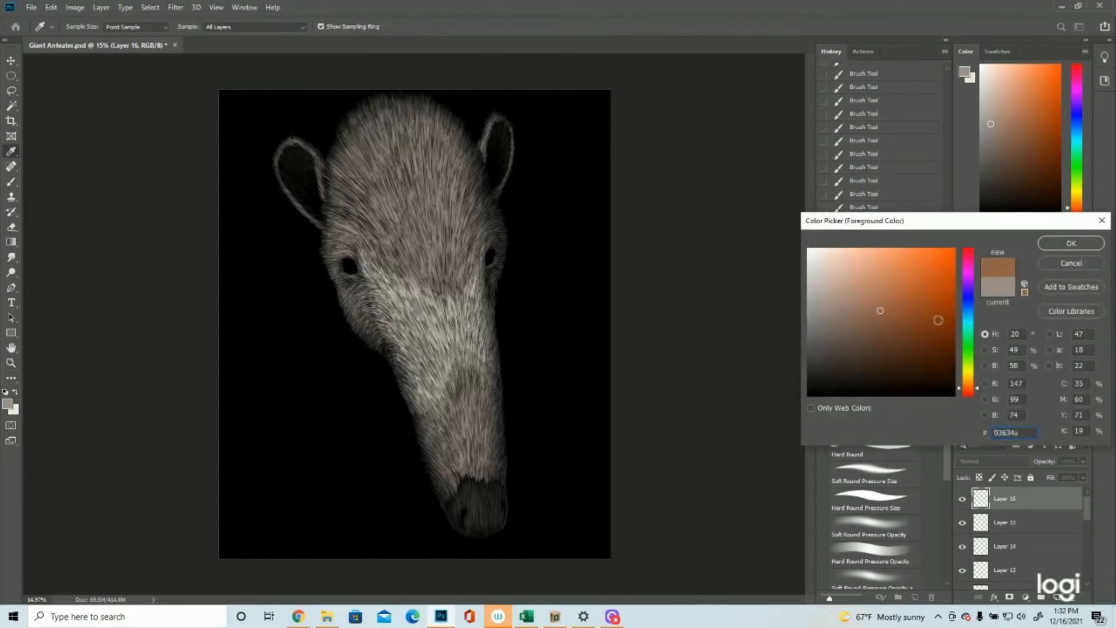
click(1062, 246)
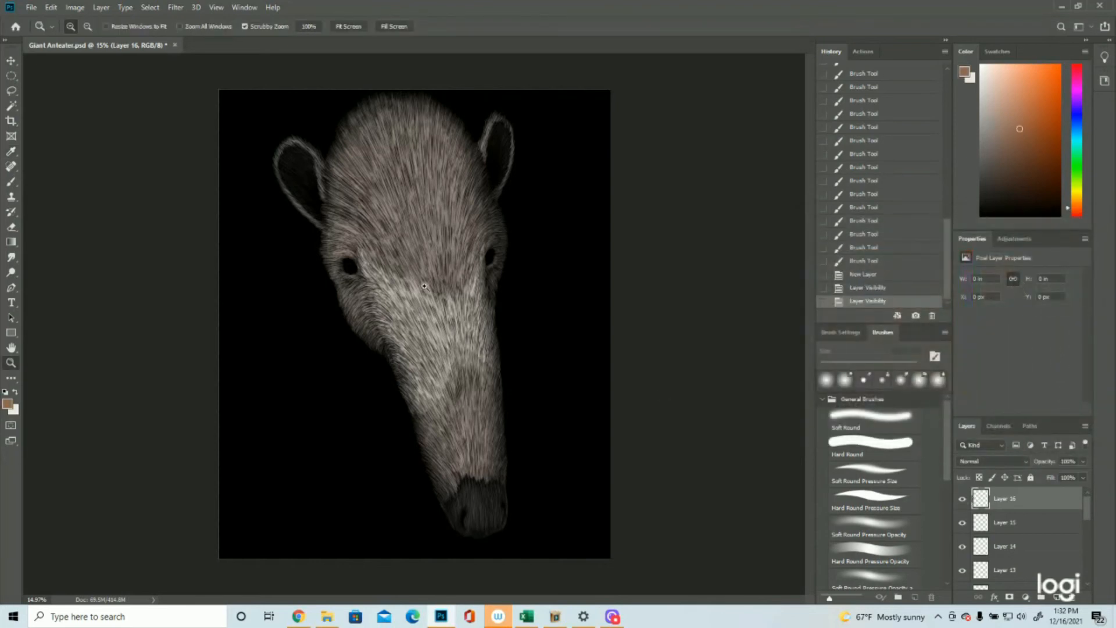
Step: Outline small oval pupils inside both eyes with faint brown strokes using the 15 px Soft Round Pressure Size brush
drag(417, 202, 532, 205)
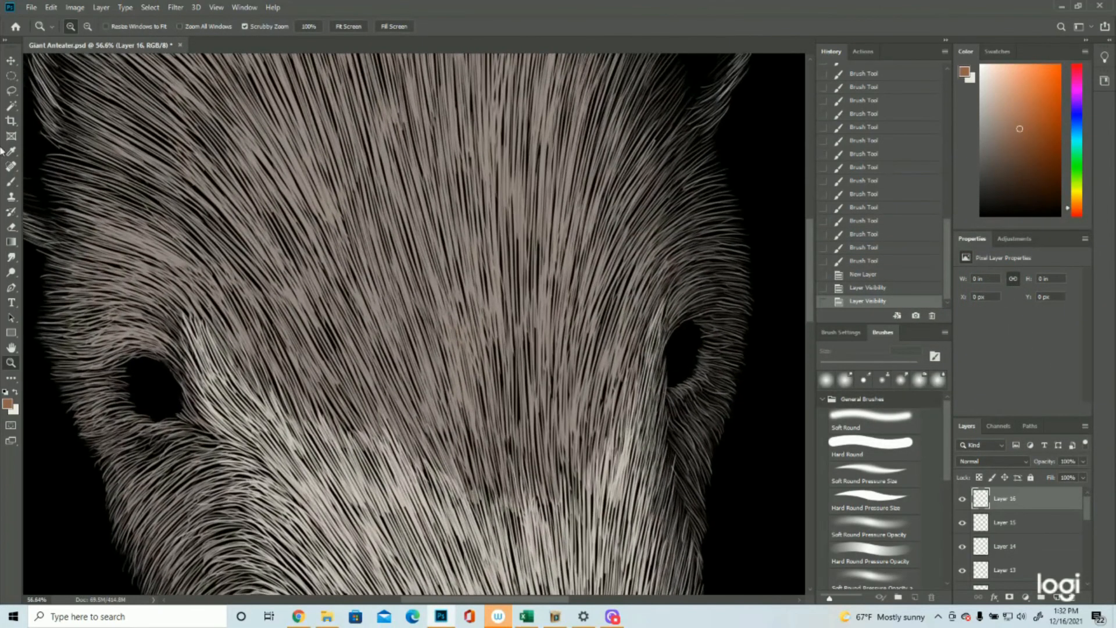
click(11, 181)
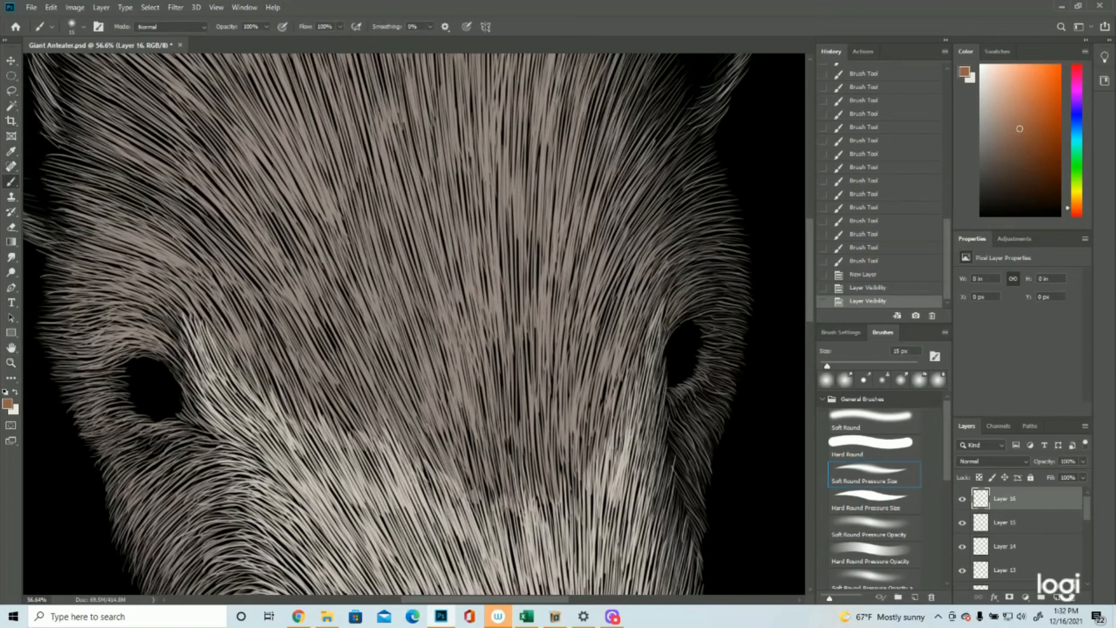
mouse_move(150, 382)
mouse_down()
mouse_move(155, 396)
mouse_move(169, 382)
mouse_up()
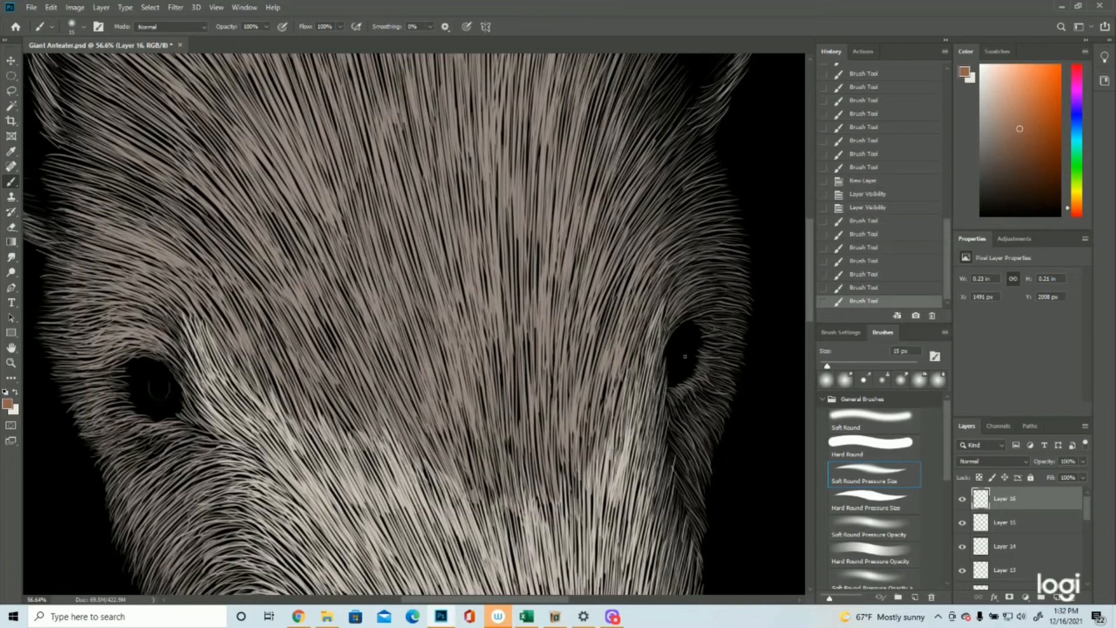
mouse_move(684, 344)
mouse_down()
mouse_move(677, 366)
mouse_move(682, 353)
mouse_move(688, 365)
mouse_up()
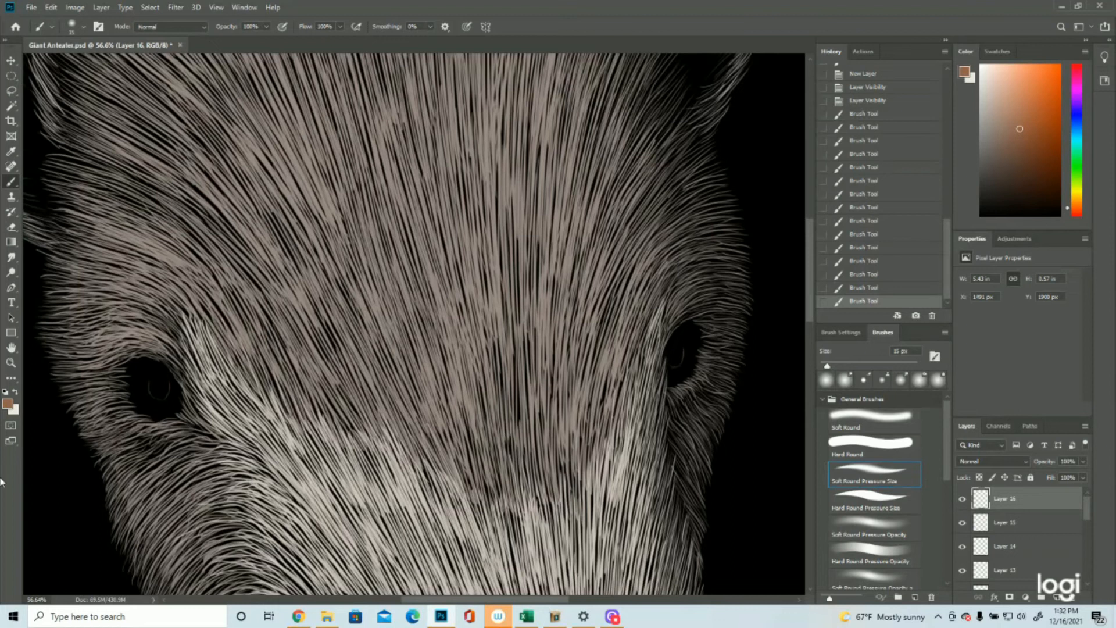
Step: Select the left eye's pupil outline with an elliptical marquee, nudge it slightly left and deselect
key(z)
drag(496, 353, 449, 356)
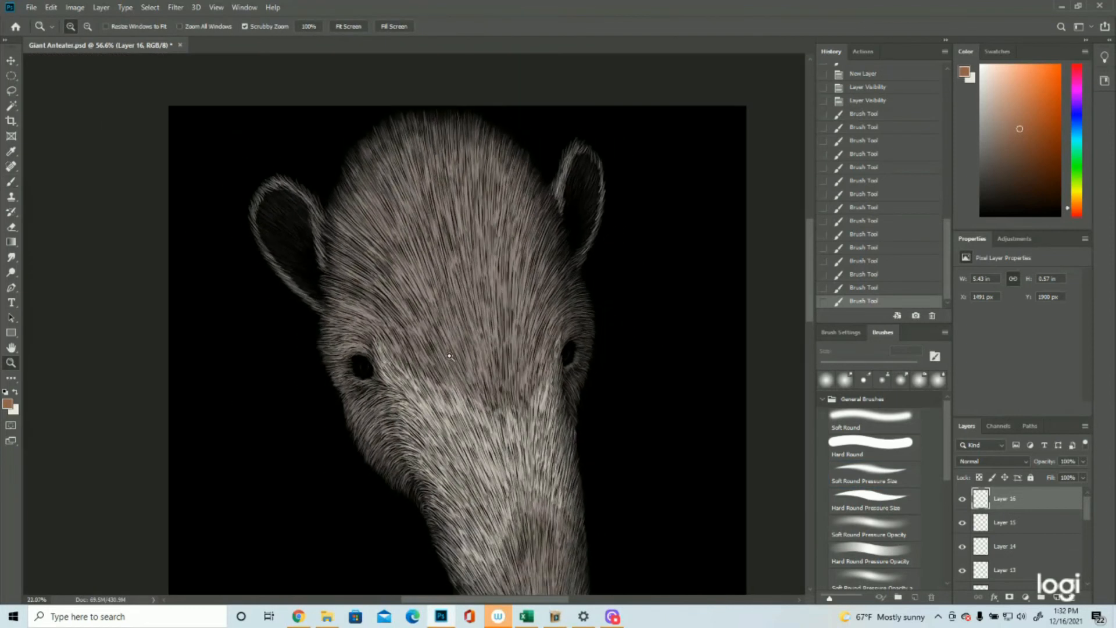
click(543, 370)
click(542, 371)
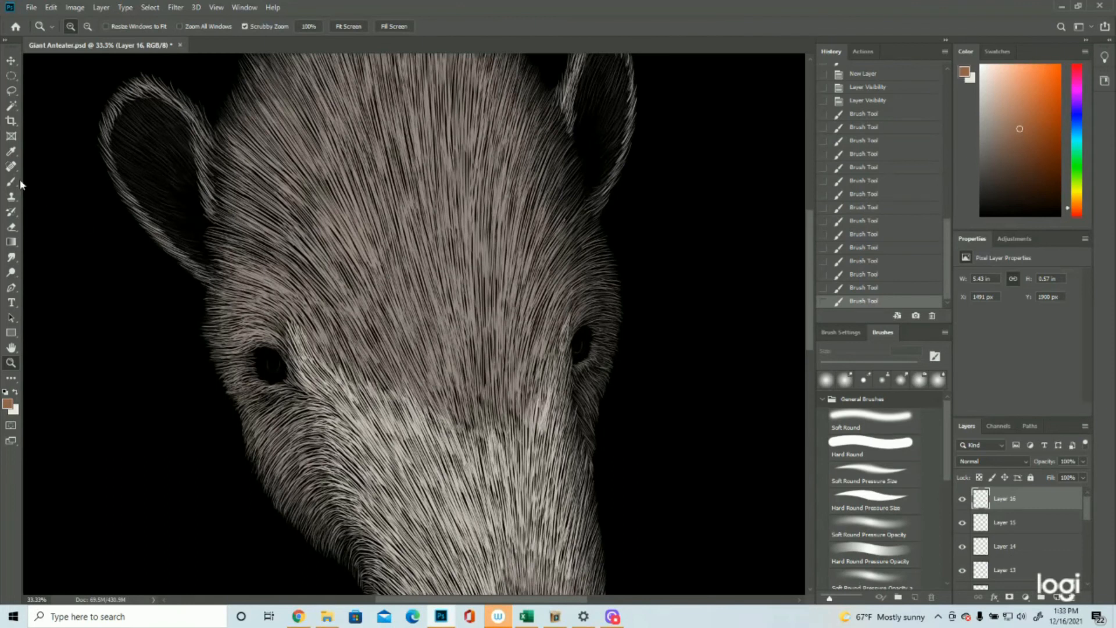
click(11, 75)
drag(266, 351, 294, 383)
key(v)
key(Left)
key(Left)
key(Left)
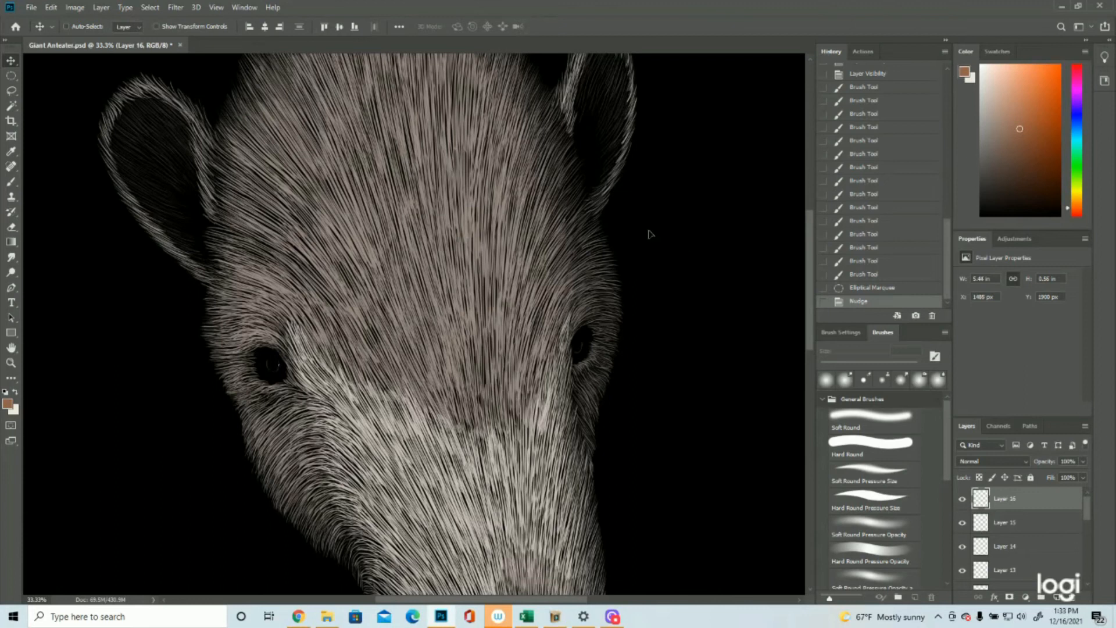
click(150, 7)
click(161, 32)
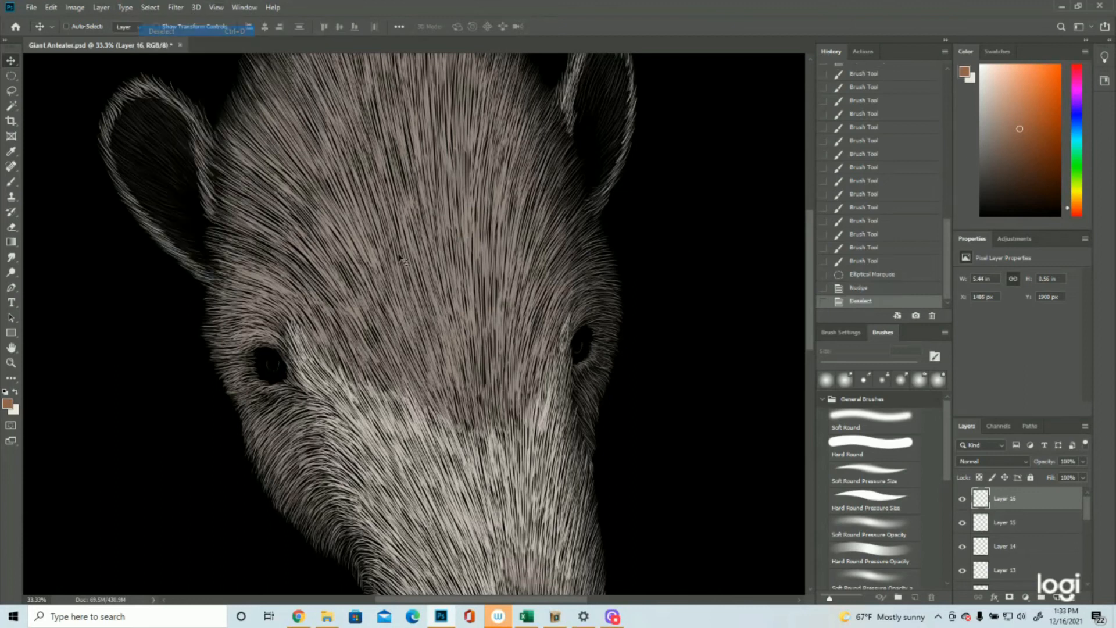
Step: Paint faint curved brown iris strokes beside the pupil on the outer side of the left eye
click(10, 362)
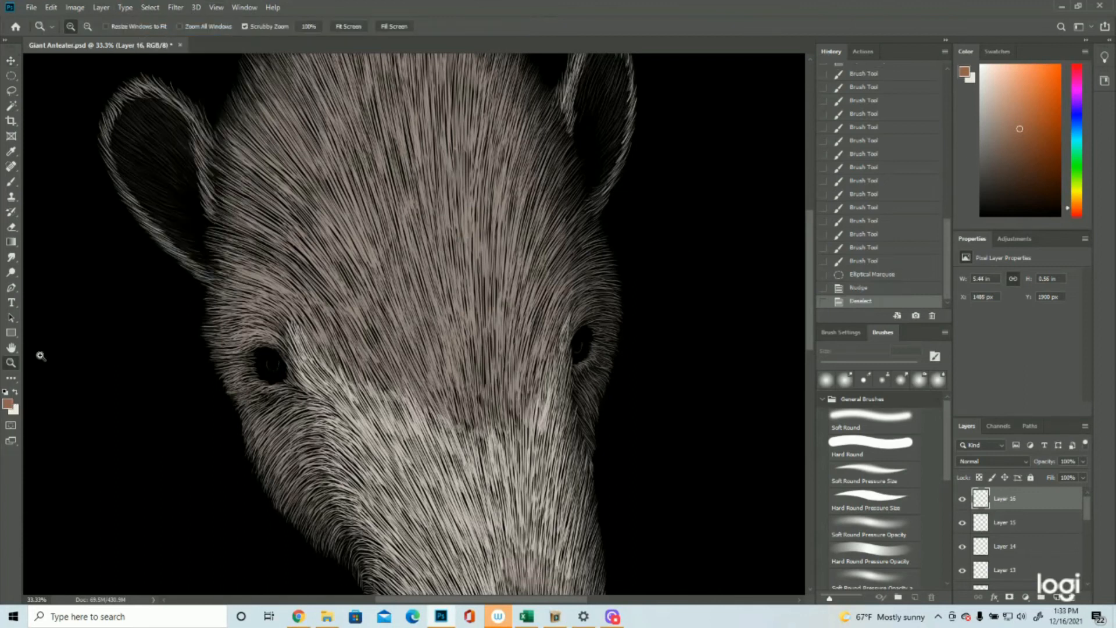
click(360, 373)
click(360, 372)
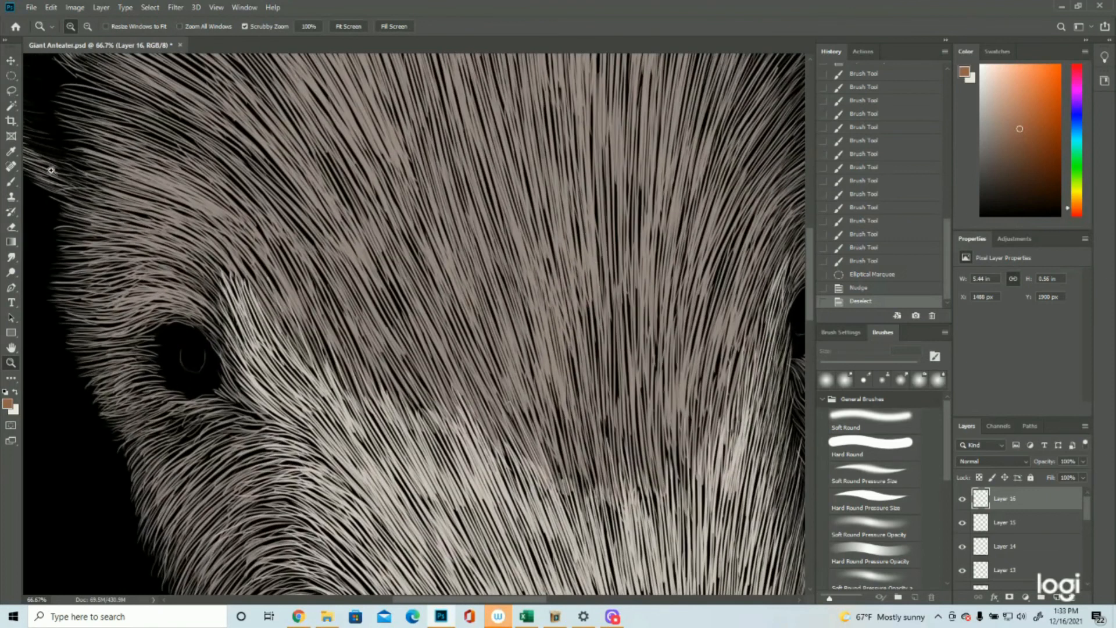
click(13, 182)
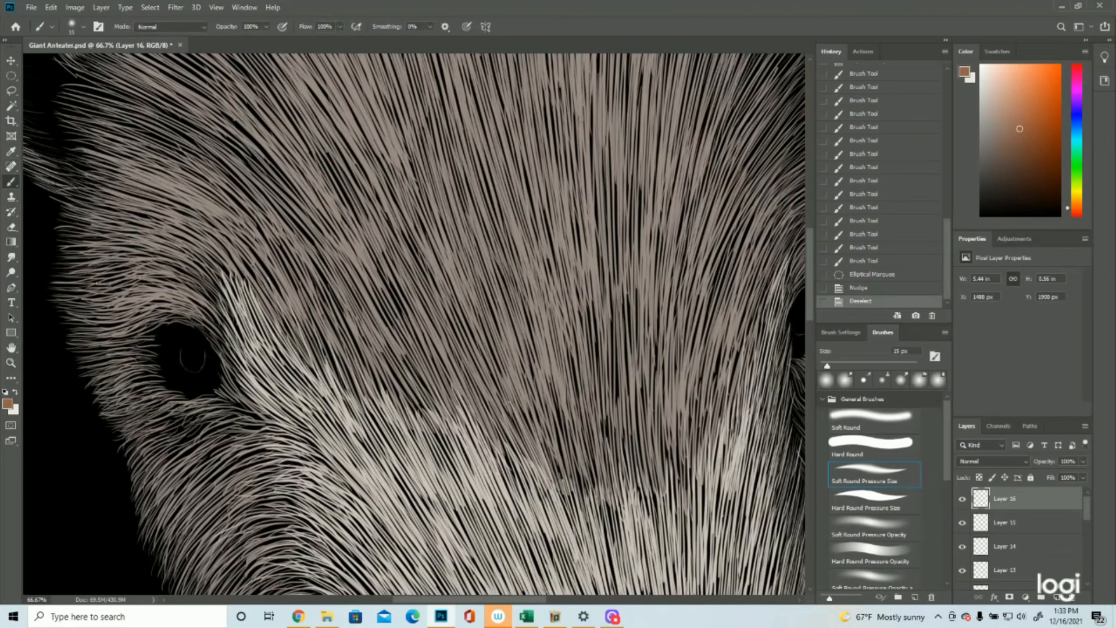
mouse_move(181, 344)
mouse_down()
mouse_move(180, 361)
mouse_move(163, 365)
mouse_up()
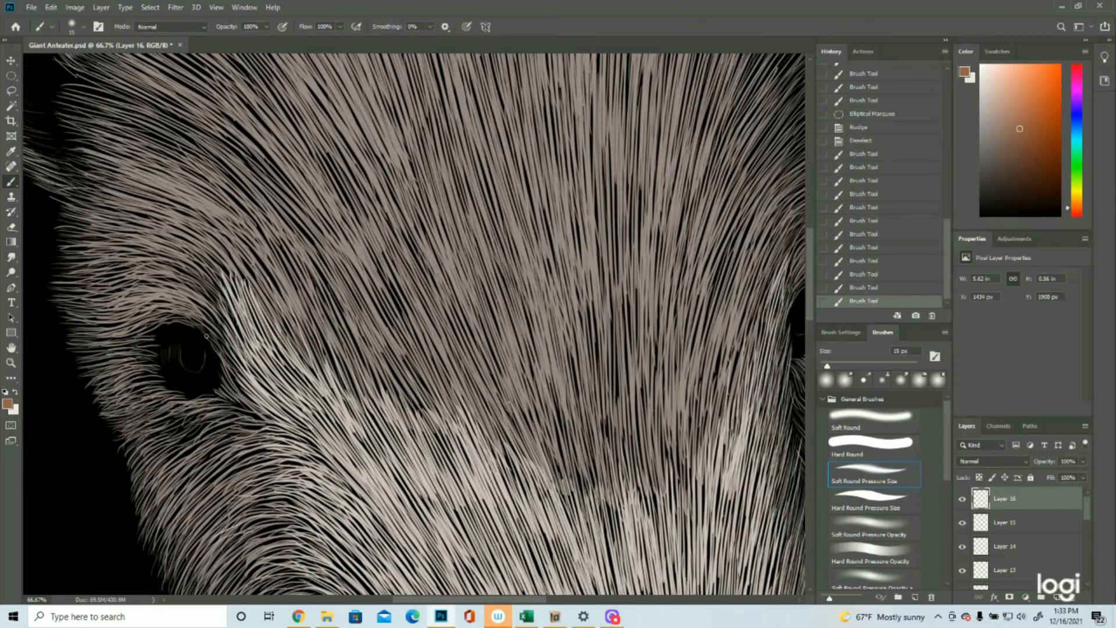
mouse_move(218, 352)
mouse_down()
mouse_move(205, 334)
mouse_move(163, 326)
mouse_move(203, 349)
mouse_move(158, 347)
mouse_up()
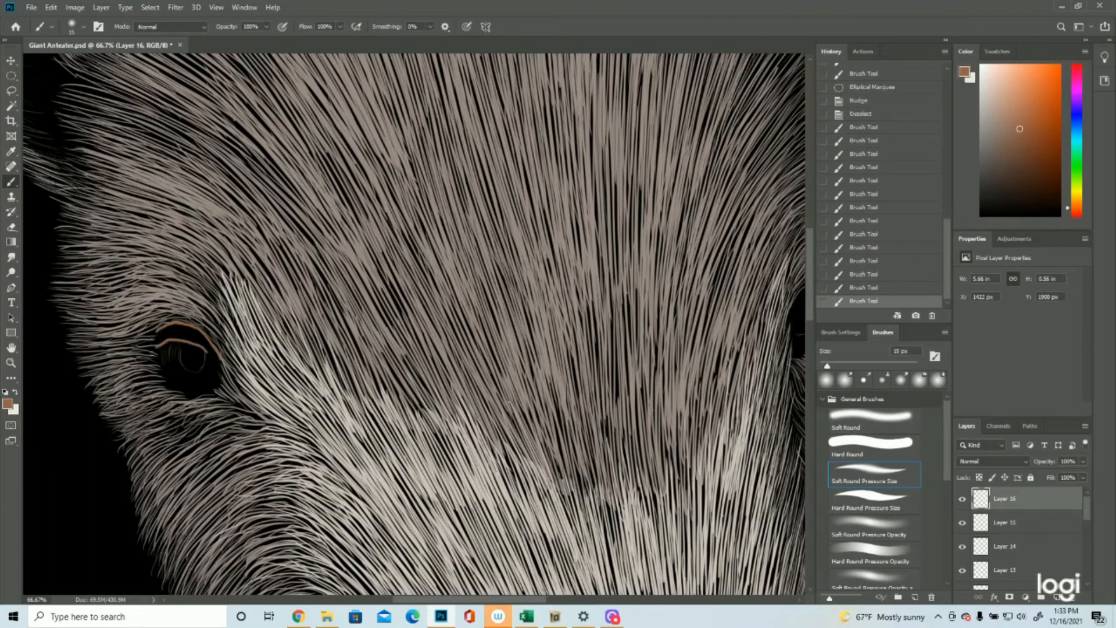
click(858, 278)
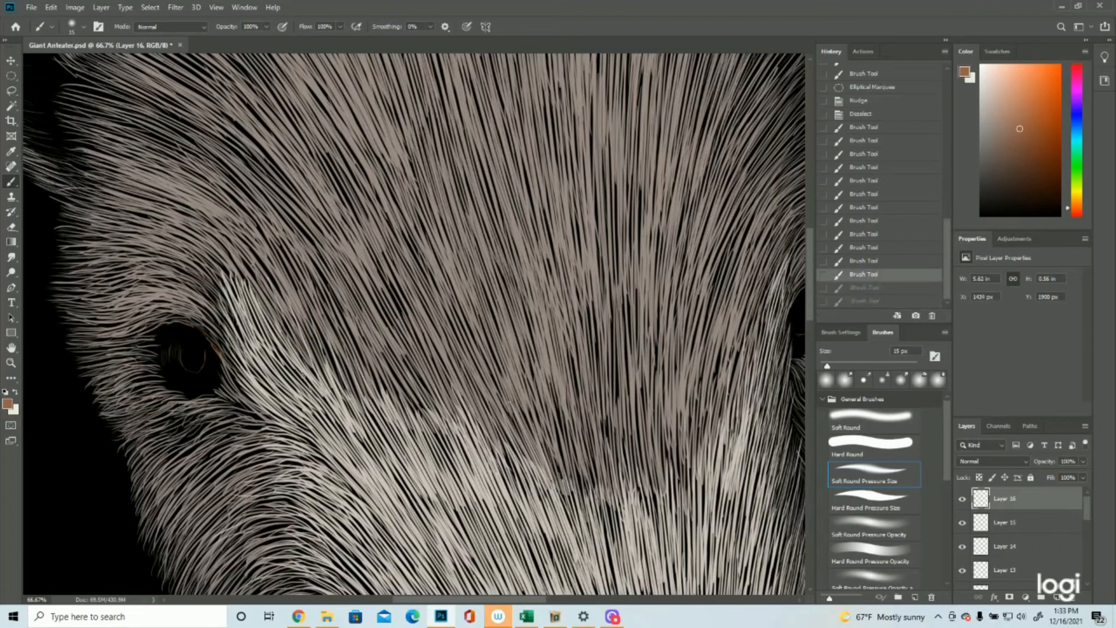
mouse_move(165, 326)
mouse_down()
mouse_move(185, 348)
mouse_move(227, 343)
mouse_up()
click(862, 289)
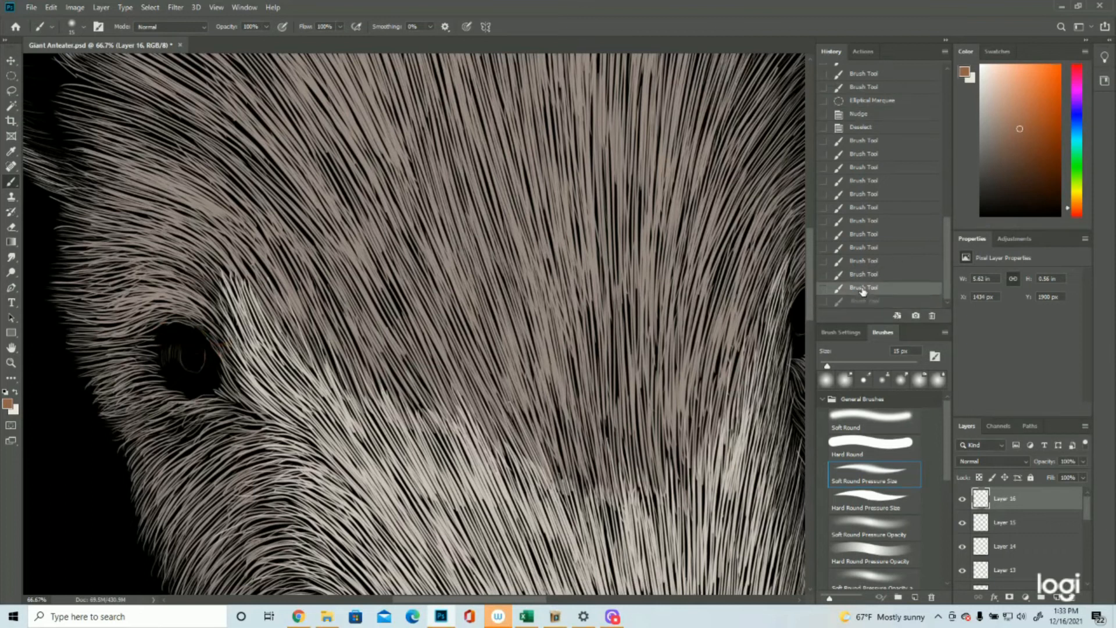
Step: Fill the left eye's iris with faint curved brown strokes wrapping around the sides and underside of the pupil
drag(205, 348, 208, 364)
drag(208, 351, 211, 370)
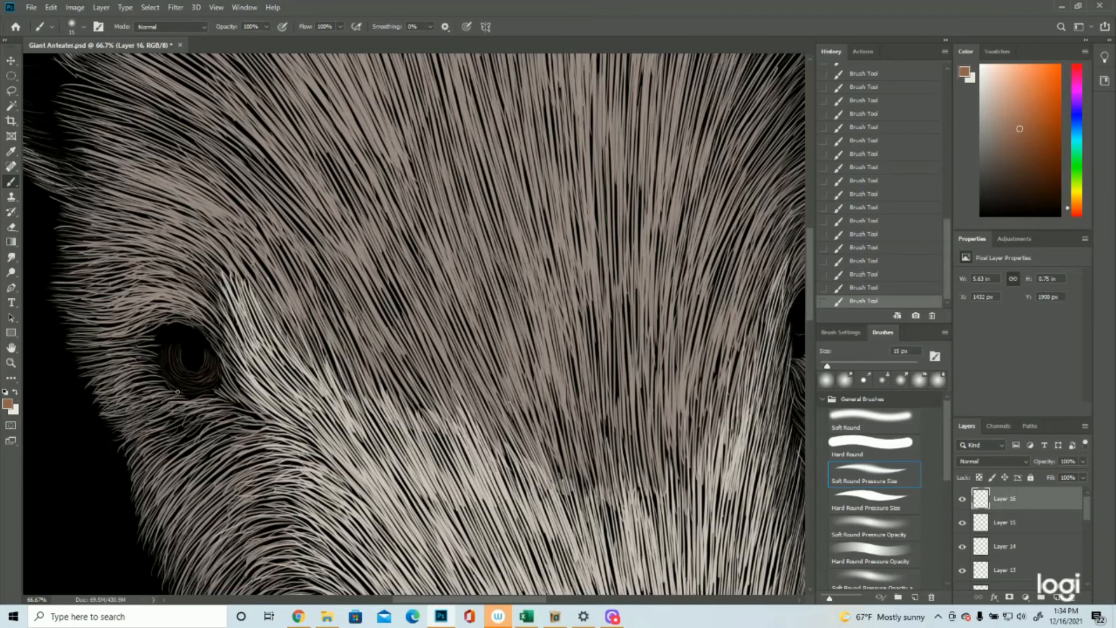
click(854, 276)
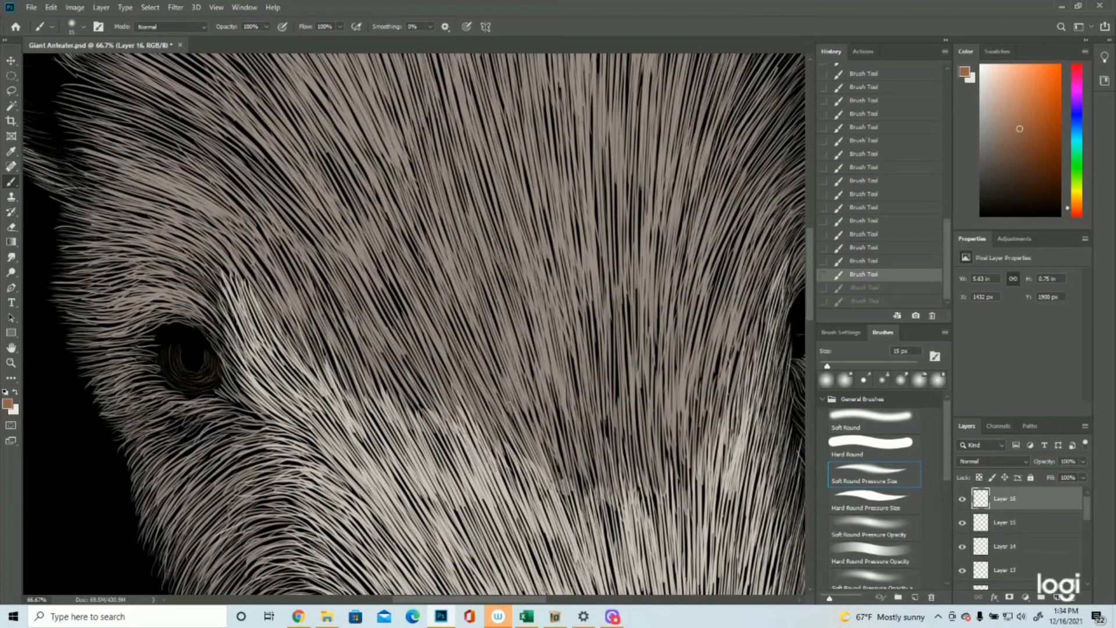
key(ctrl+shift+z)
key(ctrl+shift+z)
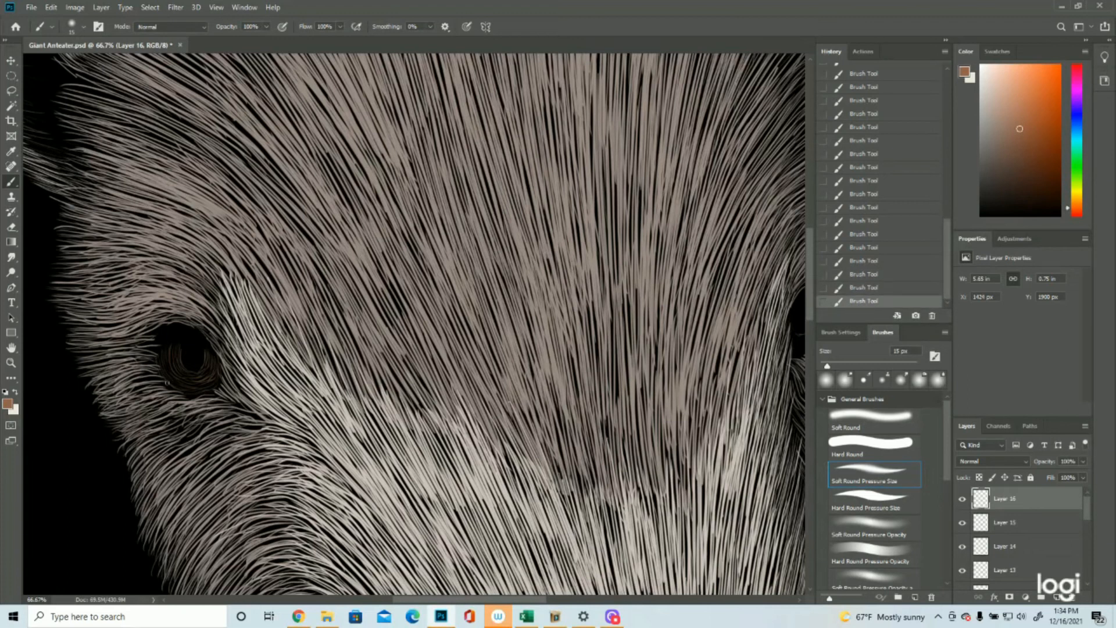
Step: Paint faint curved brown iris strokes around the side and underside of the right eye's pupil
click(11, 363)
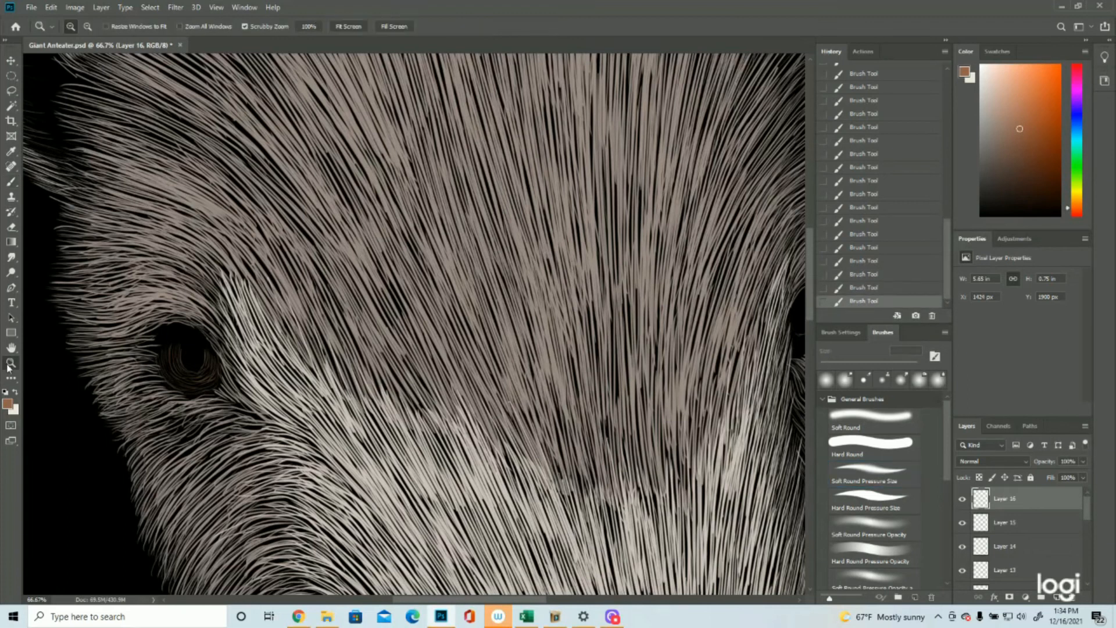
drag(344, 286, 272, 289)
drag(574, 281, 632, 289)
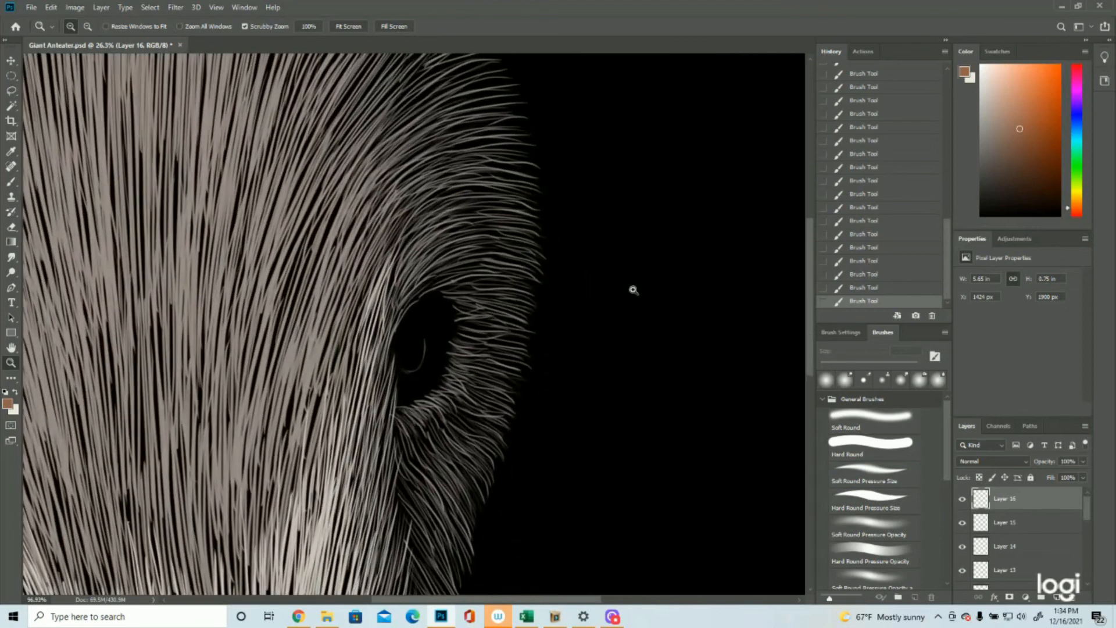
click(11, 181)
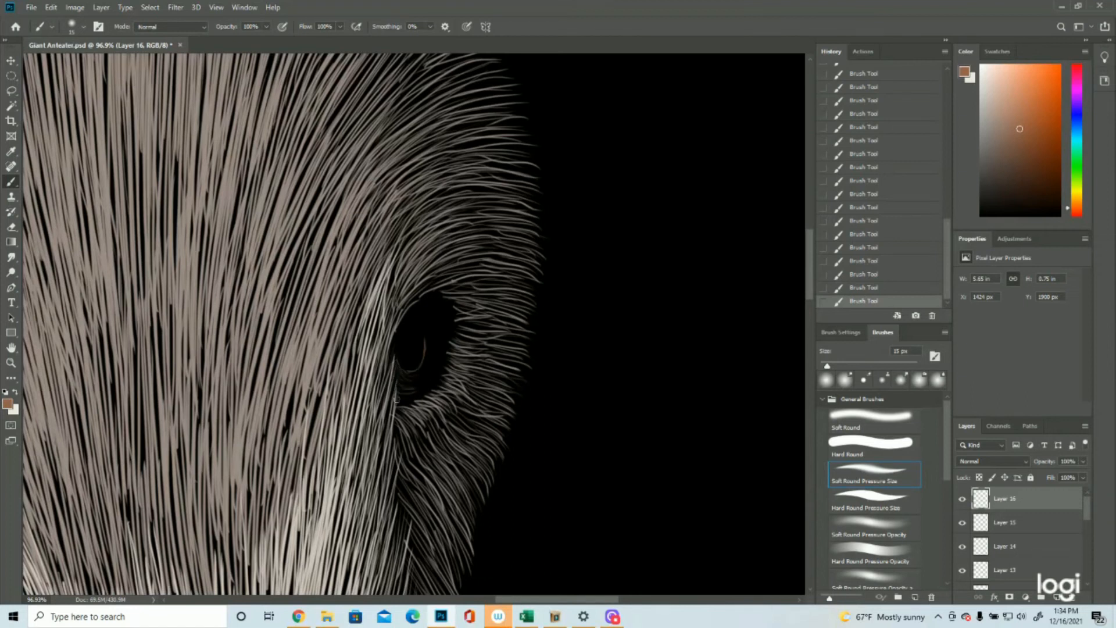
mouse_move(425, 332)
mouse_down()
mouse_move(425, 354)
mouse_move(438, 339)
mouse_move(445, 352)
mouse_up()
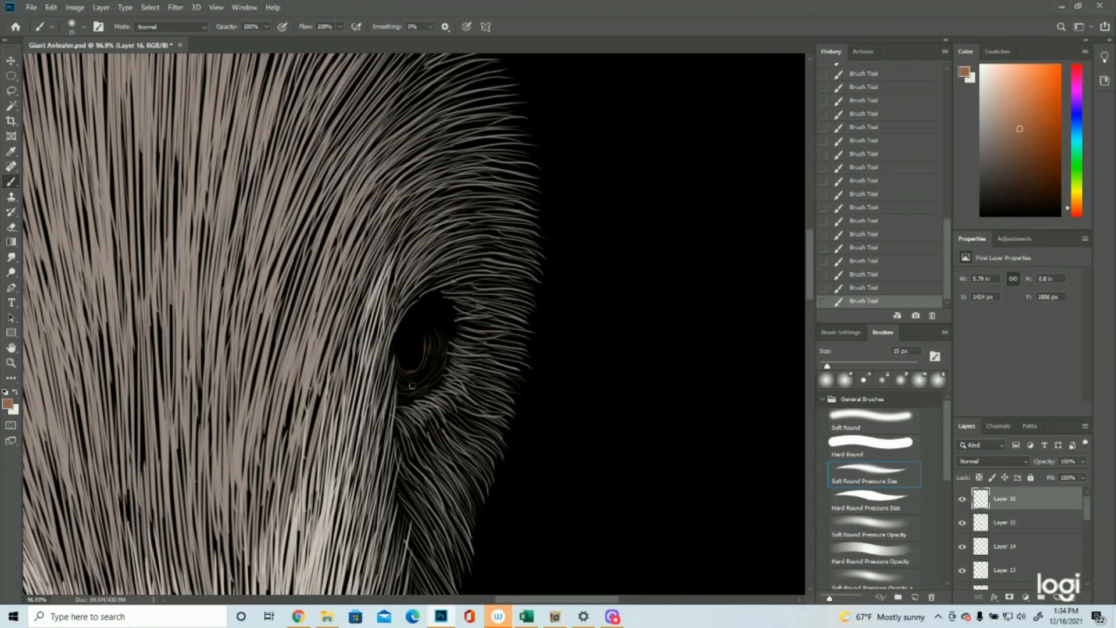
drag(430, 355, 415, 375)
Step: Select the left eye's pupil with an elliptical marquee, shift the outline slightly left and clear the strokes inside it
click(10, 362)
drag(473, 348, 404, 347)
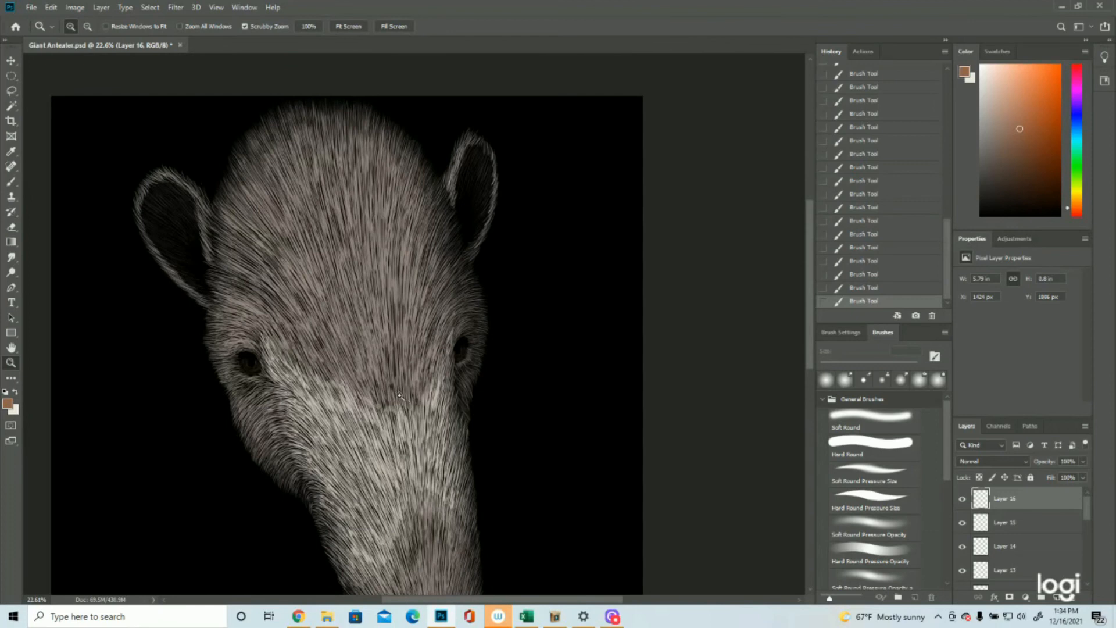
drag(399, 396, 389, 393)
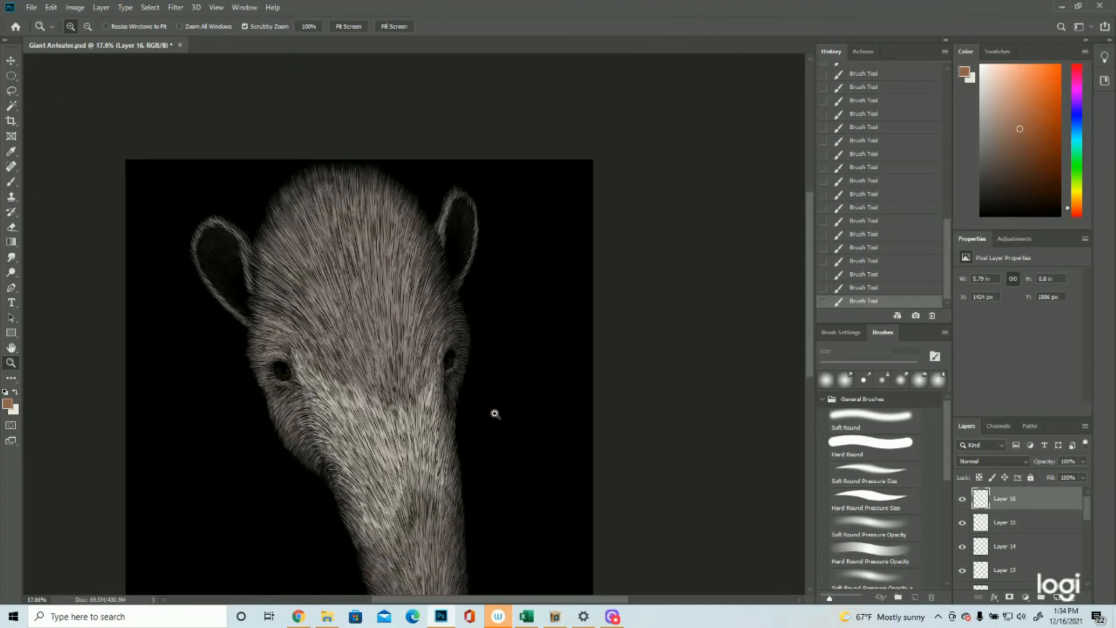
drag(440, 407, 411, 403)
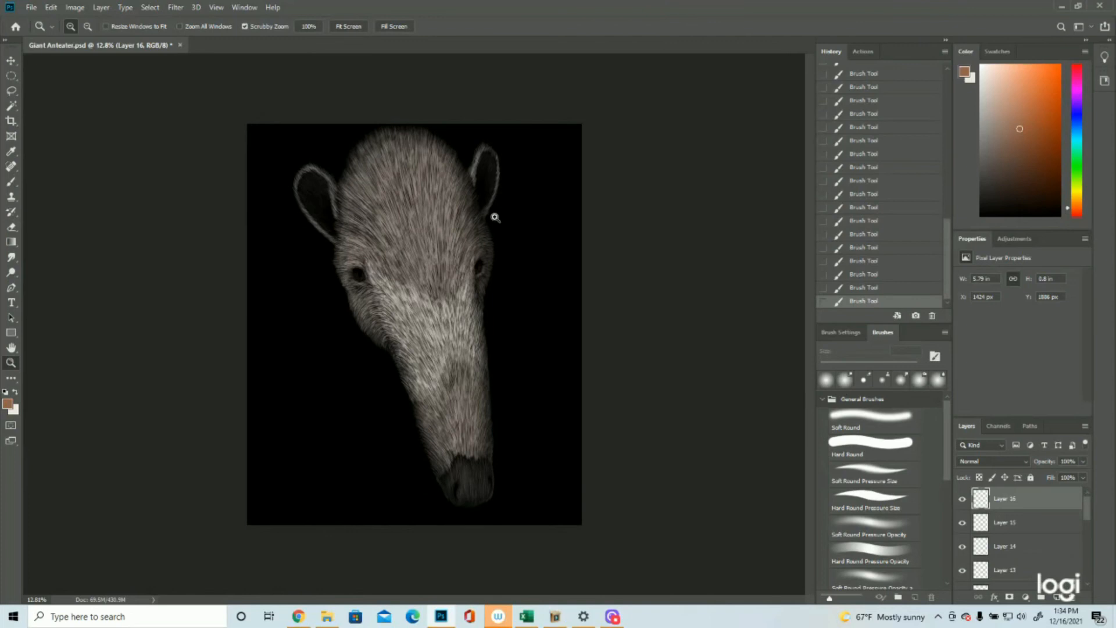
key(ctrl+plus)
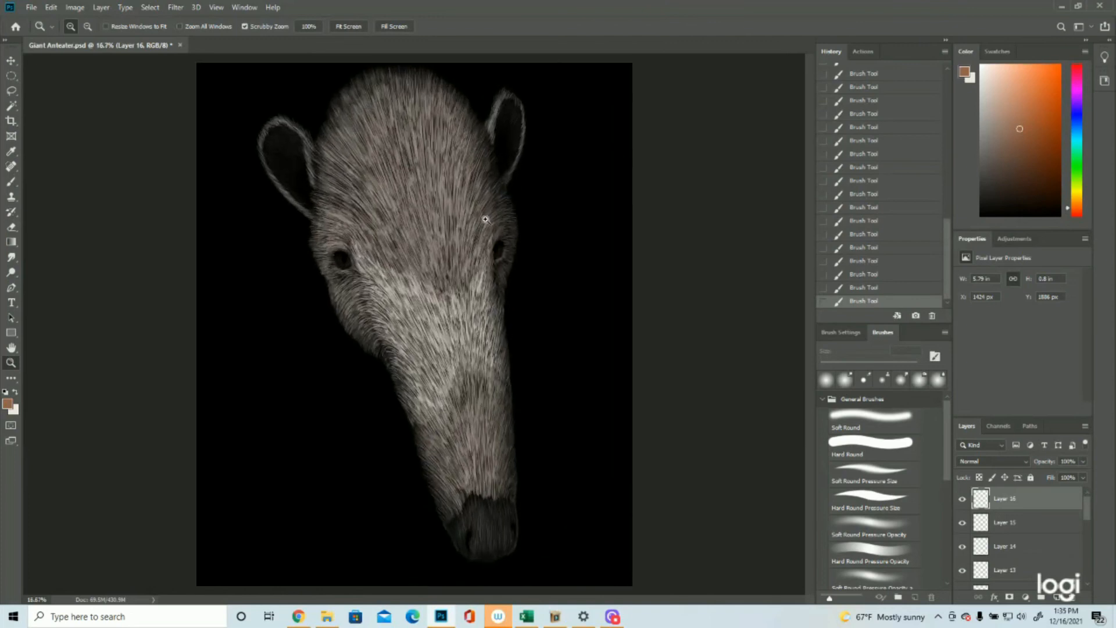
key(ctrl+plus)
key(ctrl+plus)
key(ctrl+plus)
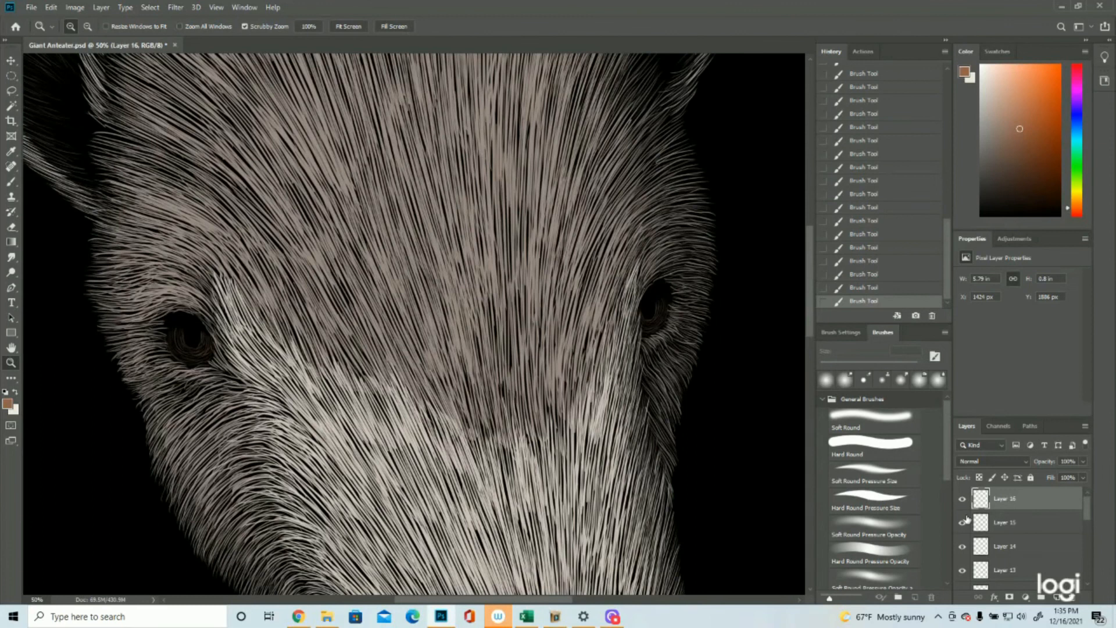
click(11, 76)
drag(185, 327, 203, 348)
key(Left)
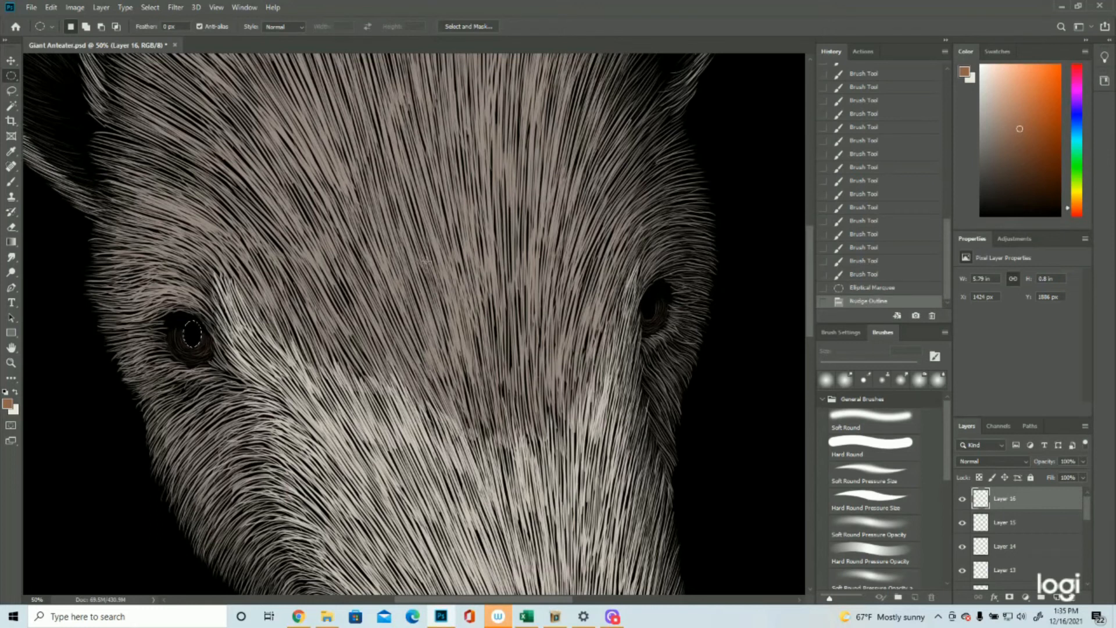
key(Delete)
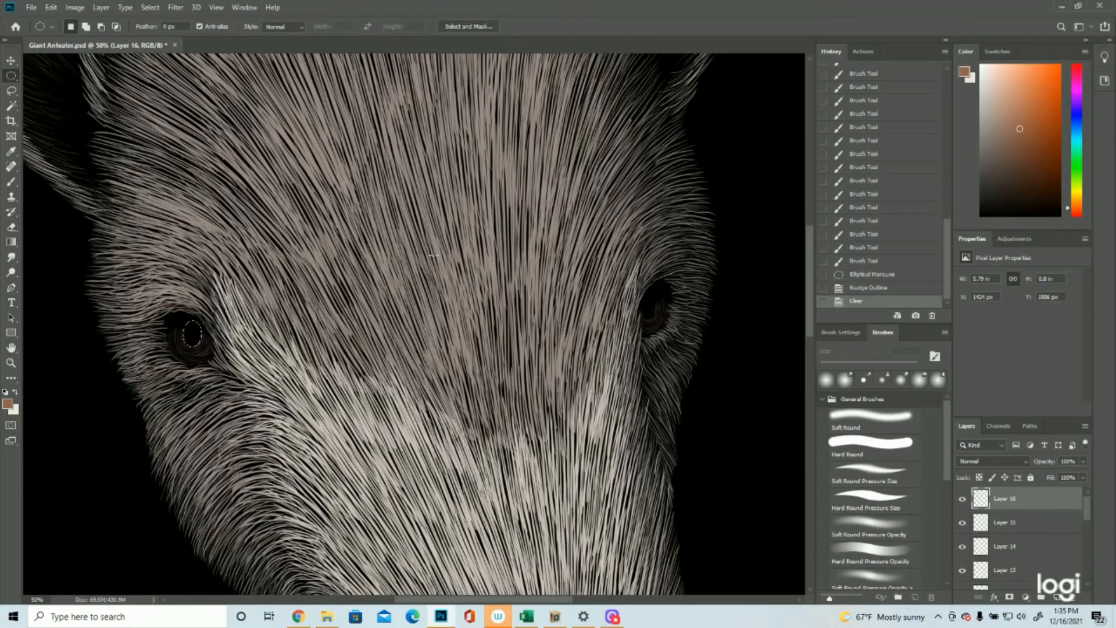
Step: Invert the selection and paint brown strokes close around the sides and underside of the left eye's pupil outline
click(11, 363)
drag(201, 323, 255, 325)
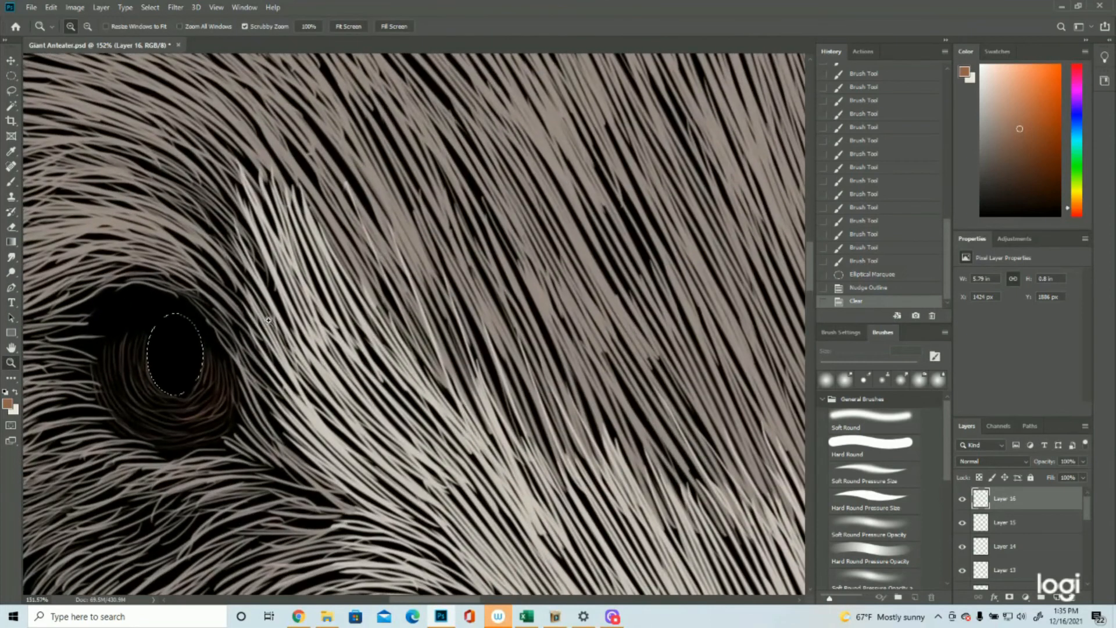
click(150, 7)
click(163, 54)
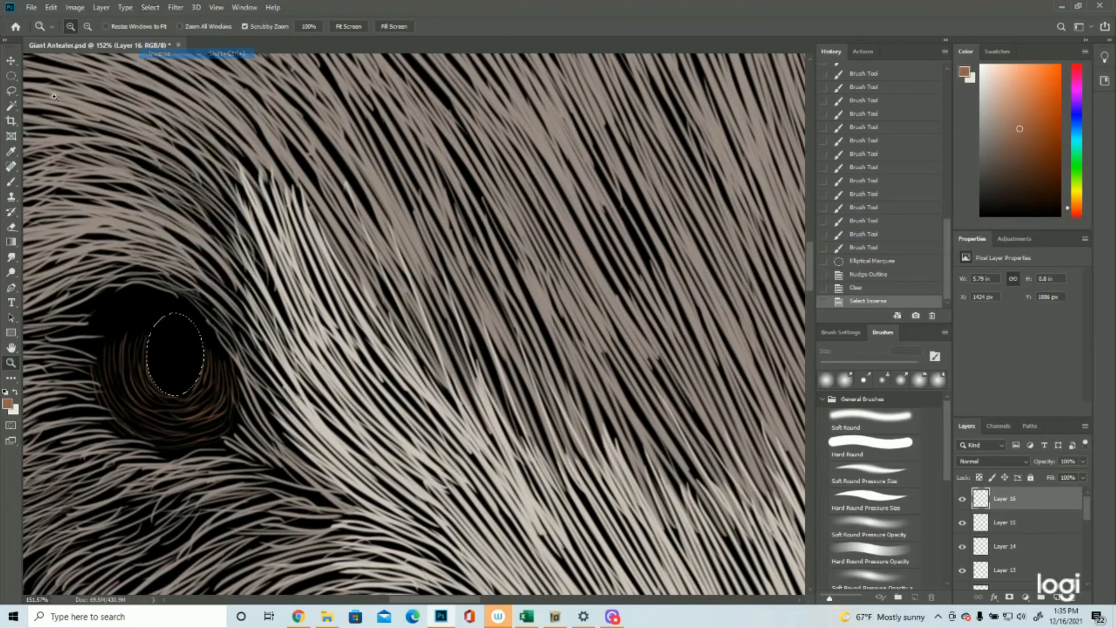
click(14, 183)
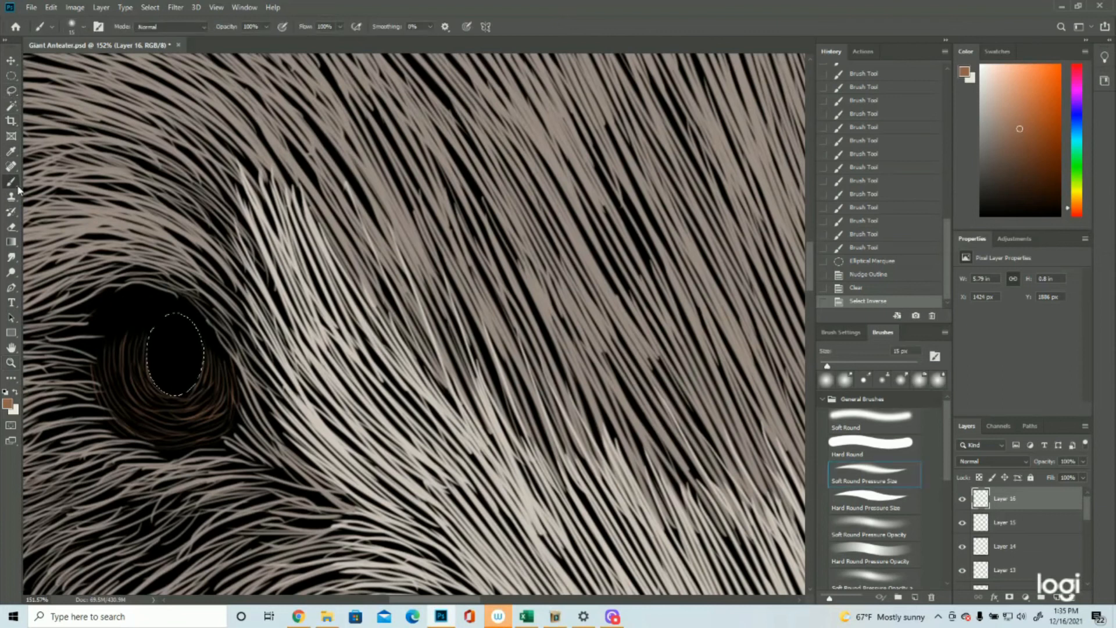
drag(176, 395, 200, 373)
mouse_move(178, 396)
mouse_down()
mouse_move(202, 384)
mouse_move(182, 390)
mouse_move(204, 370)
mouse_move(197, 380)
mouse_move(203, 347)
mouse_move(149, 353)
mouse_up()
drag(175, 395, 150, 351)
drag(176, 396, 150, 352)
mouse_move(177, 396)
mouse_down()
mouse_move(200, 392)
mouse_move(190, 381)
mouse_move(208, 367)
mouse_up()
drag(181, 398, 211, 365)
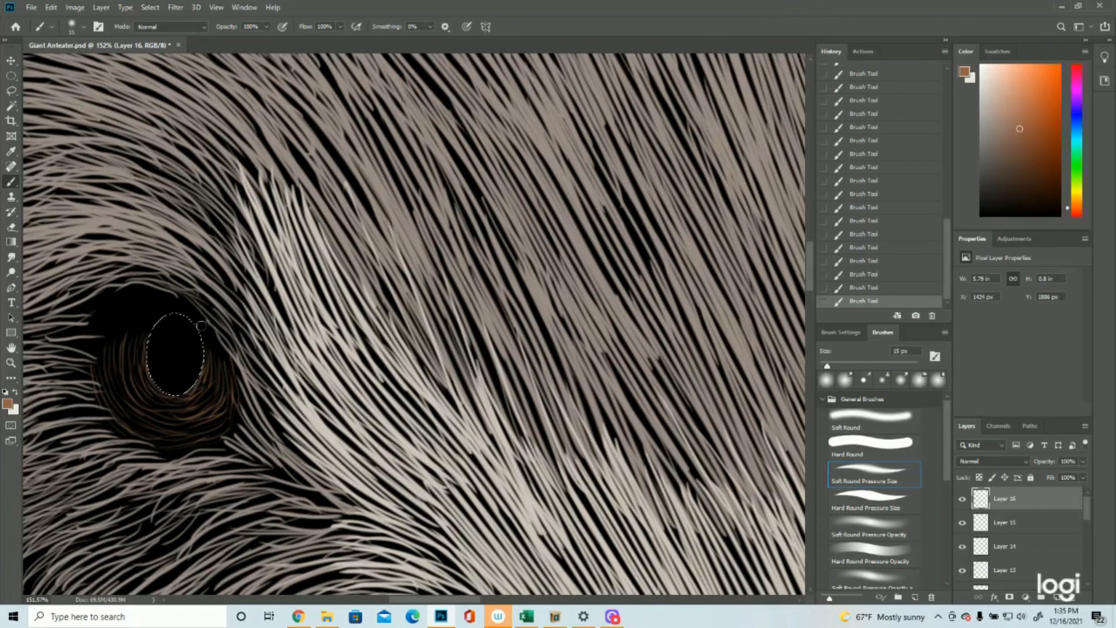
Step: Invert the selection back to the pupil ellipse and move its outline over to the right eye's pupil
click(150, 7)
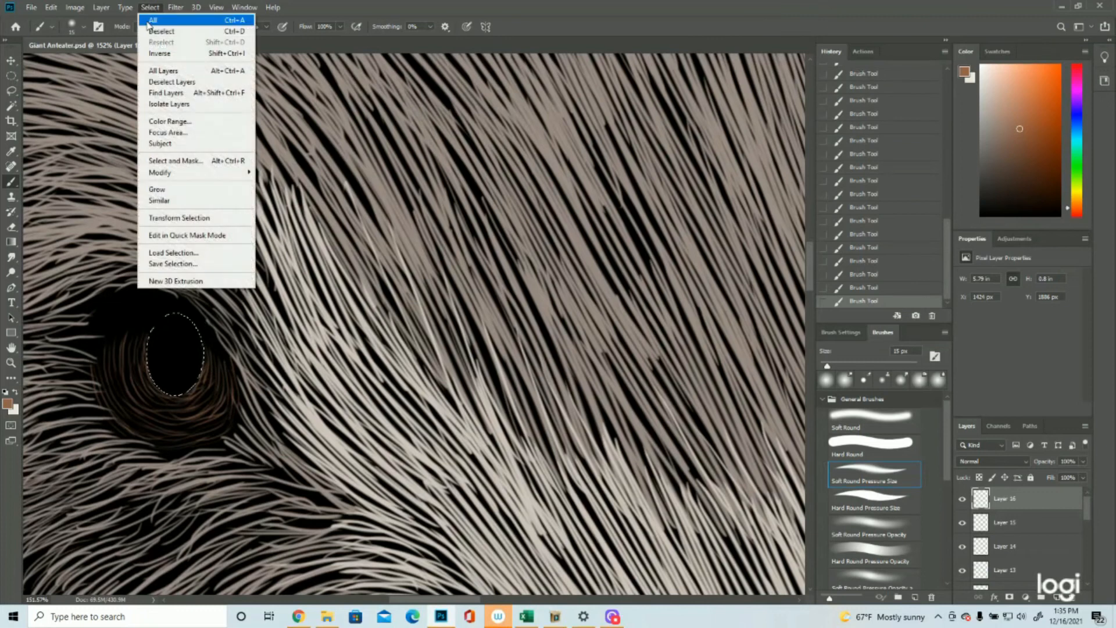
click(160, 51)
click(11, 363)
drag(294, 325, 168, 327)
click(11, 76)
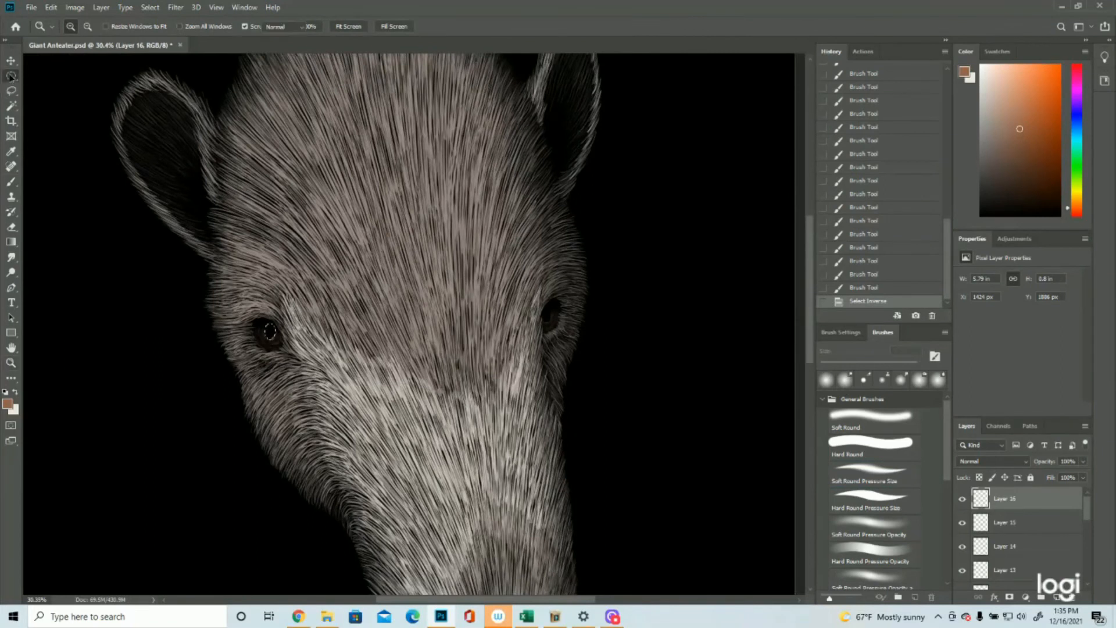
drag(270, 333, 649, 305)
Step: Nudge the elliptical outline slightly to fit the right eye's pupil and clear the strokes inside it
click(10, 363)
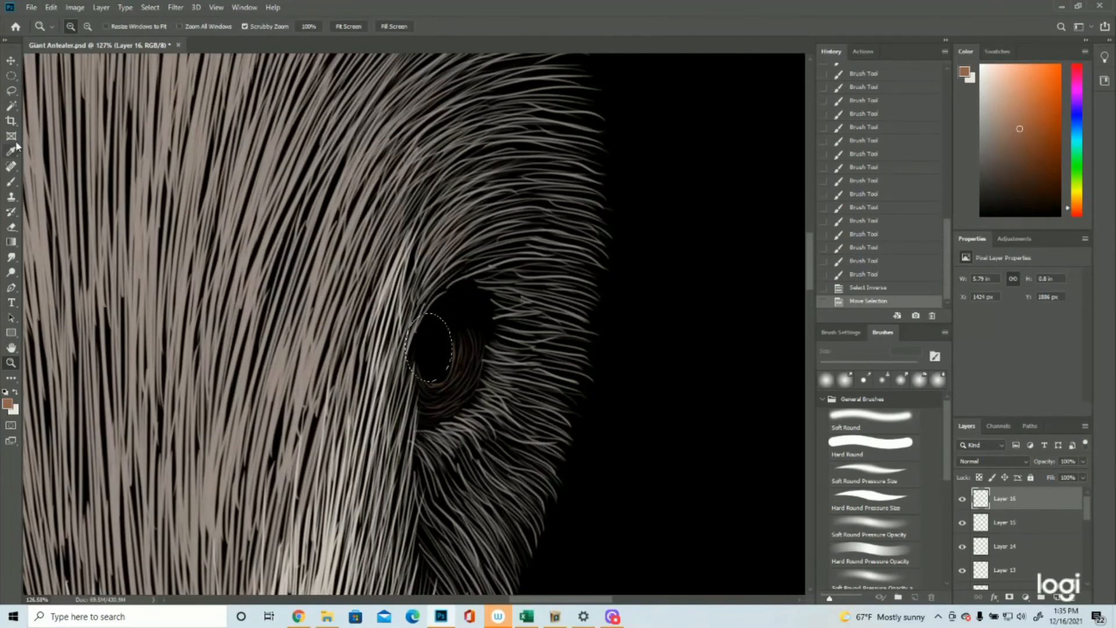
click(11, 76)
key(Down)
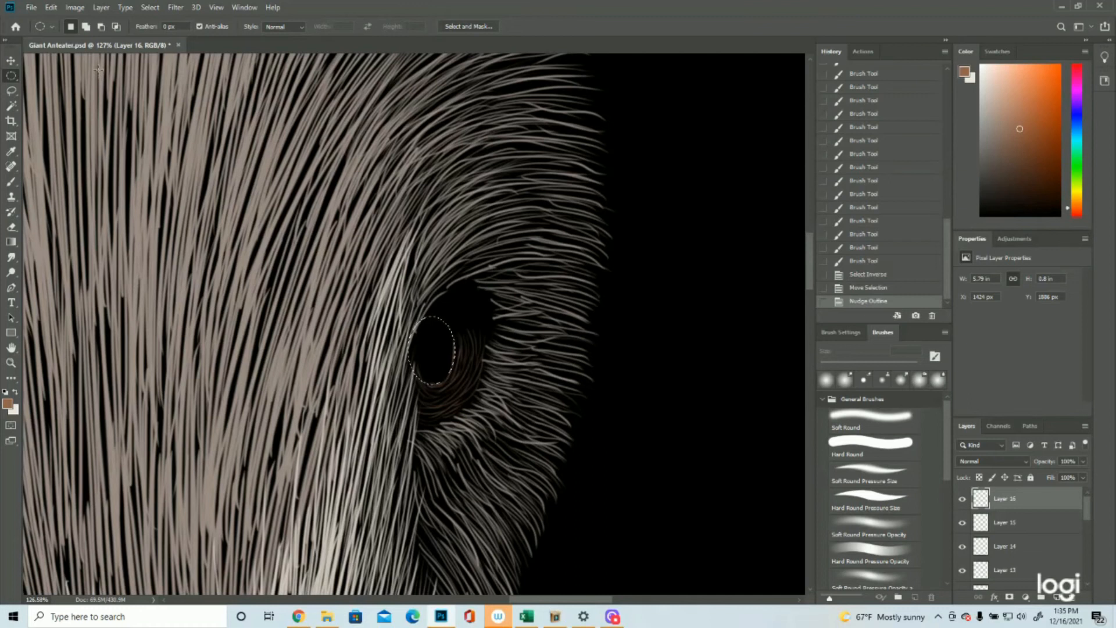
key(Delete)
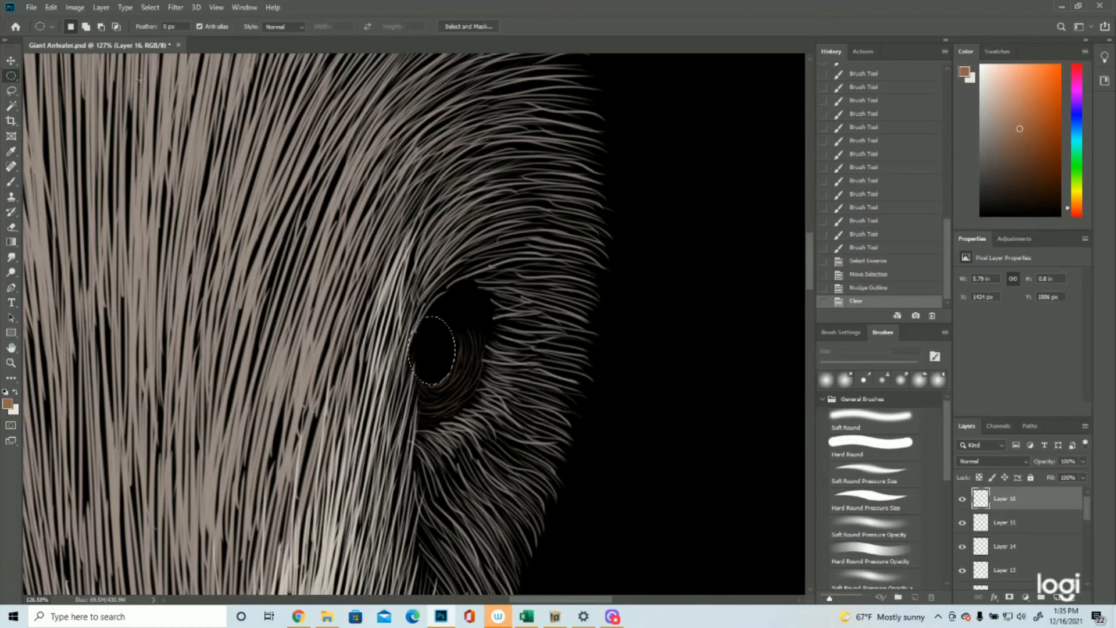
Step: Invert the selection, paint brown strokes around the outer side and underside of the right eye's pupil, and deselect
click(150, 7)
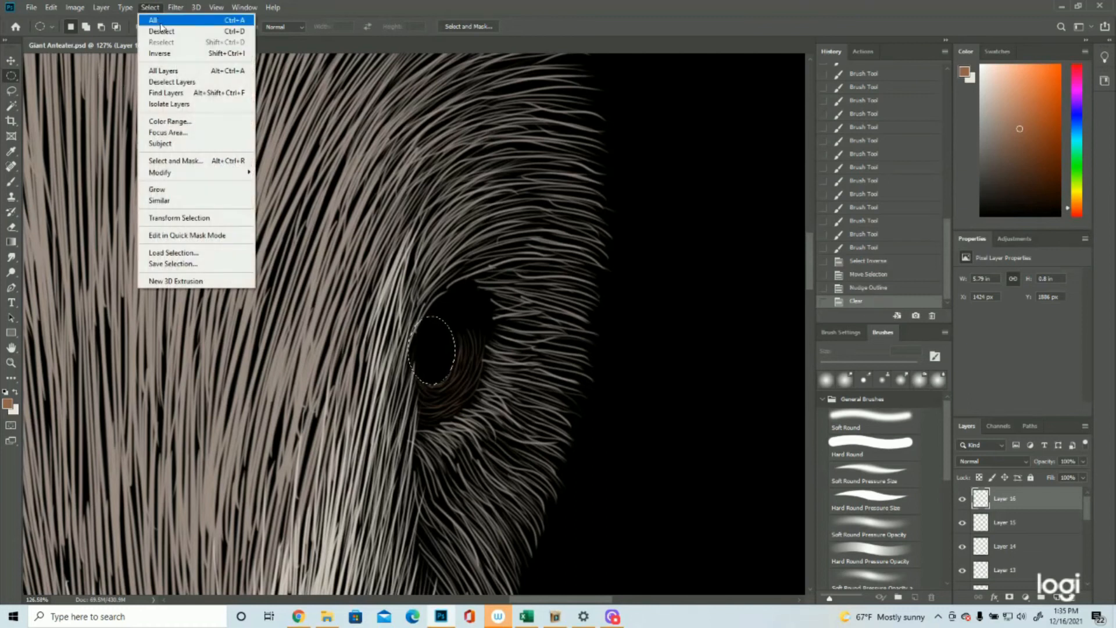
click(157, 54)
click(11, 182)
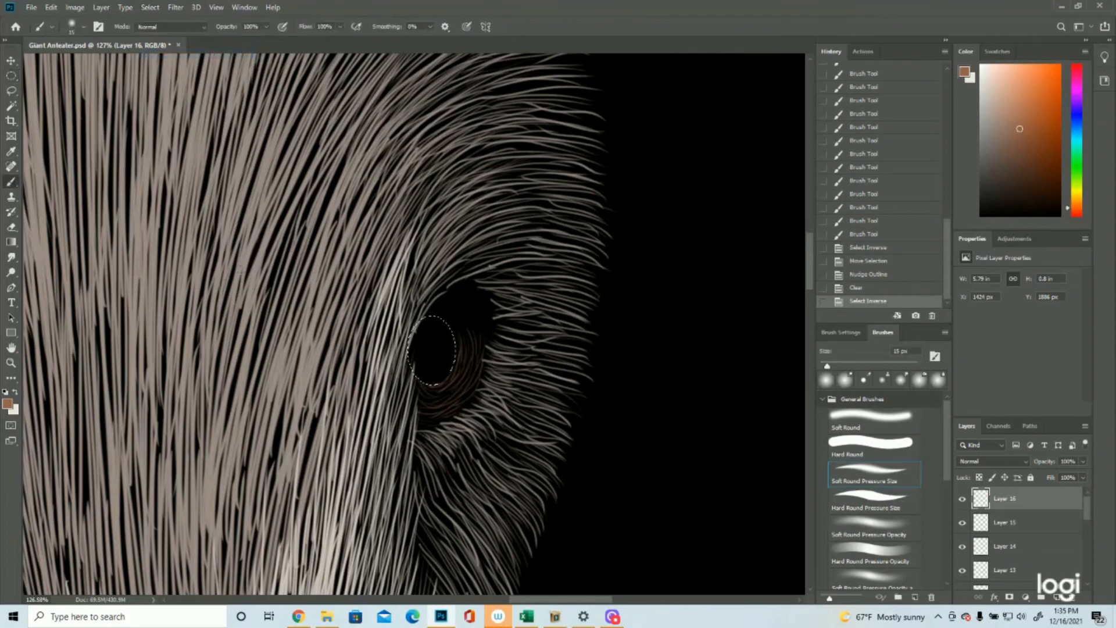
drag(457, 337, 439, 375)
drag(430, 382, 410, 396)
drag(454, 367, 447, 375)
drag(445, 375, 427, 381)
drag(421, 375, 414, 375)
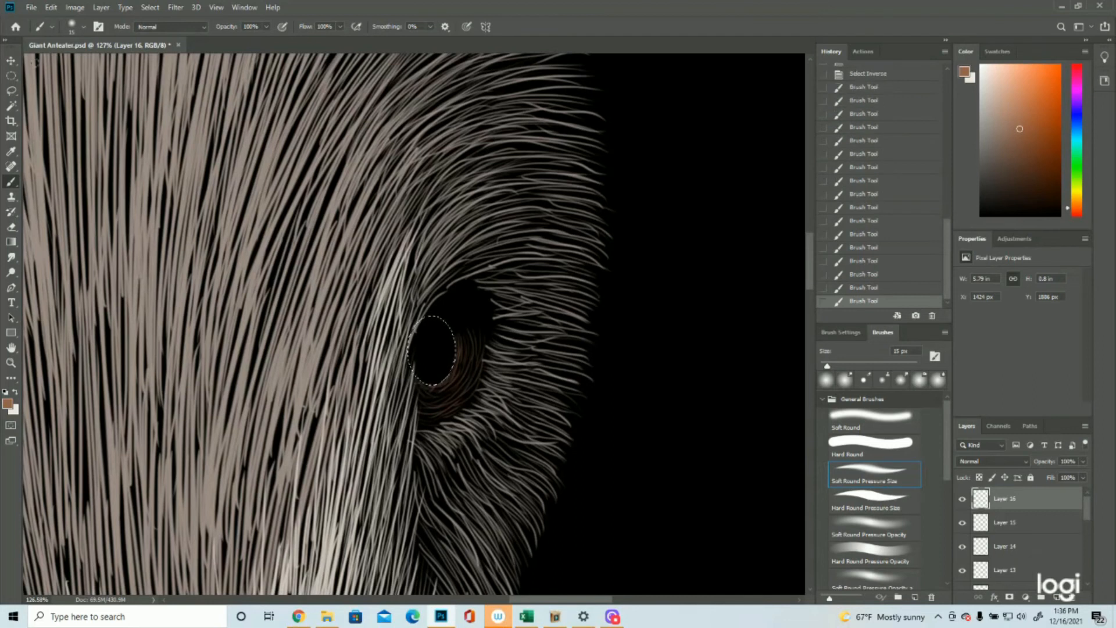
click(150, 7)
click(162, 28)
Step: Add a new layer and paint a bolder brown rim along the inner and lower edge of the left eye's pupil
click(11, 363)
drag(532, 349, 460, 353)
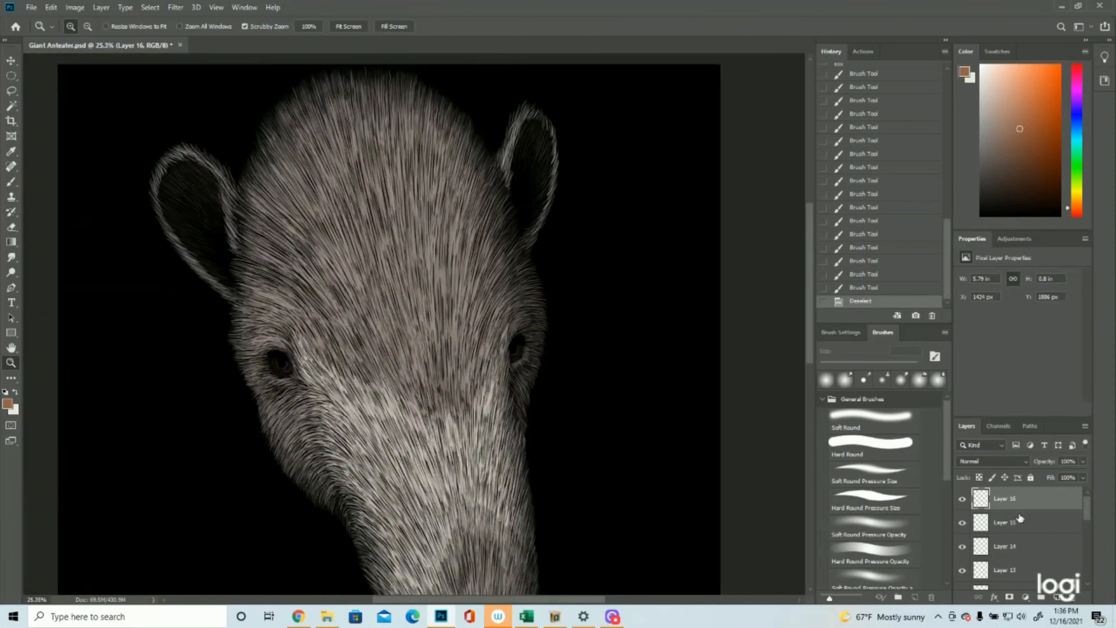
click(1057, 597)
drag(280, 365, 367, 355)
key(b)
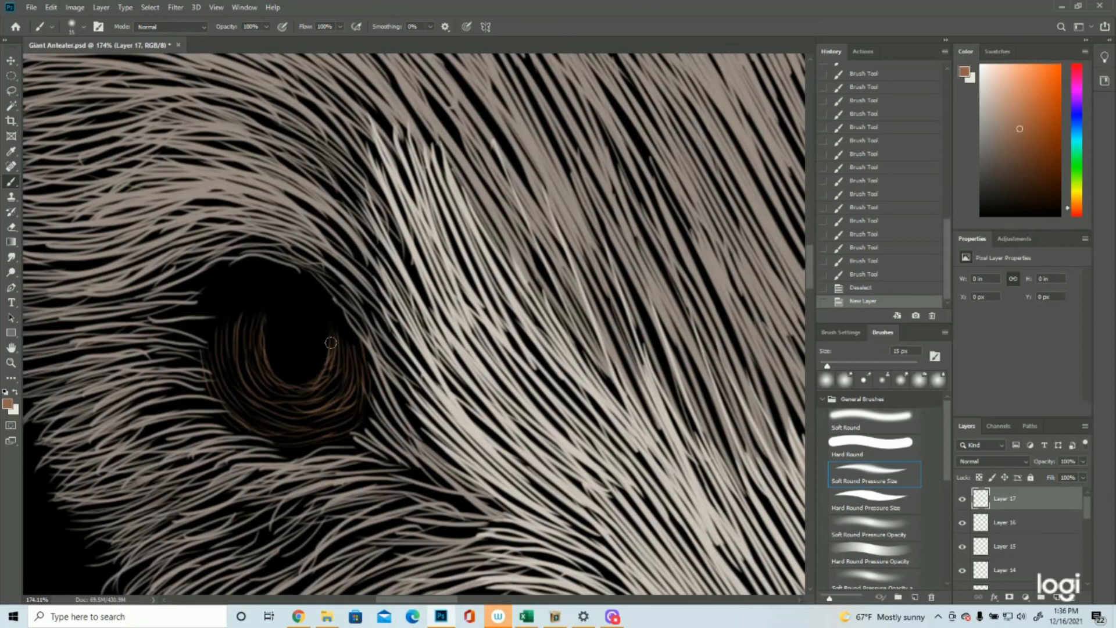
mouse_move(329, 352)
mouse_down()
mouse_move(335, 336)
mouse_move(322, 368)
mouse_up()
mouse_move(331, 347)
mouse_down()
mouse_move(314, 379)
mouse_move(283, 382)
mouse_up()
drag(295, 385, 280, 380)
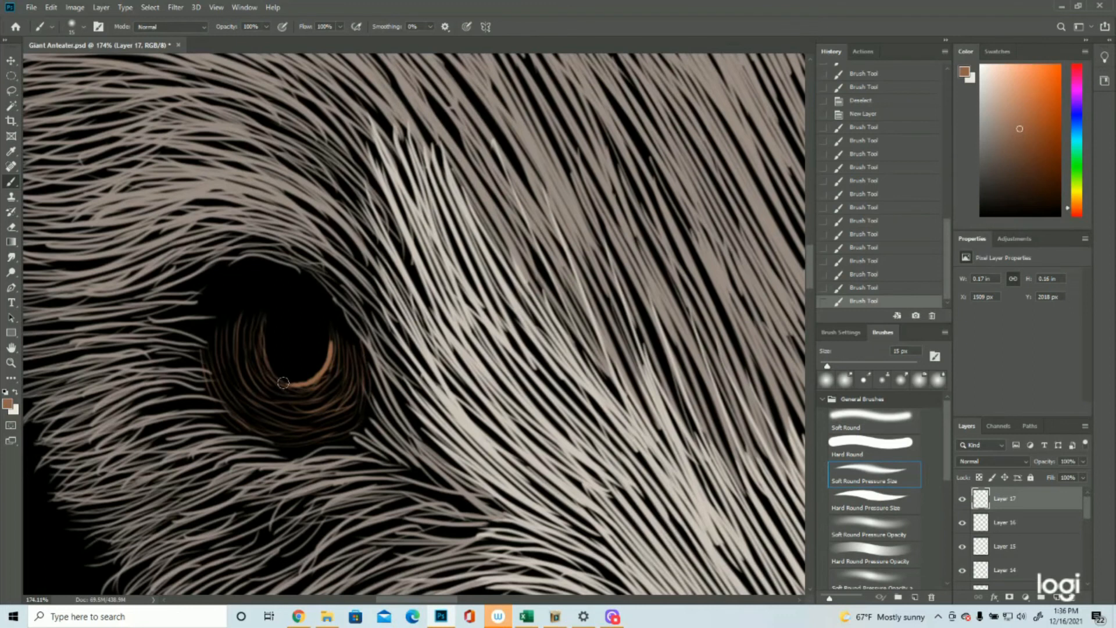
drag(285, 384, 280, 381)
drag(290, 385, 284, 382)
drag(334, 351, 331, 344)
Step: Fill the outer side and underside of the left eye's iris with dense curved brown strokes
mouse_move(250, 336)
mouse_down()
mouse_move(256, 395)
mouse_move(229, 336)
mouse_move(244, 401)
mouse_move(223, 372)
mouse_move(241, 401)
mouse_move(213, 368)
mouse_move(314, 392)
mouse_move(259, 391)
mouse_move(319, 385)
mouse_move(291, 390)
mouse_move(320, 401)
mouse_move(279, 415)
mouse_move(325, 397)
mouse_up()
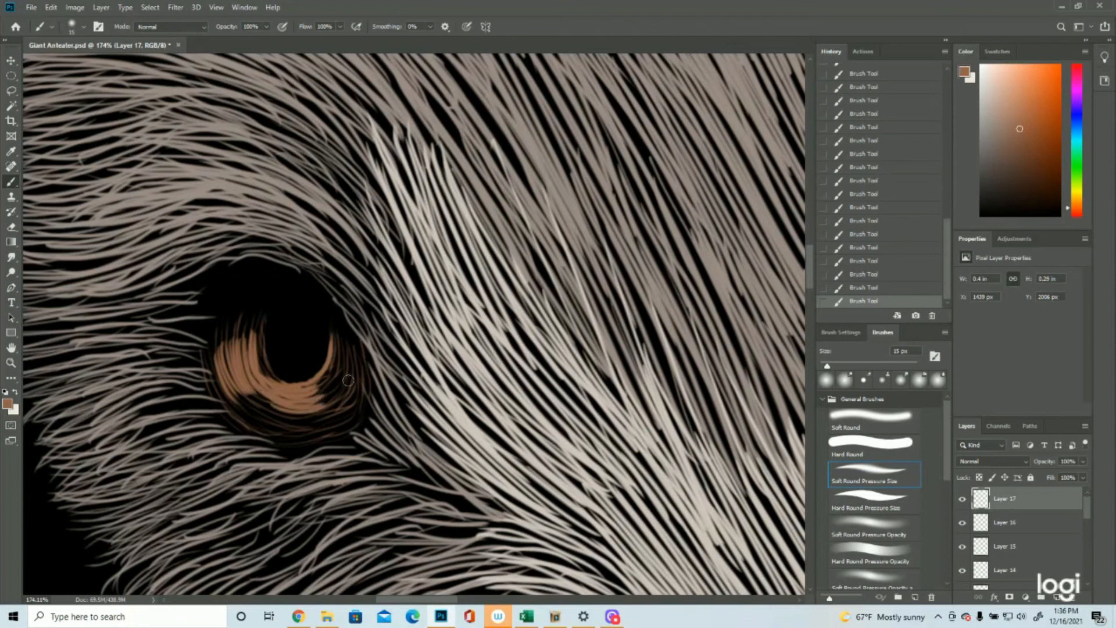
mouse_move(252, 384)
mouse_down()
mouse_move(289, 401)
mouse_move(283, 413)
mouse_move(235, 380)
mouse_move(254, 396)
mouse_move(324, 394)
mouse_up()
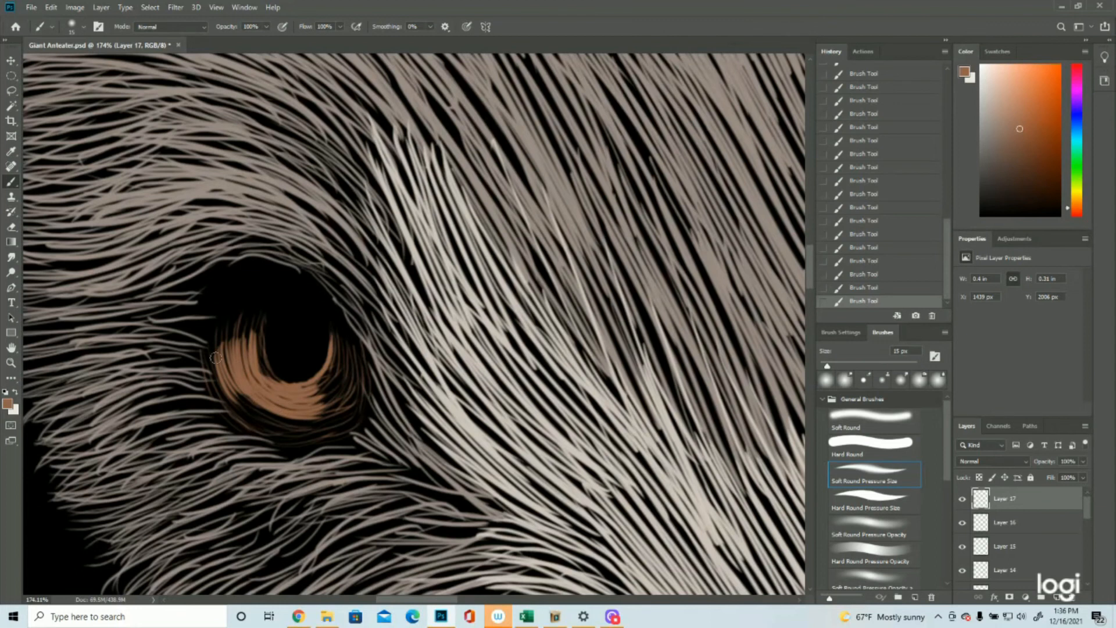
drag(211, 343, 228, 418)
drag(230, 421, 256, 435)
mouse_move(232, 388)
mouse_down()
mouse_move(258, 411)
mouse_move(231, 383)
mouse_move(299, 404)
mouse_move(272, 421)
mouse_move(219, 380)
mouse_move(301, 409)
mouse_move(294, 435)
mouse_move(219, 382)
mouse_move(277, 404)
mouse_move(249, 413)
mouse_move(216, 385)
mouse_move(311, 436)
mouse_move(249, 428)
mouse_move(259, 433)
mouse_move(308, 431)
mouse_move(256, 415)
mouse_move(317, 428)
mouse_up()
mouse_move(275, 422)
mouse_down()
mouse_move(331, 418)
mouse_move(258, 421)
mouse_move(328, 426)
mouse_move(258, 428)
mouse_move(319, 435)
mouse_move(248, 428)
mouse_move(320, 441)
mouse_up()
drag(255, 426, 316, 435)
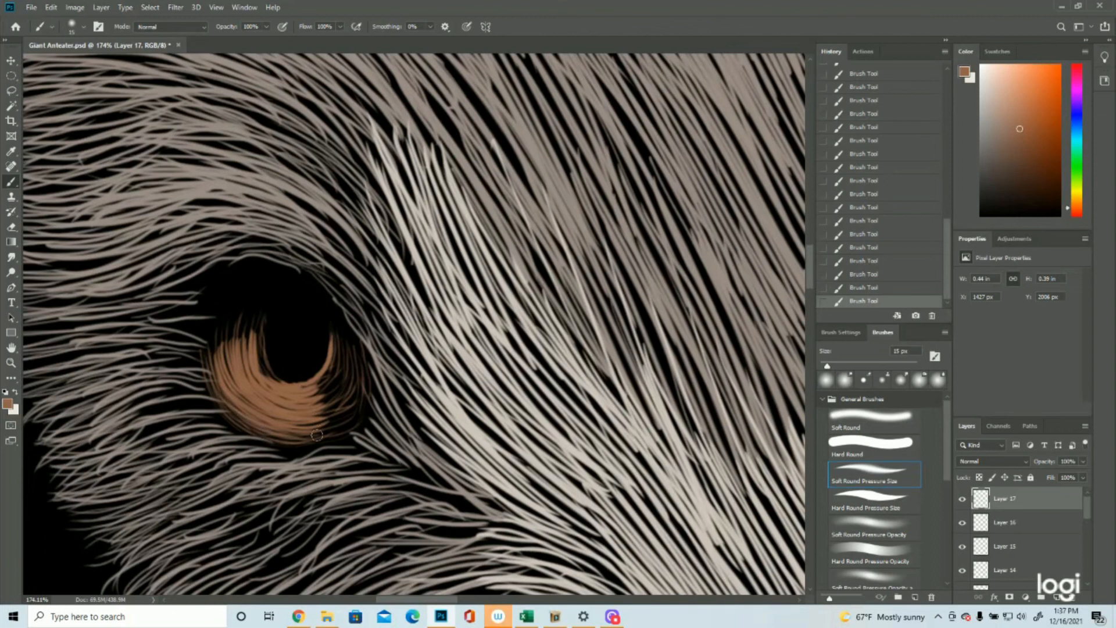
Step: Strengthen the brown strokes along the left eye's pupil edge and taper them up into the iris's shadowed upper outer part
mouse_move(260, 345)
mouse_down()
mouse_move(268, 376)
mouse_move(276, 370)
mouse_up()
mouse_move(256, 325)
mouse_down()
mouse_move(263, 361)
mouse_move(257, 340)
mouse_up()
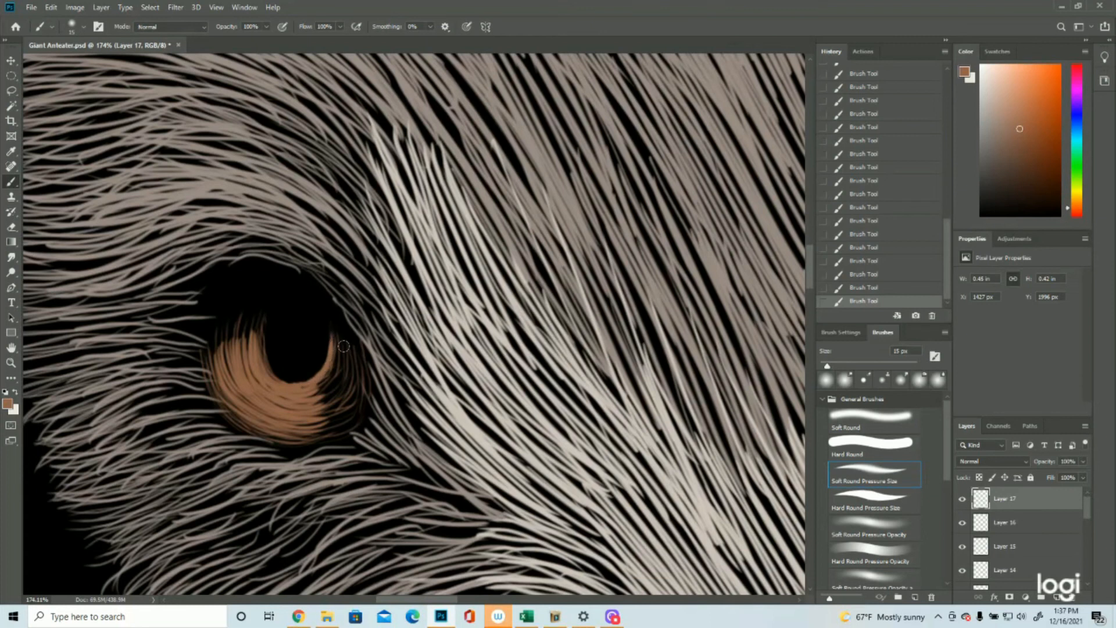
mouse_move(334, 338)
mouse_down()
mouse_move(320, 384)
mouse_move(308, 382)
mouse_up()
mouse_move(262, 319)
mouse_down()
mouse_move(249, 349)
mouse_move(232, 347)
mouse_up()
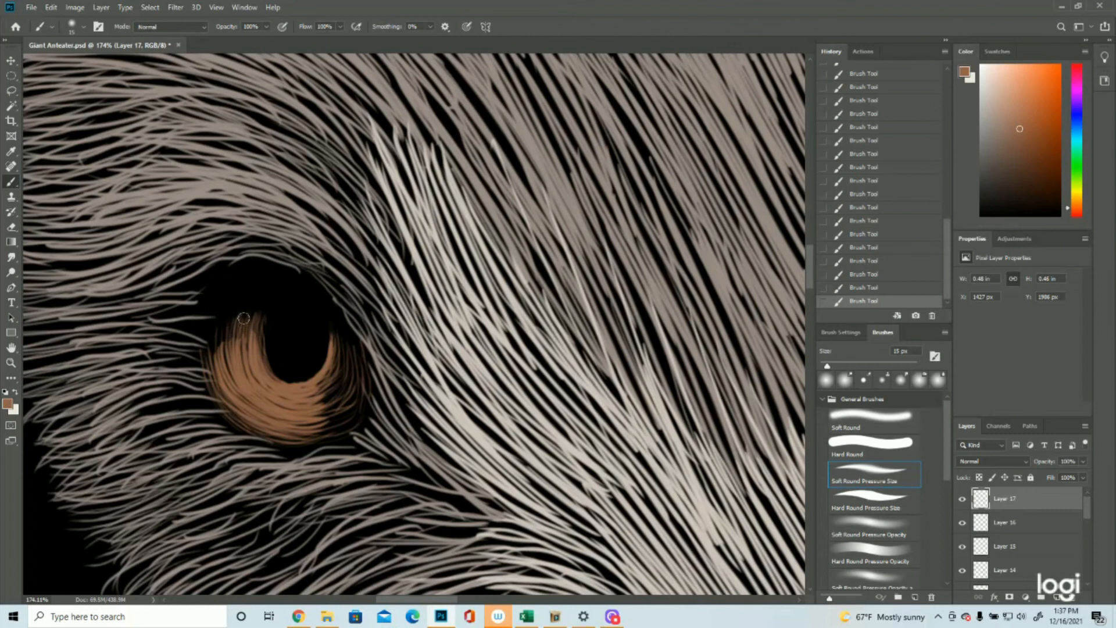
drag(228, 326, 216, 351)
mouse_move(219, 331)
mouse_down()
mouse_move(212, 369)
mouse_move(226, 366)
mouse_up()
mouse_move(246, 318)
mouse_down()
mouse_move(234, 358)
mouse_move(233, 325)
mouse_move(247, 382)
mouse_move(224, 359)
mouse_move(326, 430)
mouse_move(225, 381)
mouse_move(335, 419)
mouse_move(221, 396)
mouse_up()
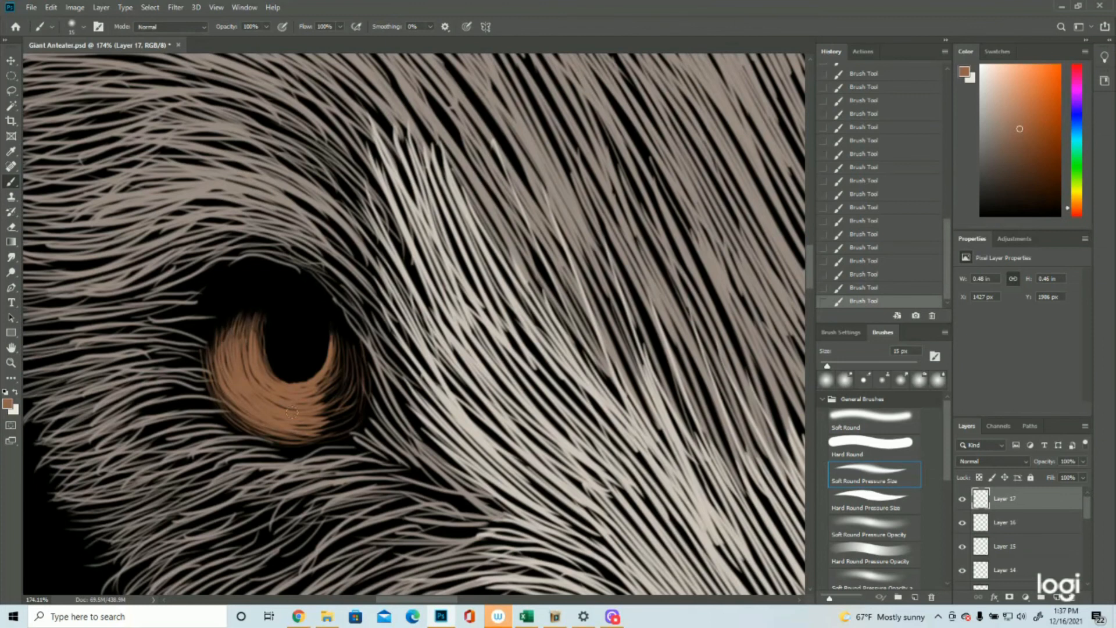
Step: Fill the inner side of the left eye's iris with curved brown strokes down to its lower edge
drag(340, 338, 336, 383)
mouse_move(342, 343)
mouse_down()
mouse_move(327, 387)
mouse_move(349, 344)
mouse_move(354, 353)
mouse_move(333, 396)
mouse_move(360, 362)
mouse_move(343, 406)
mouse_up()
drag(370, 362, 366, 394)
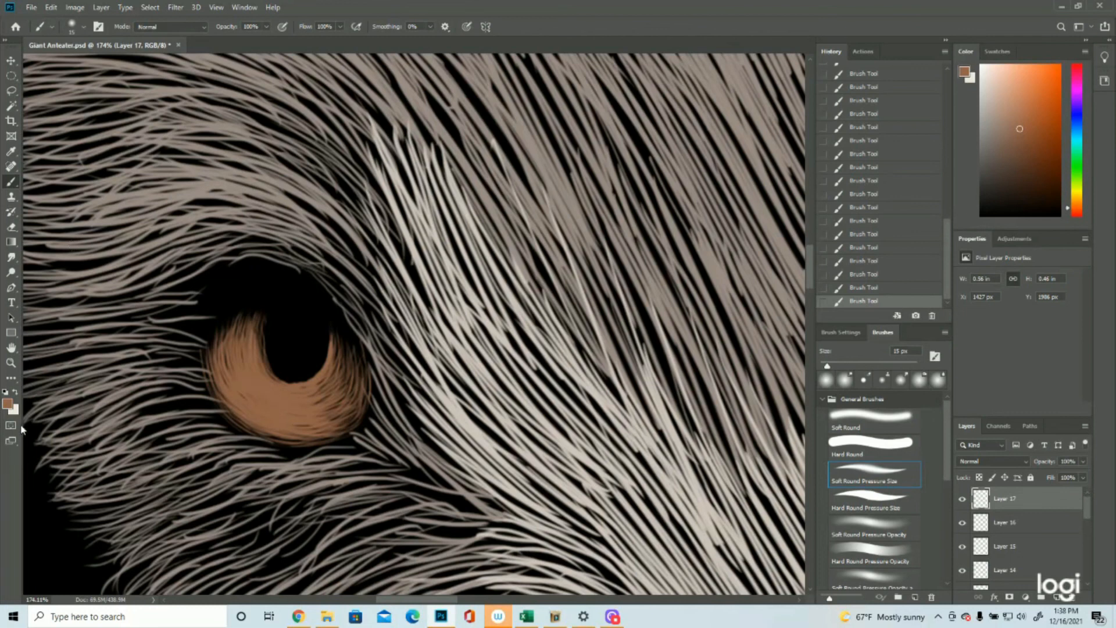
Step: Paint bolder brown strokes along the outer and lower edge of the right eye's pupil
click(11, 363)
drag(418, 329, 302, 332)
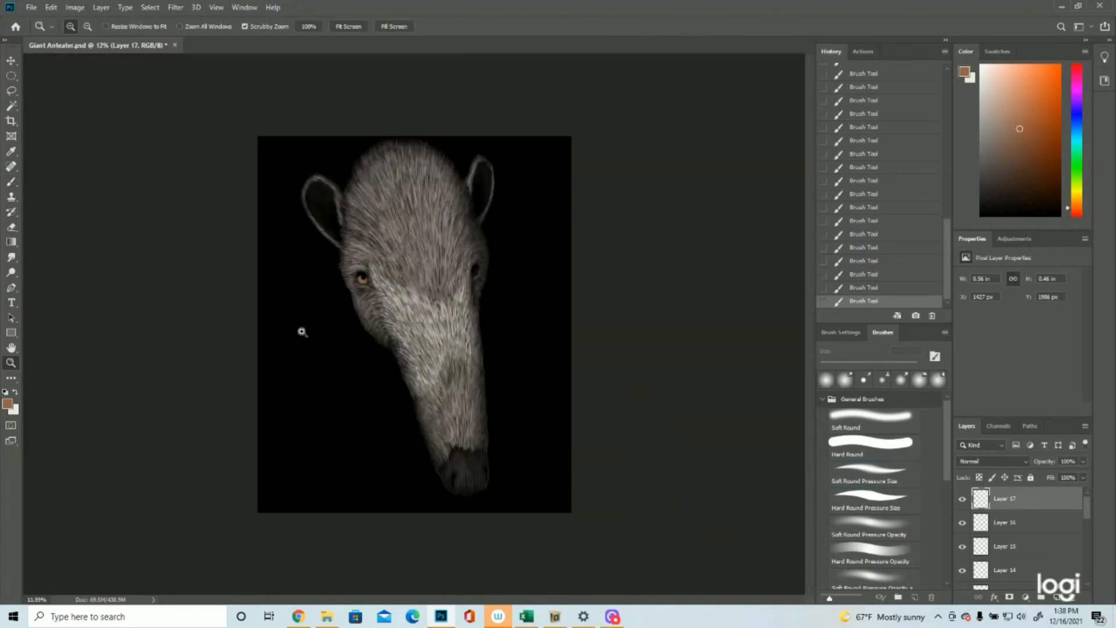
click(493, 229)
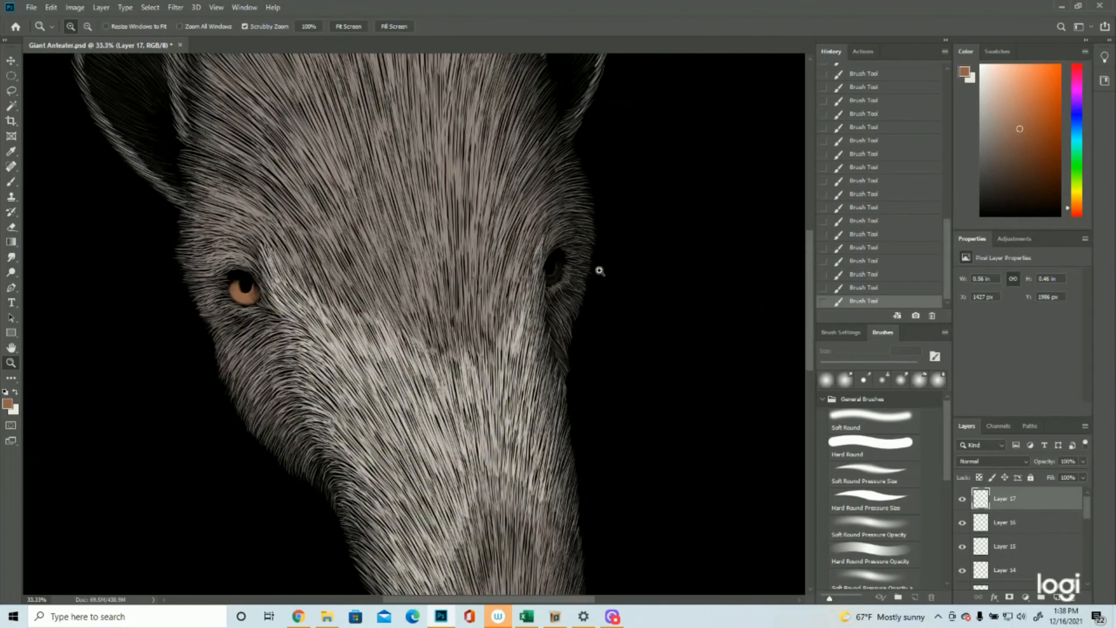
drag(580, 243, 623, 242)
click(11, 181)
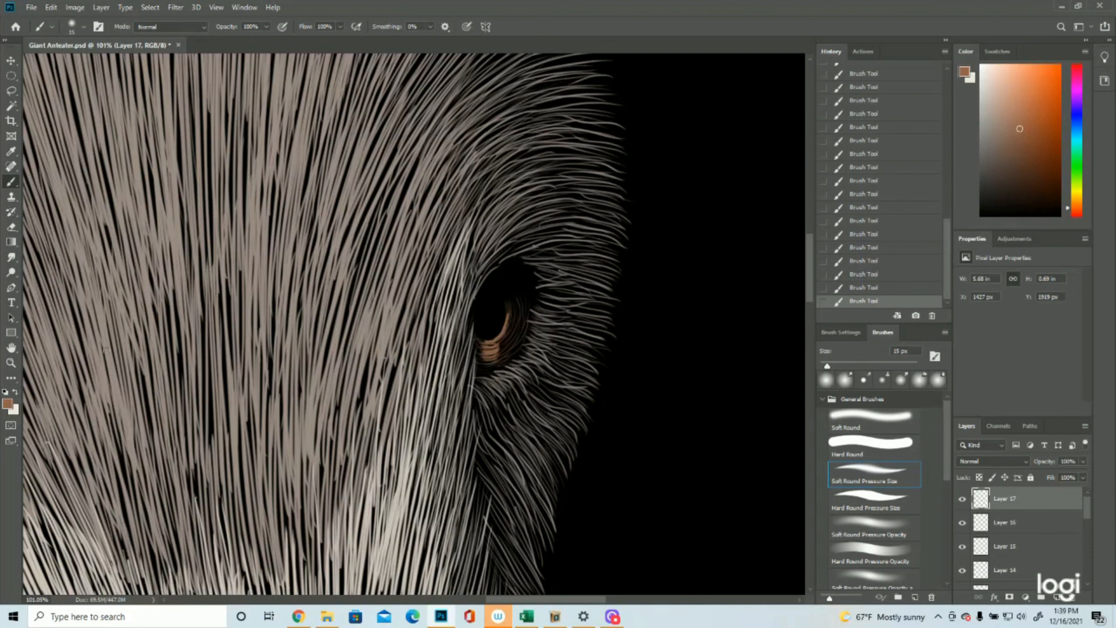
click(10, 363)
click(555, 323)
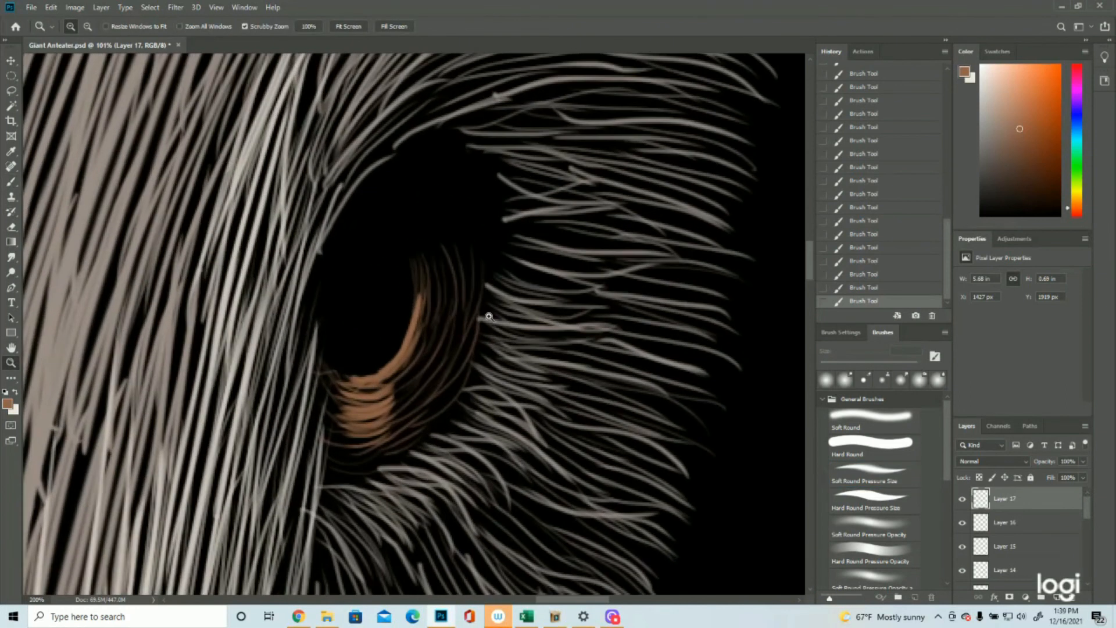
click(11, 181)
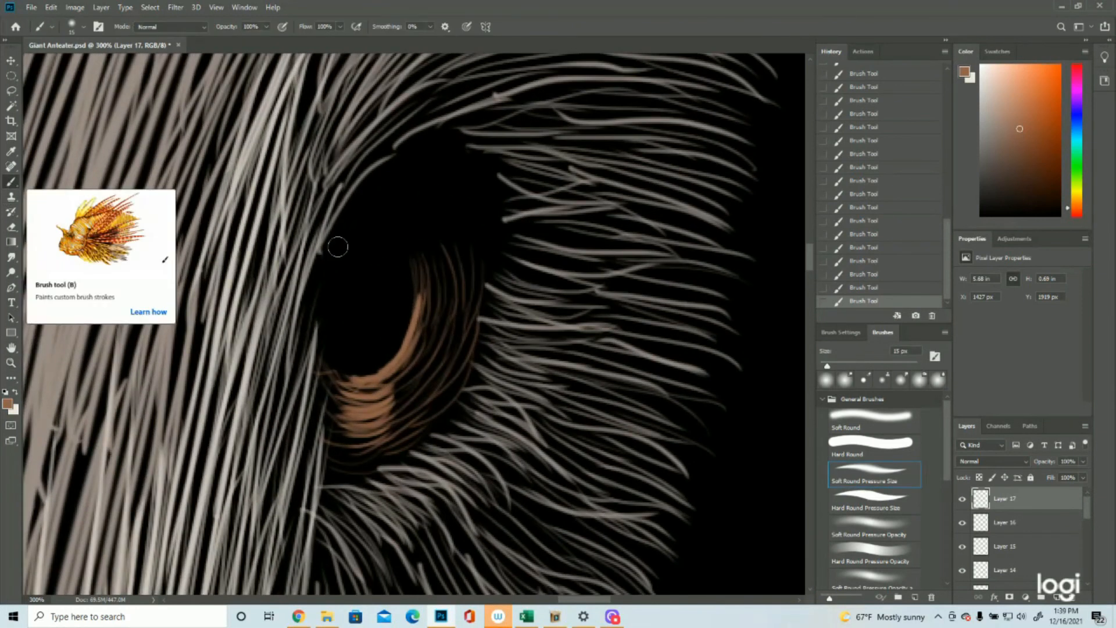
drag(416, 277, 418, 315)
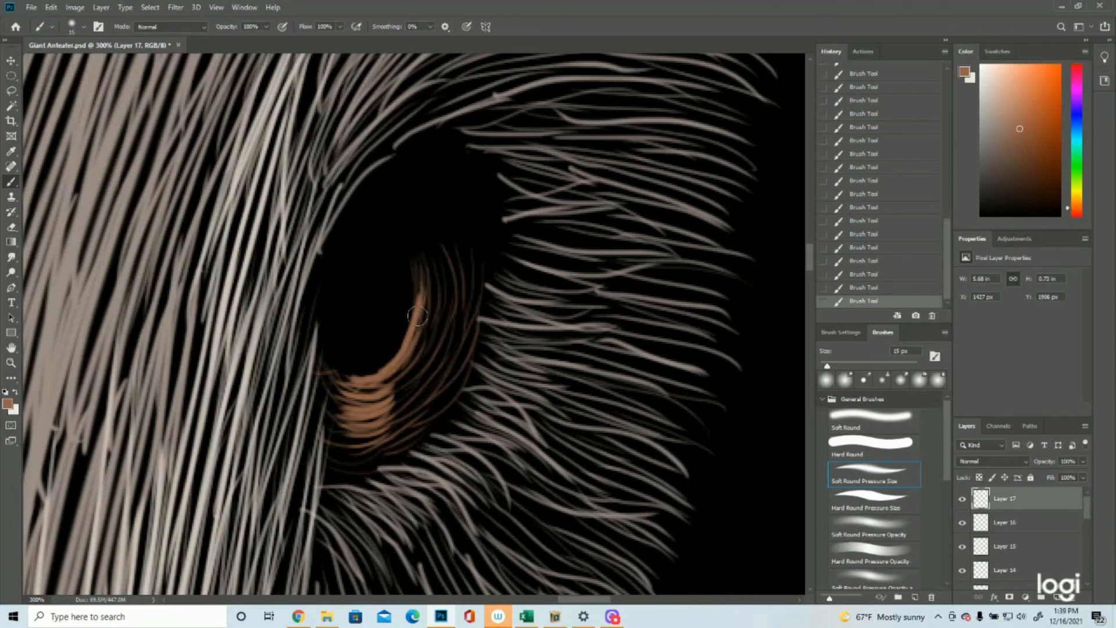
mouse_move(425, 276)
mouse_down()
mouse_move(418, 339)
mouse_move(389, 359)
mouse_up()
mouse_move(428, 297)
mouse_down()
mouse_move(405, 361)
mouse_move(431, 311)
mouse_move(373, 386)
mouse_up()
Step: Fill the underside and outer side of the right eye's iris with dense curved brown strokes
mouse_move(431, 344)
mouse_down()
mouse_move(386, 388)
mouse_move(373, 384)
mouse_move(384, 401)
mouse_up()
drag(433, 363, 373, 413)
mouse_move(423, 389)
mouse_down()
mouse_move(361, 436)
mouse_move(381, 421)
mouse_up()
drag(448, 370, 369, 430)
drag(430, 409, 378, 437)
drag(459, 378, 386, 439)
mouse_move(440, 410)
mouse_down()
mouse_move(360, 467)
mouse_move(383, 466)
mouse_move(316, 415)
mouse_move(320, 407)
mouse_move(354, 444)
mouse_move(327, 462)
mouse_move(357, 467)
mouse_move(321, 462)
mouse_move(381, 460)
mouse_move(325, 452)
mouse_move(375, 443)
mouse_move(323, 444)
mouse_move(389, 448)
mouse_move(335, 462)
mouse_move(392, 436)
mouse_move(337, 443)
mouse_move(331, 435)
mouse_move(345, 429)
mouse_move(387, 432)
mouse_move(370, 440)
mouse_move(329, 424)
mouse_move(364, 423)
mouse_move(328, 401)
mouse_move(321, 376)
mouse_move(381, 385)
mouse_move(324, 372)
mouse_move(365, 383)
mouse_move(340, 379)
mouse_move(341, 391)
mouse_move(391, 380)
mouse_move(377, 354)
mouse_move(385, 412)
mouse_move(352, 398)
mouse_move(398, 387)
mouse_move(354, 403)
mouse_move(385, 403)
mouse_up()
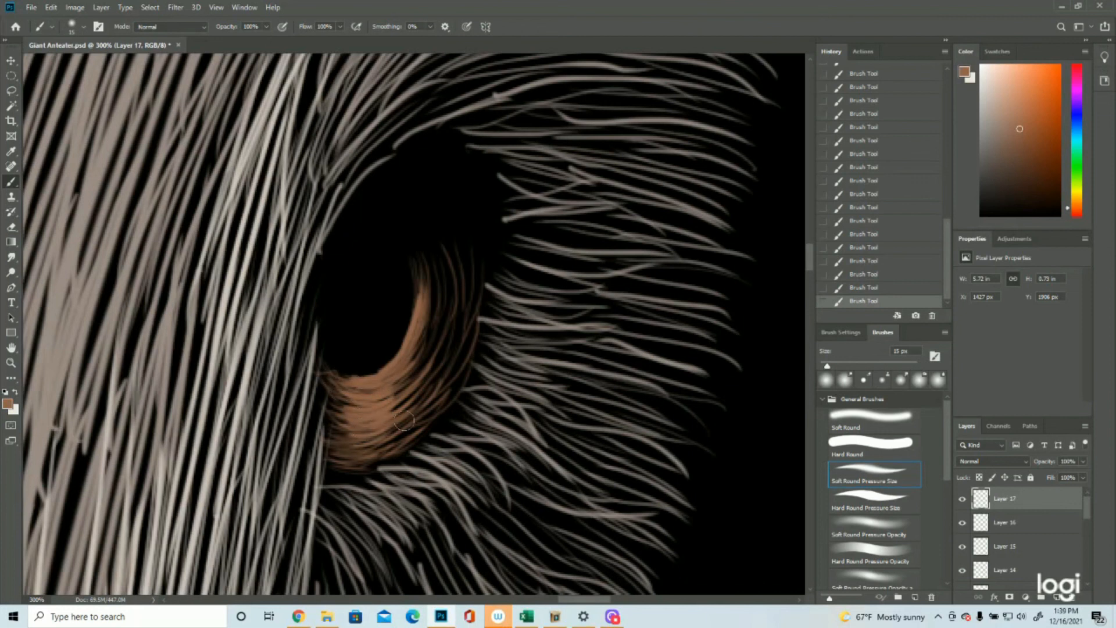
drag(432, 255, 428, 340)
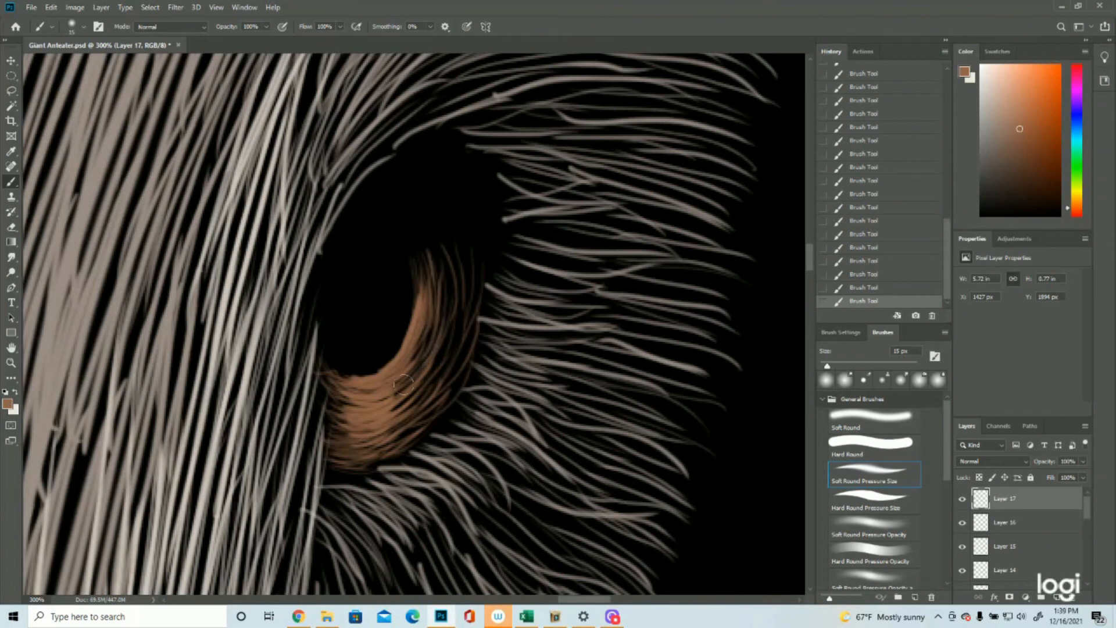
drag(463, 249, 449, 368)
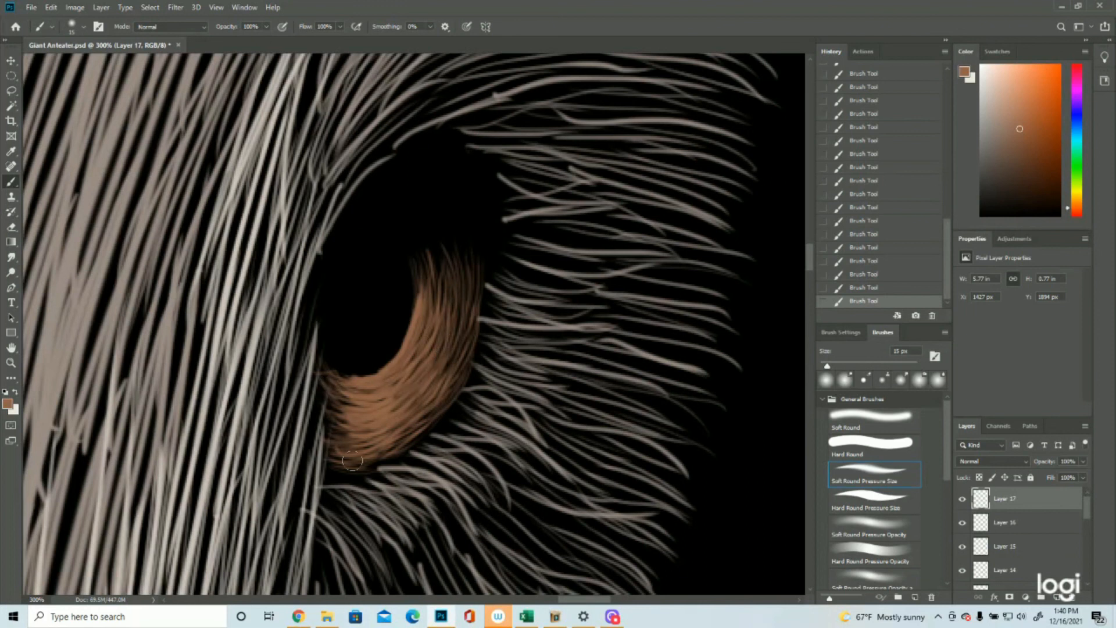
Step: Add a new layer above the painted eyes and set the foreground colour to off-white ede7dd
click(13, 364)
drag(449, 367, 316, 382)
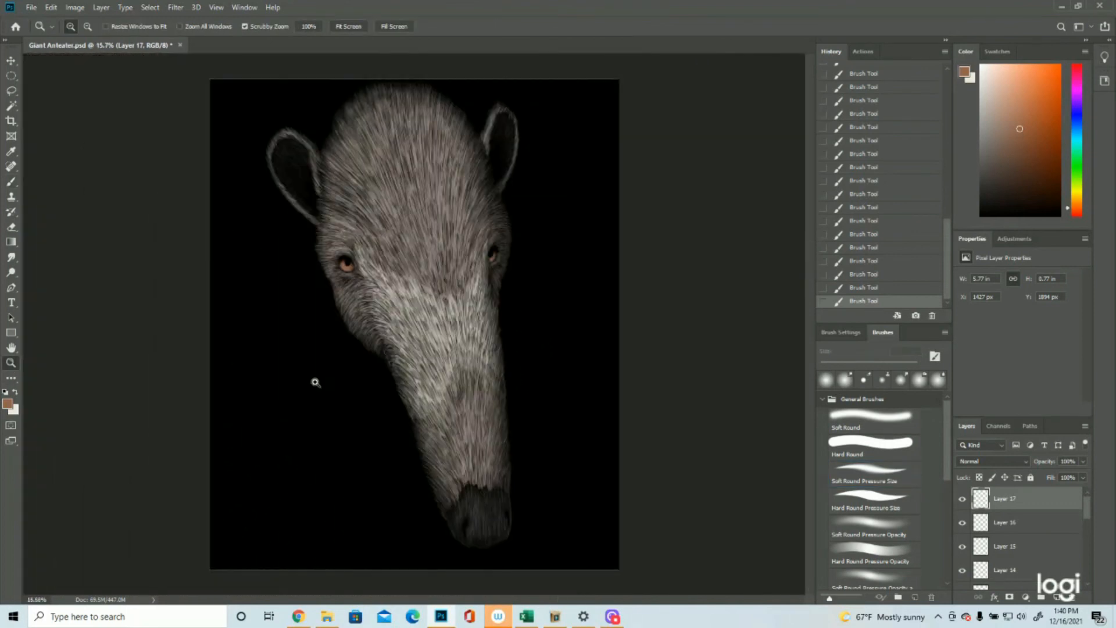
click(496, 138)
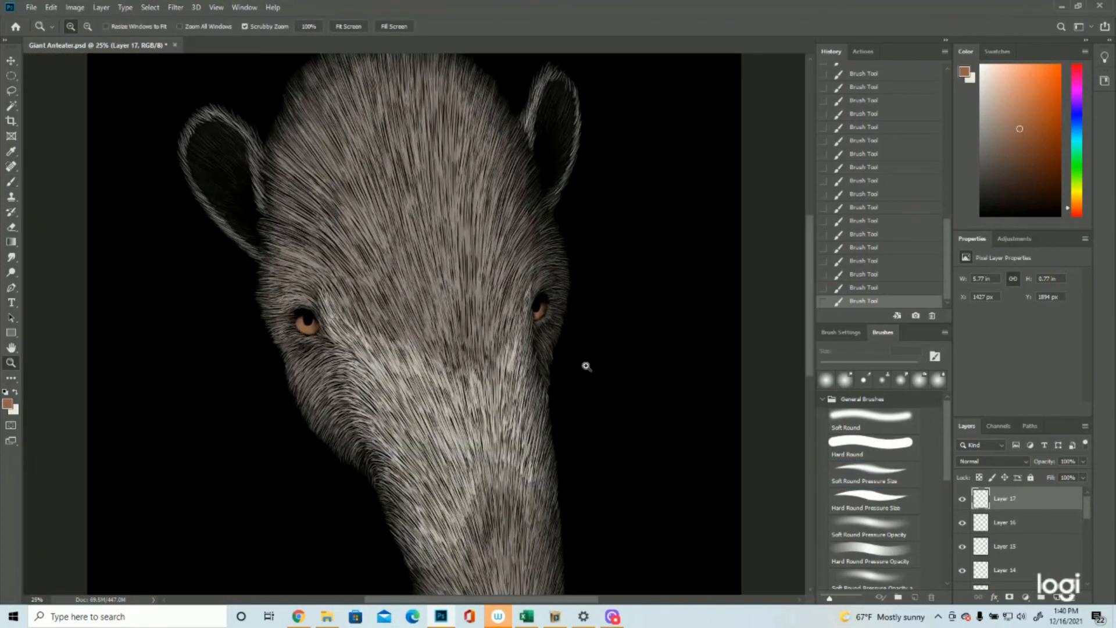
click(1056, 602)
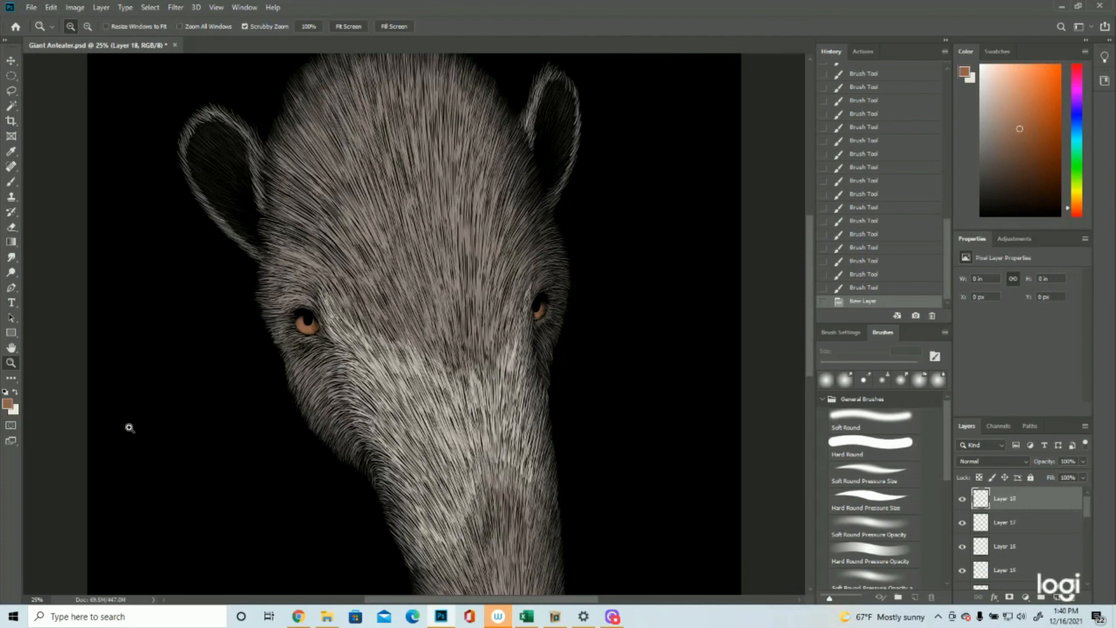
click(9, 404)
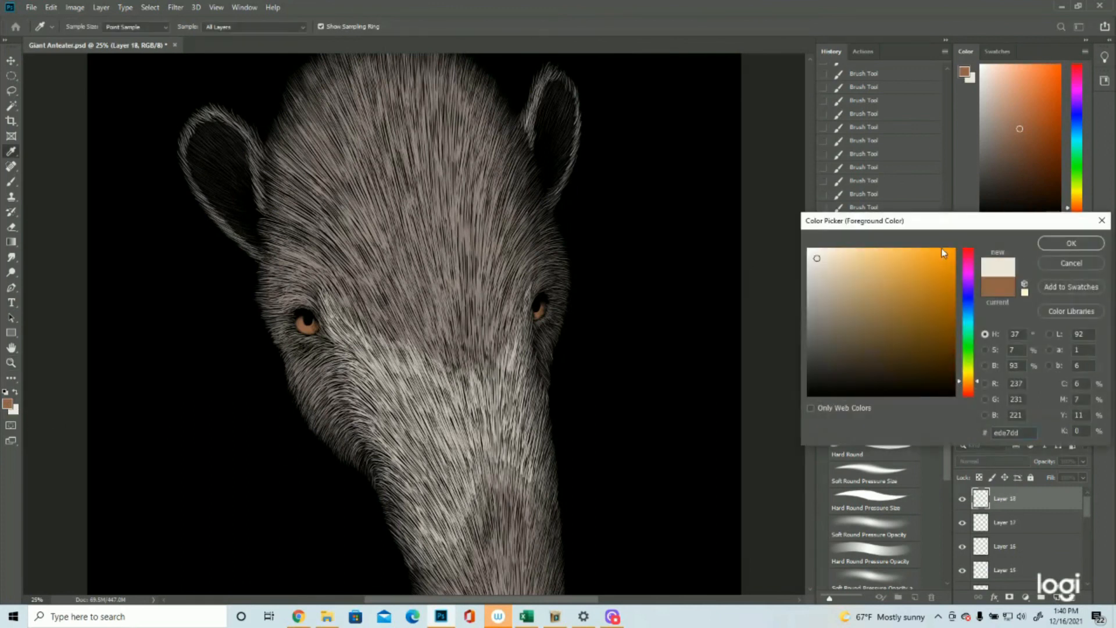
click(1070, 243)
Step: Select a small circle over the left eye's upper iris beside the pupil and nudge the selection outline into place
key(z)
click(458, 292)
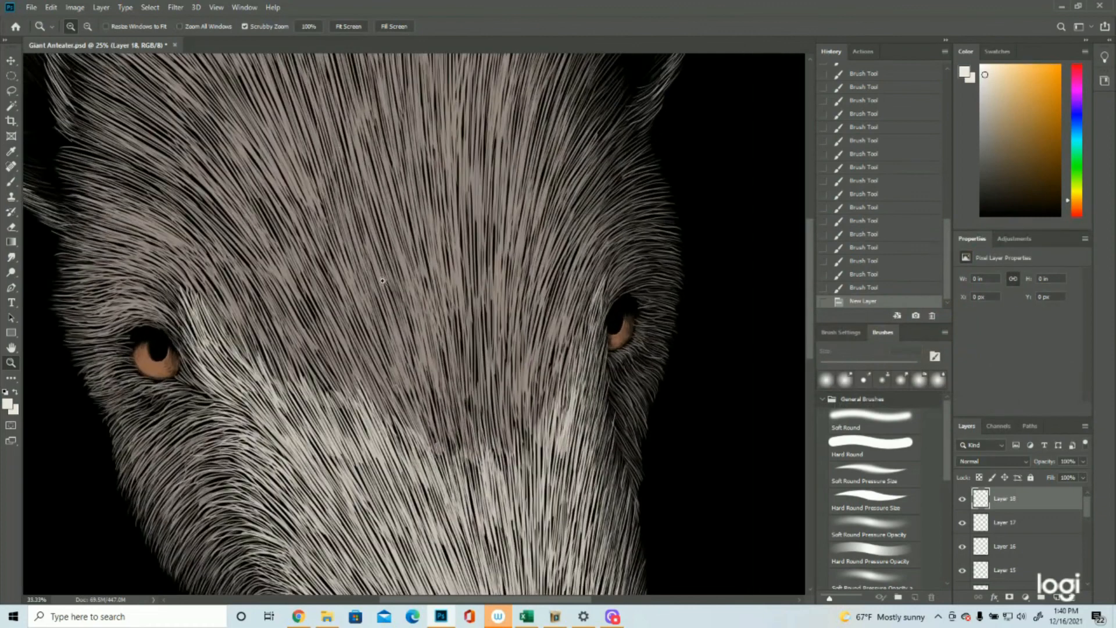
click(11, 75)
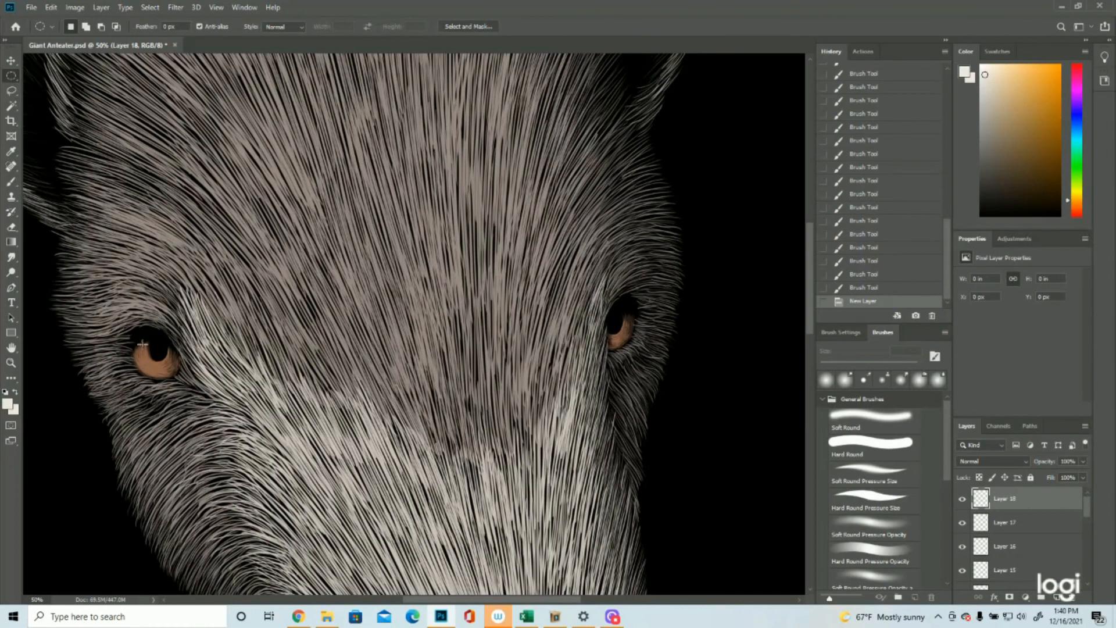
click(10, 363)
click(129, 331)
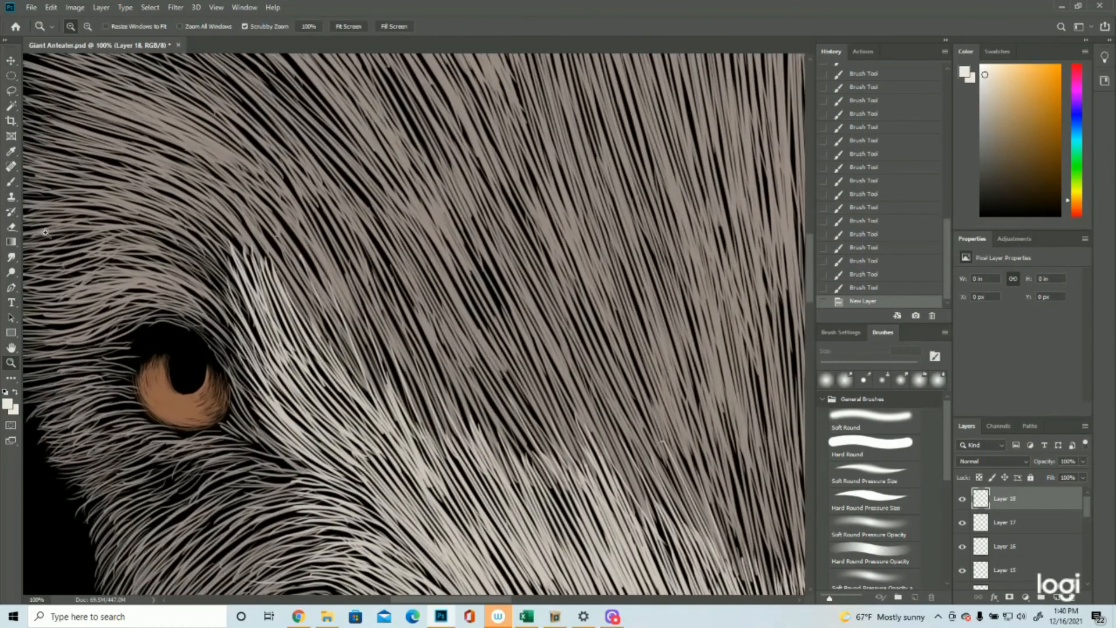
click(11, 76)
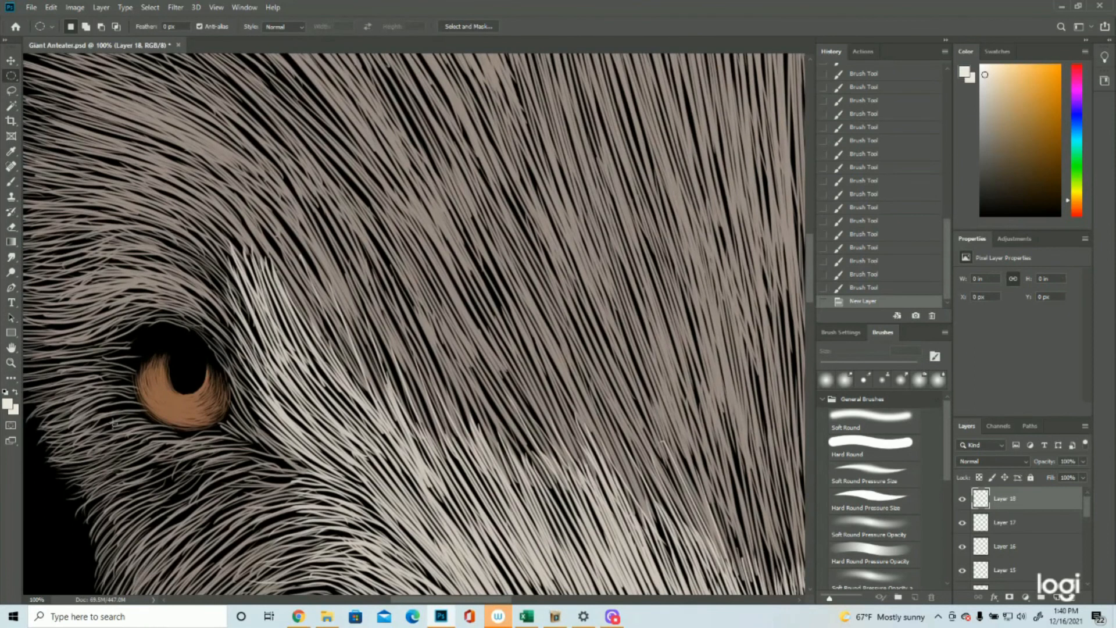
mouse_move(162, 362)
mouse_down()
mouse_move(205, 358)
mouse_move(176, 377)
mouse_up()
key(Right)
Step: Fill the circular selection with the foreground colour in Normal mode at 100% opacity as the left eye's highlight
click(52, 7)
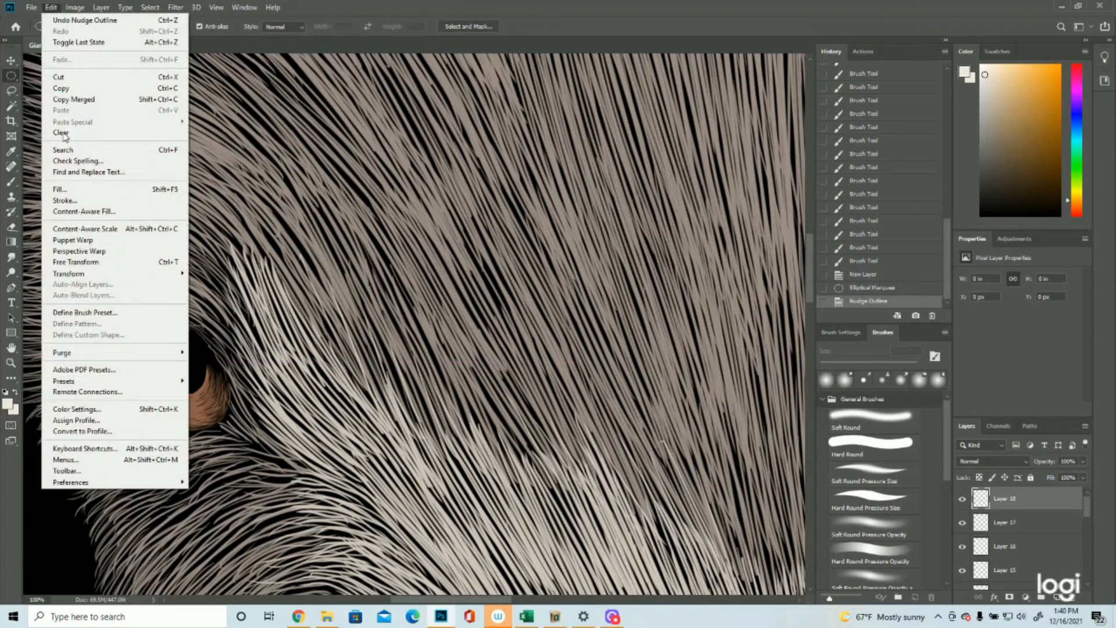
click(67, 189)
click(532, 164)
click(568, 172)
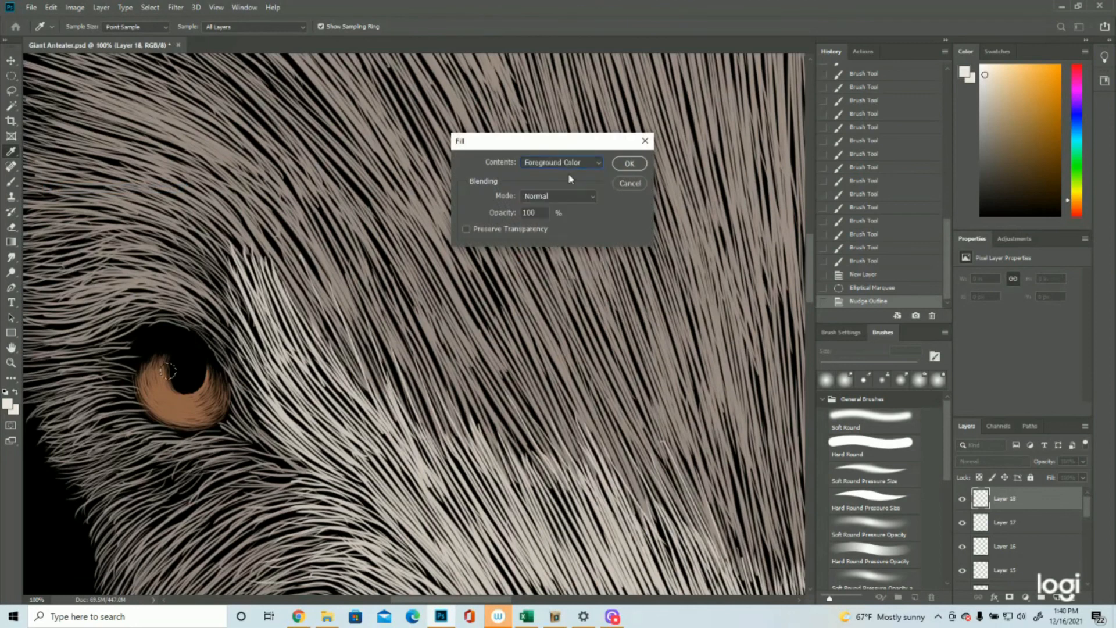
click(629, 163)
Step: Move the circular selection to the right eye's inner pupil edge, fill it with the same off-white, and deselect
click(8, 360)
drag(283, 343, 218, 346)
drag(532, 286, 559, 290)
click(11, 76)
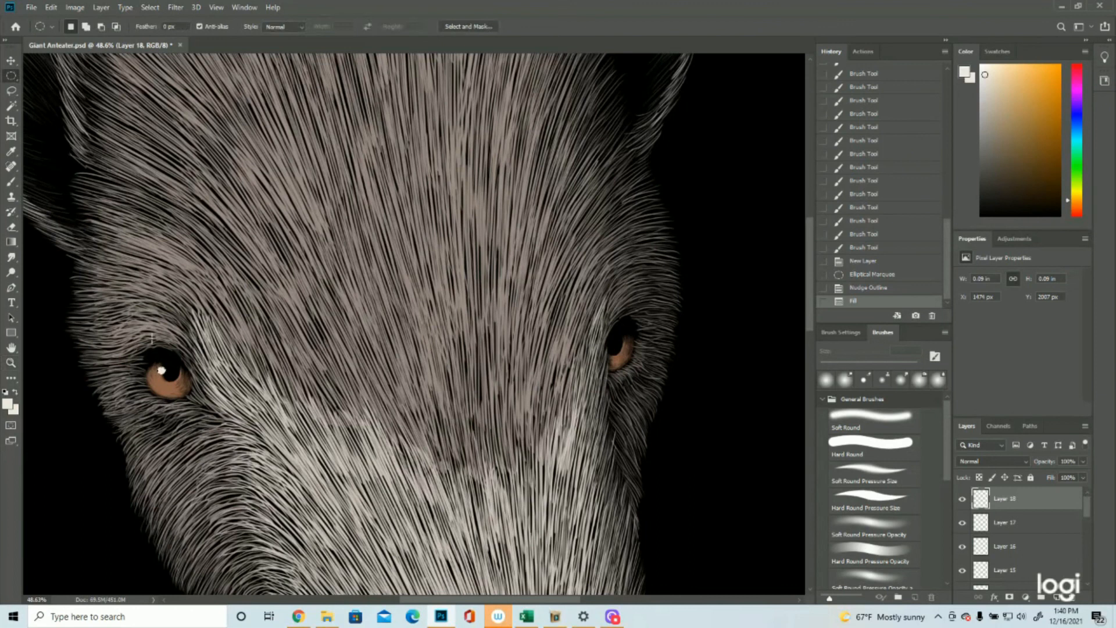
drag(164, 374, 608, 350)
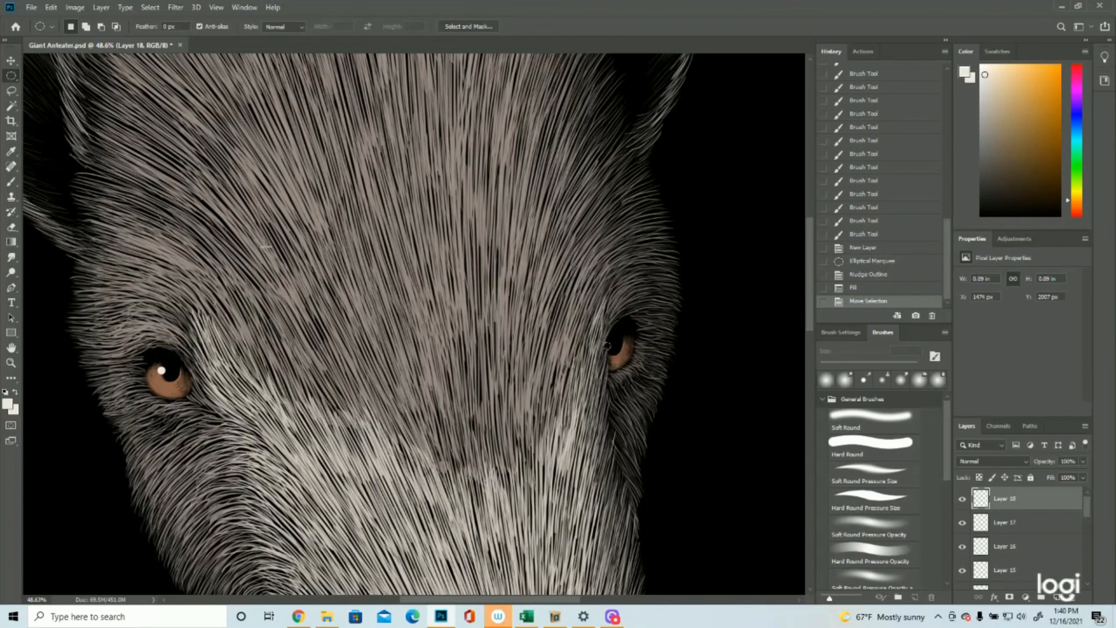
click(52, 8)
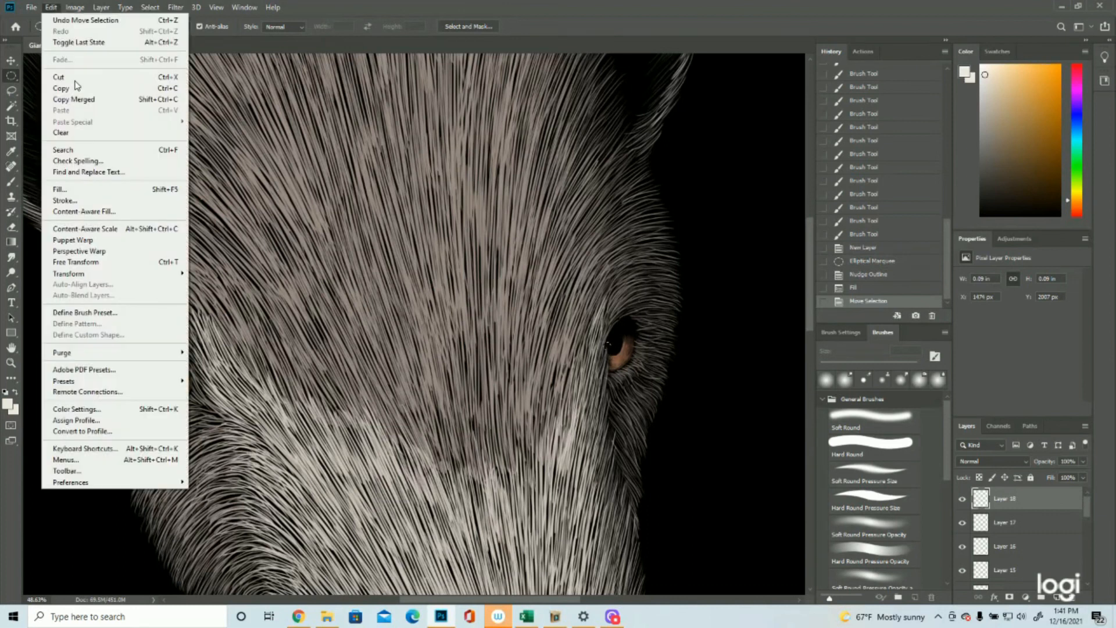
click(100, 189)
click(150, 7)
click(162, 33)
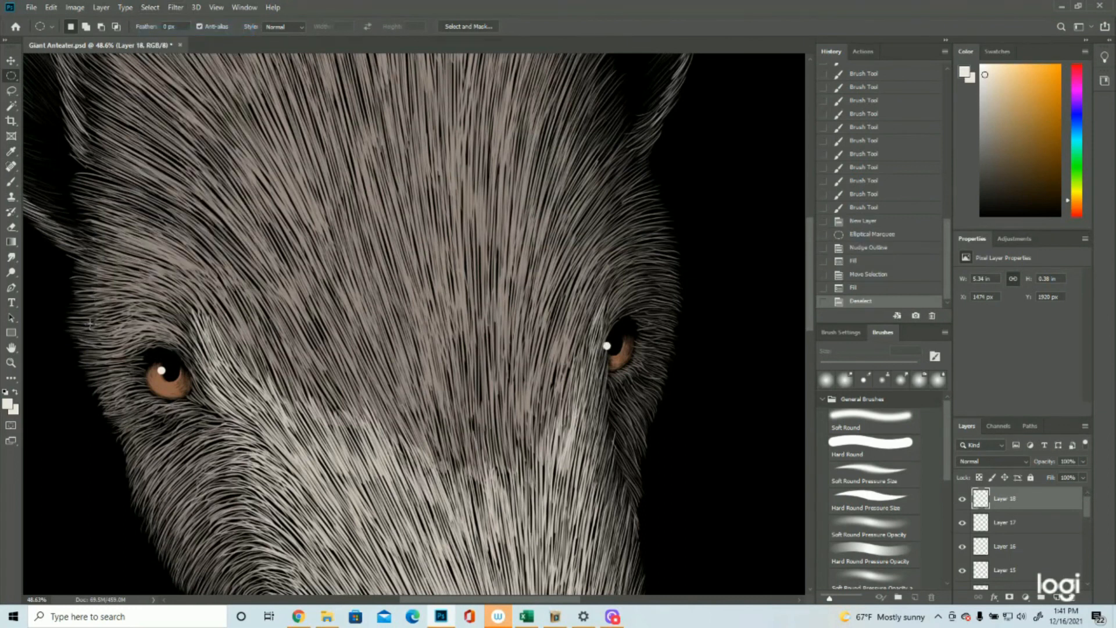
Step: Nudge both eye highlights about 6 px to the right
click(11, 60)
key(Up)
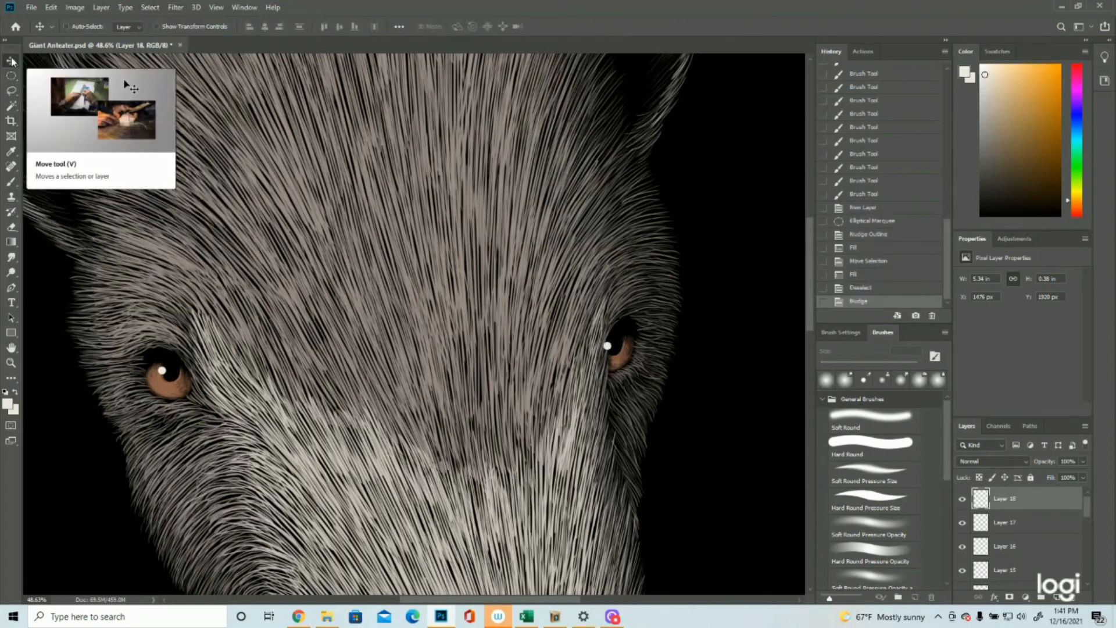
click(11, 362)
drag(430, 356, 390, 356)
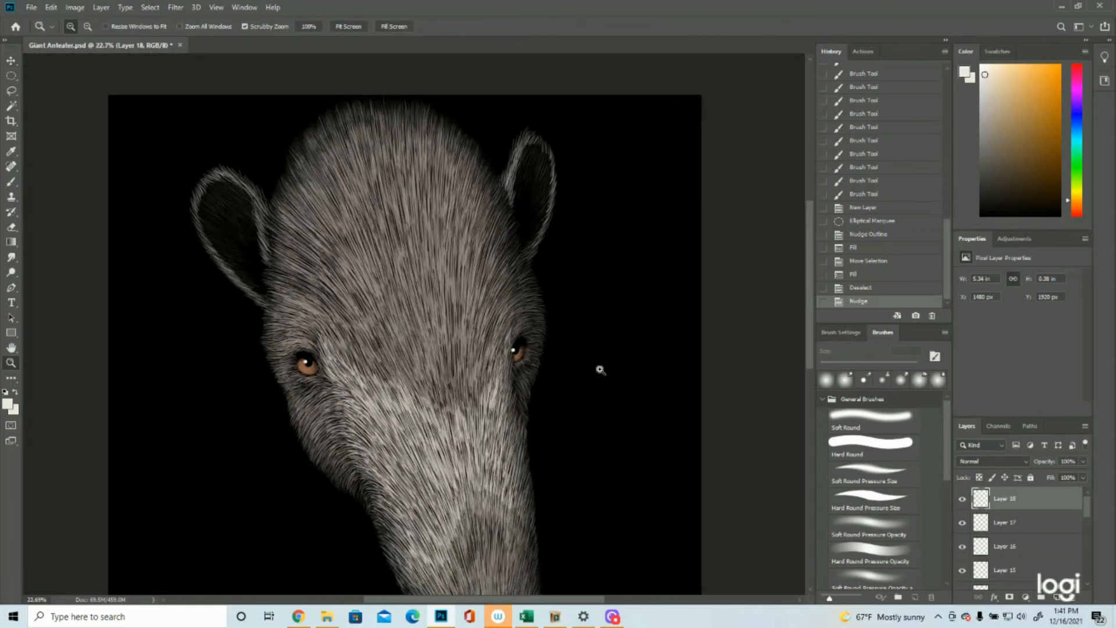
Step: Lasso the part of the right eye's highlight that overlaps the fur, delete it, and deselect
click(530, 340)
click(547, 341)
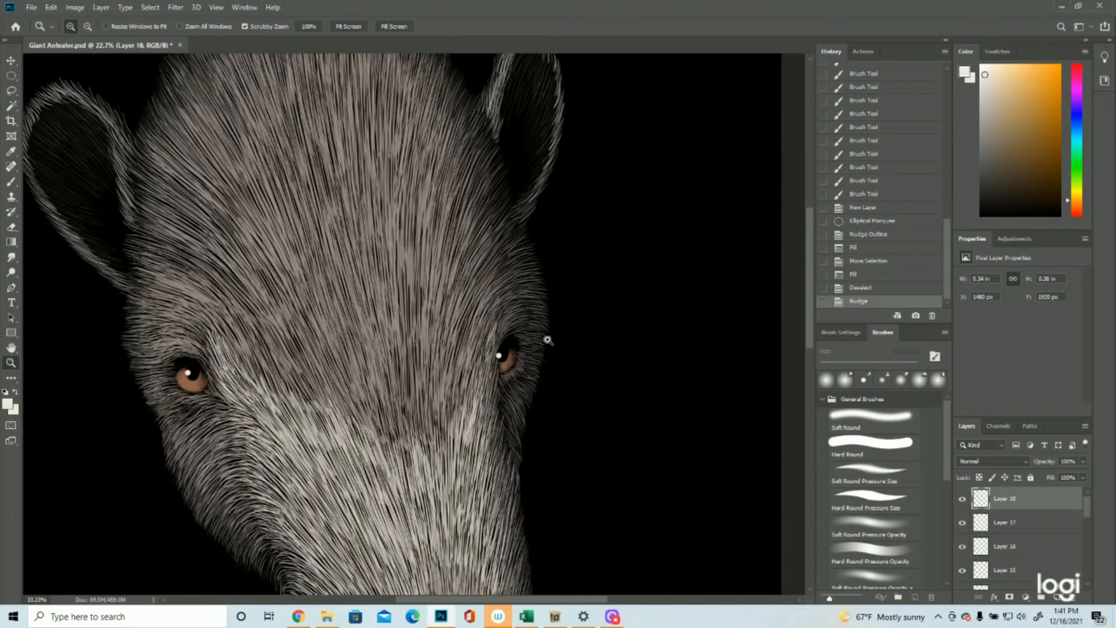
click(548, 341)
click(547, 341)
click(462, 341)
click(458, 342)
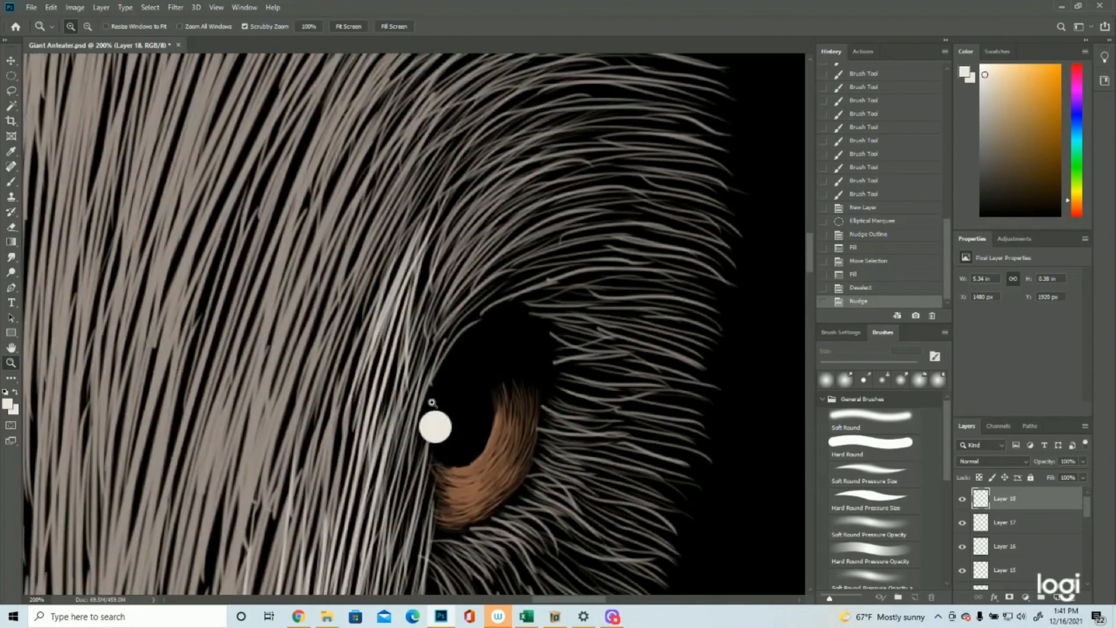
click(11, 91)
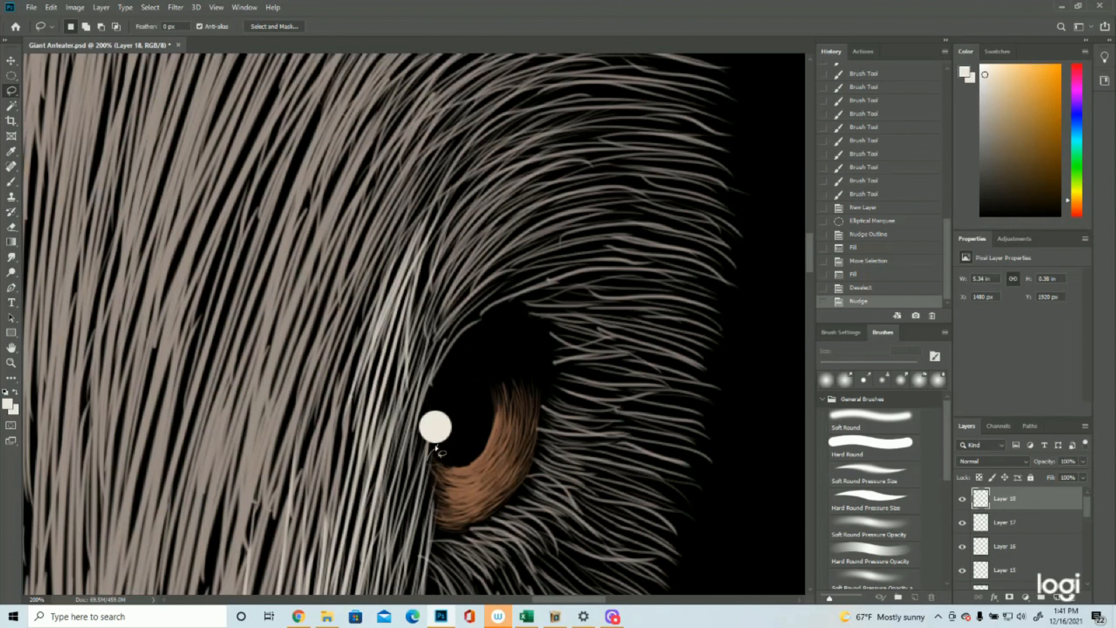
mouse_move(441, 411)
mouse_down()
mouse_move(409, 404)
mouse_move(403, 444)
mouse_move(433, 462)
mouse_up()
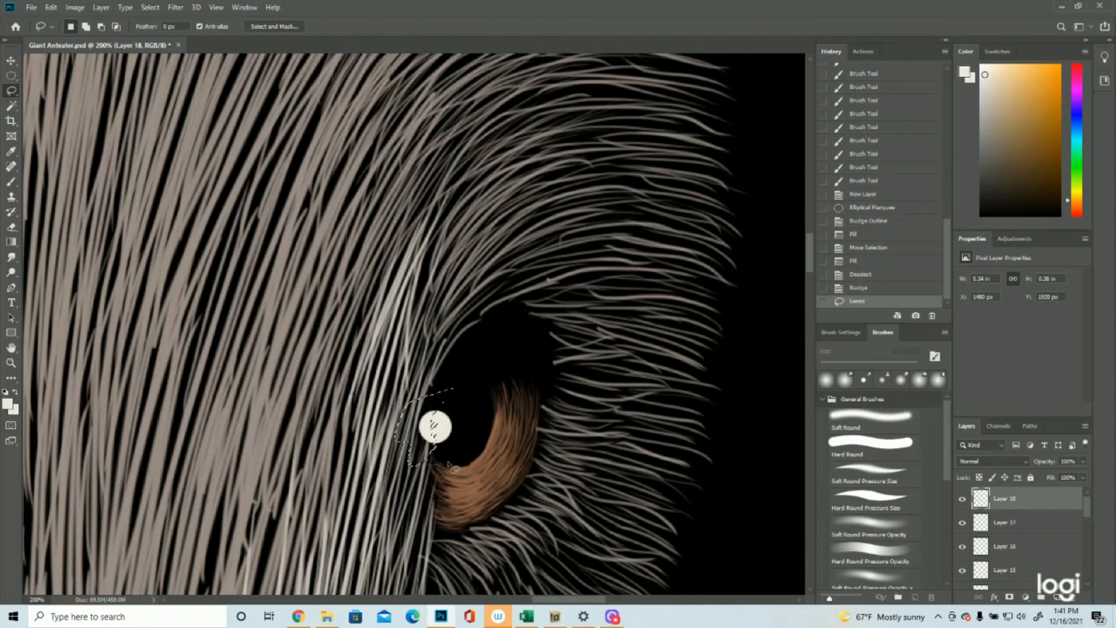
key(Delete)
click(150, 7)
click(159, 32)
Step: Trim another thin sliver from the inner edge of the right eye's highlight with a lasso selection, and deselect
click(10, 363)
scroll(273, 339, down, 10)
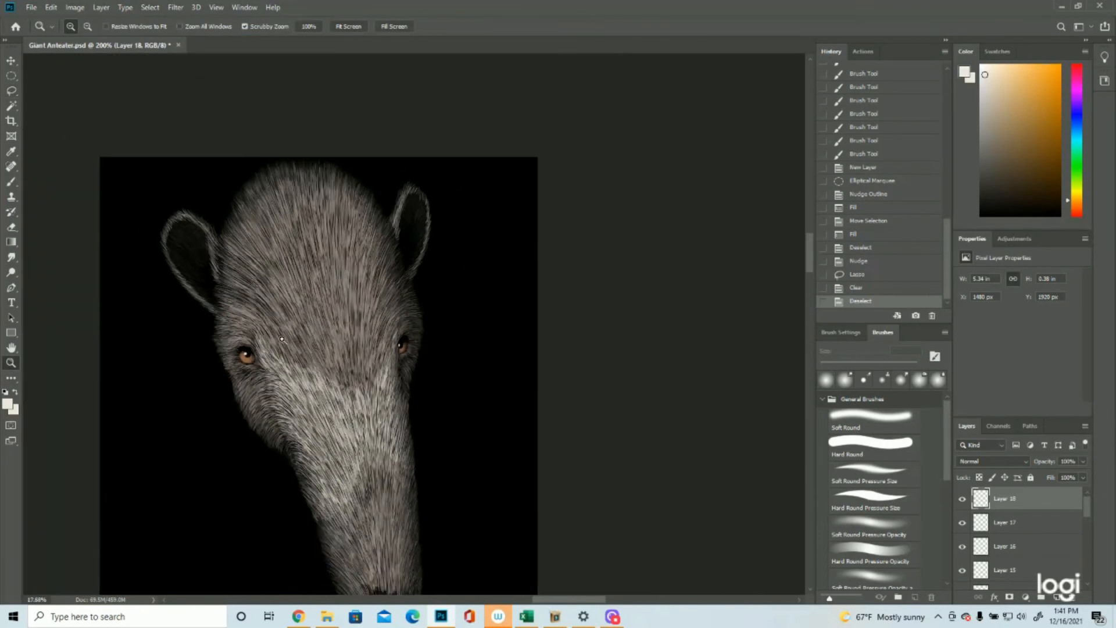
scroll(330, 336, up, 5)
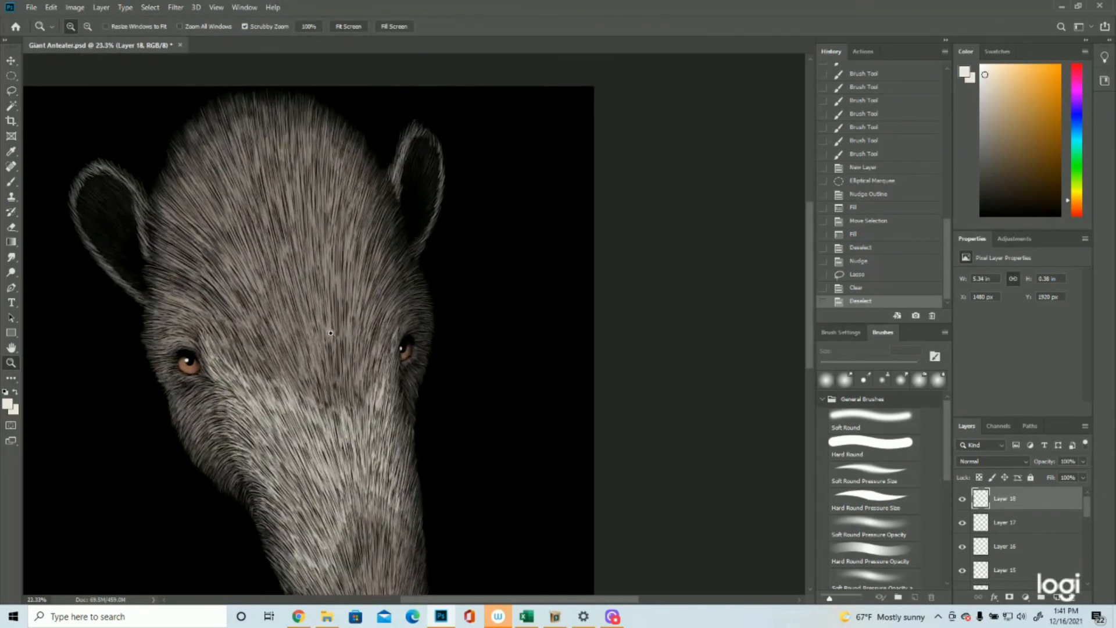
scroll(417, 323, up, 5)
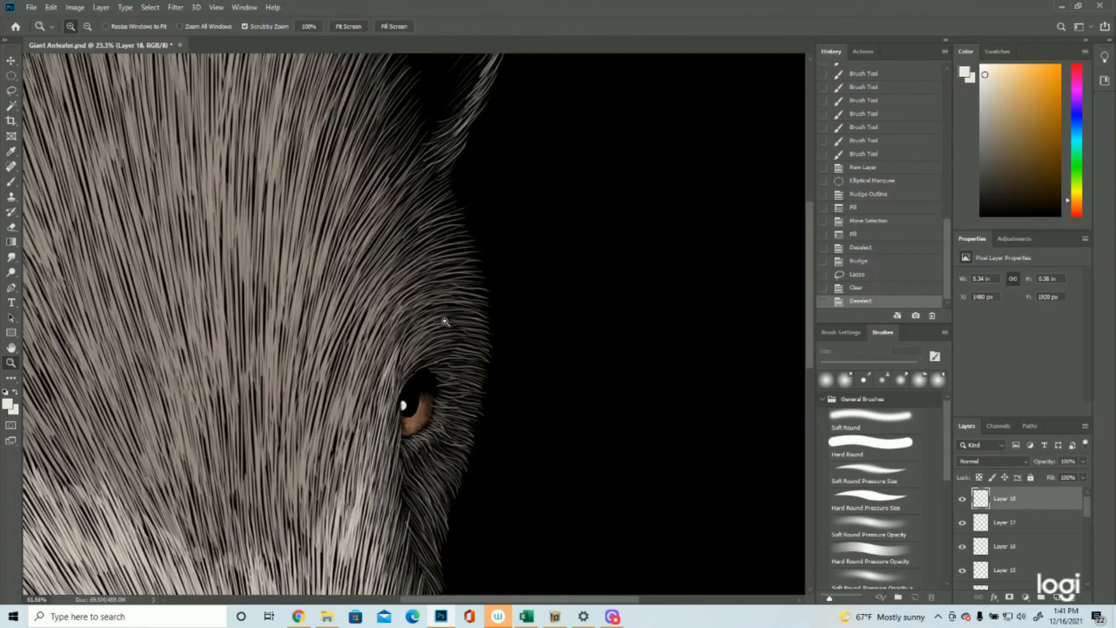
scroll(408, 434, up, 5)
click(11, 90)
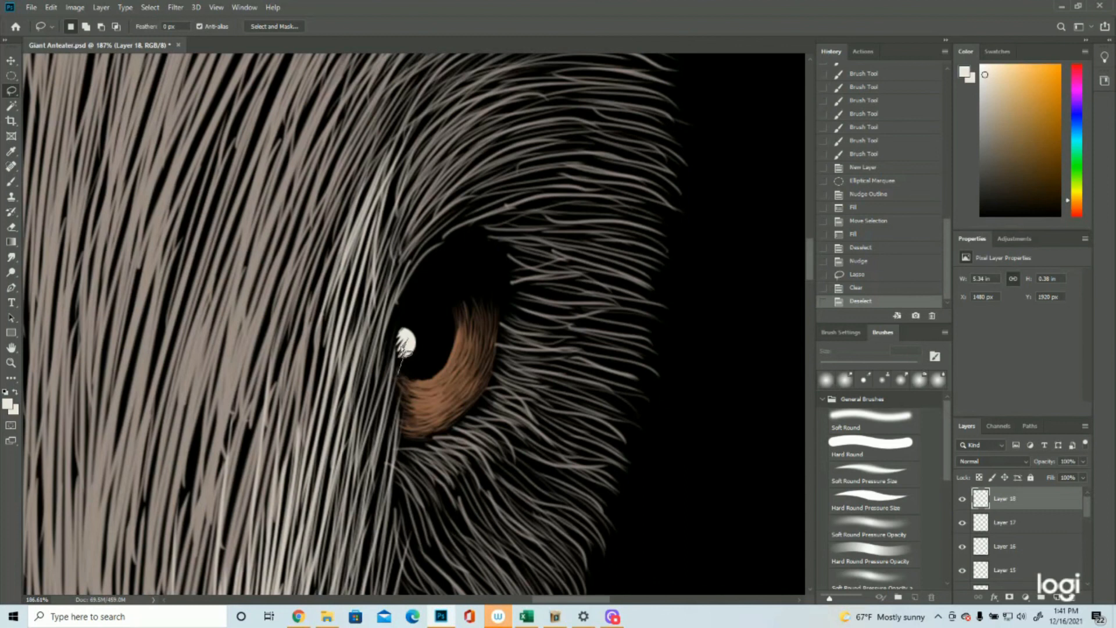
mouse_move(399, 372)
mouse_down()
mouse_move(406, 324)
mouse_move(379, 358)
mouse_move(387, 387)
mouse_up()
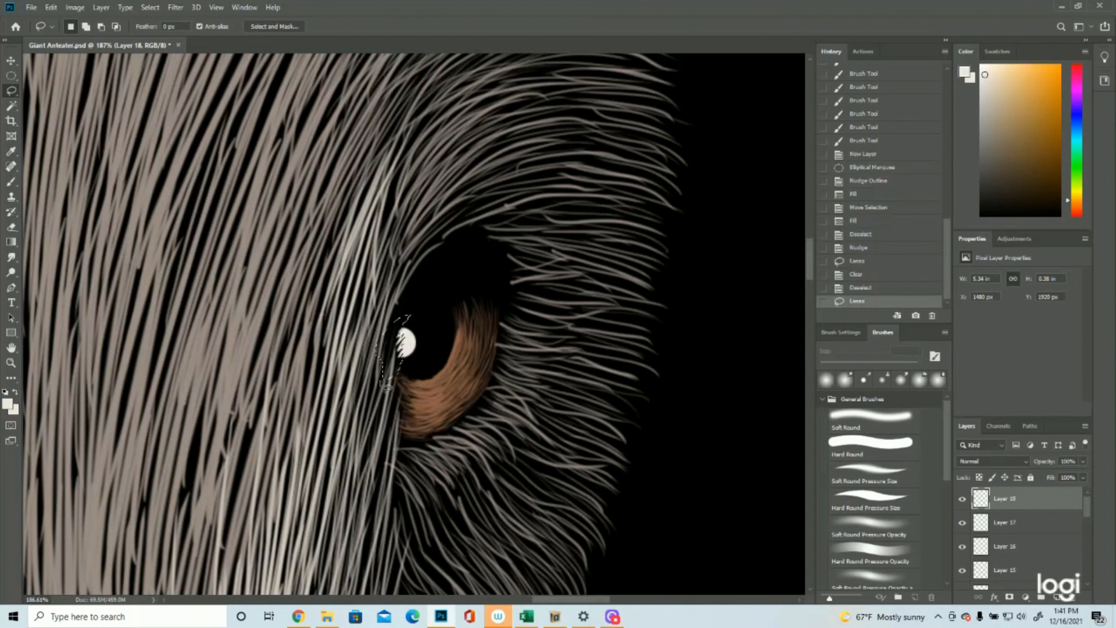
key(Delete)
click(150, 7)
click(161, 32)
Step: Examine the whole head and its eye highlights at different magnifications
click(12, 363)
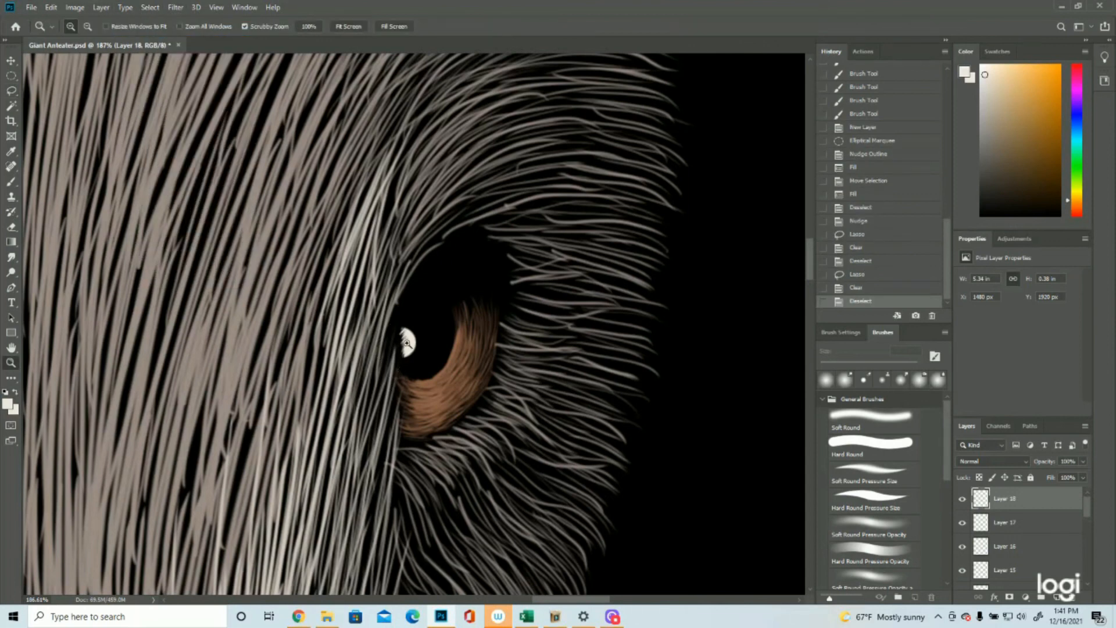
drag(413, 345, 303, 351)
drag(387, 341, 373, 357)
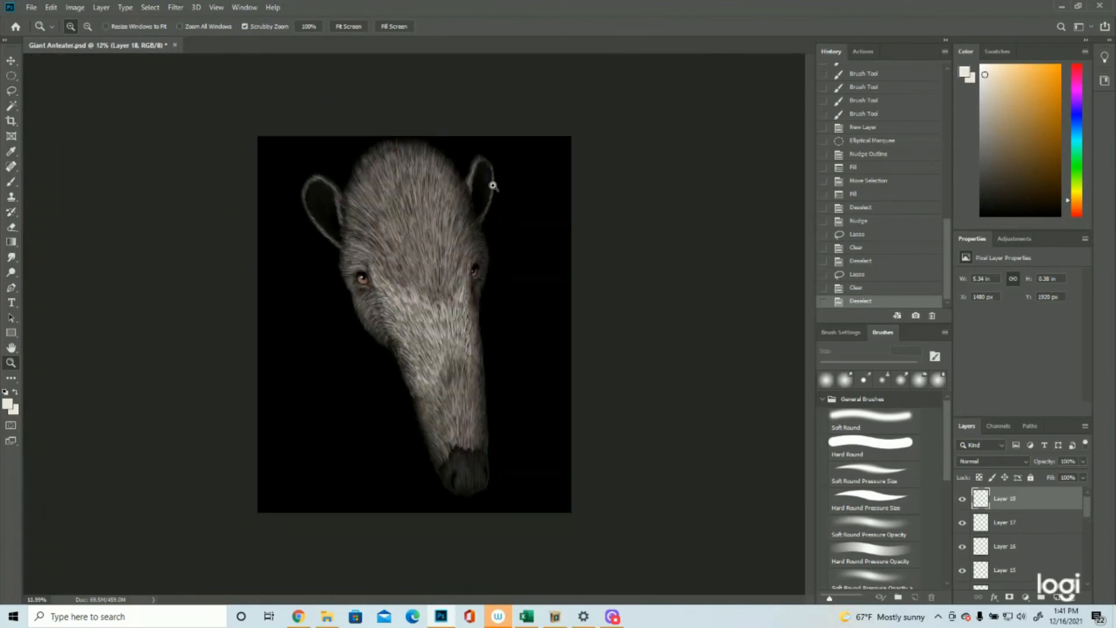
click(501, 155)
click(502, 154)
click(502, 153)
click(501, 153)
drag(565, 347, 500, 346)
drag(434, 313, 325, 339)
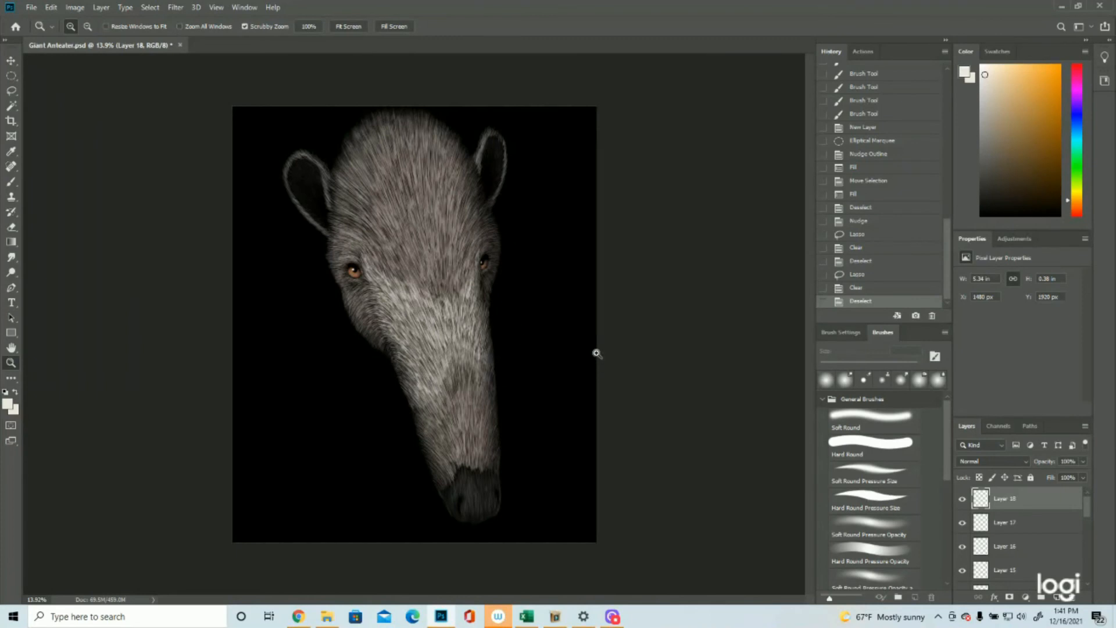
Step: Save the Giant Anteater.psd document and bring the whole head into view
click(32, 7)
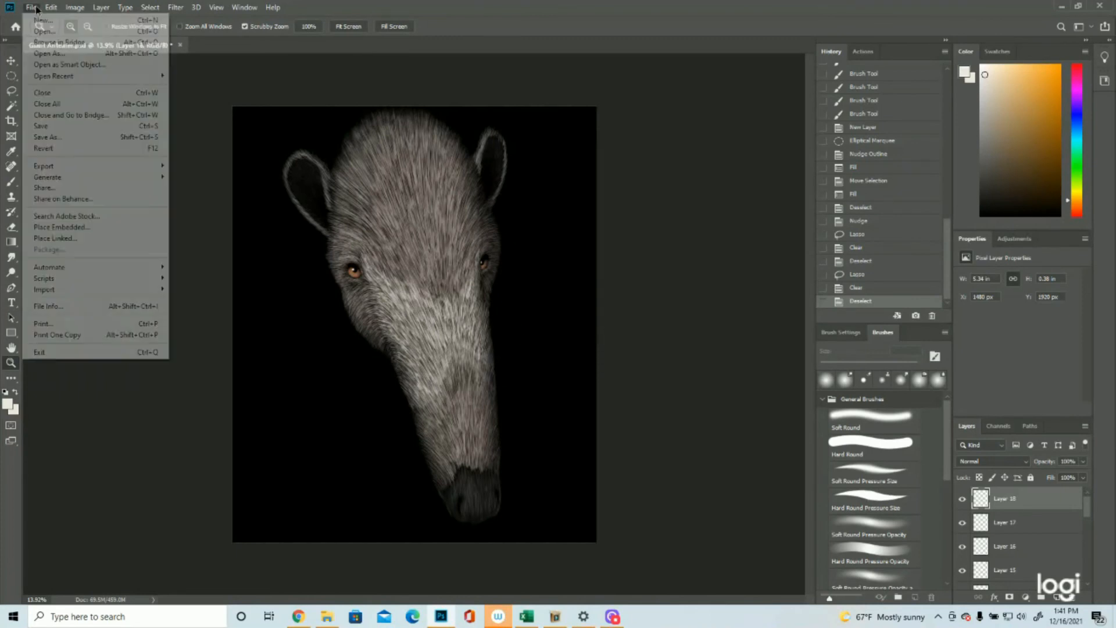
click(36, 126)
click(469, 195)
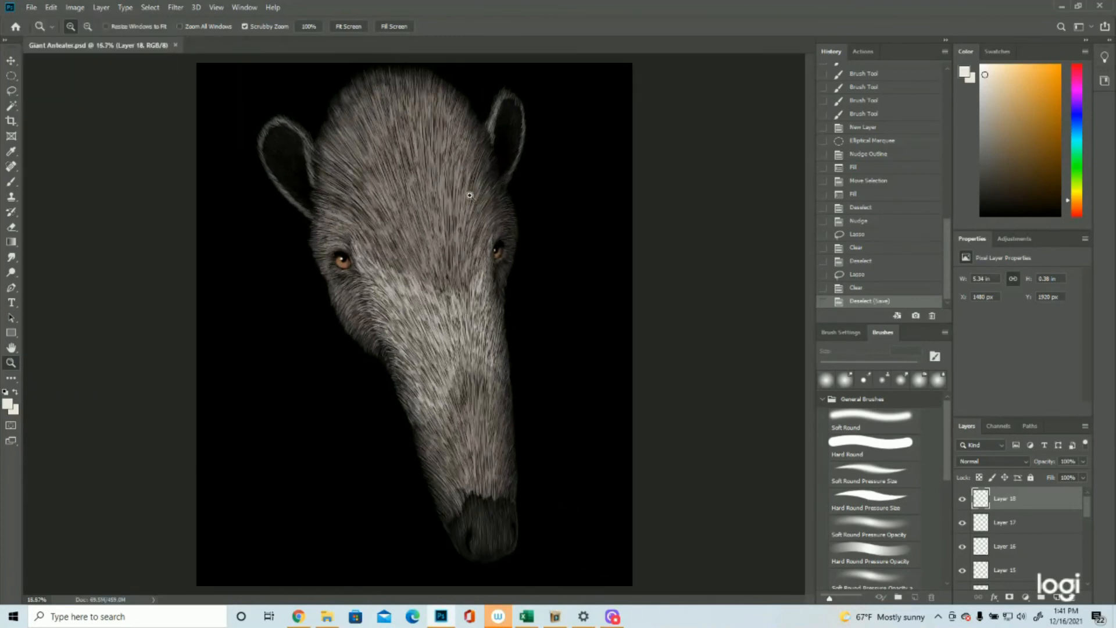